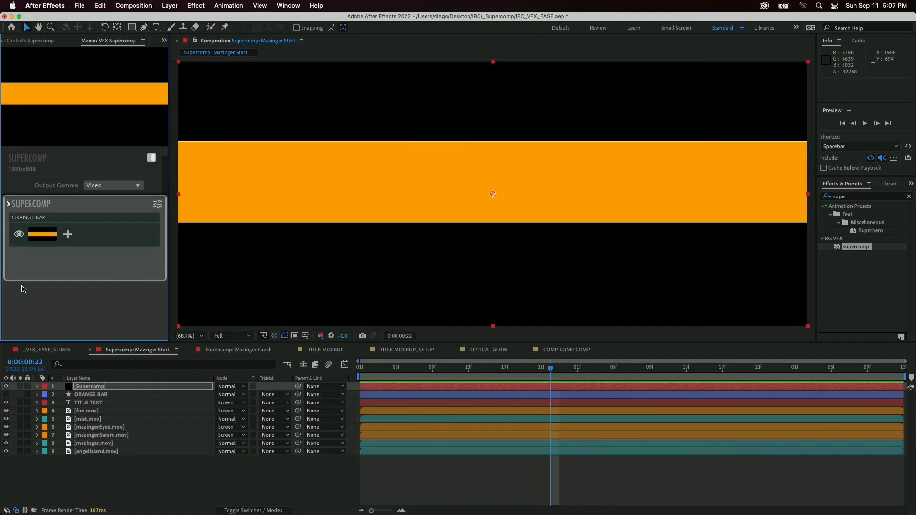
- Maximize the Supercomp panel, show its source layers, and remove the ORANGE BAR layer from the Supercomp stack
{"action": "key", "text": "grave"}
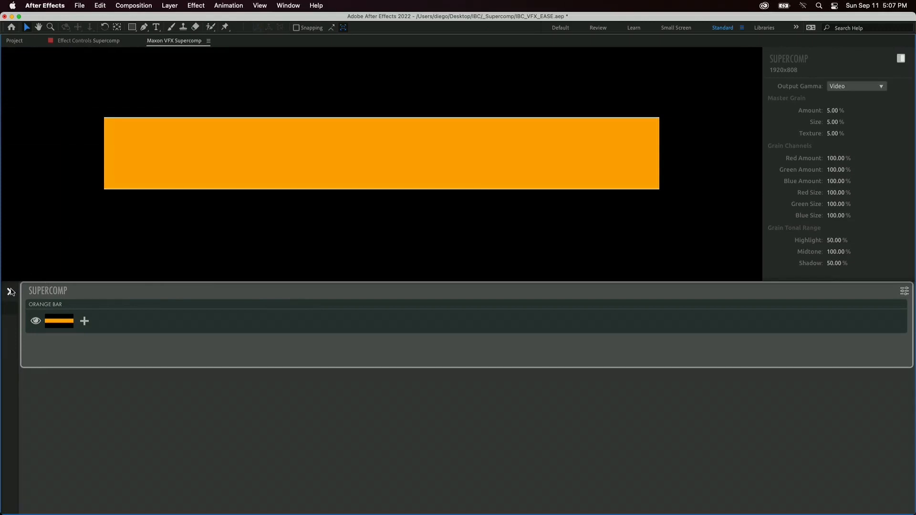
{"action": "left_click", "coordinate": [10, 291]}
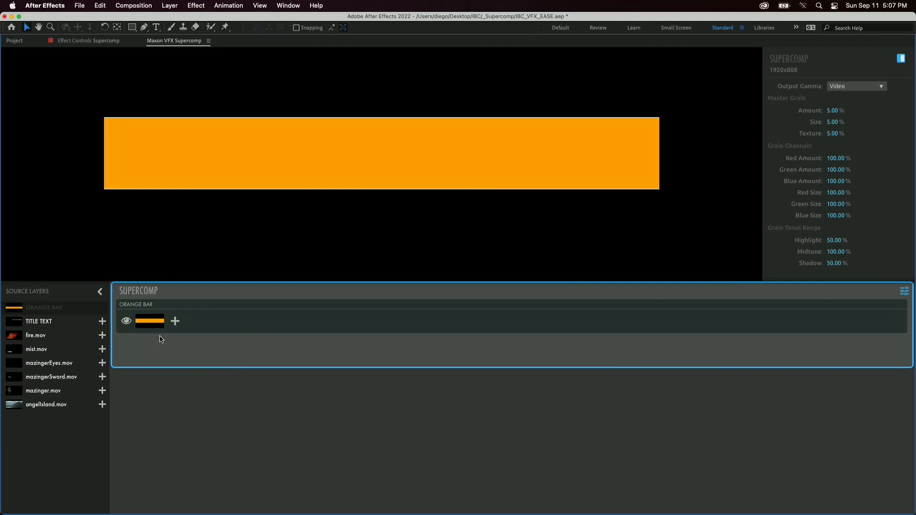
{"action": "left_click", "coordinate": [160, 328]}
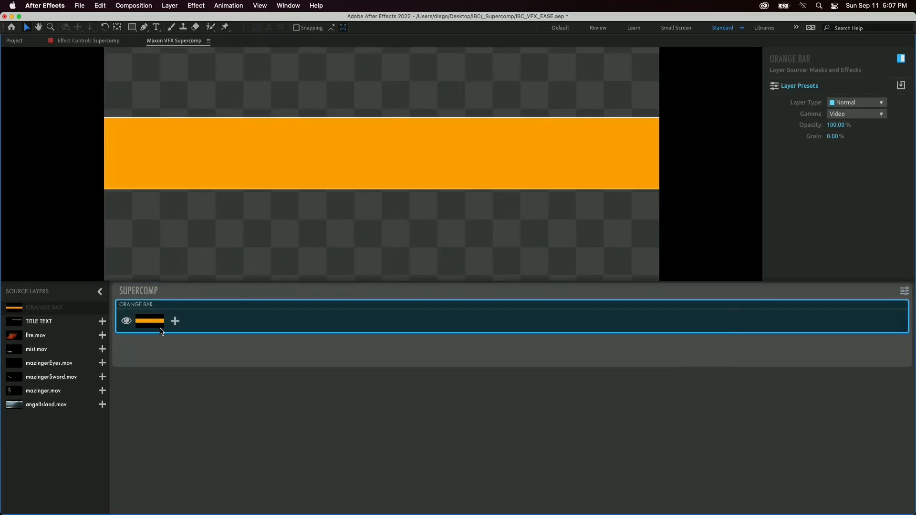
{"action": "key", "text": "Delete"}
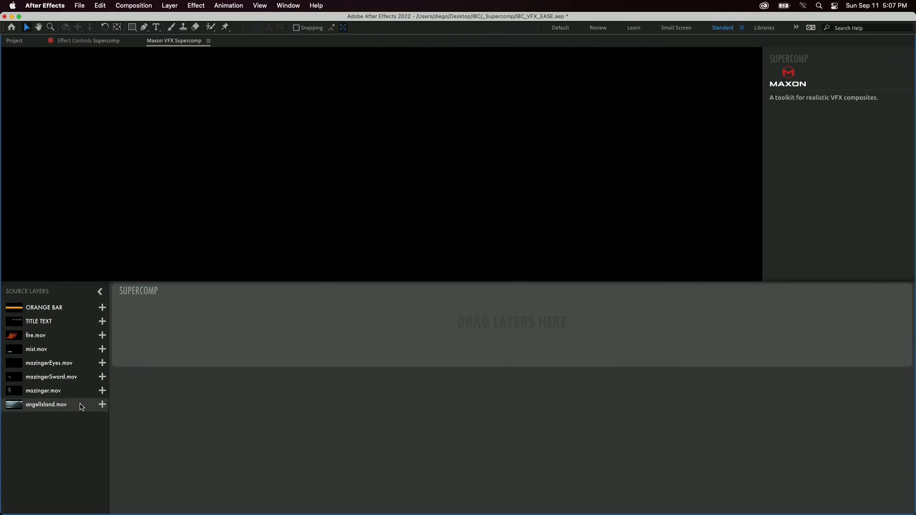
- Add every source layer to the Supercomp stack in order, from angelIsland.mov as the lowest layer up to ORANGE BAR as the topmost
{"action": "left_click", "coordinate": [102, 405]}
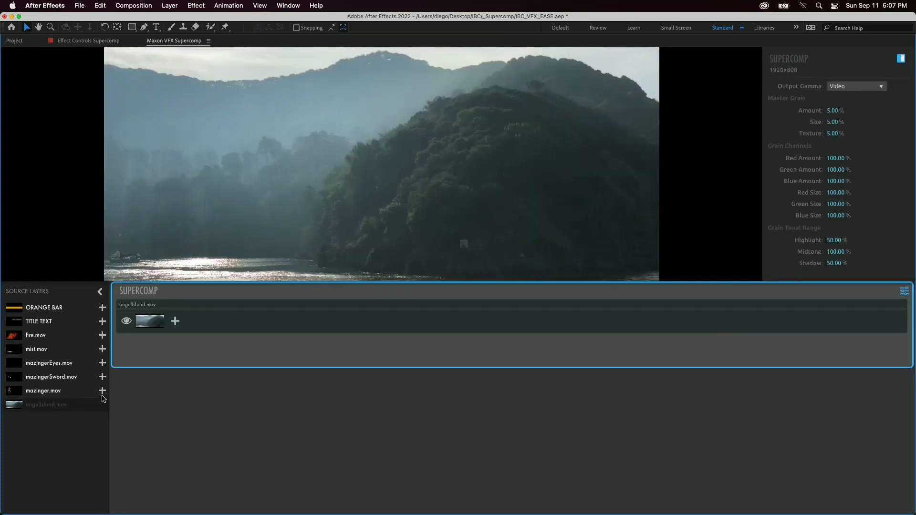
{"action": "left_click", "coordinate": [103, 392]}
{"action": "left_click", "coordinate": [103, 377]}
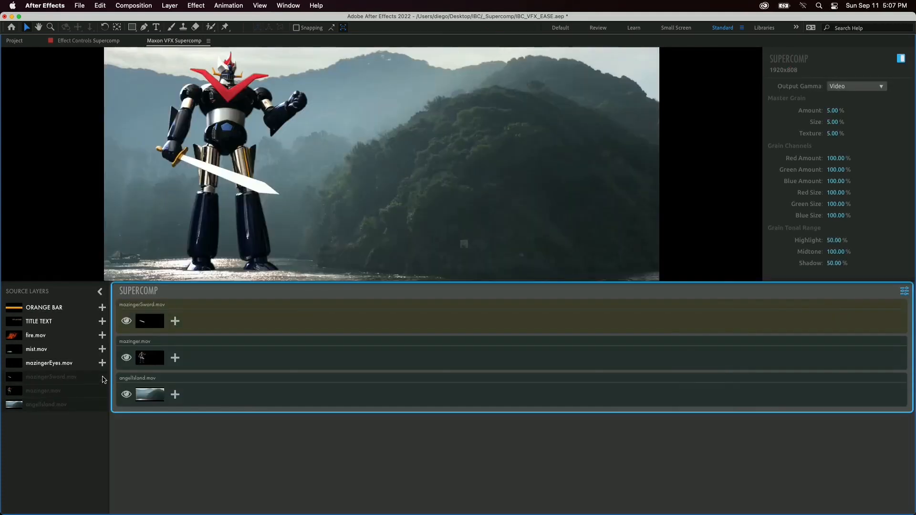
{"action": "left_click", "coordinate": [102, 363]}
{"action": "left_click", "coordinate": [102, 349]}
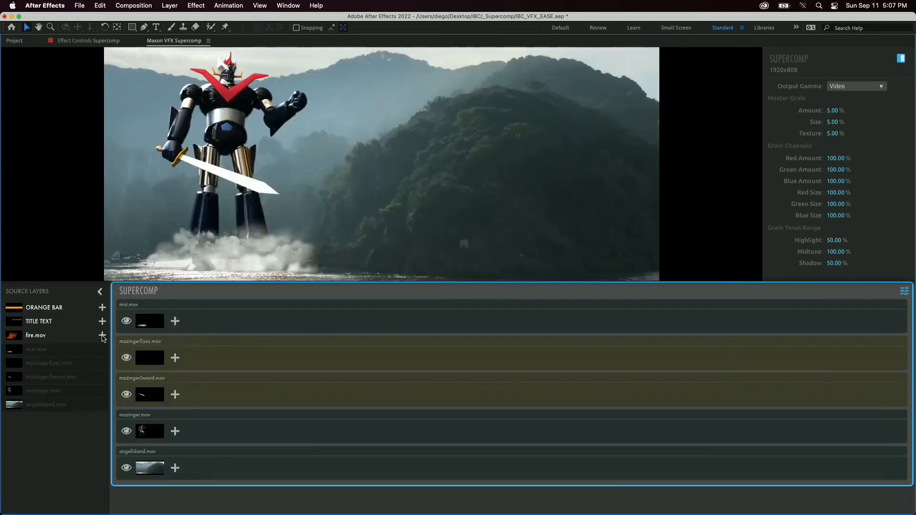
{"action": "left_click", "coordinate": [102, 336]}
{"action": "left_click", "coordinate": [103, 321]}
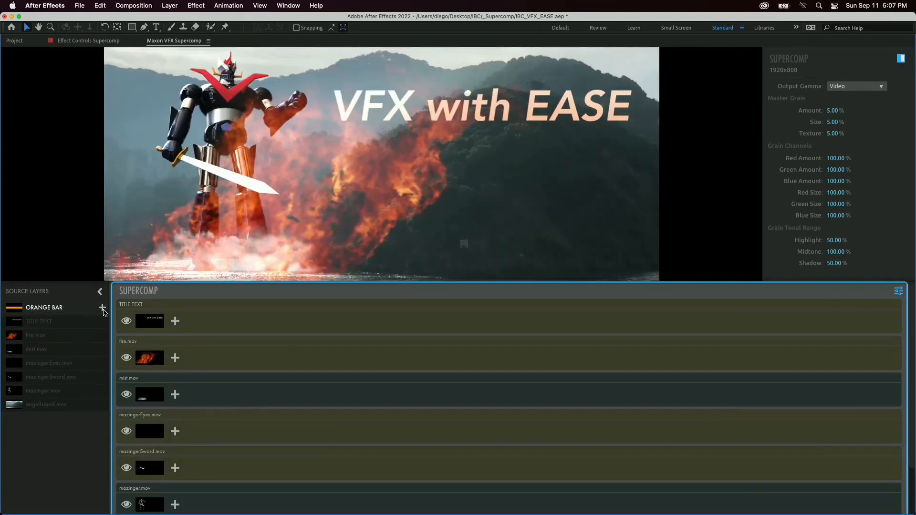
{"action": "left_click", "coordinate": [102, 307]}
- Collapse the source layer list and restore the Supercomp panel to its normal size beside the composition
{"action": "left_click", "coordinate": [100, 291]}
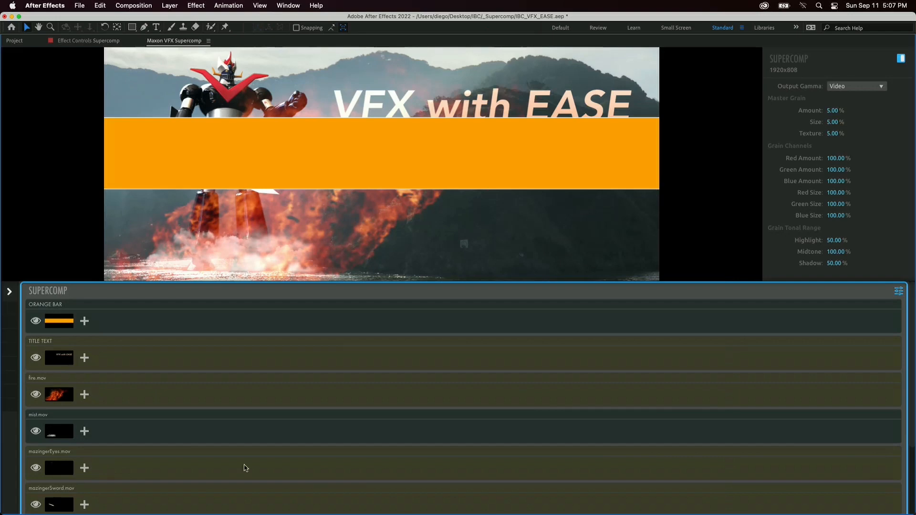
{"action": "left_click", "coordinate": [7, 293]}
{"action": "key", "text": "grave"}
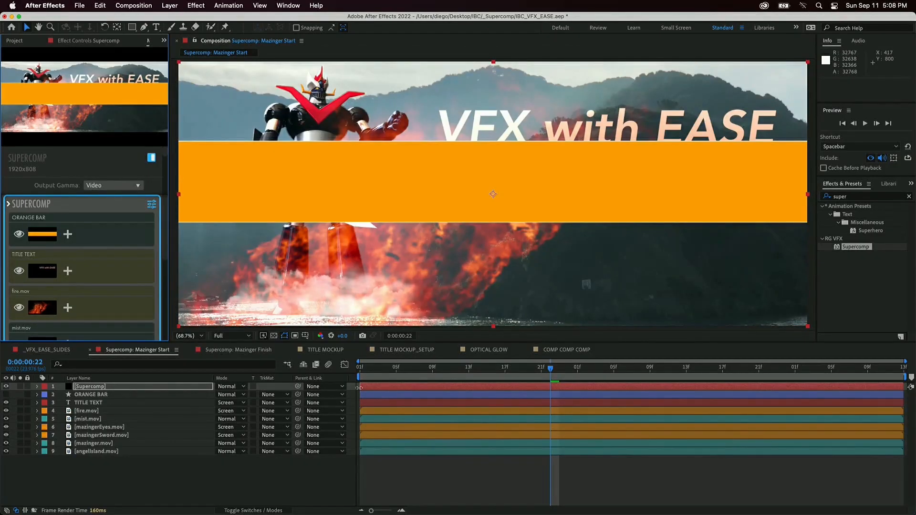
{"action": "left_click", "coordinate": [133, 397]}
{"action": "left_click", "coordinate": [133, 403]}
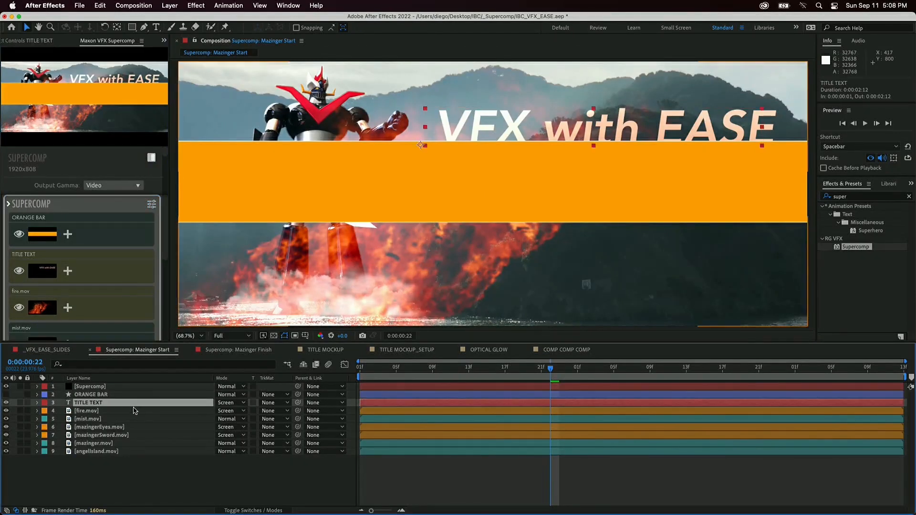
{"action": "left_click", "coordinate": [134, 411]}
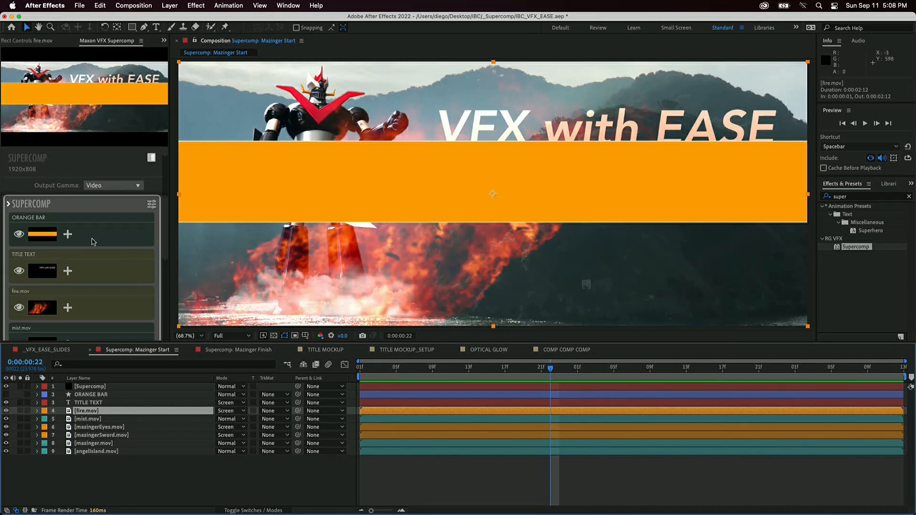
- Hide the ORANGE BAR, TITLE TEXT, fire.mov and mist.mov layers in the Supercomp stack
{"action": "left_click", "coordinate": [19, 234]}
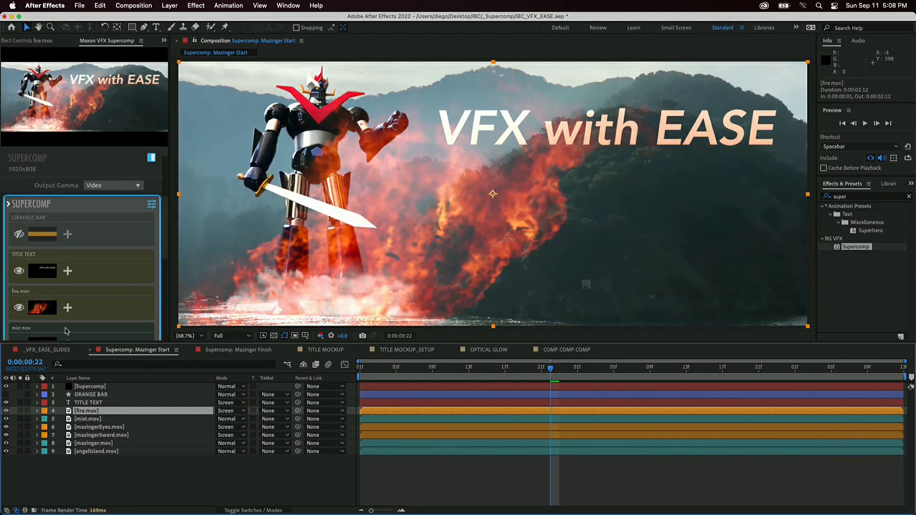
{"action": "scroll", "coordinate": [115, 275], "scroll_direction": "down", "scroll_amount": 5}
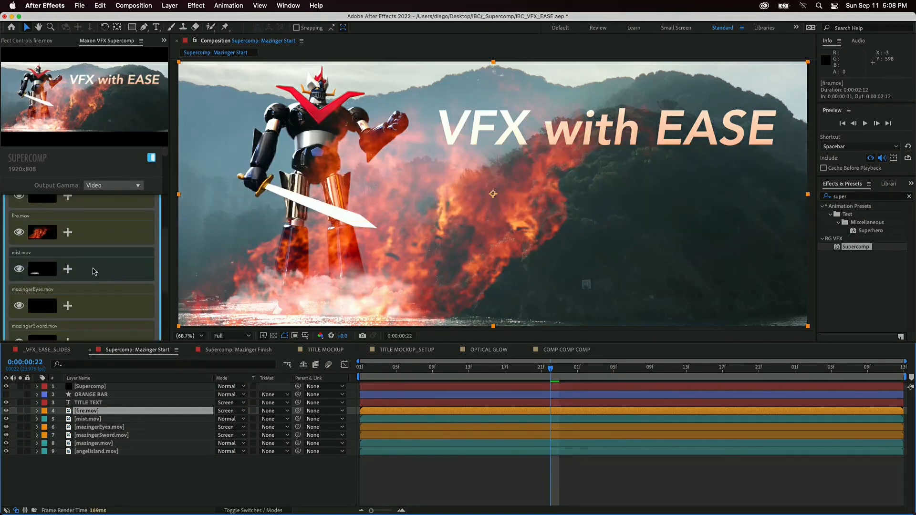
{"action": "left_click", "coordinate": [80, 305]}
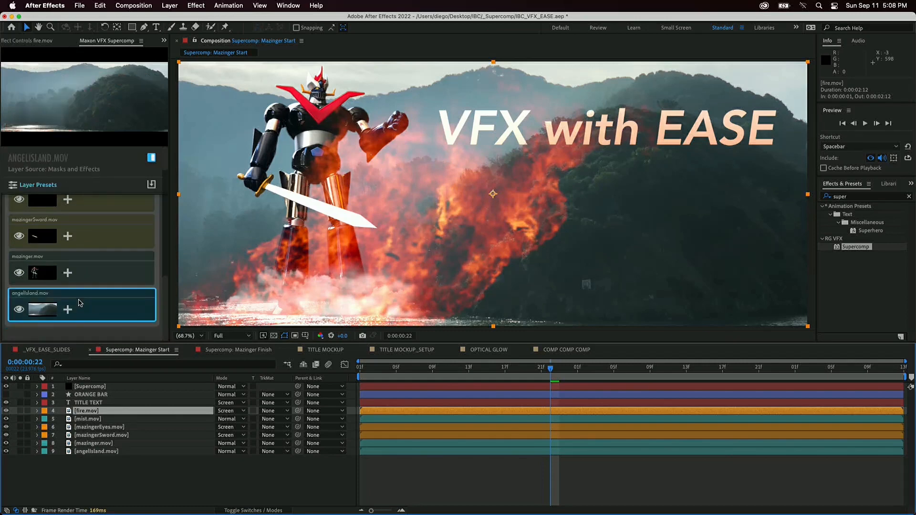
{"action": "scroll", "coordinate": [72, 293], "scroll_direction": "up", "scroll_amount": 6}
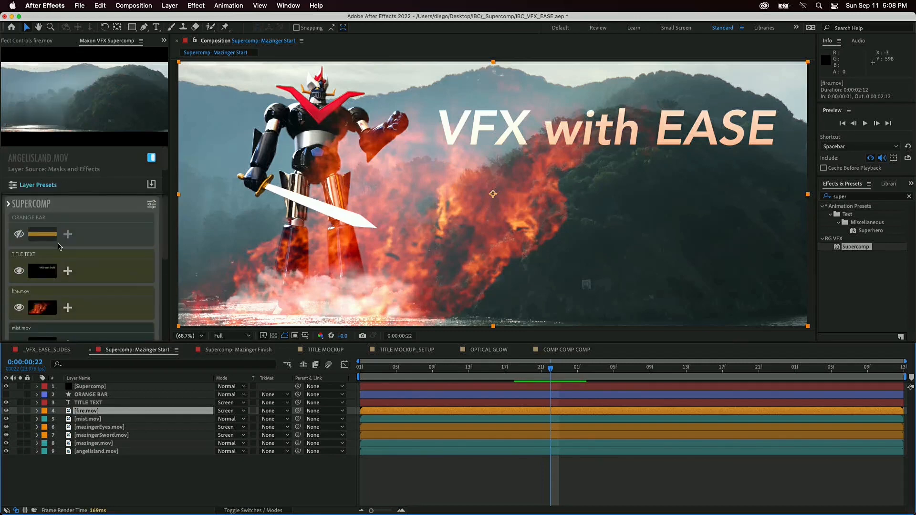
{"action": "left_click", "coordinate": [19, 307]}
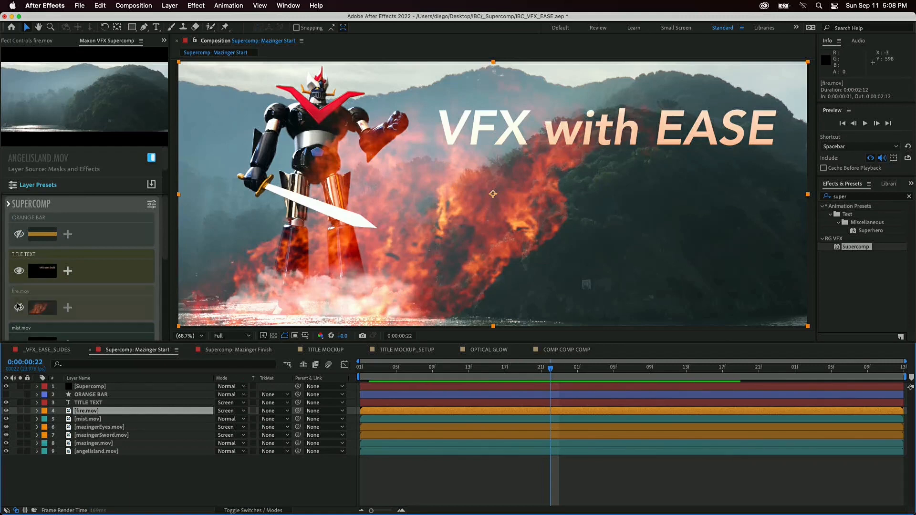
{"action": "left_click", "coordinate": [18, 271]}
{"action": "scroll", "coordinate": [76, 276], "scroll_direction": "down", "scroll_amount": 6}
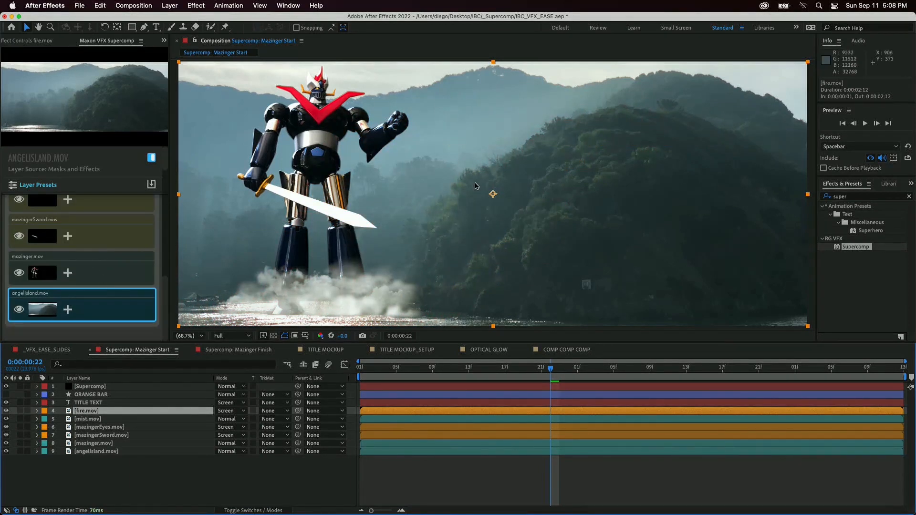
{"action": "left_click", "coordinate": [534, 198]}
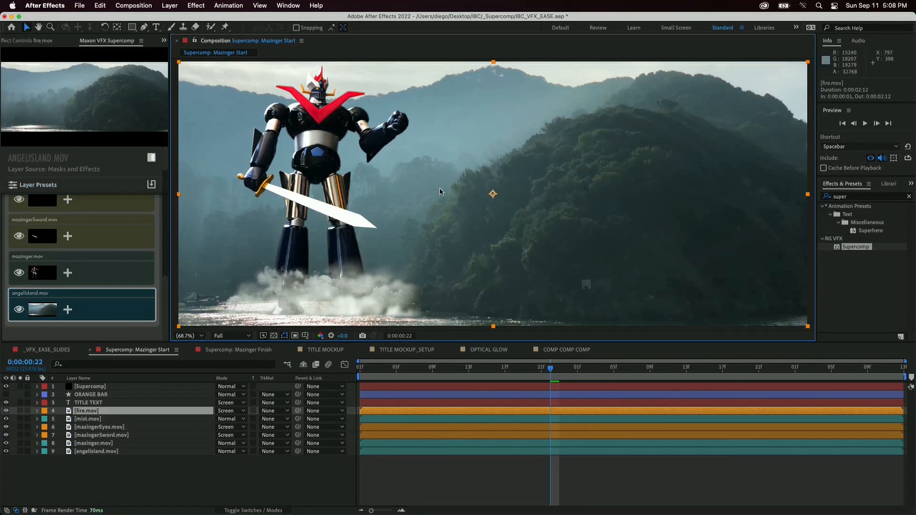
{"action": "scroll", "coordinate": [72, 252], "scroll_direction": "up", "scroll_amount": 3}
{"action": "left_click", "coordinate": [18, 246]}
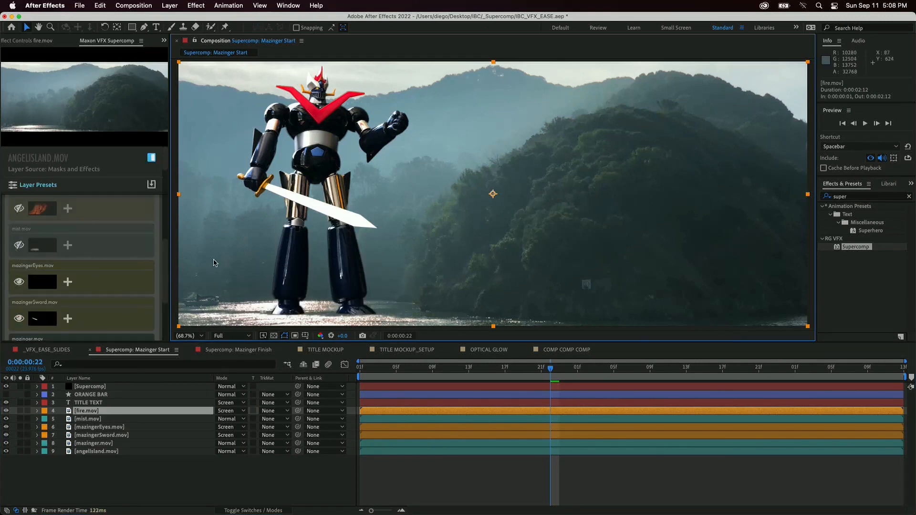
{"action": "scroll", "coordinate": [90, 285], "scroll_direction": "down", "scroll_amount": 3}
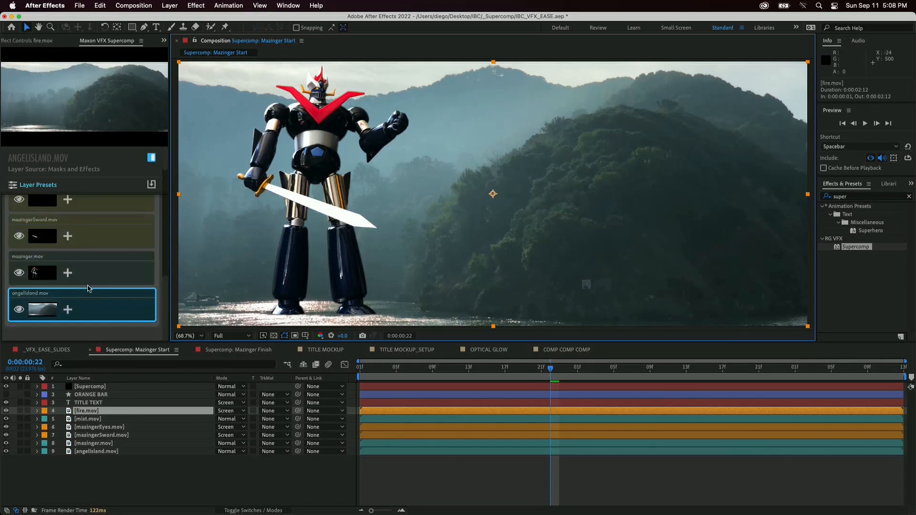
- Widen the Supercomp panel so its preview, layer settings and stack fit beside the composition view
{"action": "key", "text": "grave"}
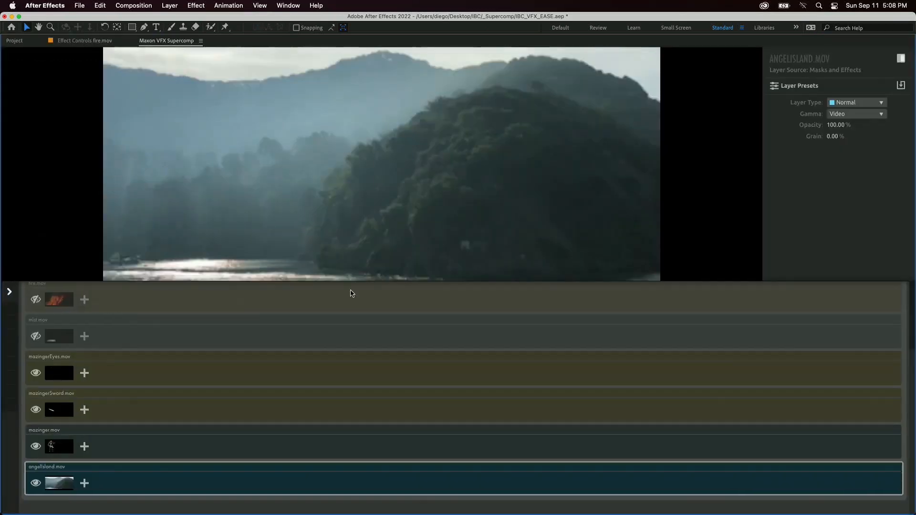
{"action": "key", "text": "grave"}
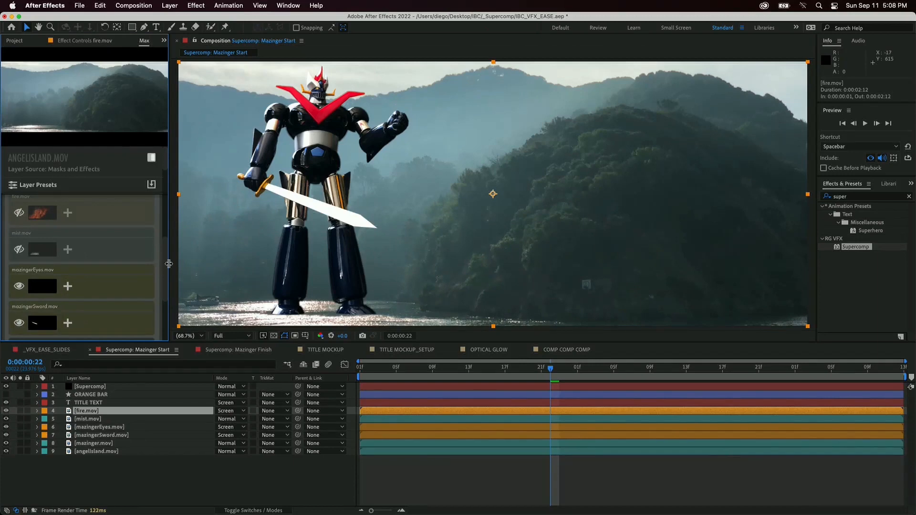
{"action": "left_click_drag", "start_coordinate": [169, 265], "coordinate": [374, 249]}
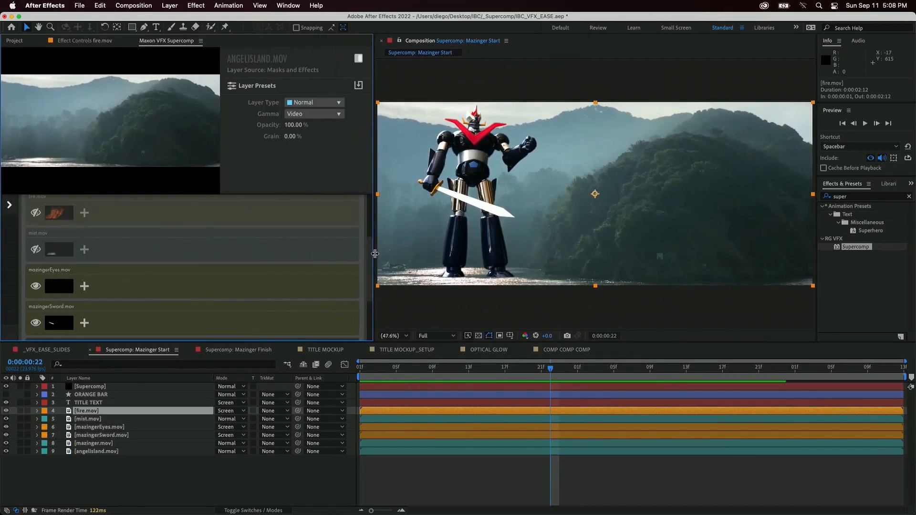
- Inspect the settings of the mazinger.mov, angelIsland.mov, TITLE TEXT, fire.mov and mazingerSword.mov layers, including the available layer types
{"action": "scroll", "coordinate": [88, 285], "scroll_direction": "down", "scroll_amount": 3}
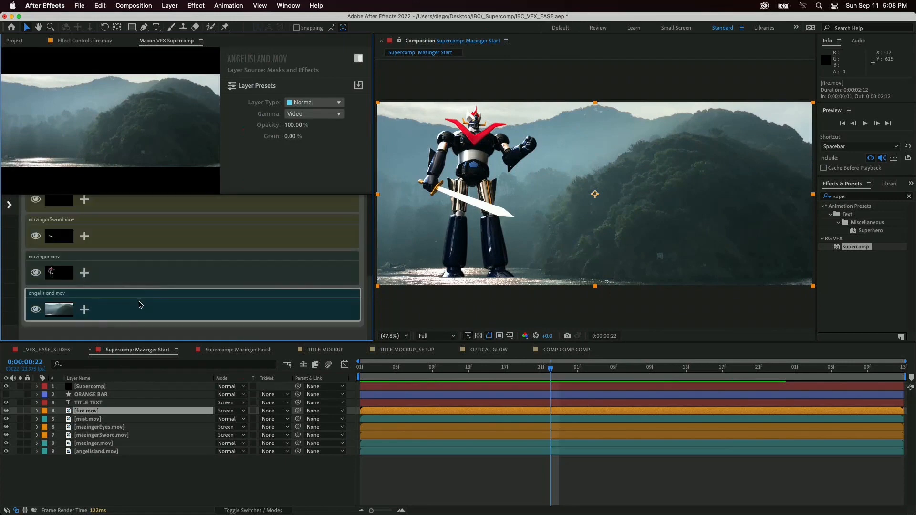
{"action": "left_click", "coordinate": [133, 279]}
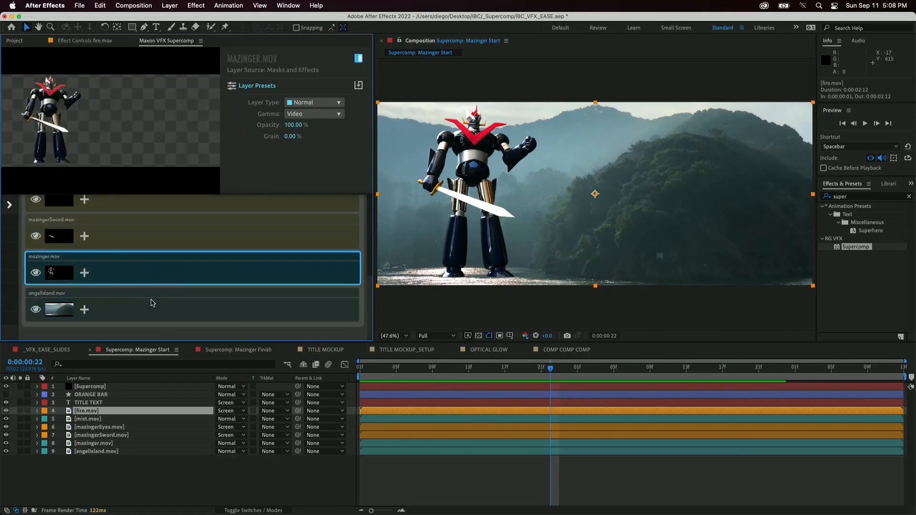
{"action": "left_click", "coordinate": [148, 314]}
{"action": "left_click", "coordinate": [141, 275]}
{"action": "scroll", "coordinate": [147, 273], "scroll_direction": "up", "scroll_amount": 5}
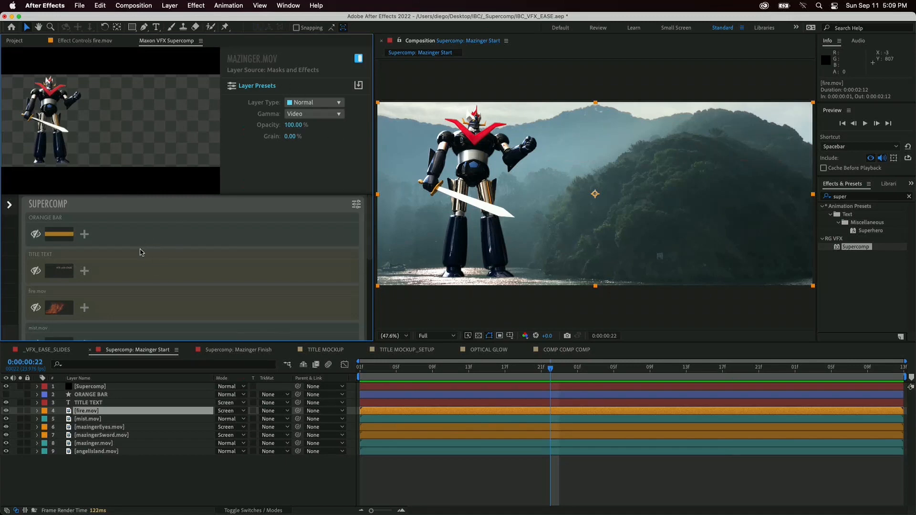
{"action": "left_click", "coordinate": [145, 269]}
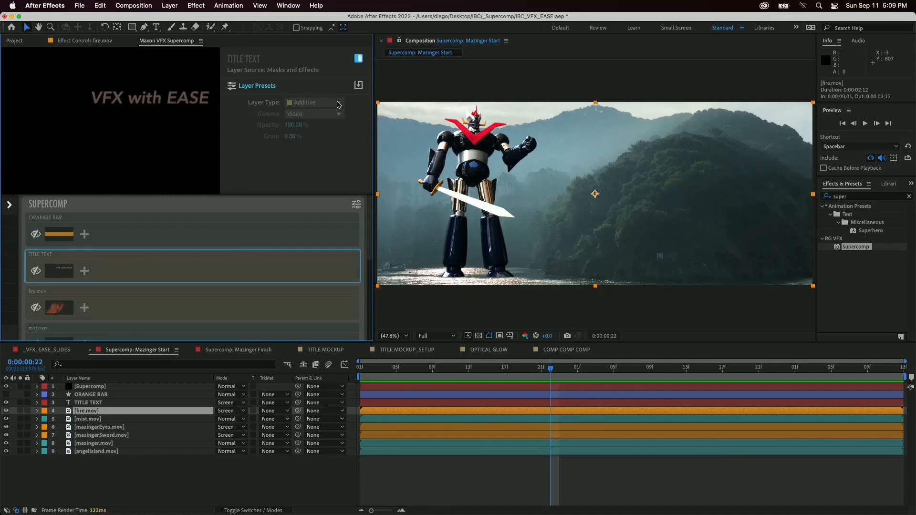
{"action": "left_click", "coordinate": [205, 290]}
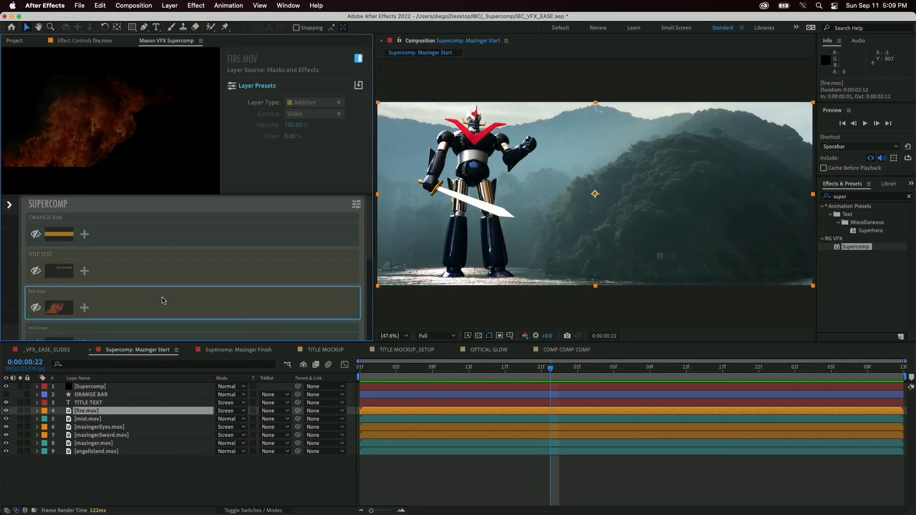
{"action": "scroll", "coordinate": [188, 319], "scroll_direction": "down", "scroll_amount": 5}
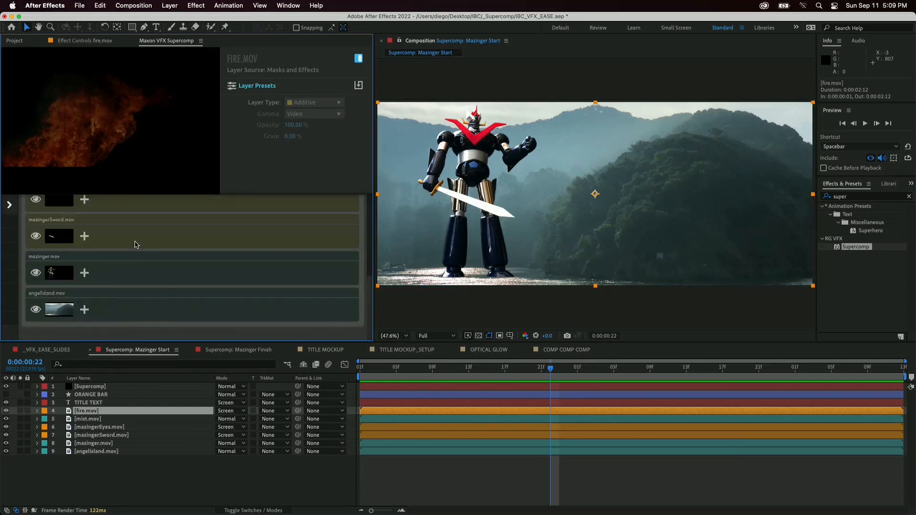
{"action": "left_click", "coordinate": [143, 236]}
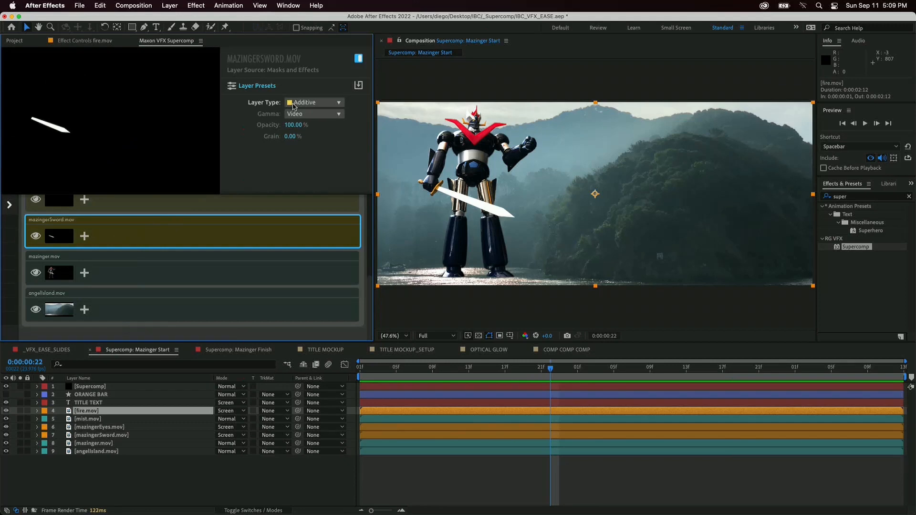
{"action": "left_click", "coordinate": [294, 106]}
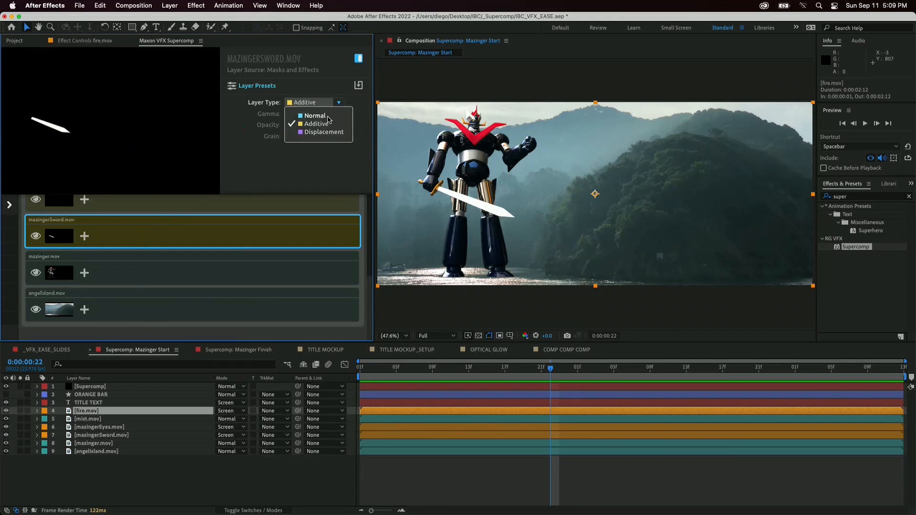
{"action": "left_click", "coordinate": [245, 119]}
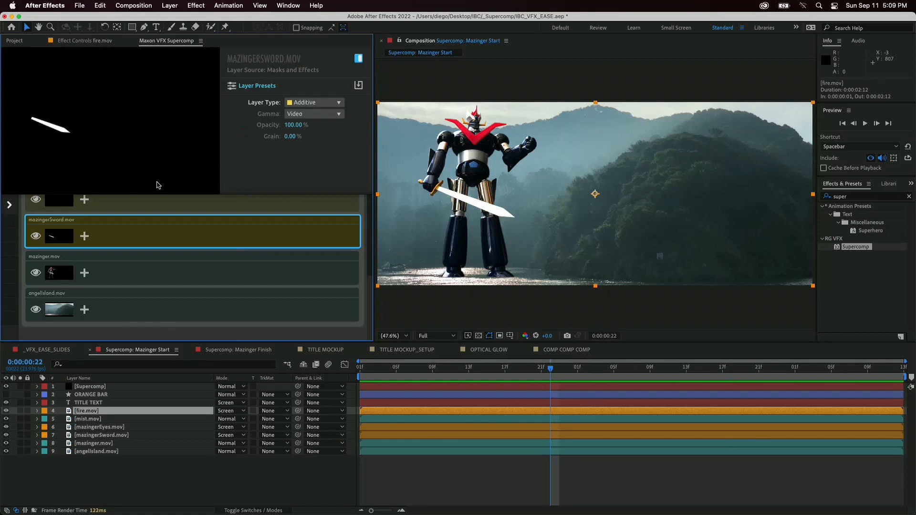
- Add a Color Correction effect to the mazinger.mov layer in the Supercomp stack
{"action": "left_click", "coordinate": [162, 275]}
{"action": "left_click", "coordinate": [136, 271]}
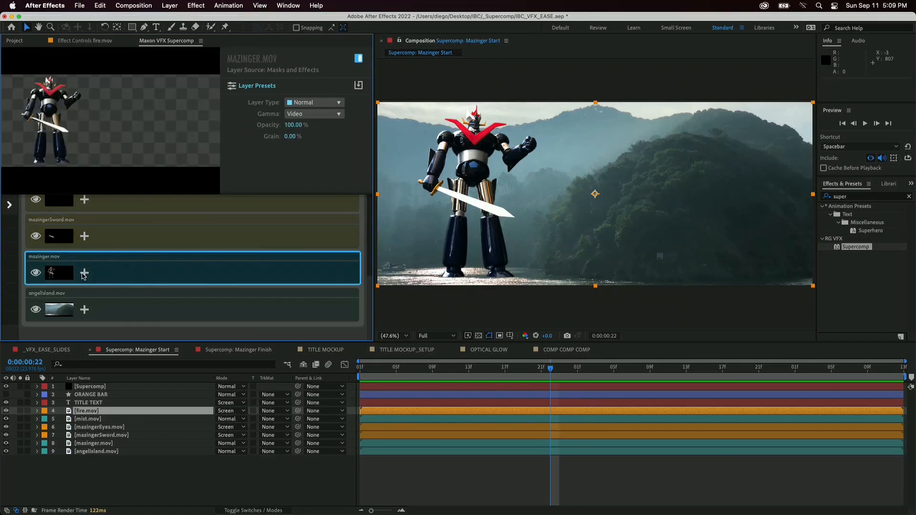
{"action": "left_click", "coordinate": [84, 274]}
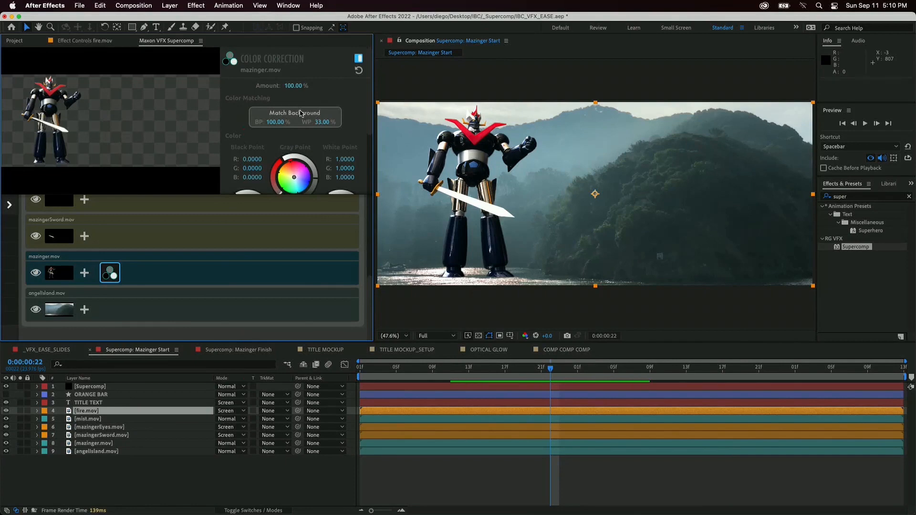
- Match the mazinger.mov color correction to the background, rematching it with the robot moved over the dark hill
{"action": "left_click", "coordinate": [295, 113]}
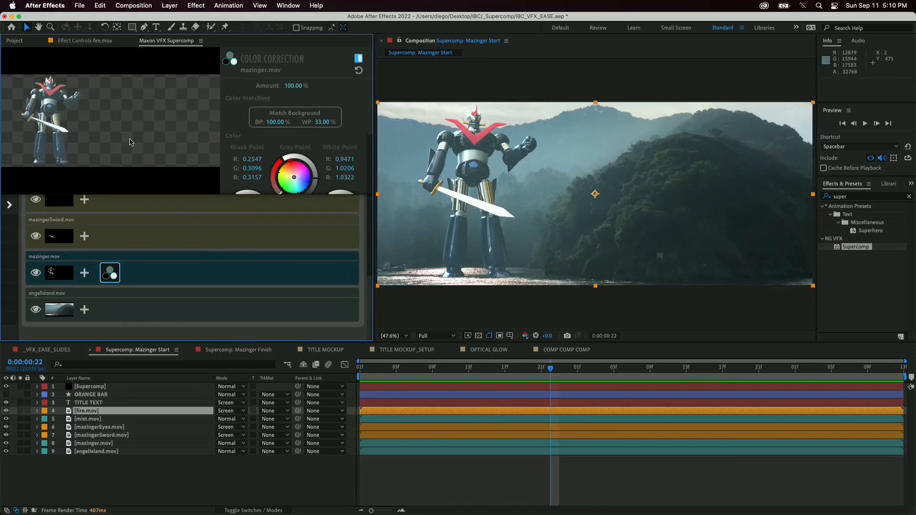
{"action": "left_click", "coordinate": [117, 444]}
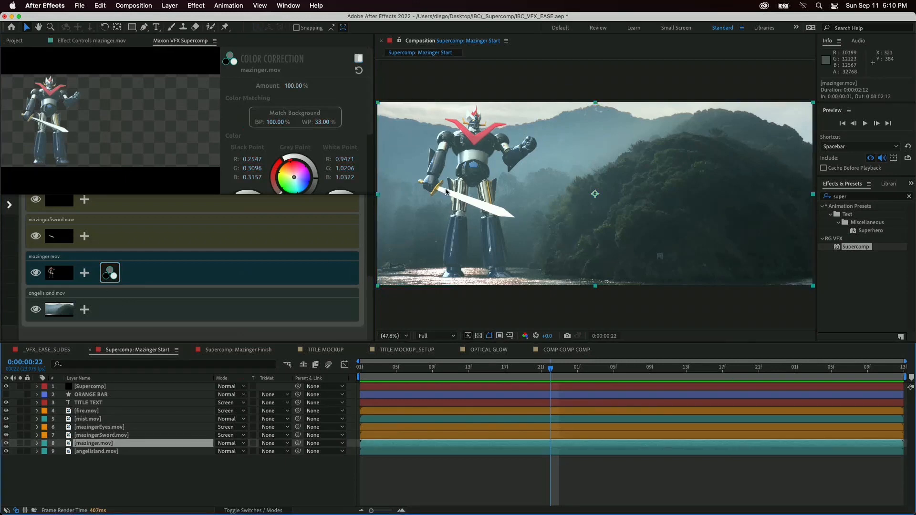
{"action": "left_click_drag", "start_coordinate": [456, 192], "coordinate": [682, 182]}
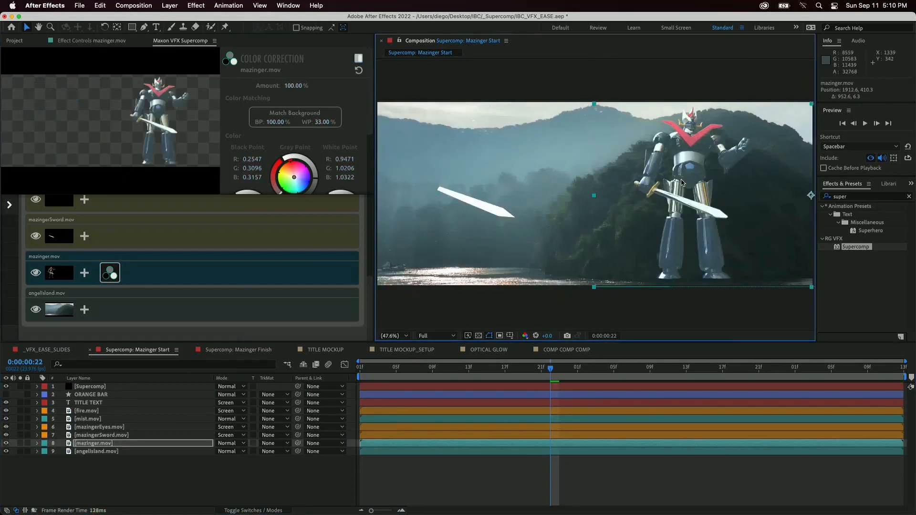
{"action": "left_click", "coordinate": [300, 114]}
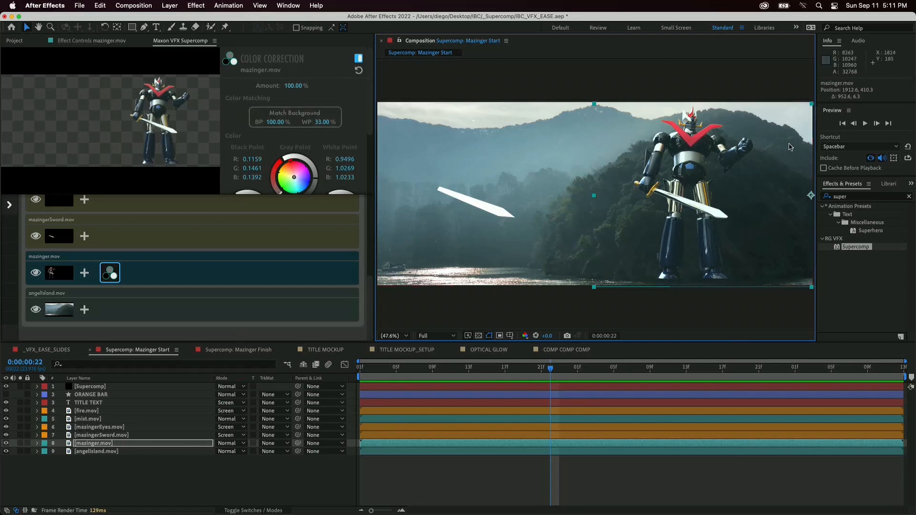
- Move the robot back over the misty water at about 922, 391 and reselect its Color Correction effect
{"action": "left_click_drag", "start_coordinate": [683, 162], "coordinate": [465, 153]}
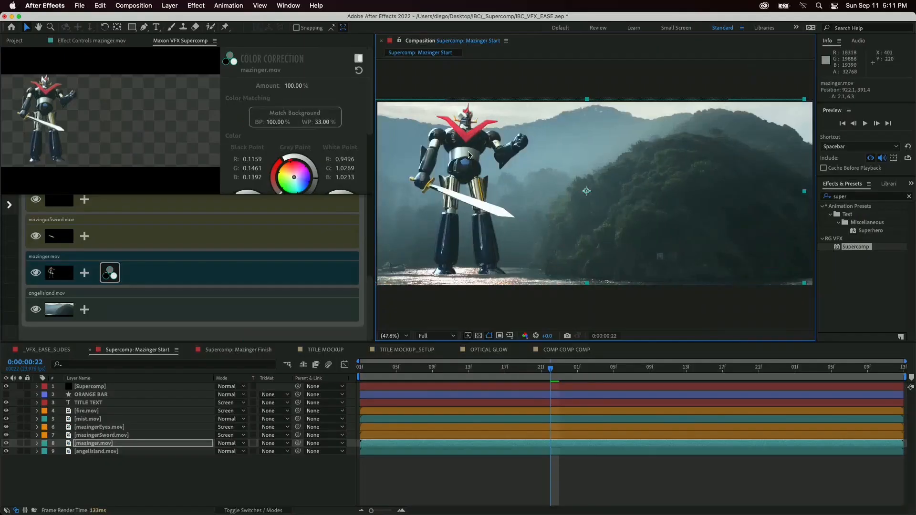
{"action": "left_click", "coordinate": [133, 274]}
{"action": "left_click", "coordinate": [111, 272]}
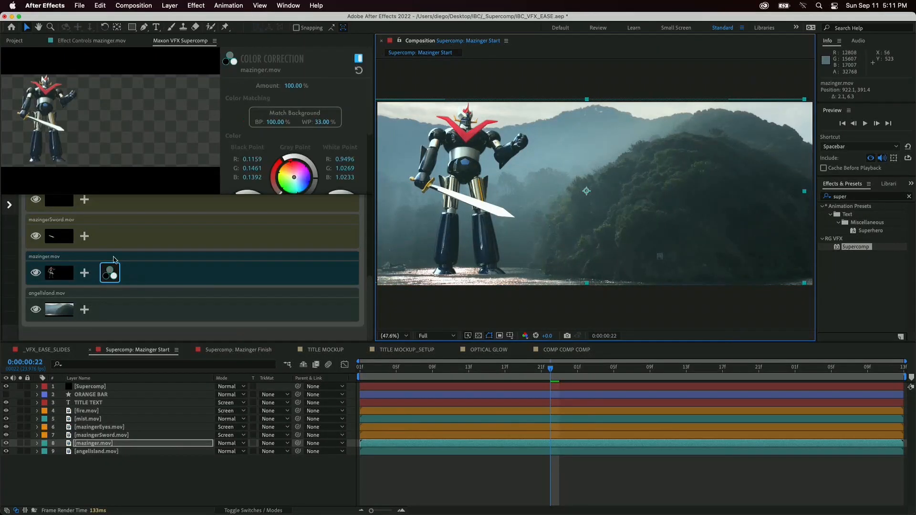
- Add a Light Wrap effect to the mazinger.mov layer and raise its amount to 55.8%
{"action": "left_click", "coordinate": [85, 273]}
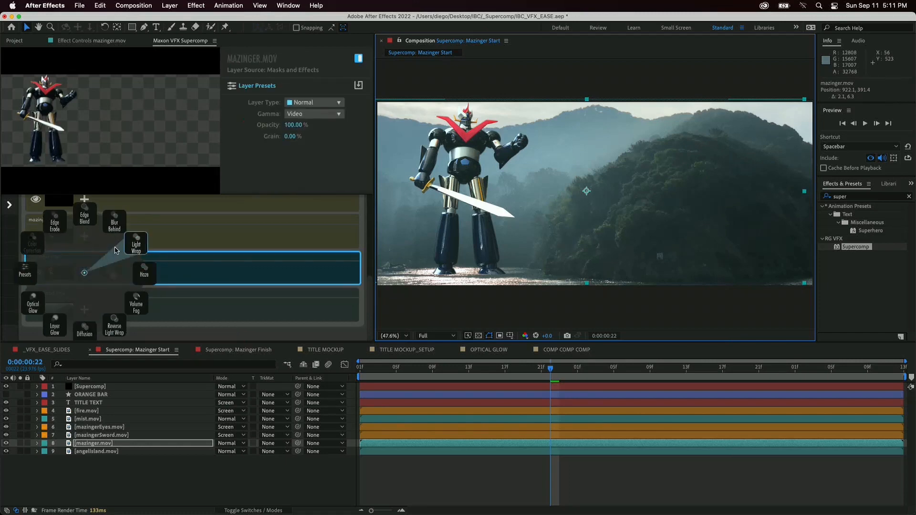
{"action": "left_click", "coordinate": [137, 246]}
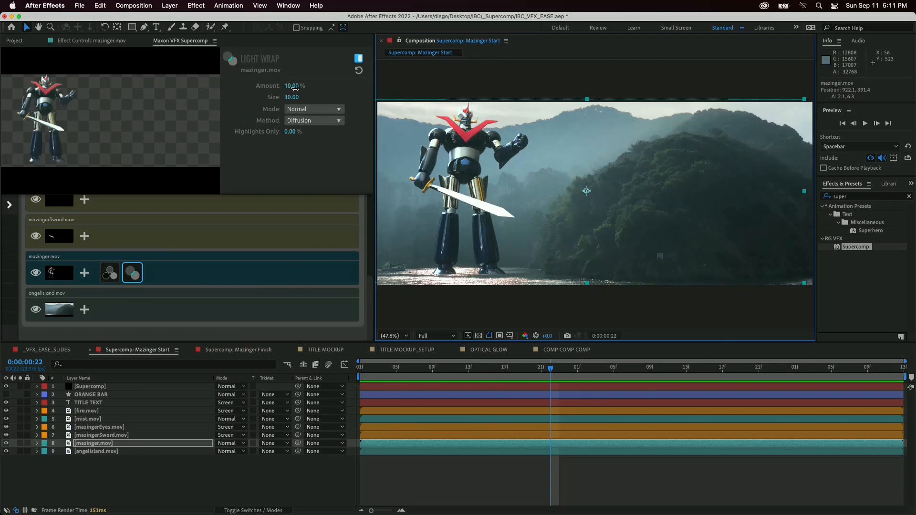
{"action": "left_click_drag", "start_coordinate": [294, 86], "coordinate": [297, 86]}
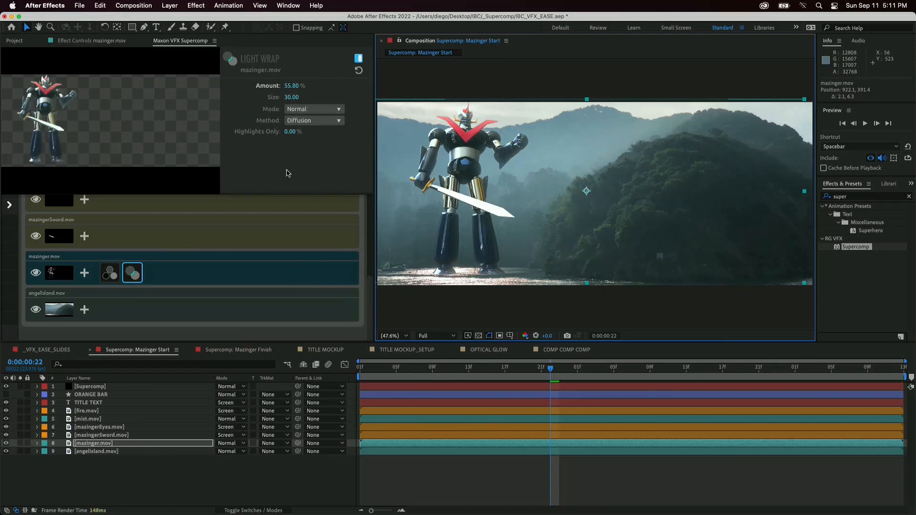
- Refine the robot's Light Wrap to an amount of 47.8% and a size of 29.4
{"action": "key", "text": "period"}
{"action": "key", "text": "period"}
{"action": "key", "text": "period"}
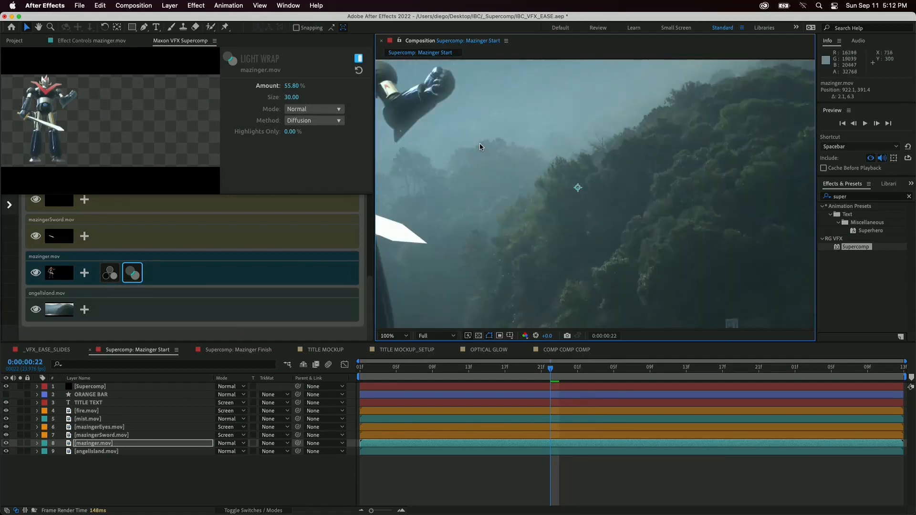
{"action": "left_click_drag", "start_coordinate": [436, 134], "coordinate": [738, 222]}
{"action": "key", "text": "comma"}
{"action": "key", "text": "period"}
{"action": "left_click_drag", "start_coordinate": [557, 139], "coordinate": [620, 194]}
{"action": "key", "text": "comma"}
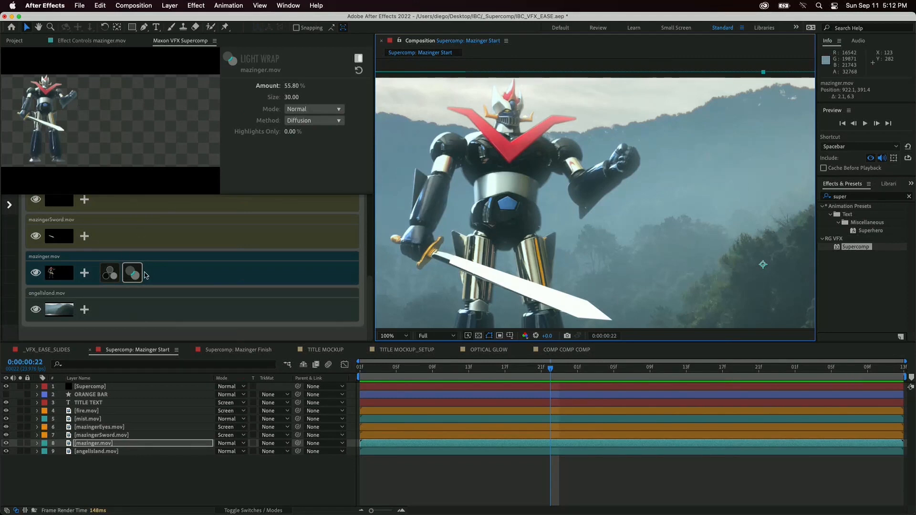
{"action": "left_click_drag", "start_coordinate": [291, 89], "coordinate": [275, 96]}
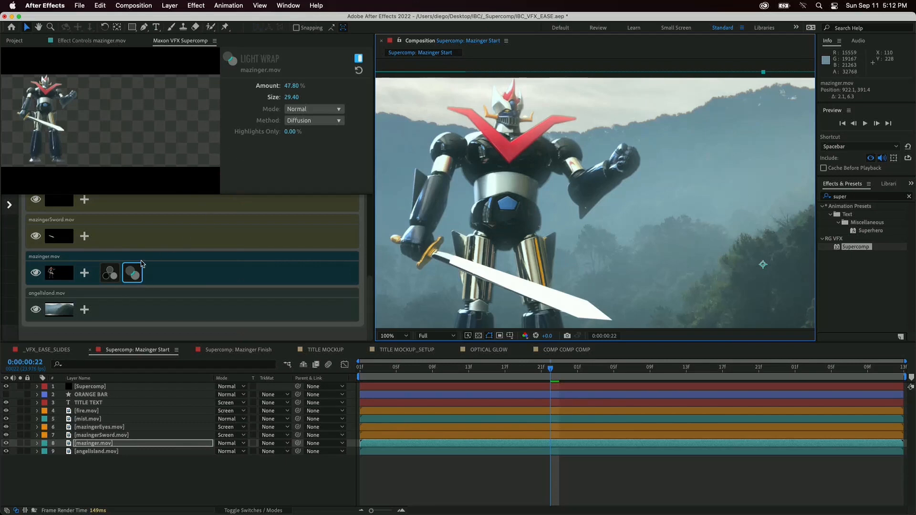
- Add an Edge Erode effect to the mazinger.mov layer and raise its amount to 182.7%
{"action": "left_click", "coordinate": [85, 273]}
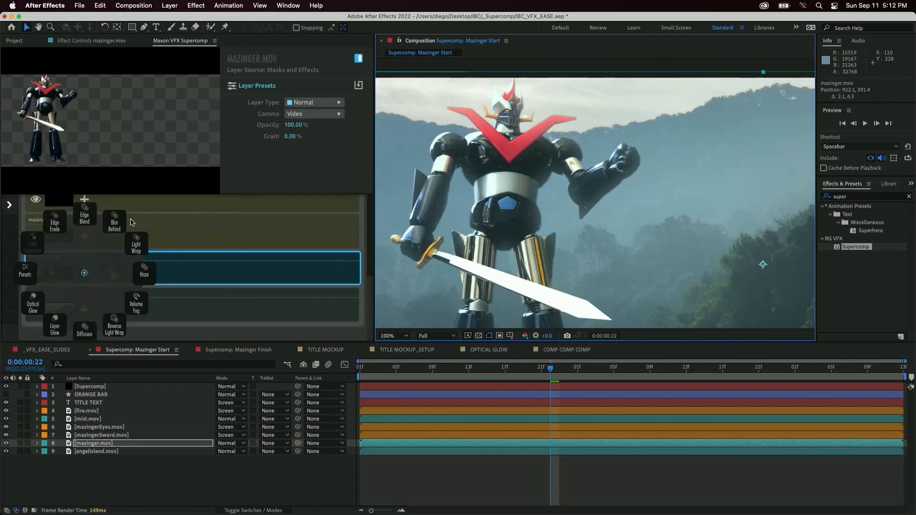
{"action": "left_click", "coordinate": [51, 226]}
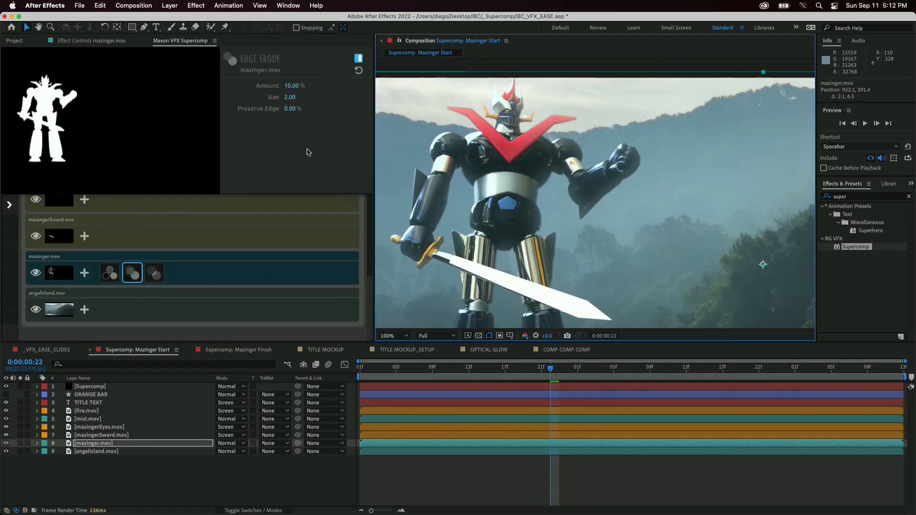
{"action": "key", "text": "period"}
{"action": "key", "text": "period"}
{"action": "key", "text": "space"}
{"action": "key", "text": "comma"}
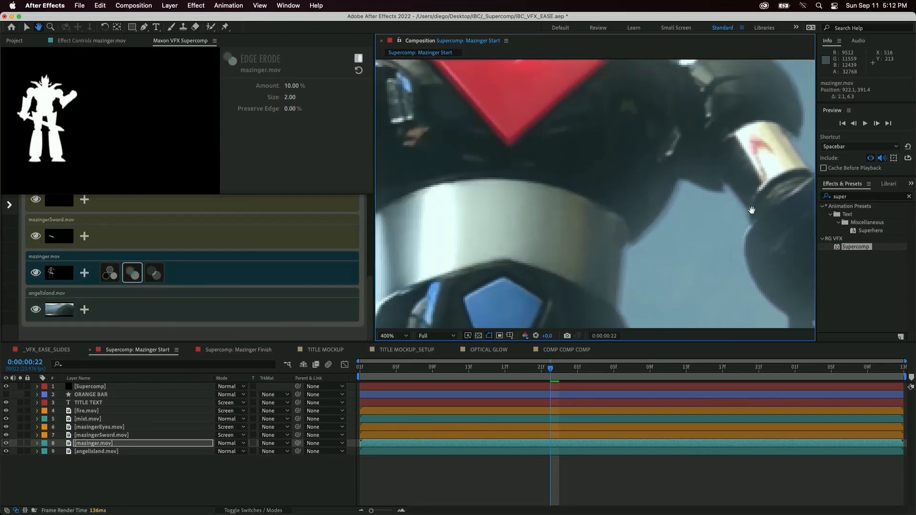
{"action": "left_click_drag", "start_coordinate": [534, 154], "coordinate": [533, 161]}
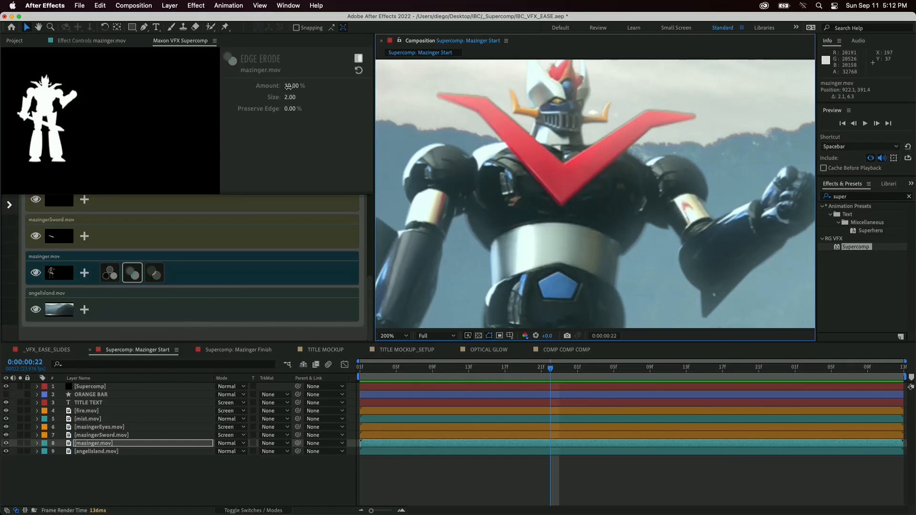
{"action": "left_click_drag", "start_coordinate": [288, 86], "coordinate": [591, 218]}
- Set the Edge Erode amount on mazinger.mov to 80%
{"action": "key", "text": "."}
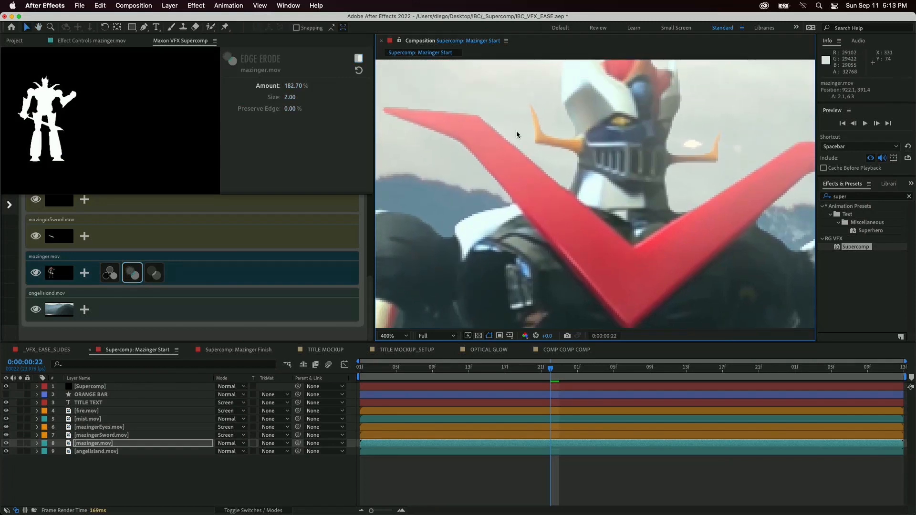
{"action": "left_click_drag", "start_coordinate": [516, 135], "coordinate": [525, 156]}
{"action": "left_click", "coordinate": [293, 85]}
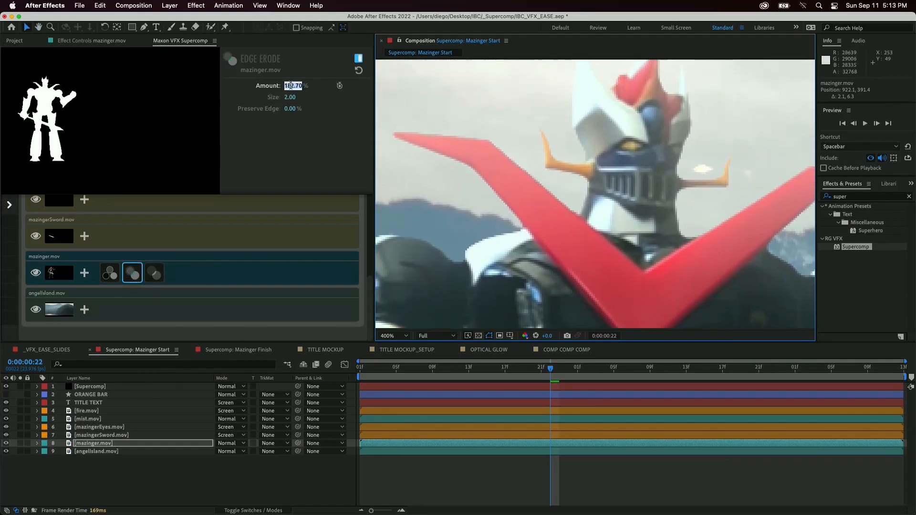
{"action": "type", "text": "80"}
{"action": "key", "text": "Return"}
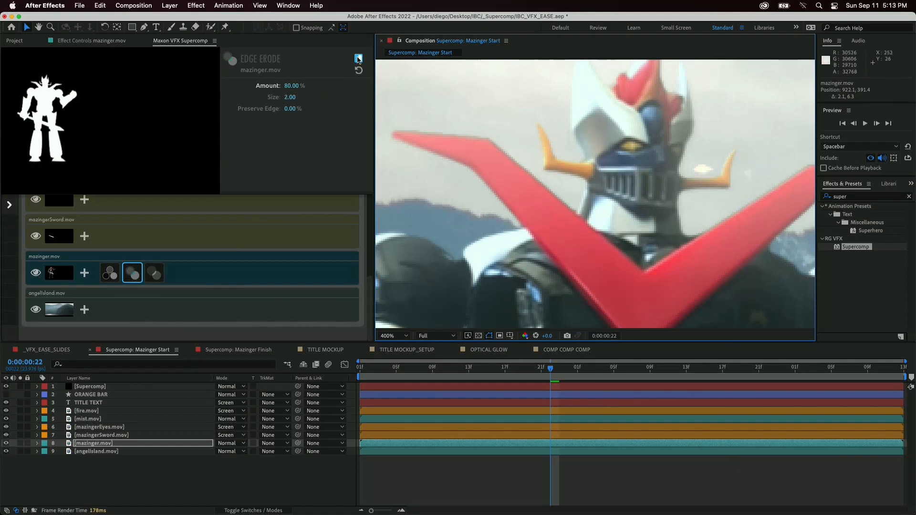
- Compare the robot's edges with and without Edge Erode, and review its Color Correction, Edge Erode and Light Wrap settings
{"action": "left_click", "coordinate": [358, 58]}
{"action": "left_click", "coordinate": [358, 59]}
{"action": "left_click", "coordinate": [358, 59]}
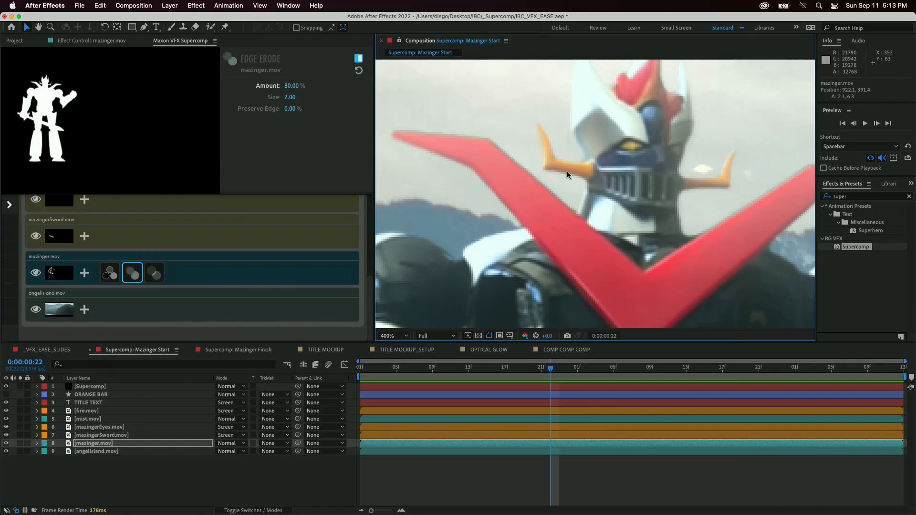
{"action": "left_click", "coordinate": [115, 276]}
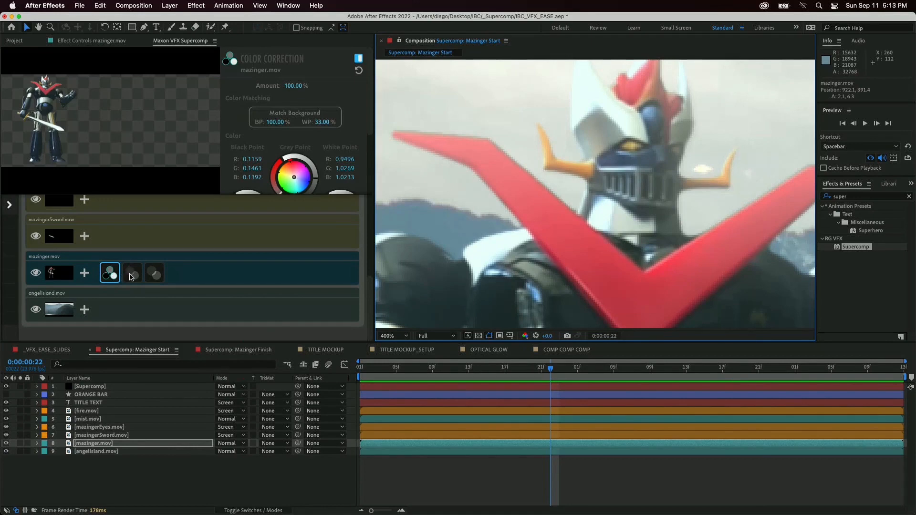
{"action": "left_click", "coordinate": [132, 274]}
{"action": "left_click", "coordinate": [155, 274]}
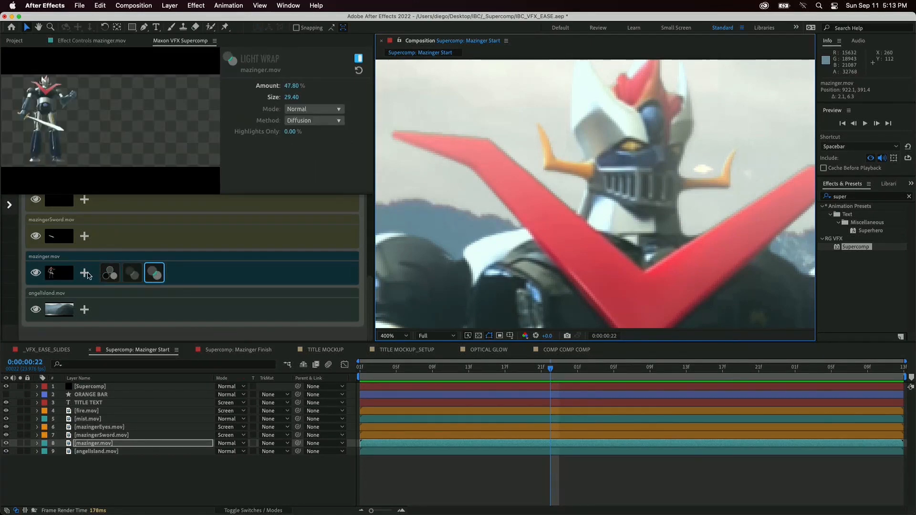
- Add a Volume Fog effect to the mazinger.mov layer and set its center to -30.9, -40.5
{"action": "left_click", "coordinate": [87, 275]}
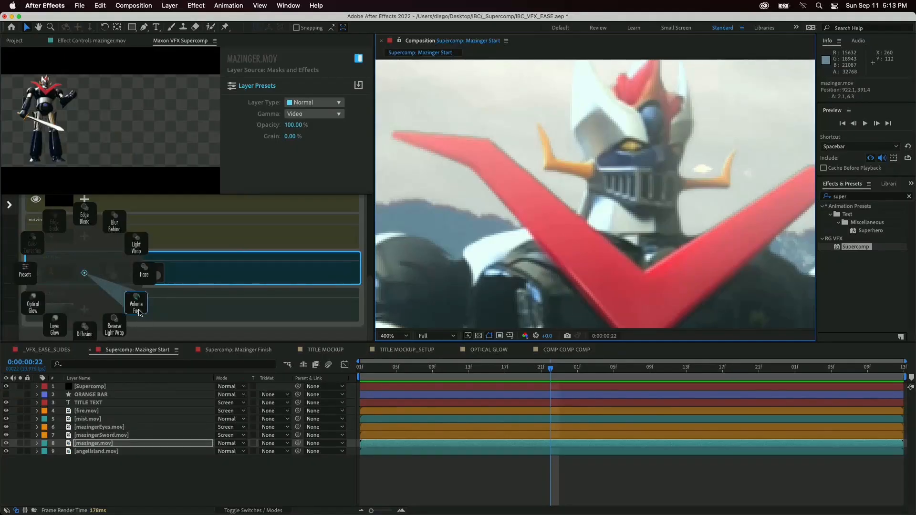
{"action": "left_click", "coordinate": [139, 312]}
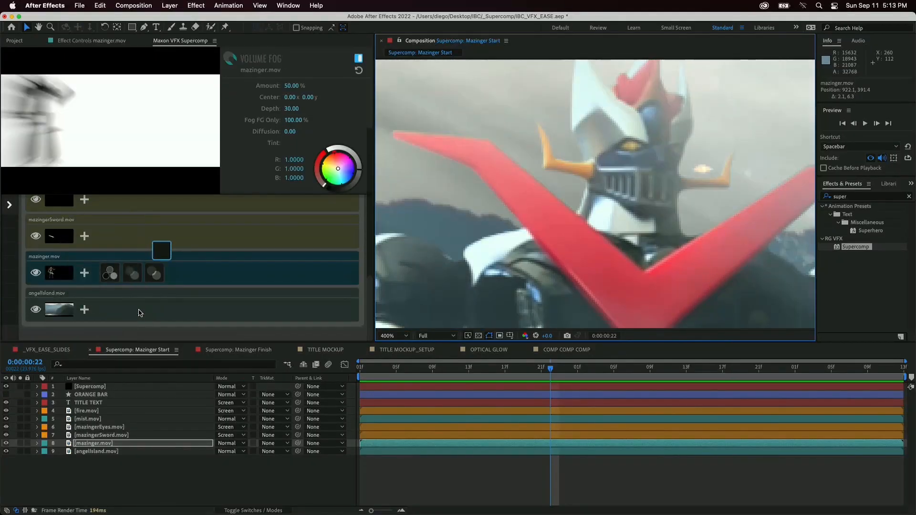
{"action": "scroll", "coordinate": [621, 165], "scroll_direction": "down", "scroll_amount": 3}
{"action": "scroll", "coordinate": [620, 191], "scroll_direction": "down", "scroll_amount": 2}
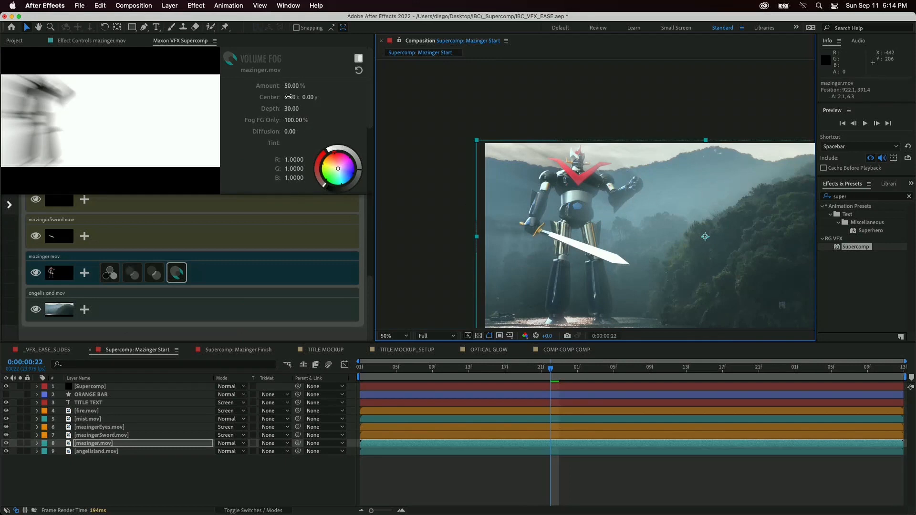
{"action": "mouse_move", "coordinate": [288, 96]}
{"action": "left_mouse_down"}
{"action": "mouse_move", "coordinate": [274, 96]}
{"action": "mouse_move", "coordinate": [312, 97]}
{"action": "mouse_move", "coordinate": [293, 97]}
{"action": "left_mouse_up"}
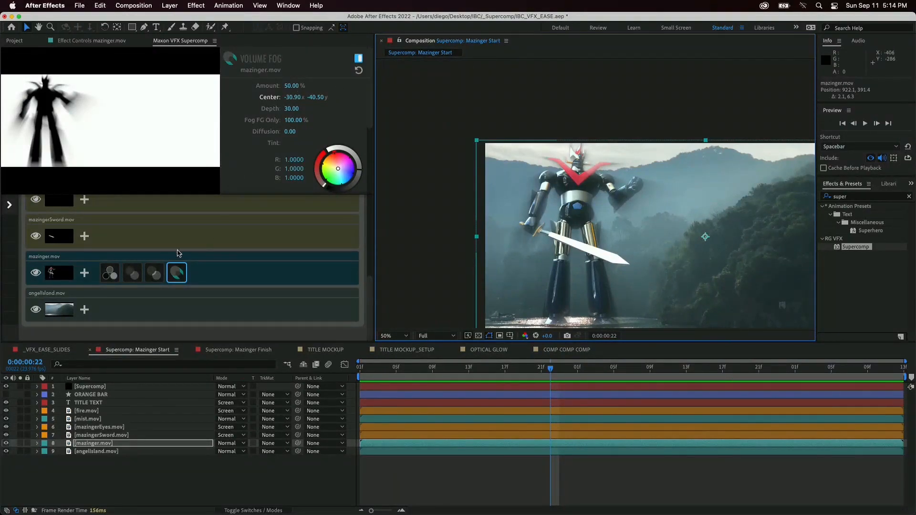
- Nudge the mazingerSword.mov layer to position 924, 394 so the glowing blade lines up with the robot's sword
{"action": "left_click", "coordinate": [85, 275]}
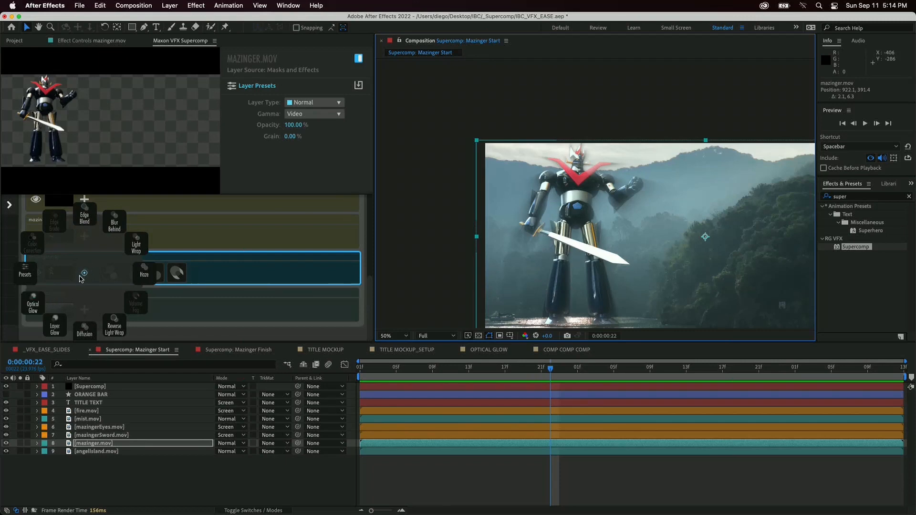
{"action": "left_click", "coordinate": [224, 227]}
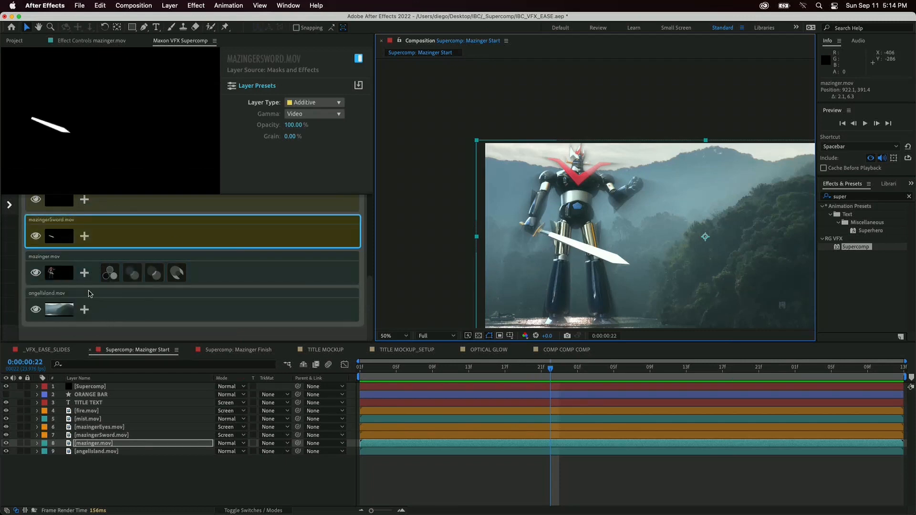
{"action": "scroll", "coordinate": [72, 256], "scroll_direction": "up", "scroll_amount": 3}
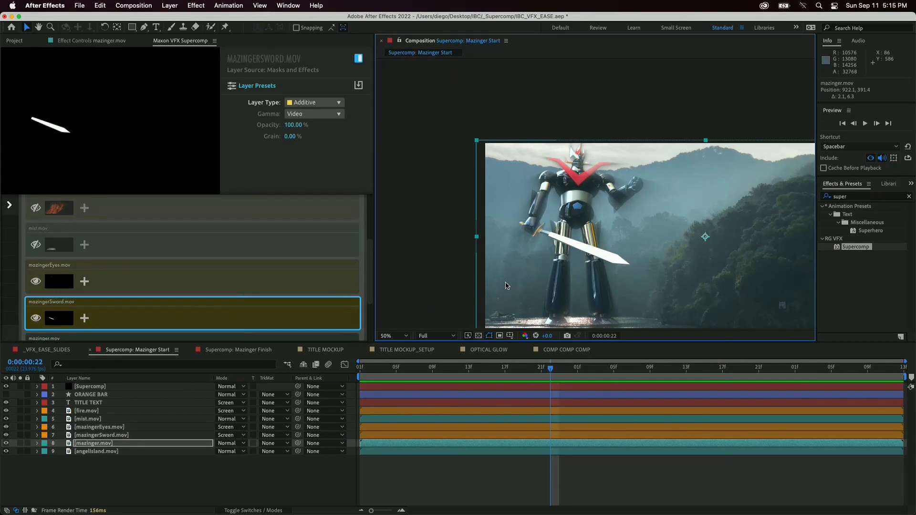
{"action": "left_click", "coordinate": [140, 435]}
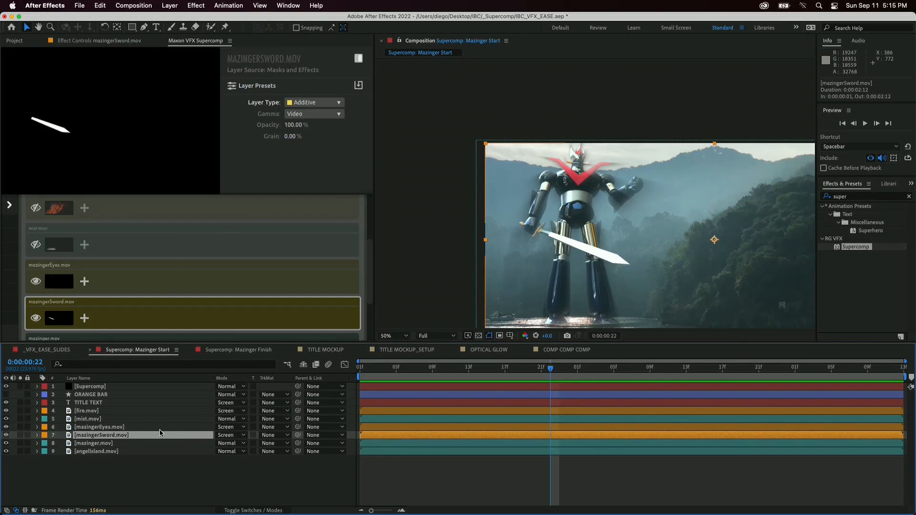
{"action": "key", "text": "Left"}
{"action": "key", "text": "Left"}
{"action": "key", "text": "Left"}
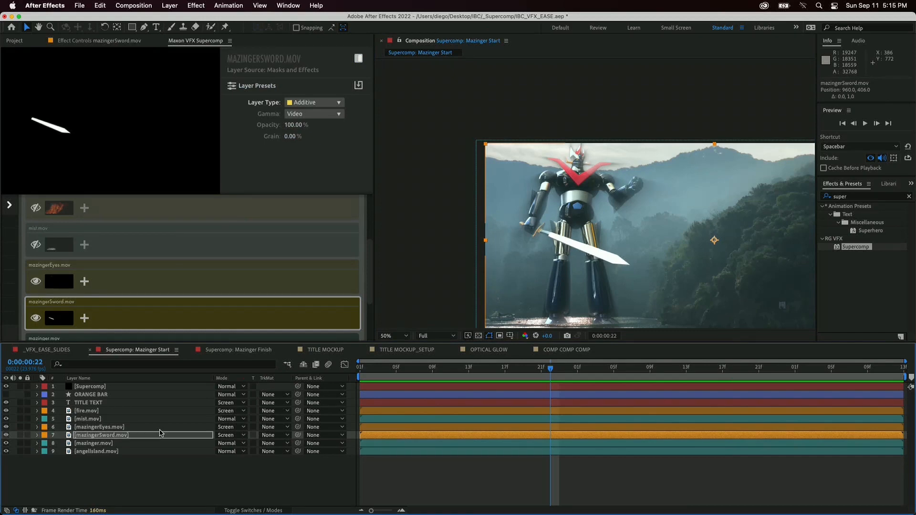
{"action": "key", "text": "Down"}
{"action": "key", "text": "Left"}
{"action": "key", "text": "Left"}
{"action": "key", "text": "Left"}
{"action": "key", "text": "Left"}
{"action": "key", "text": "Left"}
{"action": "key", "text": "Left"}
{"action": "key", "text": "Left"}
{"action": "key", "text": "Left"}
{"action": "key", "text": "Left"}
{"action": "key", "text": "Left"}
{"action": "key", "text": "Left"}
{"action": "key", "text": "Left"}
{"action": "key", "text": "Left"}
{"action": "key", "text": "Left"}
{"action": "key", "text": "Left"}
{"action": "key", "text": "Left"}
{"action": "key", "text": "Left"}
{"action": "key", "text": "Up"}
{"action": "key", "text": "Up"}
{"action": "key", "text": "Up"}
{"action": "key", "text": "Up"}
{"action": "key", "text": "Up"}
{"action": "key", "text": "Up"}
{"action": "key", "text": "Up"}
{"action": "key", "text": "Up"}
{"action": "key", "text": "Up"}
{"action": "key", "text": "Up"}
{"action": "key", "text": "Up"}
{"action": "key", "text": "Up"}
{"action": "key", "text": "Up"}
{"action": "key", "text": "Up"}
{"action": "key", "text": "Up"}
{"action": "key", "text": "Up"}
{"action": "key", "text": "Left"}
{"action": "key", "text": "Left"}
{"action": "key", "text": "Left"}
{"action": "key", "text": "Left"}
{"action": "key", "text": "Left"}
{"action": "key", "text": "Left"}
{"action": "key", "text": "Left"}
{"action": "key", "text": "Left"}
{"action": "key", "text": "Left"}
{"action": "key", "text": "Left"}
{"action": "key", "text": "Left"}
{"action": "key", "text": "Left"}
{"action": "key", "text": "Left"}
{"action": "key", "text": "Left"}
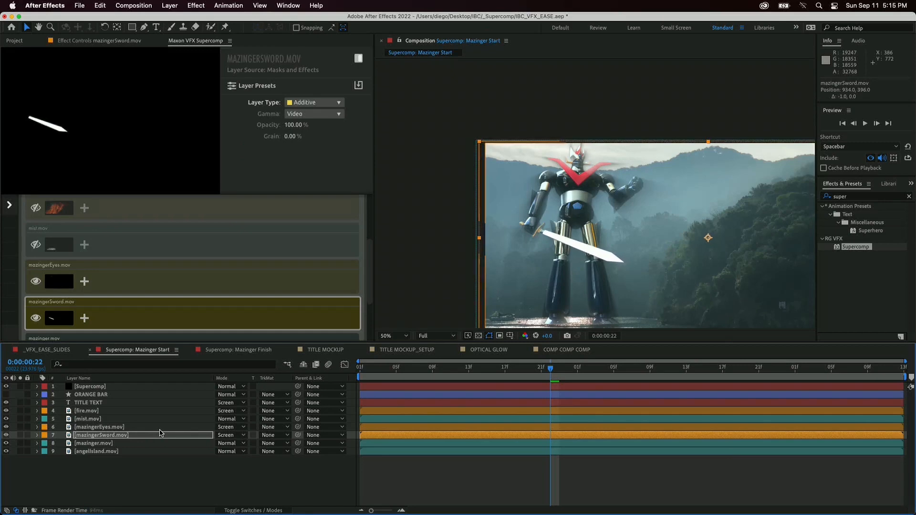
{"action": "key", "text": "Down"}
{"action": "key", "text": "Down"}
{"action": "key", "text": "Down"}
{"action": "key", "text": "Down"}
{"action": "key", "text": "Down"}
{"action": "key", "text": "Down"}
{"action": "key", "text": "Left"}
{"action": "key", "text": "Left"}
{"action": "key", "text": "Up"}
{"action": "key", "text": "Up"}
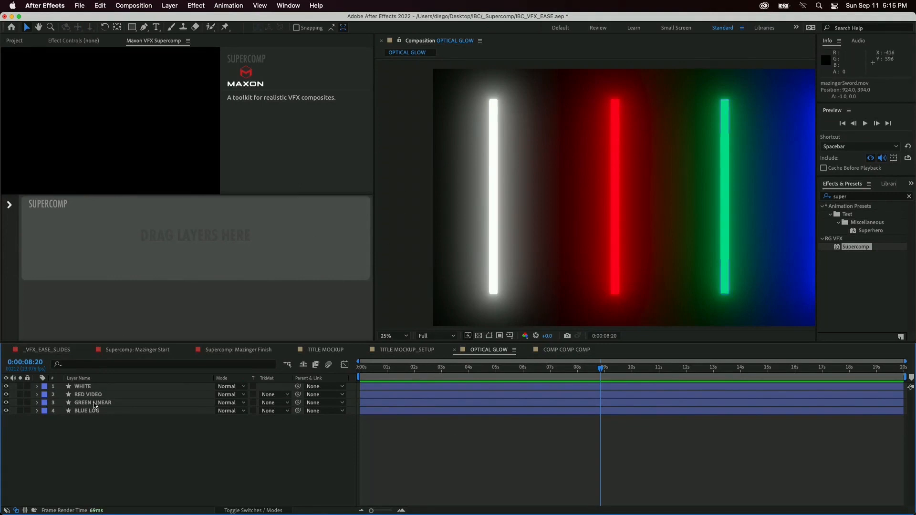
- Open the Optical Glow effect settings of the WHITE layer in the OPTICAL GLOW composition
{"action": "left_click", "coordinate": [100, 387]}
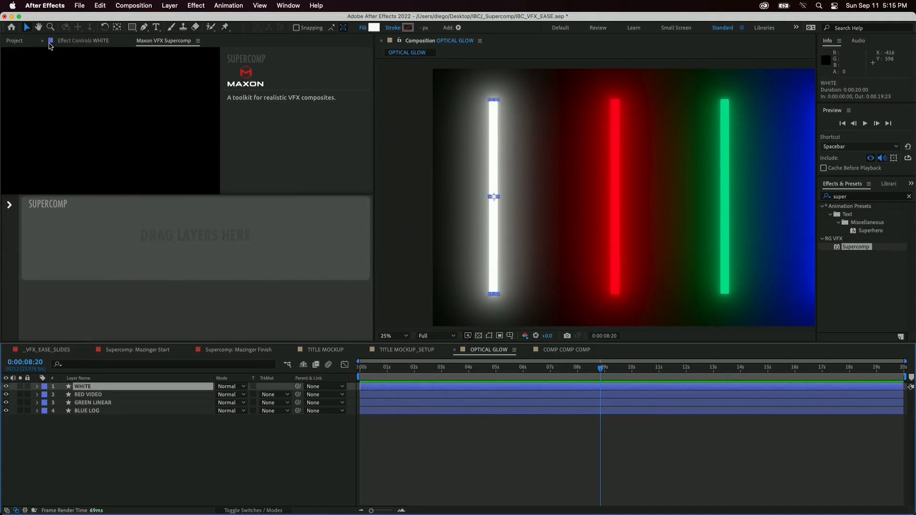
{"action": "left_click", "coordinate": [77, 41]}
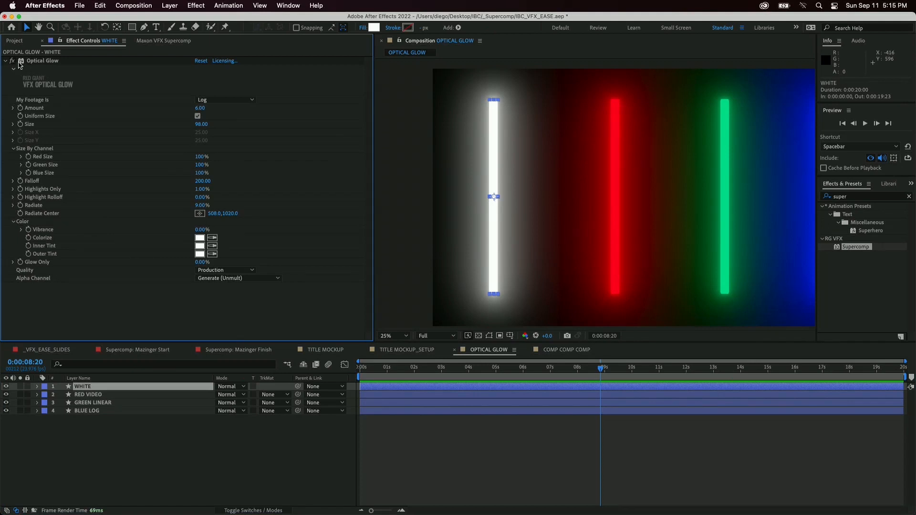
- Compare the white bar with and without its Optical Glow, and examine the glow falloff around the coloured bars
{"action": "left_click", "coordinate": [13, 61]}
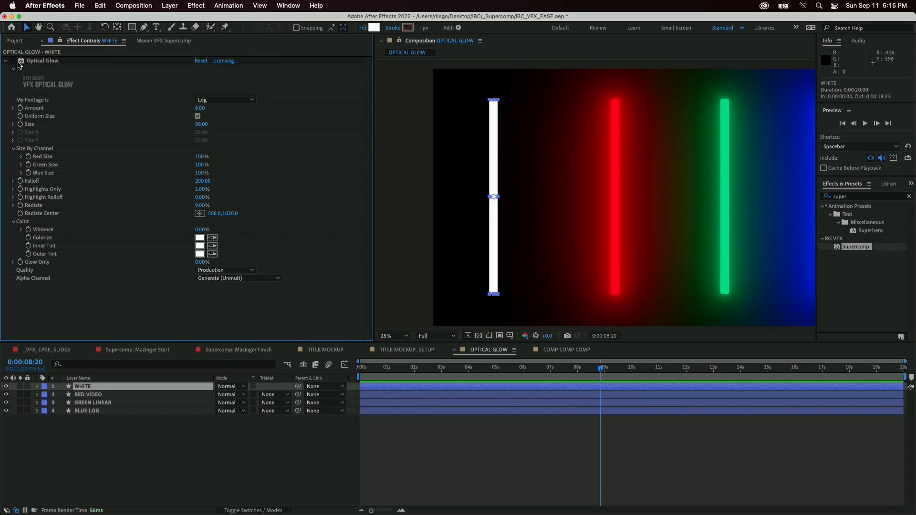
{"action": "left_click", "coordinate": [13, 61]}
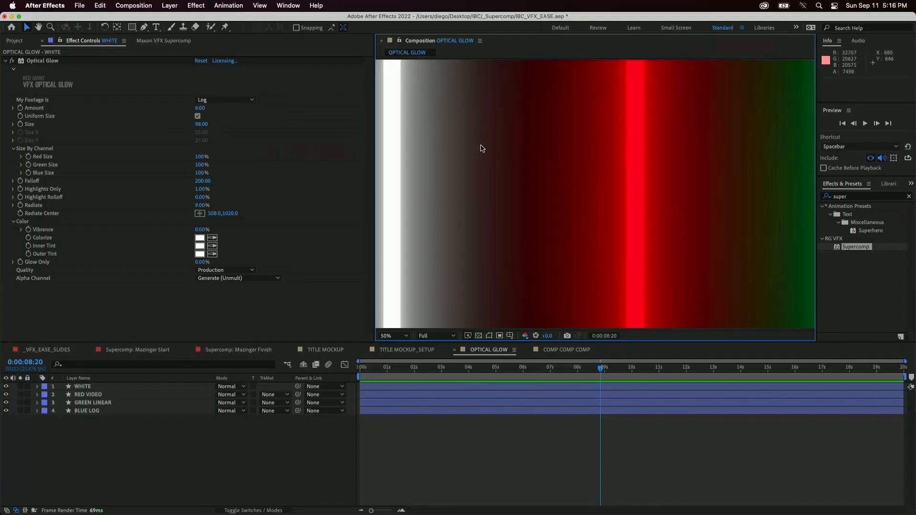
{"action": "left_click_drag", "start_coordinate": [481, 148], "coordinate": [620, 224]}
{"action": "scroll", "coordinate": [618, 158], "scroll_direction": "down", "scroll_amount": 2}
{"action": "left_click_drag", "start_coordinate": [620, 151], "coordinate": [505, 83]}
{"action": "key", "text": "comma"}
{"action": "key", "text": "period"}
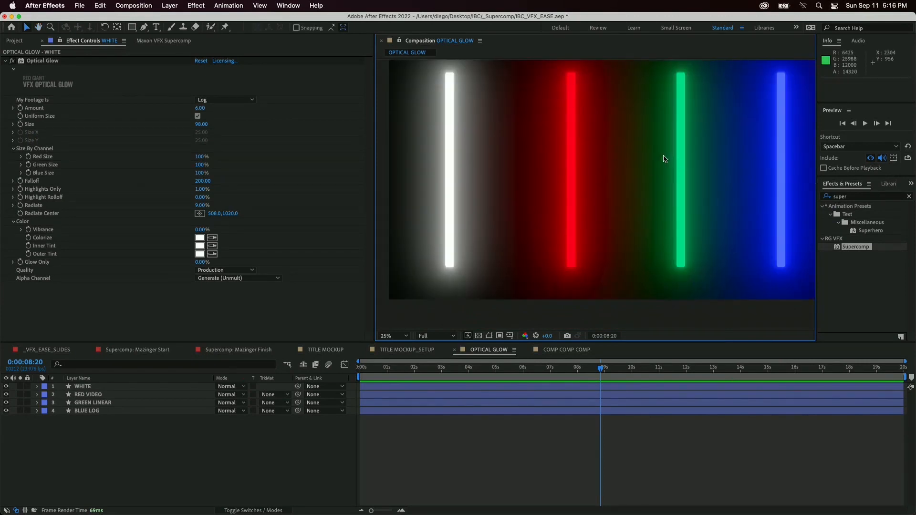
{"action": "left_click", "coordinate": [12, 60]}
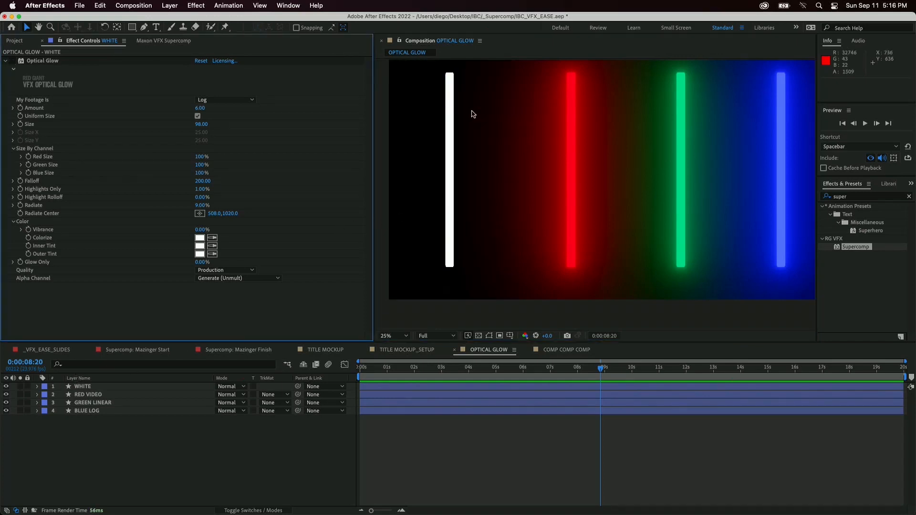
{"action": "left_click", "coordinate": [12, 60]}
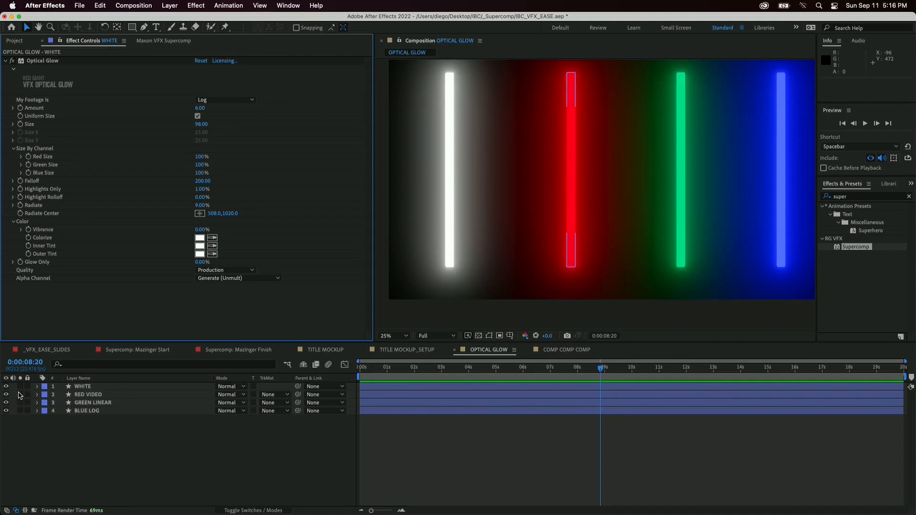
- Solo the WHITE layer and examine how its glow fades into the black background
{"action": "left_click", "coordinate": [19, 386]}
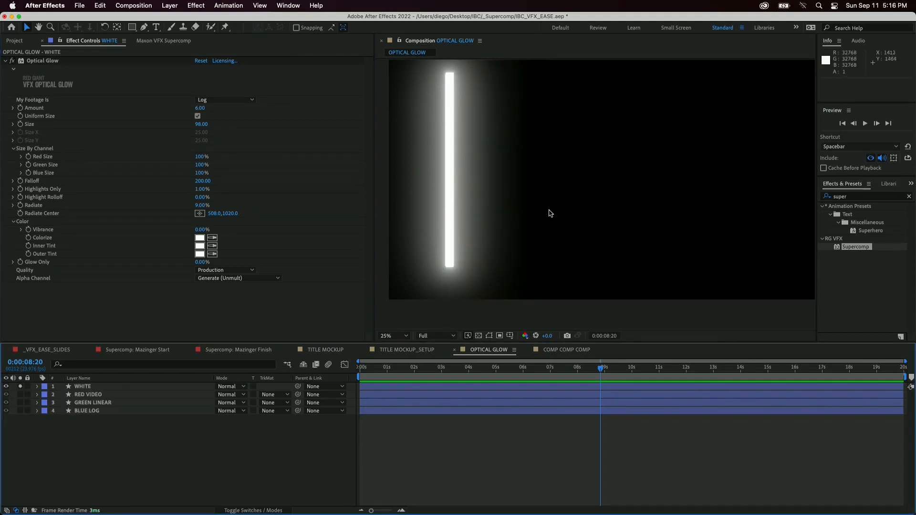
{"action": "key", "text": "period"}
{"action": "key", "text": "space"}
{"action": "left_click_drag", "start_coordinate": [414, 138], "coordinate": [629, 157]}
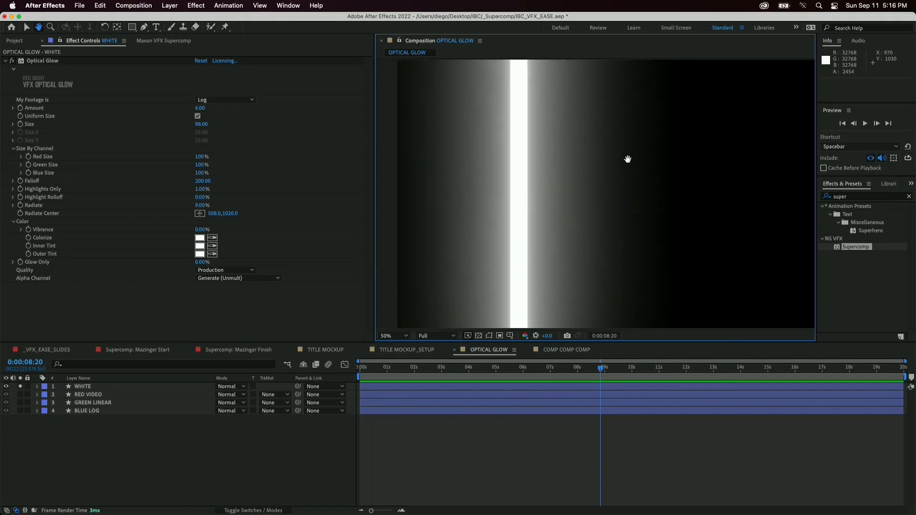
{"action": "key", "text": "comma"}
- Switch the WHITE layer's Optical Glow footage type to Video for comparison, and return it to Log
{"action": "left_click", "coordinate": [215, 100]}
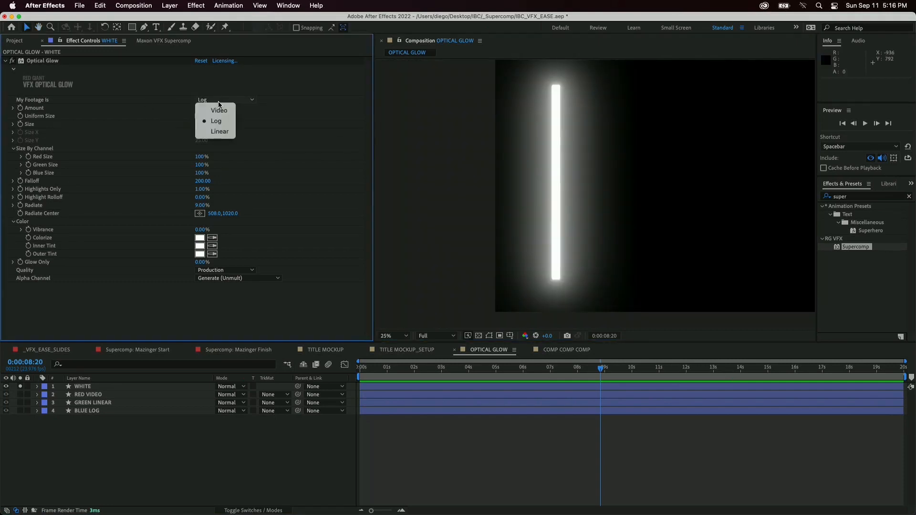
{"action": "left_click", "coordinate": [218, 112]}
{"action": "left_click", "coordinate": [557, 158]}
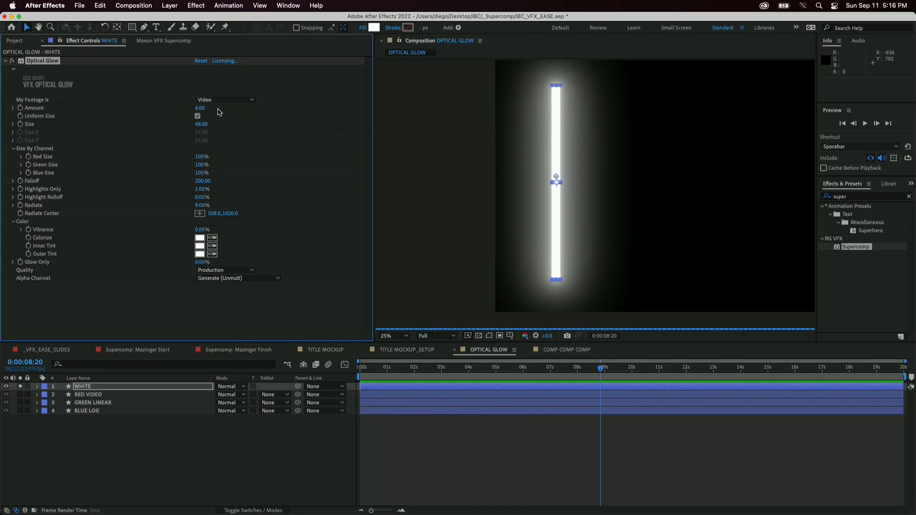
{"action": "left_click", "coordinate": [612, 162]}
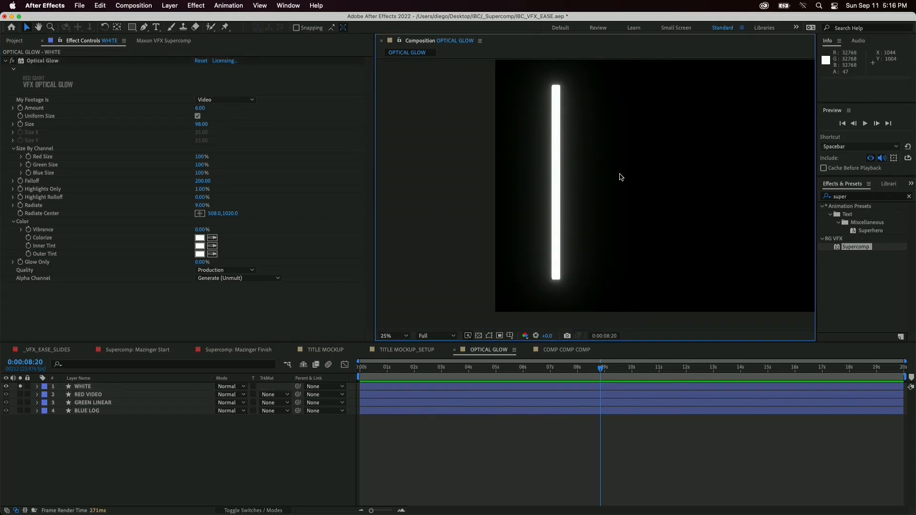
{"action": "left_click", "coordinate": [243, 101]}
{"action": "left_click", "coordinate": [219, 121]}
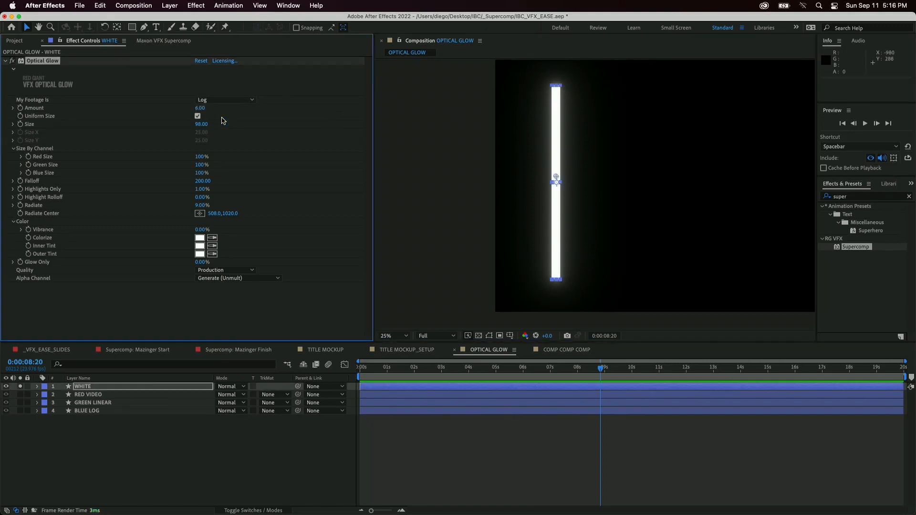
{"action": "left_click", "coordinate": [332, 110]}
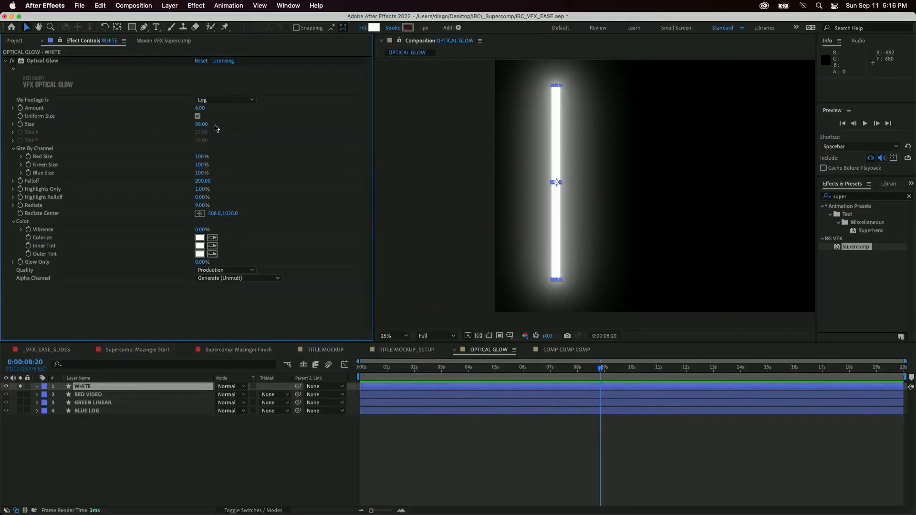
- Increase the Optical Glow Size on the WHITE layer to 194 and inspect the glow gradient up close
{"action": "left_click_drag", "start_coordinate": [204, 125], "coordinate": [255, 125]}
{"action": "scroll", "coordinate": [604, 162], "scroll_direction": "up", "scroll_amount": 4}
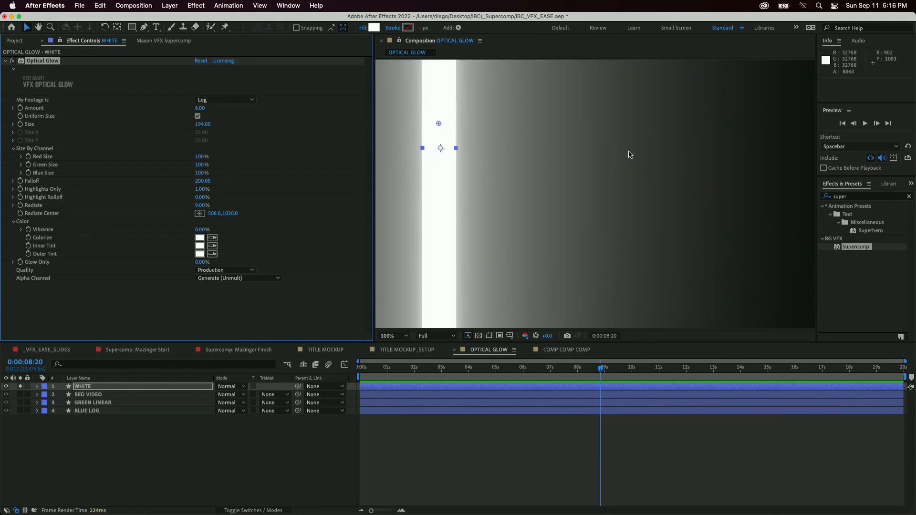
{"action": "left_click_drag", "start_coordinate": [568, 171], "coordinate": [547, 189]}
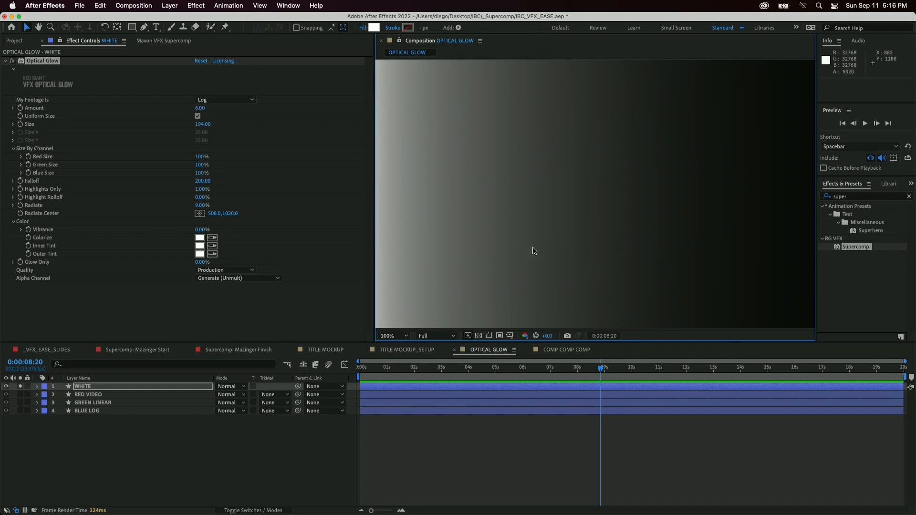
{"action": "scroll", "coordinate": [596, 185], "scroll_direction": "down", "scroll_amount": 2}
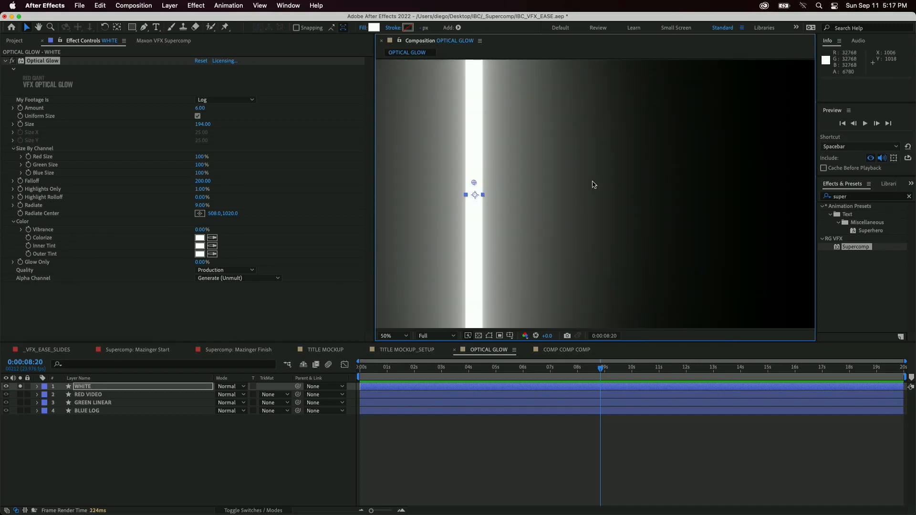
{"action": "scroll", "coordinate": [593, 185], "scroll_direction": "down", "scroll_amount": 2}
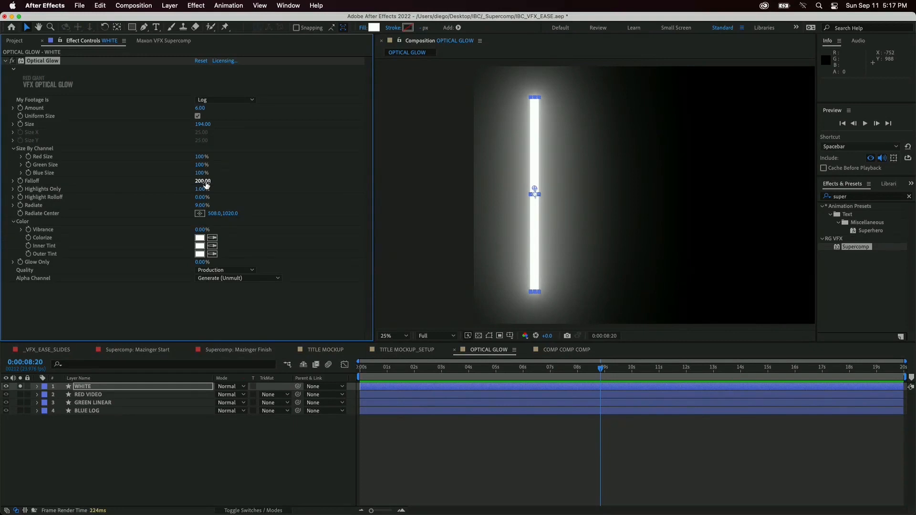
- Test a very low Falloff on the WHITE layer's glow, and settle on a Falloff of 175
{"action": "mouse_move", "coordinate": [205, 183]}
{"action": "left_mouse_down"}
{"action": "mouse_move", "coordinate": [275, 180]}
{"action": "mouse_move", "coordinate": [195, 189]}
{"action": "left_mouse_up"}
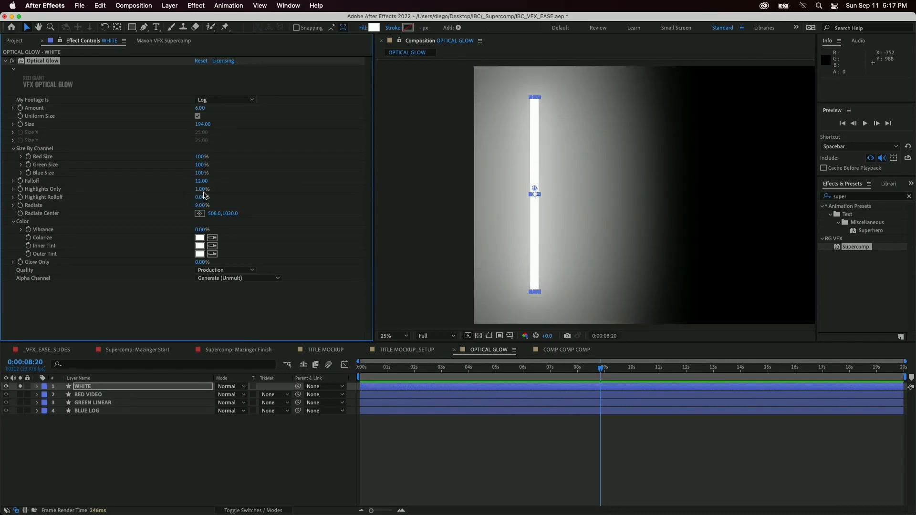
{"action": "left_click_drag", "start_coordinate": [196, 205], "coordinate": [196, 187]}
{"action": "left_click_drag", "start_coordinate": [199, 181], "coordinate": [279, 179]}
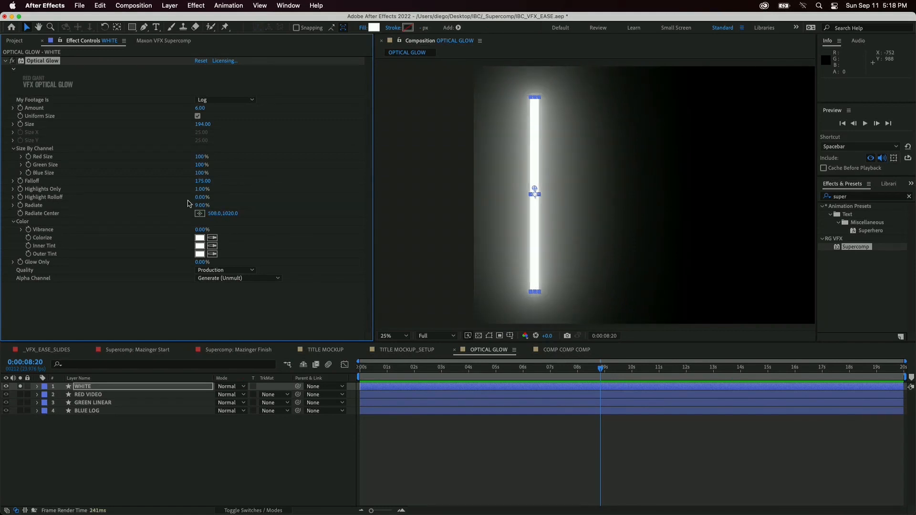
- Set the glow's Radiate to 44% and place its Radiate Center in the middle of the white bar at 524, 1084
{"action": "left_click_drag", "start_coordinate": [203, 206], "coordinate": [220, 216]}
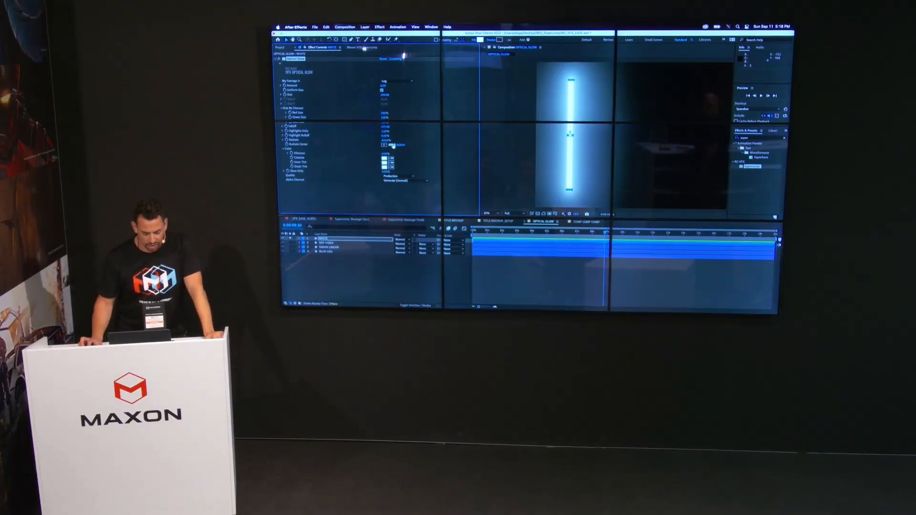
{"action": "left_click", "coordinate": [385, 145]}
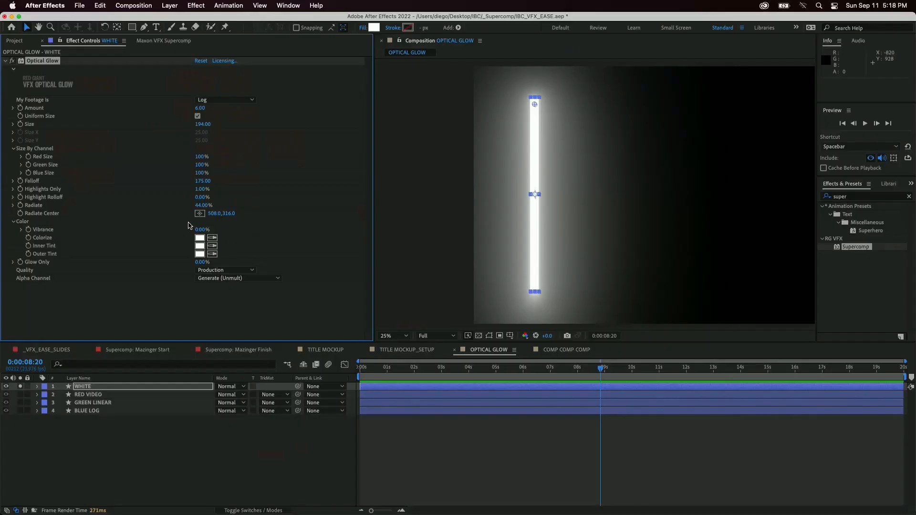
{"action": "left_click", "coordinate": [200, 213]}
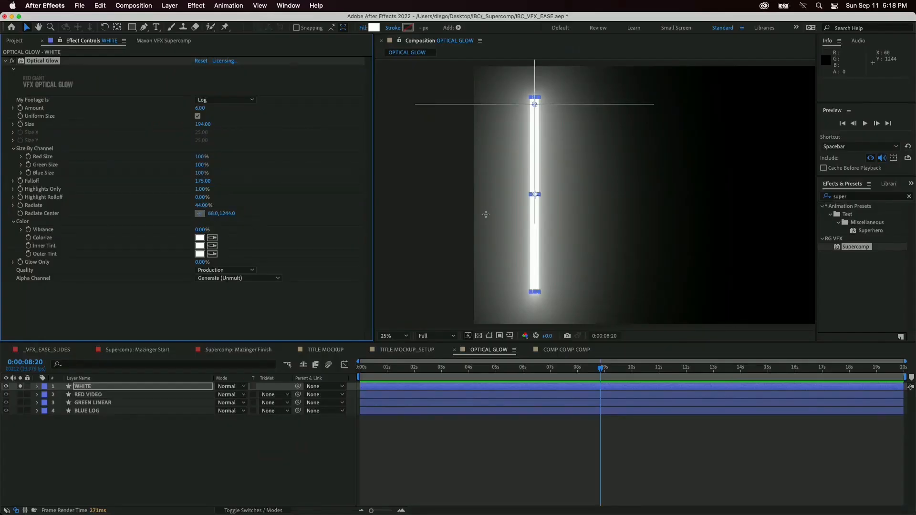
{"action": "left_click", "coordinate": [630, 213]}
{"action": "left_click_drag", "start_coordinate": [630, 213], "coordinate": [536, 195]}
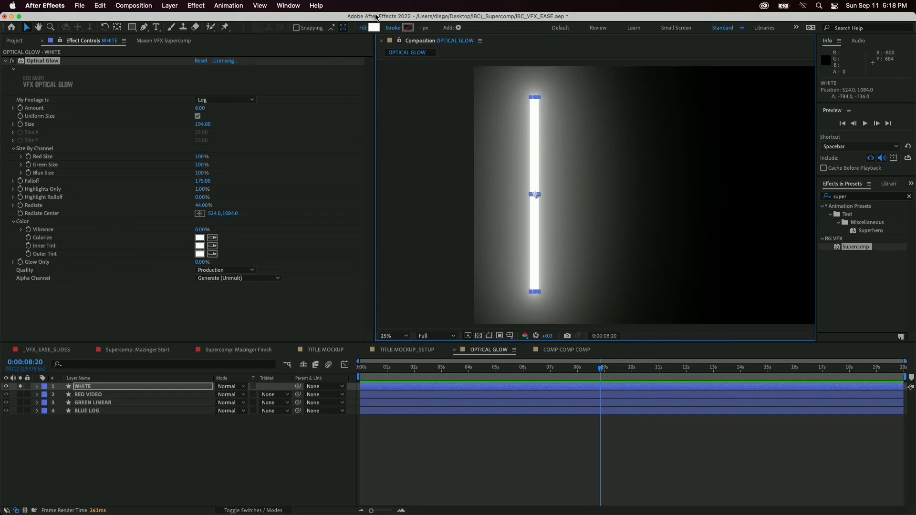
- Try a red ED0101 shape fill on the white bar, and restore the fill to white FFFFFF
{"action": "left_click", "coordinate": [375, 28]}
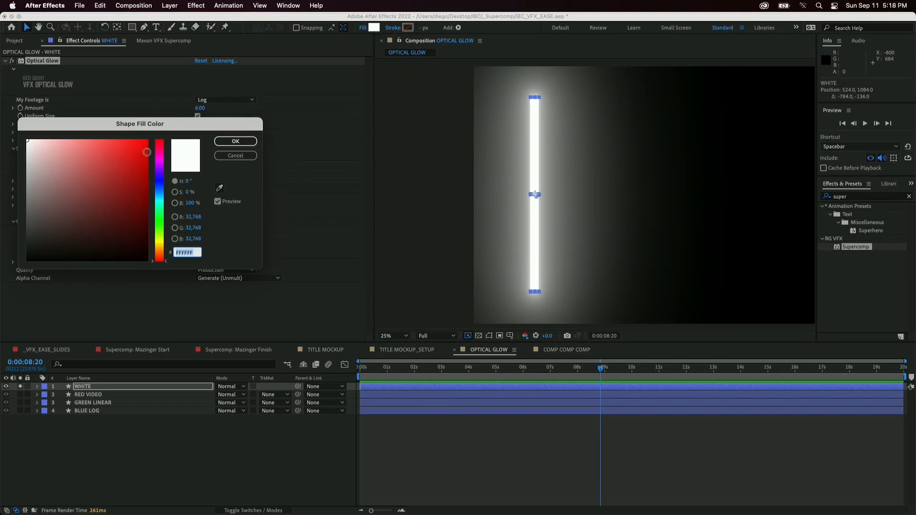
{"action": "left_click", "coordinate": [147, 149]}
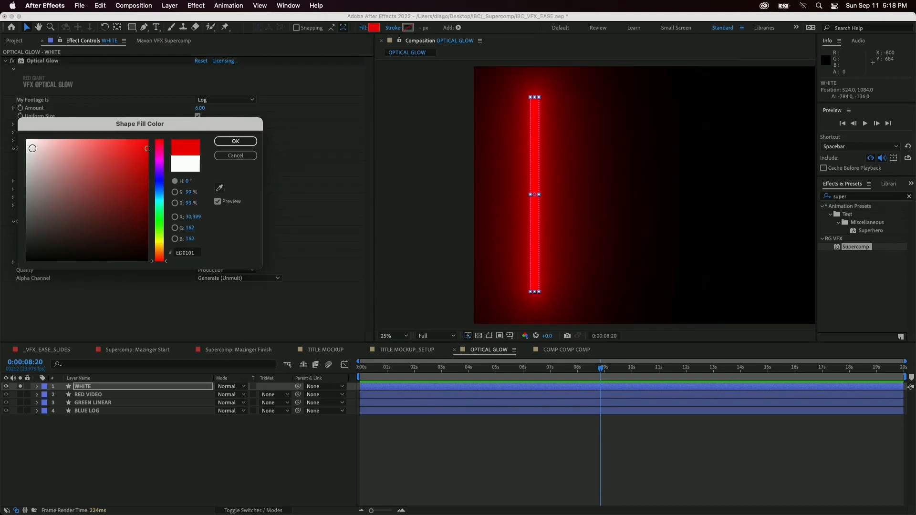
{"action": "left_click", "coordinate": [27, 140]}
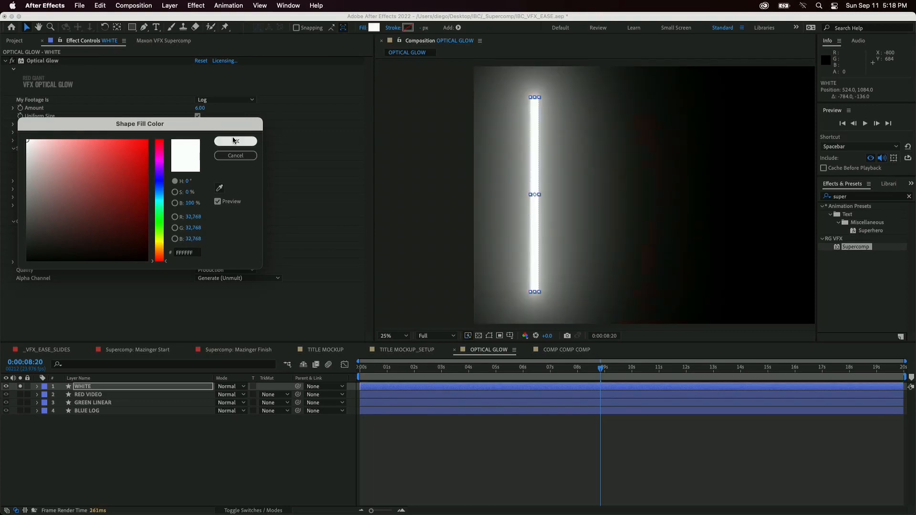
{"action": "left_click", "coordinate": [234, 141]}
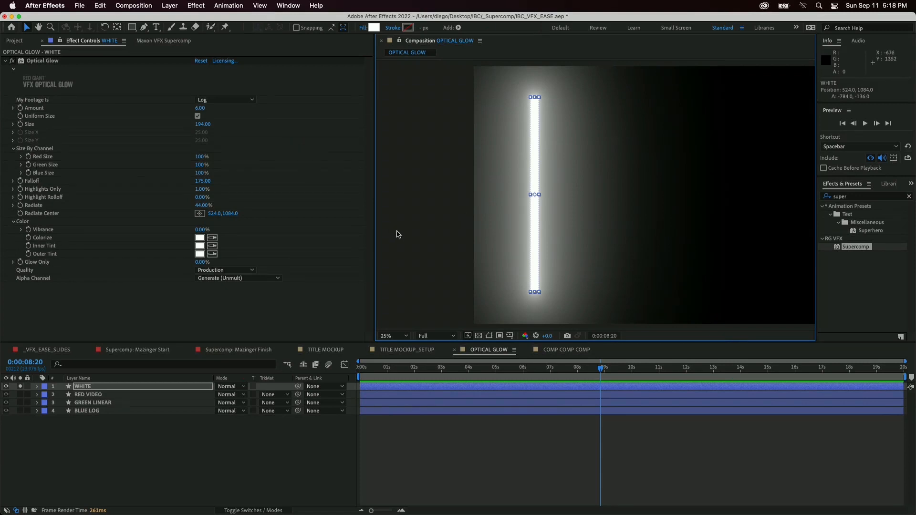
- Set the Inner Tint of the WHITE layer's Optical Glow to blue 1500FF
{"action": "left_click", "coordinate": [200, 246]}
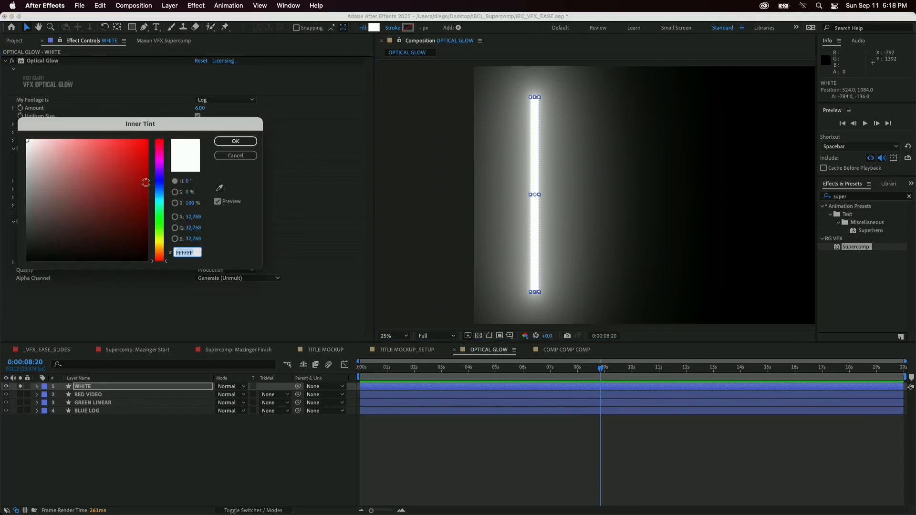
{"action": "left_click", "coordinate": [160, 180]}
{"action": "left_click", "coordinate": [148, 142]}
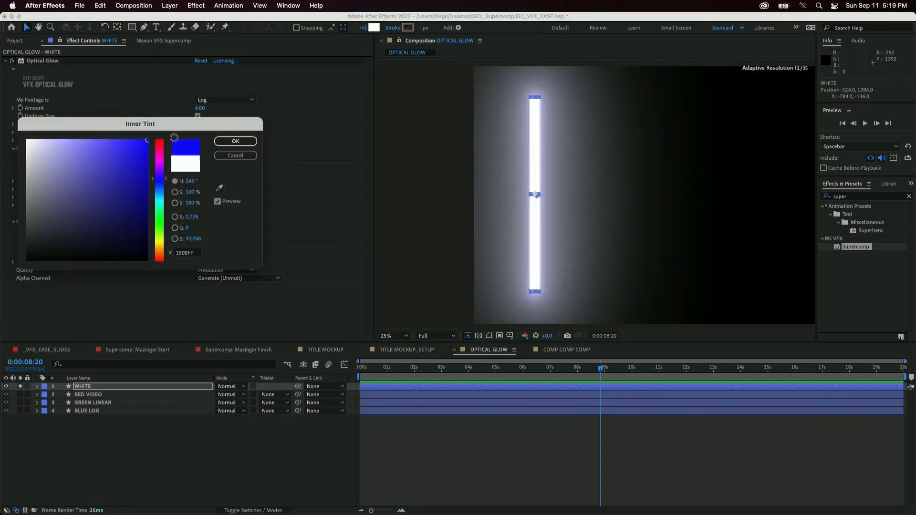
{"action": "left_click", "coordinate": [236, 141]}
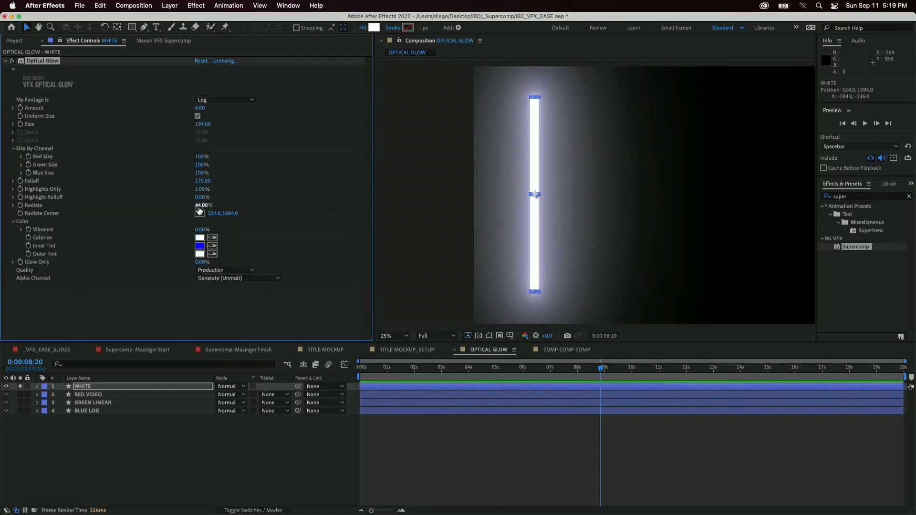
- Try a red Outer Tint on the WHITE layer's glow, and set it to a dark blue
{"action": "left_click", "coordinate": [200, 256]}
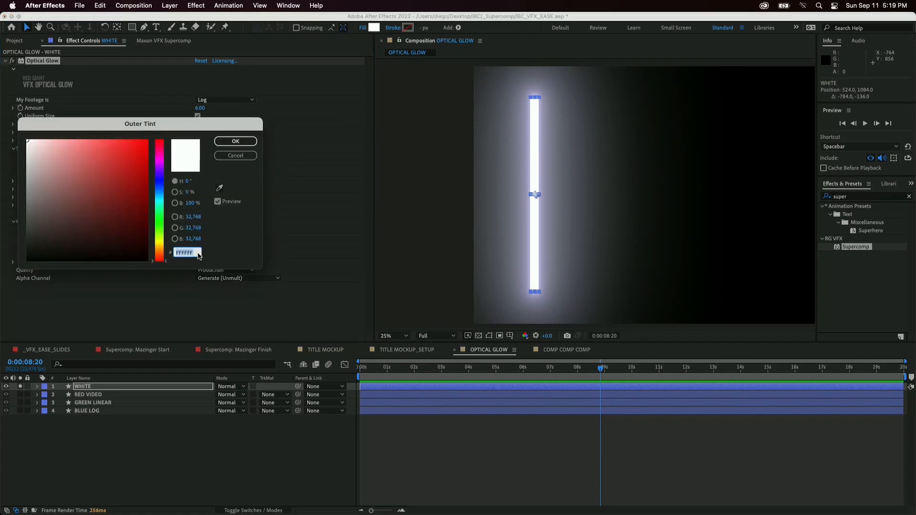
{"action": "left_click", "coordinate": [146, 175]}
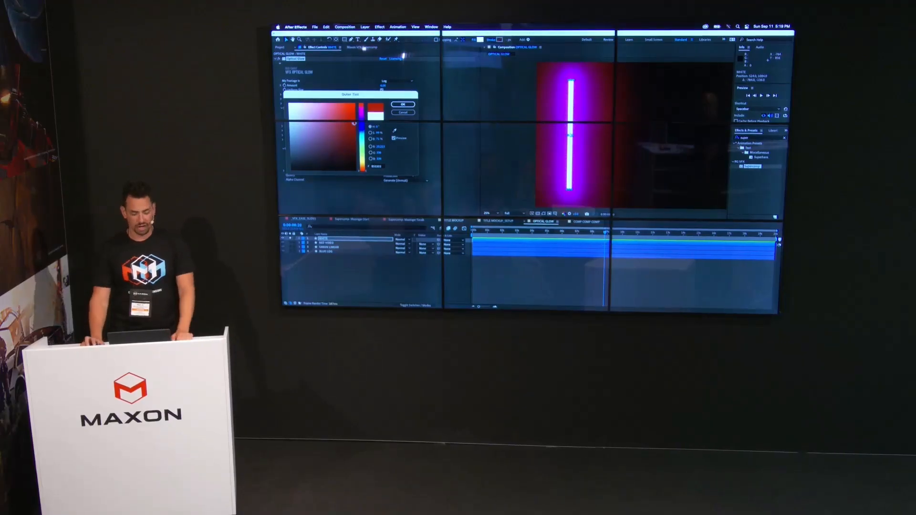
{"action": "left_click", "coordinate": [362, 127]}
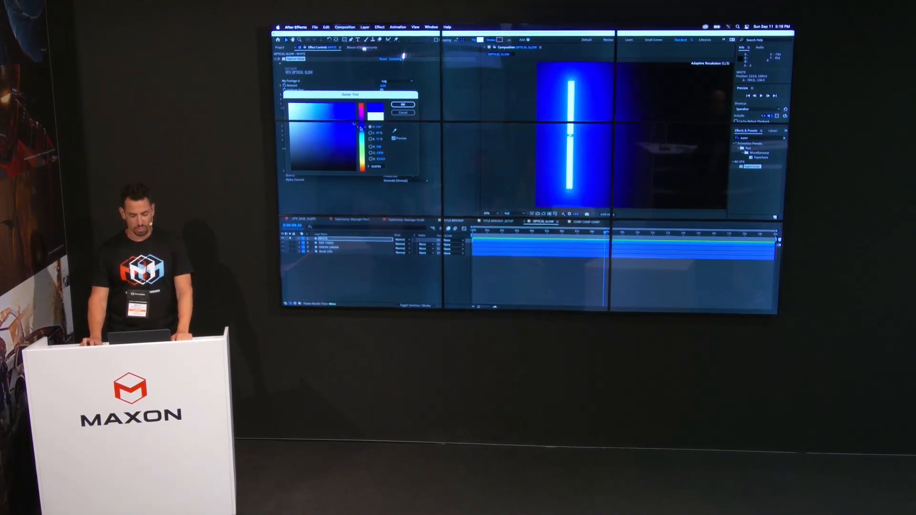
{"action": "left_click", "coordinate": [403, 104]}
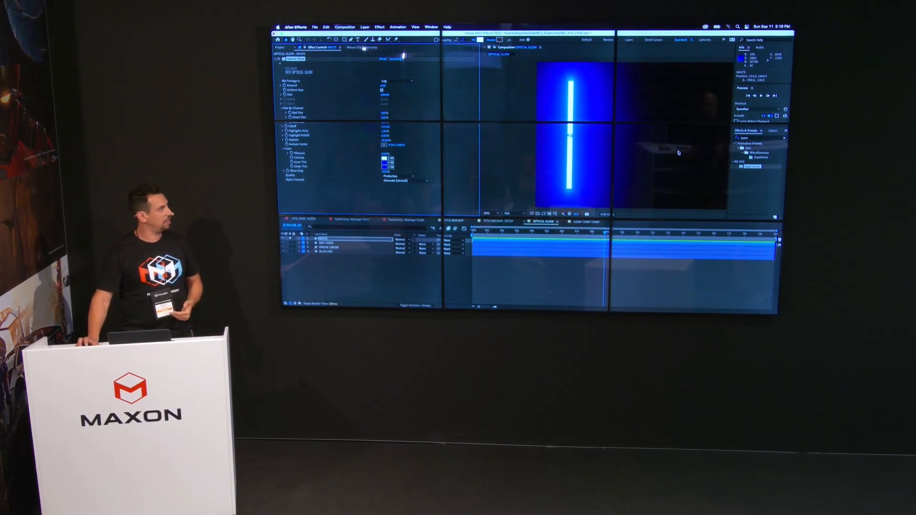
- Set the Inner Tint and Outer Tint of the WHITE layer's Optical Glow back to white FFFFFF
{"action": "key", "text": "period"}
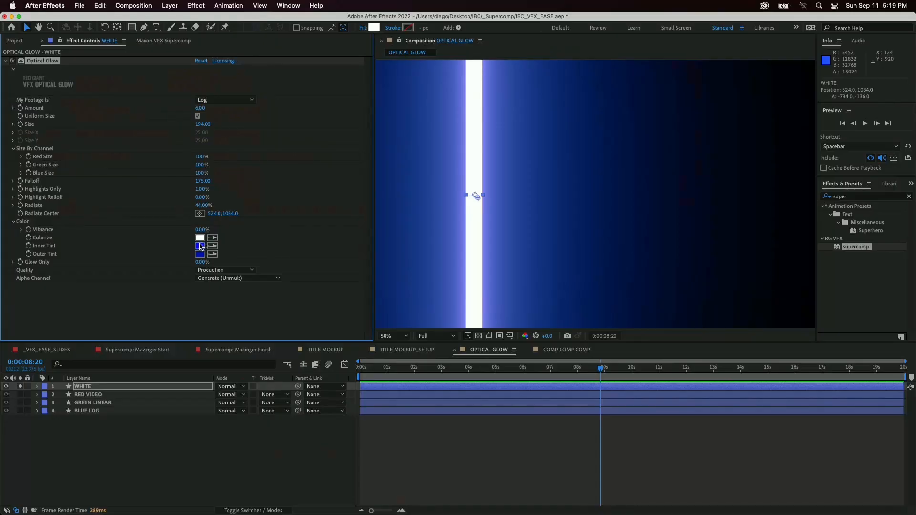
{"action": "left_click", "coordinate": [200, 246]}
{"action": "left_click_drag", "start_coordinate": [74, 146], "coordinate": [2, 119]}
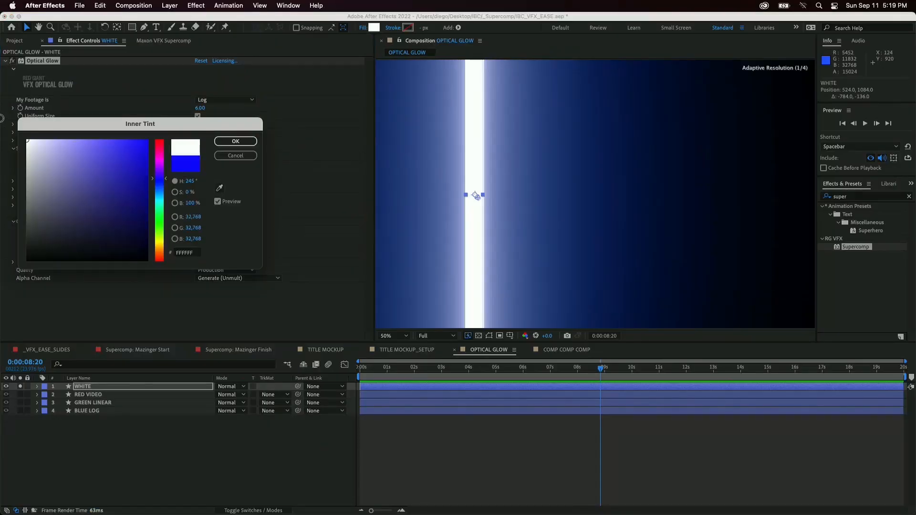
{"action": "left_click", "coordinate": [236, 142]}
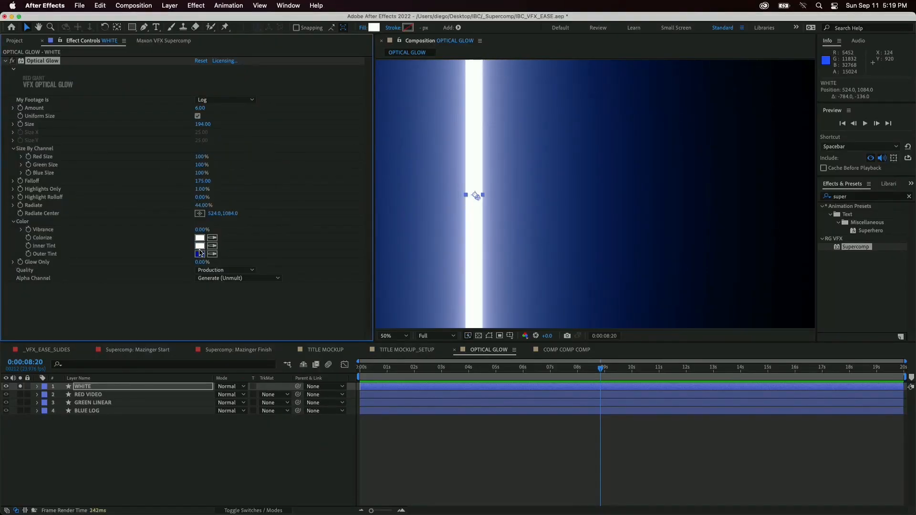
{"action": "left_click", "coordinate": [200, 253]}
{"action": "left_click_drag", "start_coordinate": [110, 157], "coordinate": [1, 116]}
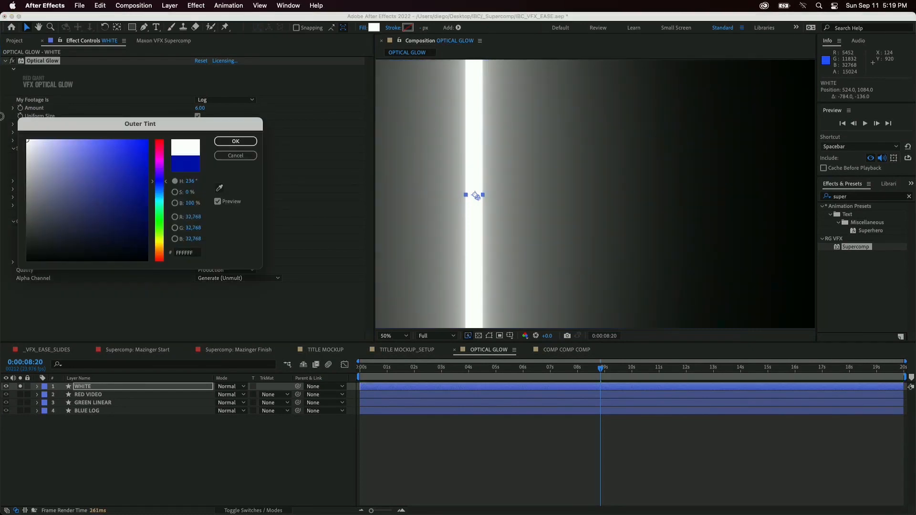
{"action": "left_click", "coordinate": [214, 144]}
{"action": "scroll", "coordinate": [618, 170], "scroll_direction": "down", "scroll_amount": 2}
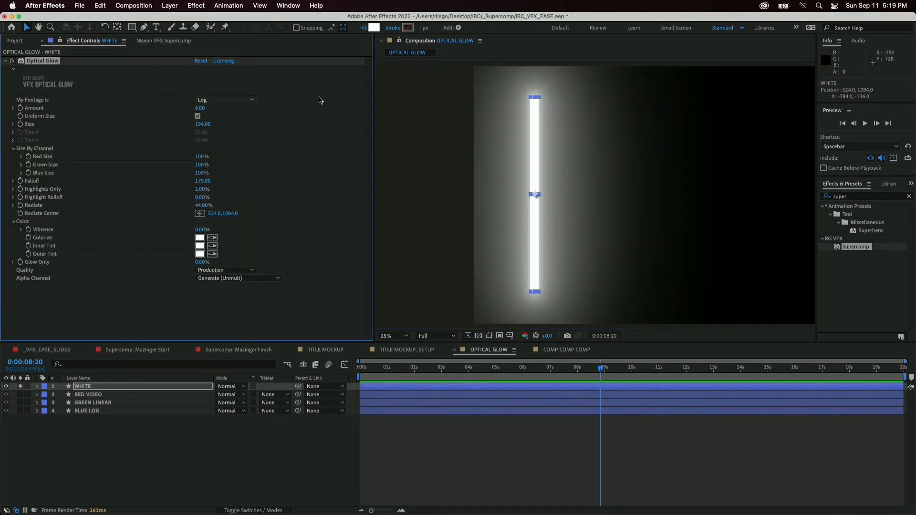
- Turn off solo for the WHITE layer to bring back the other colored bars
{"action": "left_click", "coordinate": [654, 127]}
{"action": "scroll", "coordinate": [660, 128], "scroll_direction": "down", "scroll_amount": 1}
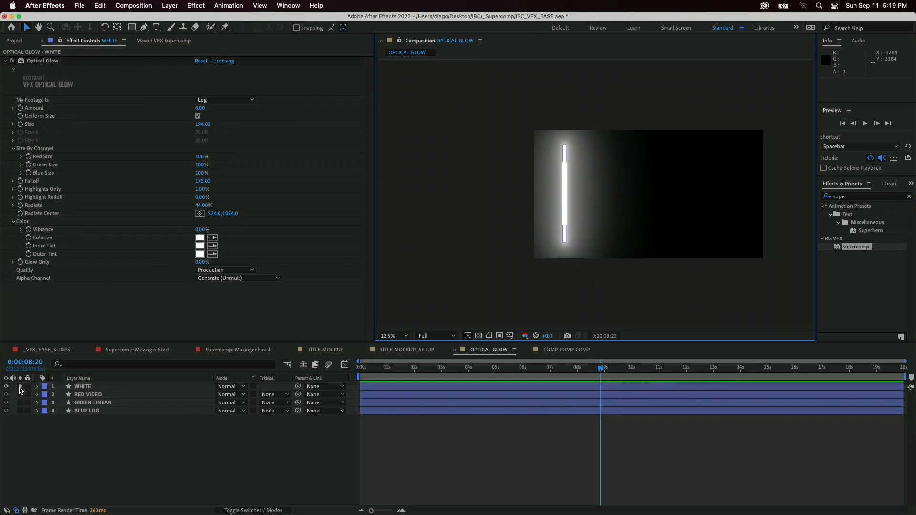
{"action": "left_click", "coordinate": [20, 386]}
{"action": "key", "text": "."}
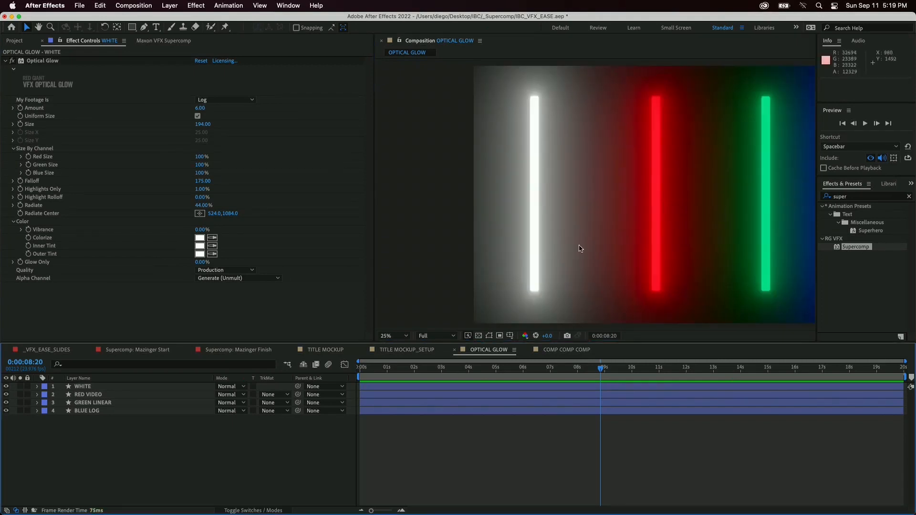
{"action": "left_click_drag", "start_coordinate": [665, 225], "coordinate": [557, 194]}
- Reduce the Optical Glow Size on the GREEN LINEAR layer to 225
{"action": "left_click", "coordinate": [558, 197]}
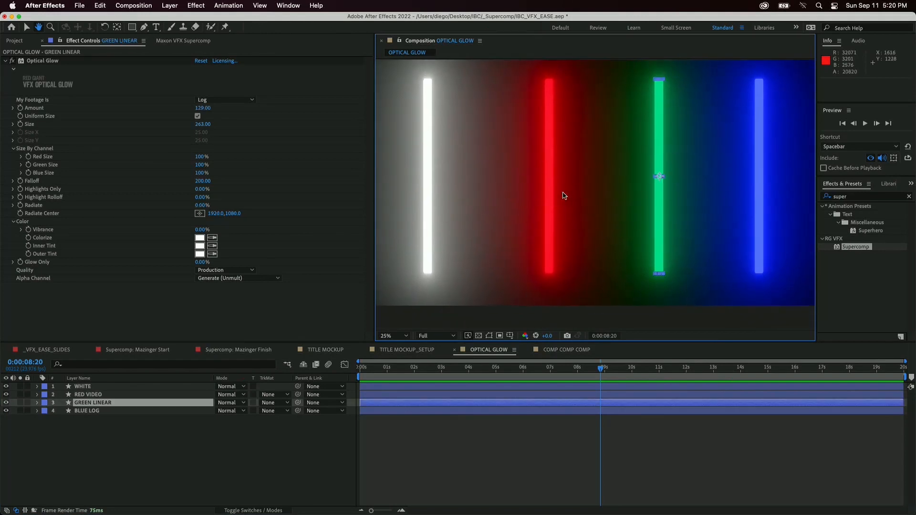
{"action": "left_click", "coordinate": [203, 124]}
{"action": "mouse_move", "coordinate": [202, 124]}
{"action": "left_mouse_down"}
{"action": "mouse_move", "coordinate": [132, 137]}
{"action": "mouse_move", "coordinate": [193, 132]}
{"action": "left_mouse_up"}
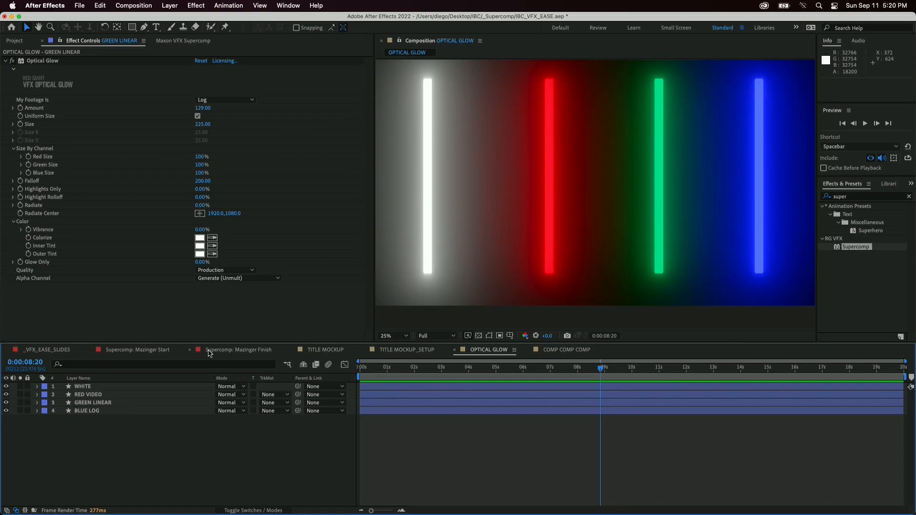
- Switch to the Supercomp: Mazinger Start composition and frame the robot's sword closely
{"action": "left_click", "coordinate": [168, 352]}
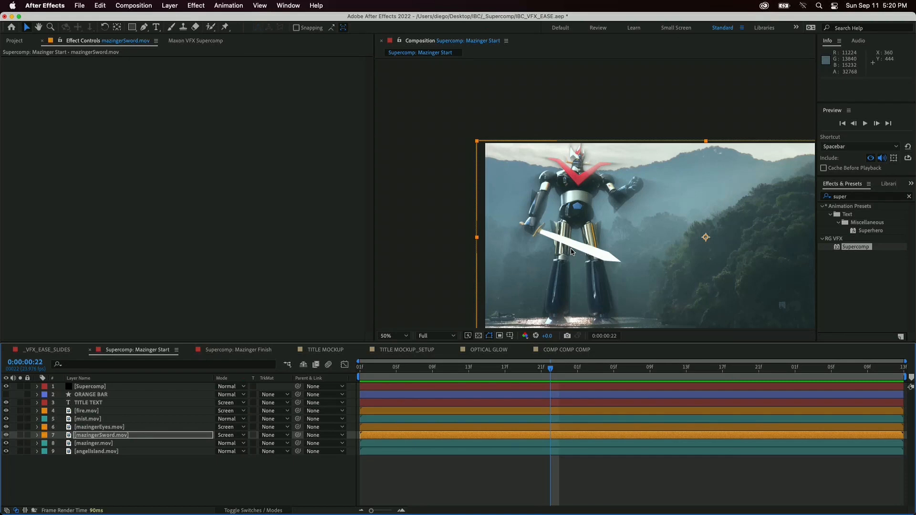
{"action": "scroll", "coordinate": [596, 213], "scroll_direction": "up", "scroll_amount": 1}
{"action": "left_click_drag", "start_coordinate": [598, 260], "coordinate": [509, 144]}
{"action": "key", "text": "v"}
{"action": "right_click", "coordinate": [513, 145]}
{"action": "key", "text": "Escape"}
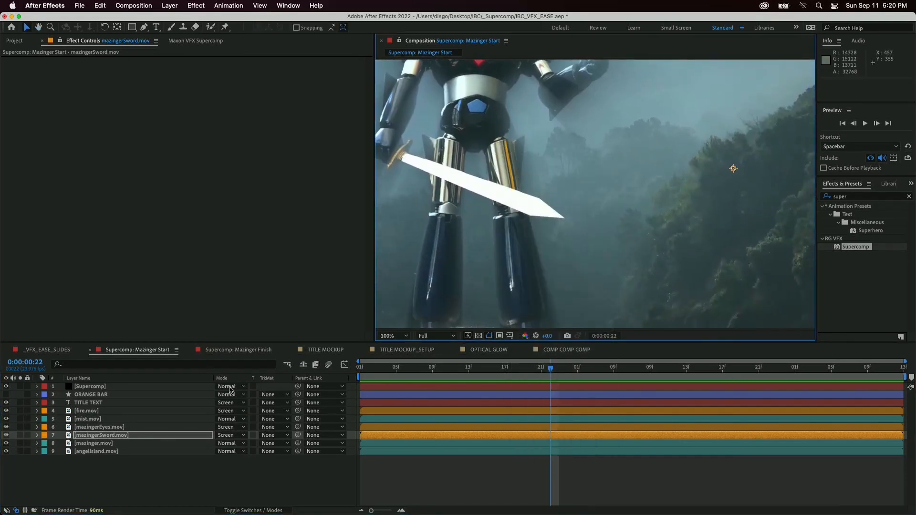
- Add an Optical Glow to the mazingerSword.mov layer in Maxon VFX Supercomp
{"action": "left_click", "coordinate": [210, 41]}
{"action": "scroll", "coordinate": [84, 244], "scroll_direction": "down", "scroll_amount": 1}
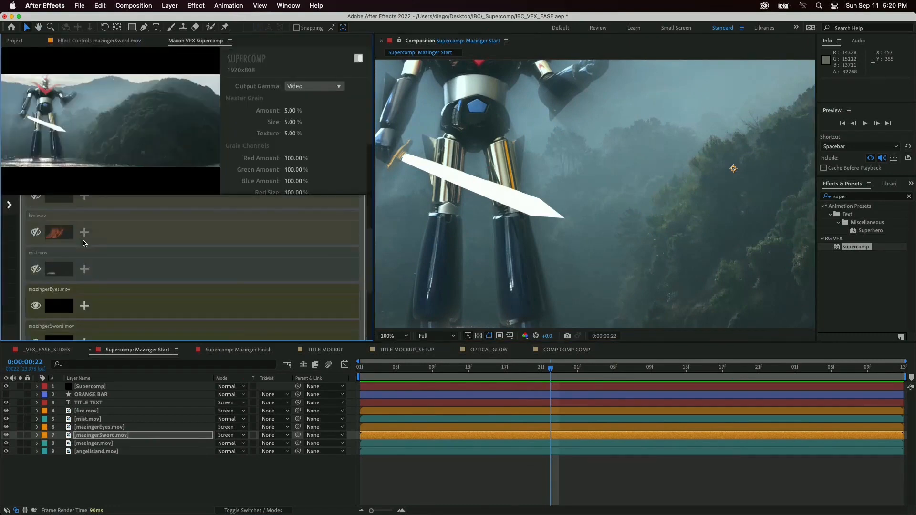
{"action": "scroll", "coordinate": [83, 243], "scroll_direction": "down", "scroll_amount": 3}
{"action": "left_click", "coordinate": [52, 238]}
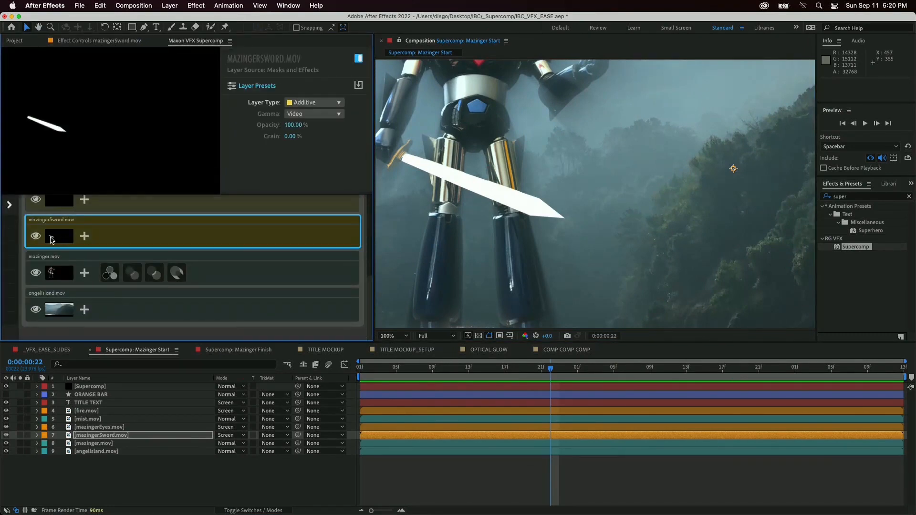
{"action": "left_click", "coordinate": [85, 236]}
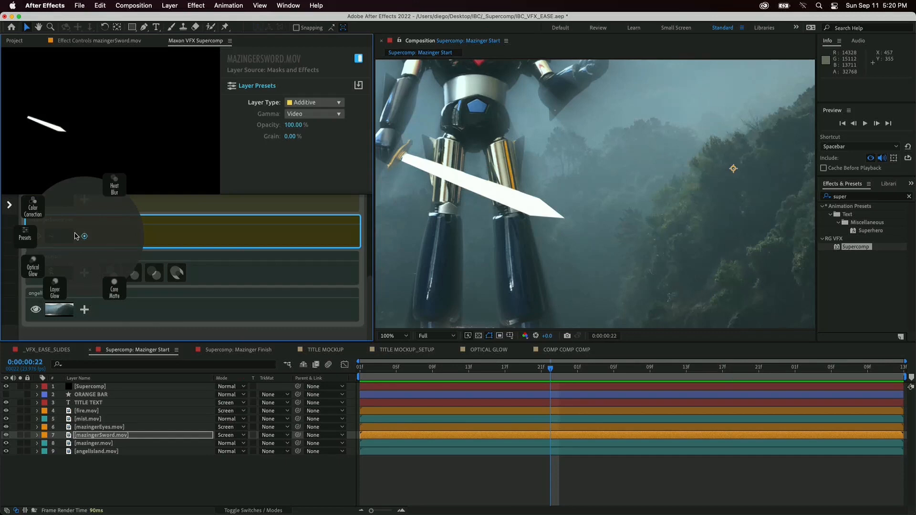
{"action": "left_click", "coordinate": [47, 333]}
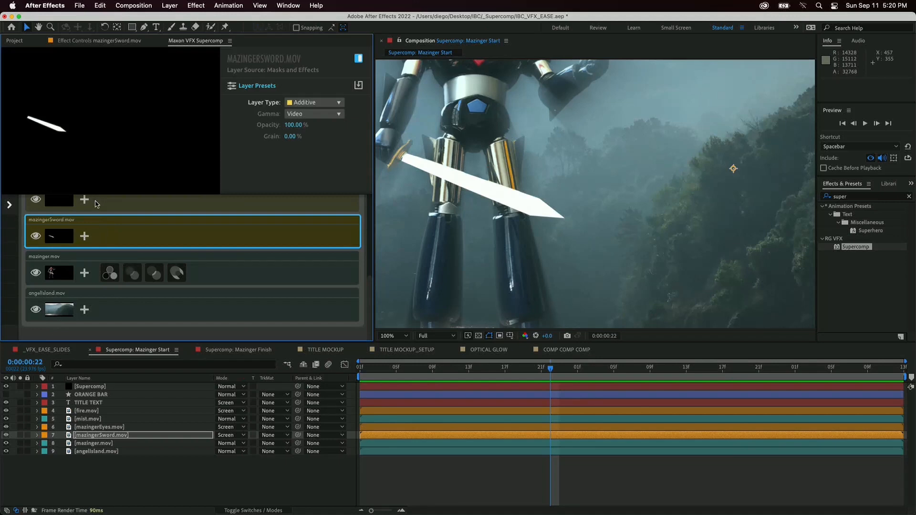
{"action": "left_click", "coordinate": [85, 236]}
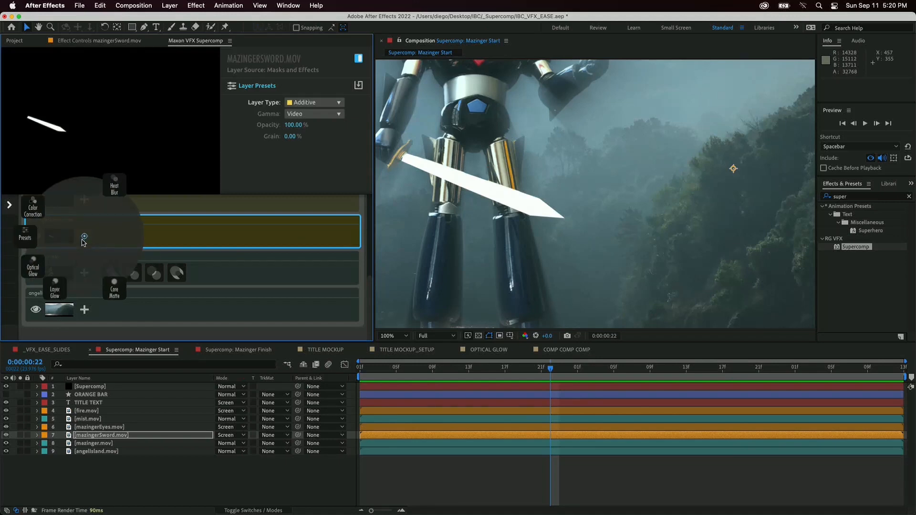
{"action": "left_click", "coordinate": [33, 271]}
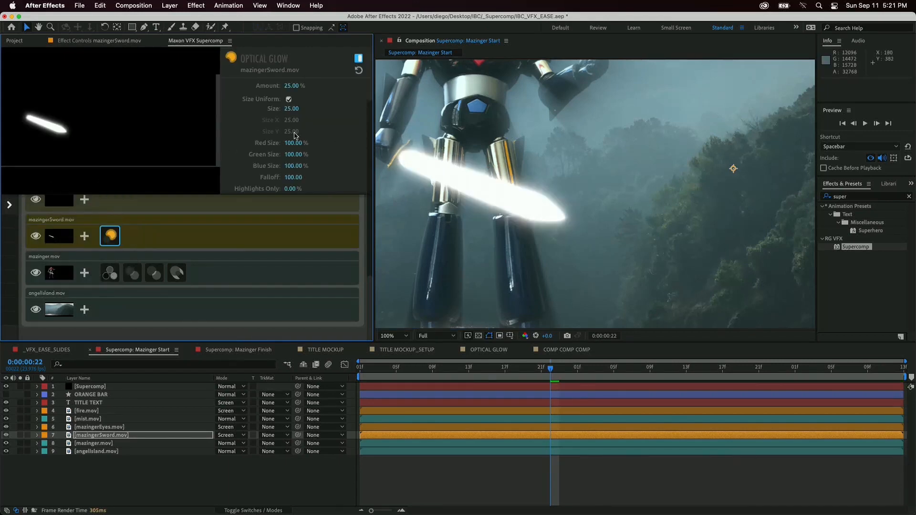
- Set the sword glow's Amount to 10%, try a Size of 15, and reduce the Size to 10.6
{"action": "left_click", "coordinate": [295, 85]}
{"action": "type", "text": "10"}
{"action": "key", "text": "Return"}
{"action": "left_click", "coordinate": [295, 108]}
{"action": "type", "text": "15"}
{"action": "key", "text": "Return"}
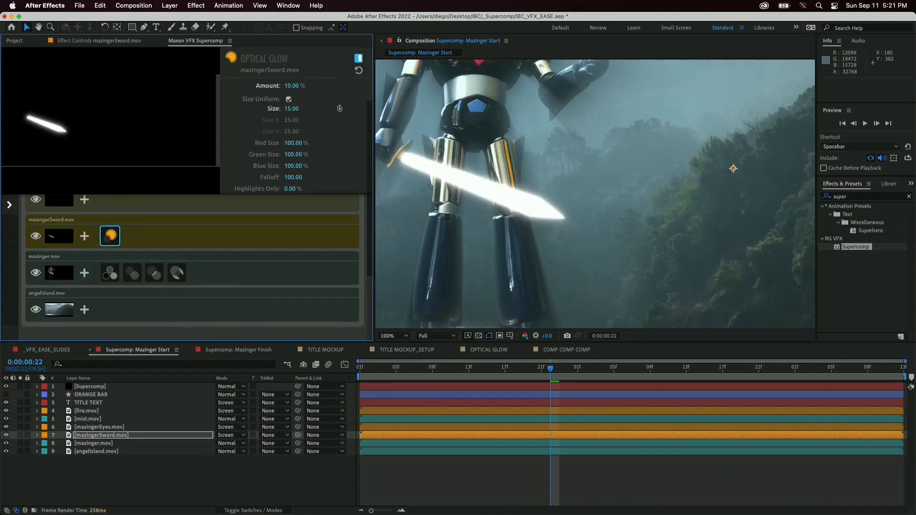
{"action": "left_click_drag", "start_coordinate": [293, 109], "coordinate": [277, 109]}
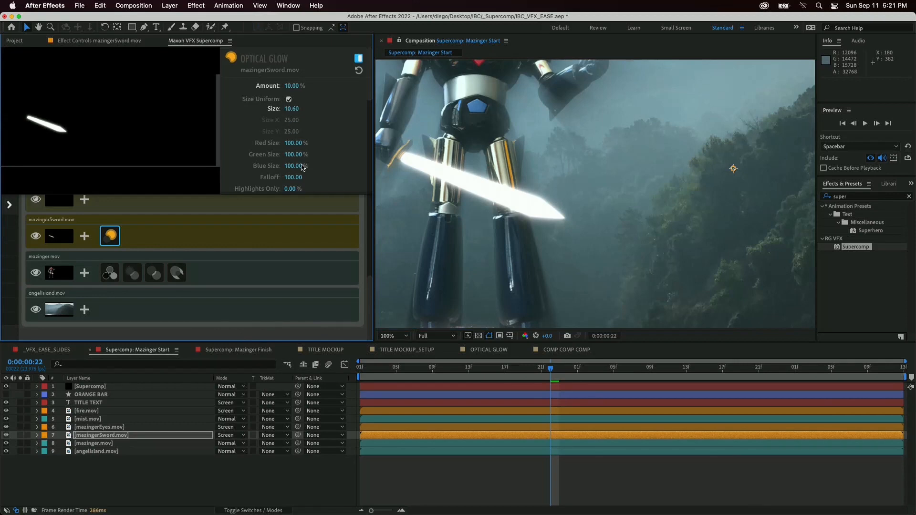
- Set the sword glow's Falloff to 172.2 and its Radiate to 23.4%
{"action": "scroll", "coordinate": [296, 182], "scroll_direction": "down", "scroll_amount": 1}
{"action": "left_click_drag", "start_coordinate": [296, 173], "coordinate": [314, 173]}
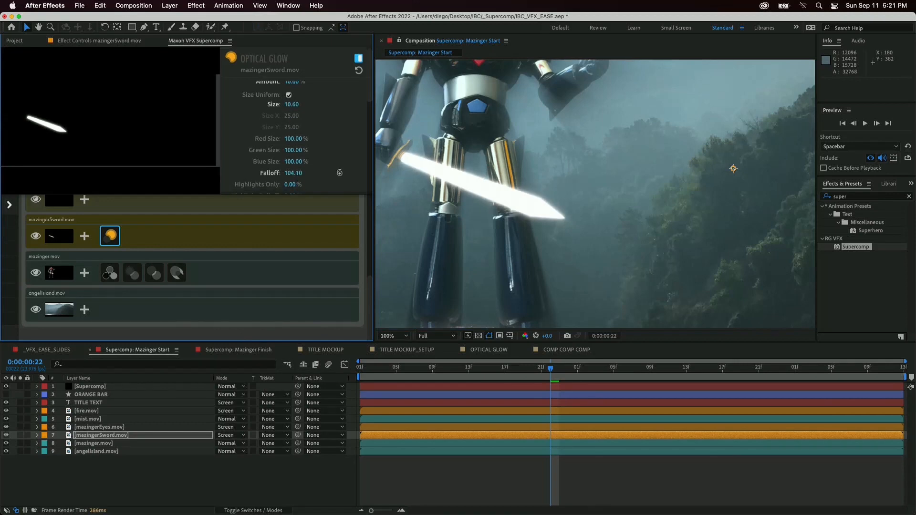
{"action": "scroll", "coordinate": [263, 163], "scroll_direction": "down", "scroll_amount": 5}
{"action": "scroll", "coordinate": [267, 161], "scroll_direction": "up", "scroll_amount": 5}
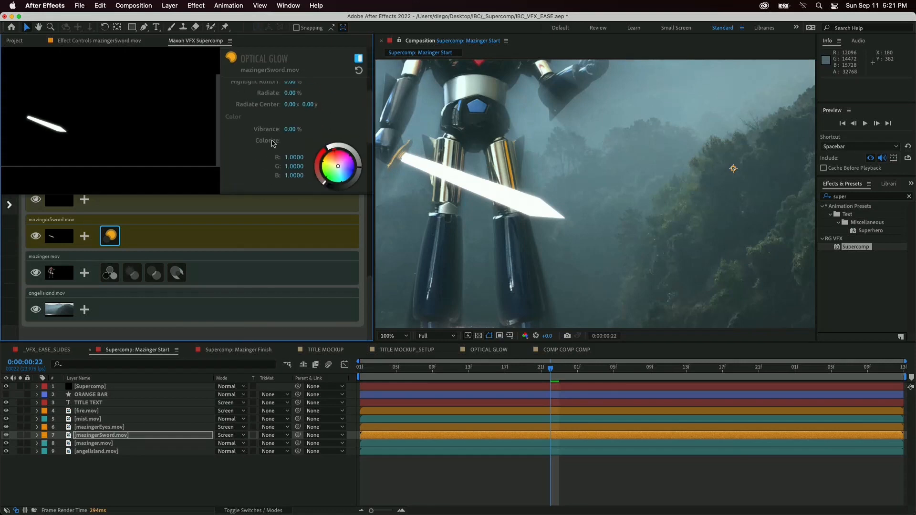
{"action": "left_click_drag", "start_coordinate": [290, 168], "coordinate": [357, 168]}
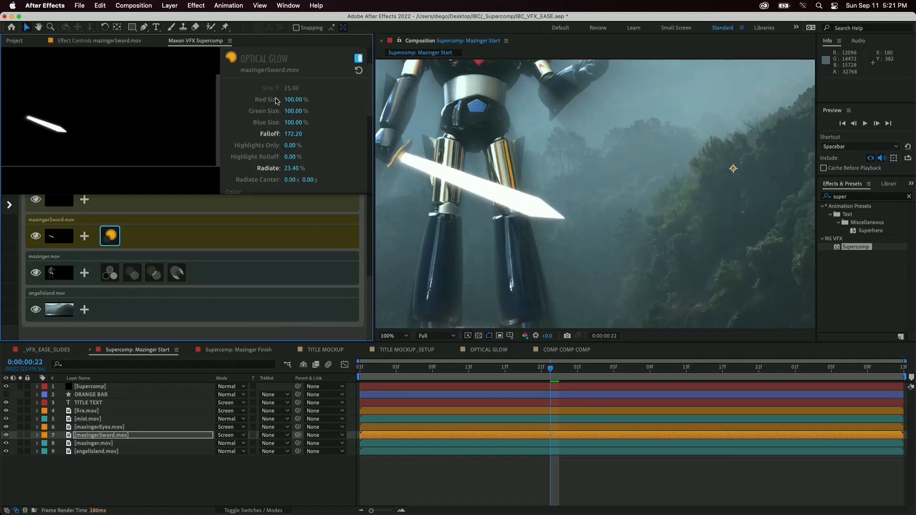
- Set the sword glow's Size to 20 and raise it further
{"action": "scroll", "coordinate": [281, 114], "scroll_direction": "up", "scroll_amount": 3}
{"action": "left_click", "coordinate": [291, 86]}
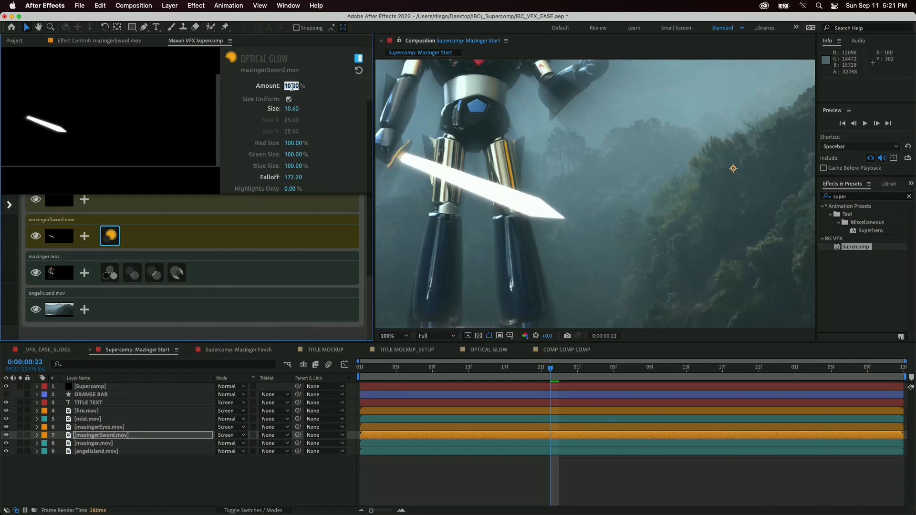
{"action": "left_click", "coordinate": [292, 109]}
{"action": "type", "text": "20"}
{"action": "key", "text": "Return"}
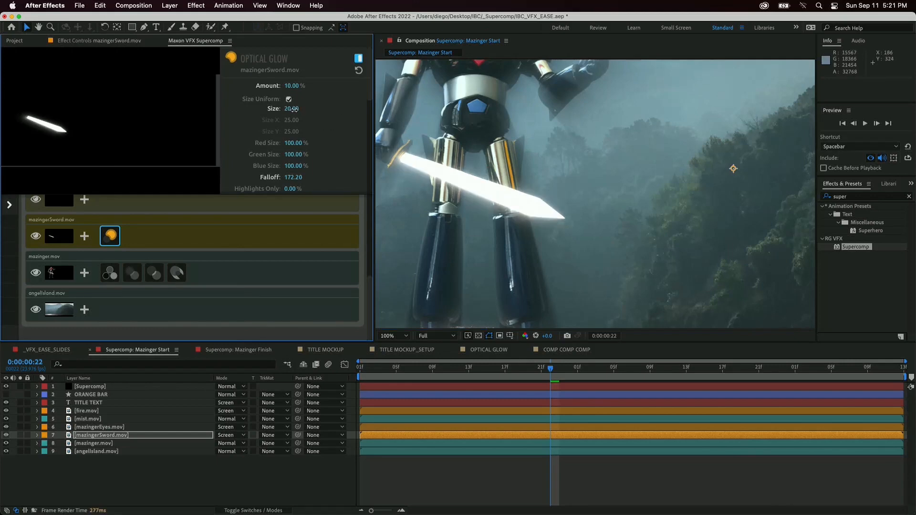
{"action": "left_click_drag", "start_coordinate": [292, 109], "coordinate": [341, 109]}
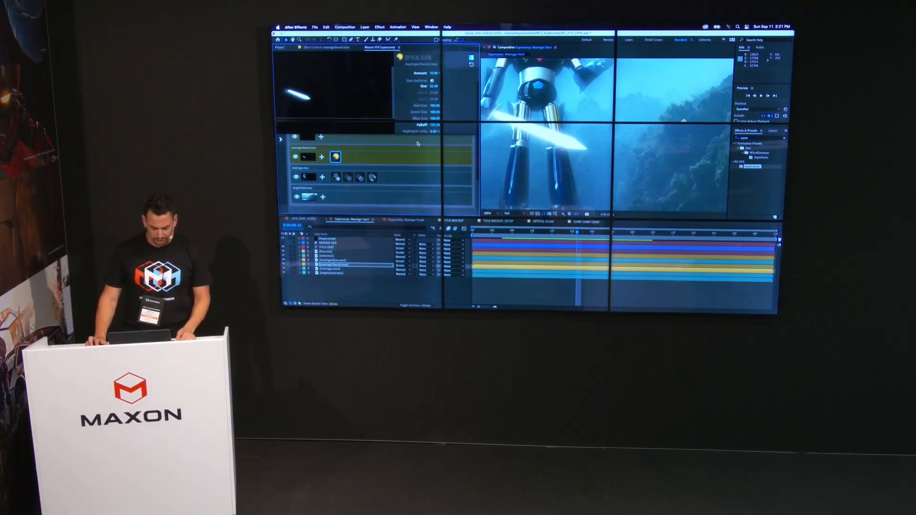
- Try a higher Highlight Rolloff on the sword's glow and return it to 0%
{"action": "scroll", "coordinate": [434, 119], "scroll_direction": "down", "scroll_amount": 3}
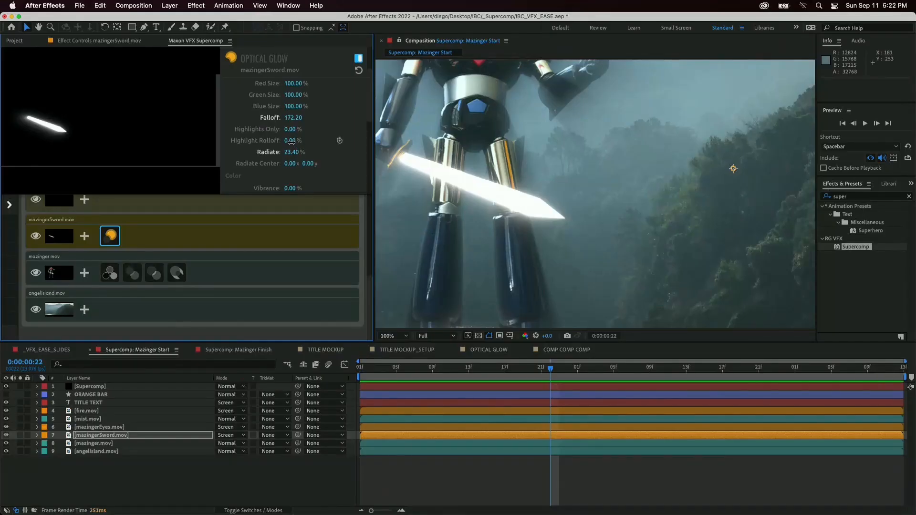
{"action": "left_click_drag", "start_coordinate": [290, 141], "coordinate": [352, 140]}
{"action": "left_click_drag", "start_coordinate": [288, 142], "coordinate": [186, 142]}
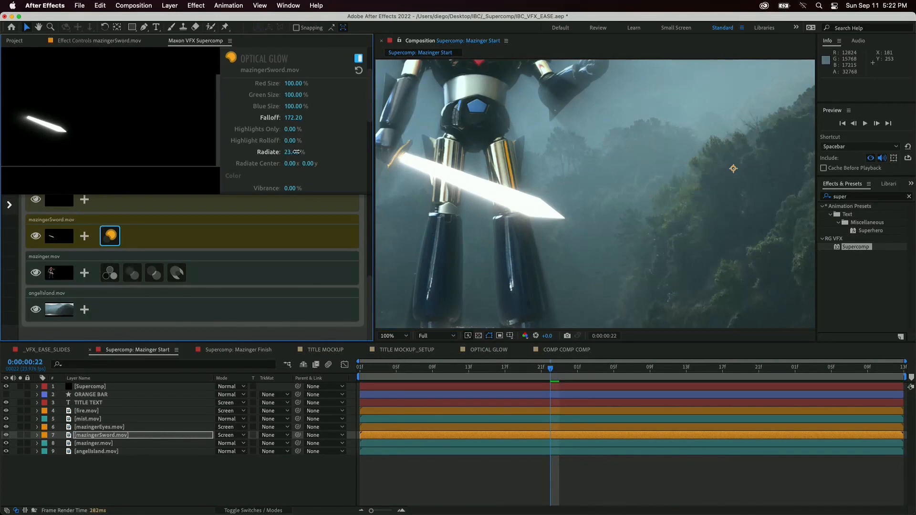
- Set the sword glow's Radiate to 57.9% and shift its Radiate Center until the glow streams past the sword's tip
{"action": "scroll", "coordinate": [275, 129], "scroll_direction": "down", "scroll_amount": 3}
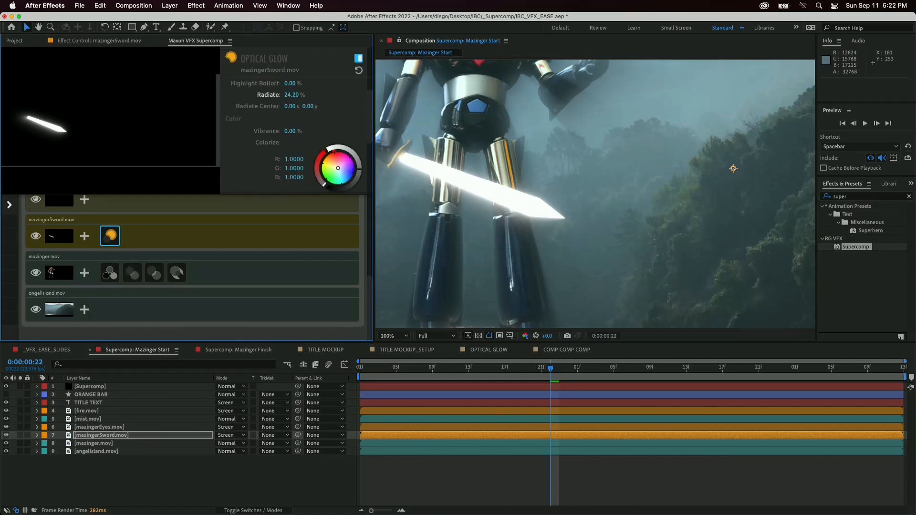
{"action": "left_click_drag", "start_coordinate": [278, 97], "coordinate": [315, 97]}
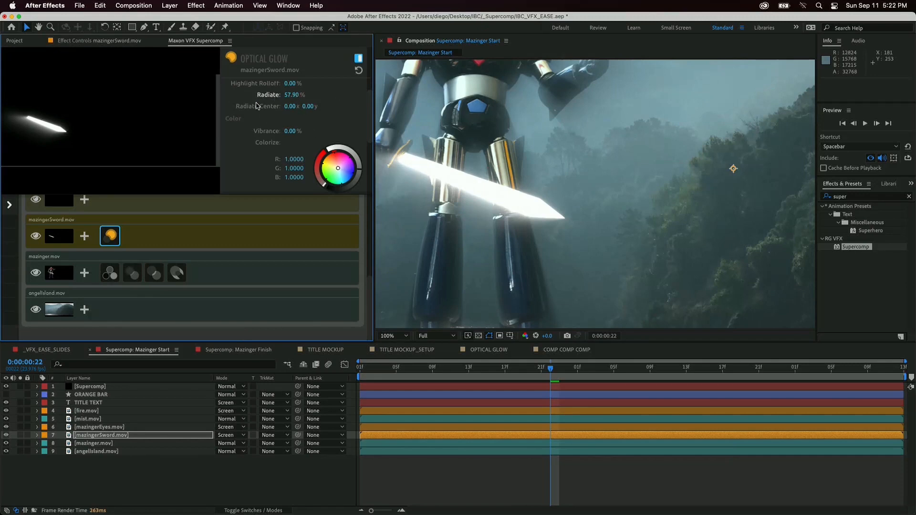
{"action": "mouse_move", "coordinate": [291, 107]}
{"action": "left_mouse_down"}
{"action": "mouse_move", "coordinate": [334, 107]}
{"action": "mouse_move", "coordinate": [285, 107]}
{"action": "left_mouse_up"}
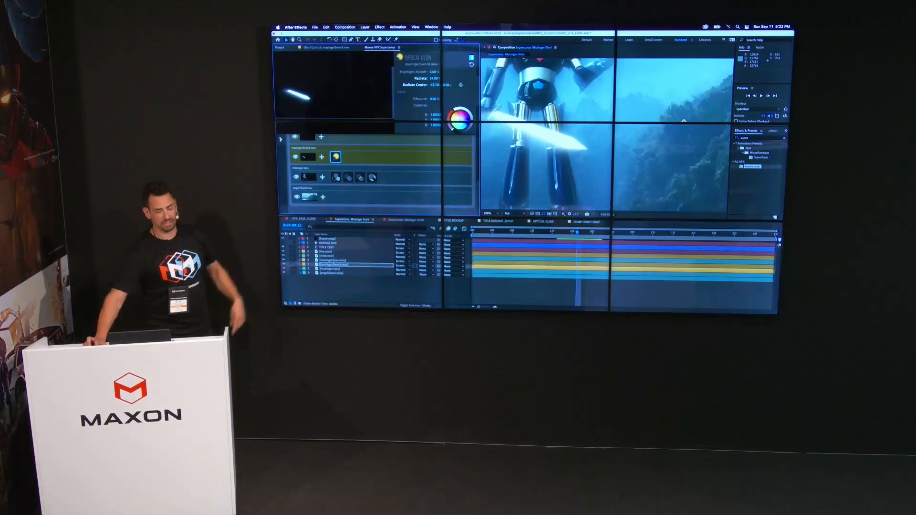
{"action": "mouse_move", "coordinate": [434, 85]}
{"action": "left_mouse_down"}
{"action": "mouse_move", "coordinate": [446, 85]}
{"action": "mouse_move", "coordinate": [434, 85]}
{"action": "left_mouse_up"}
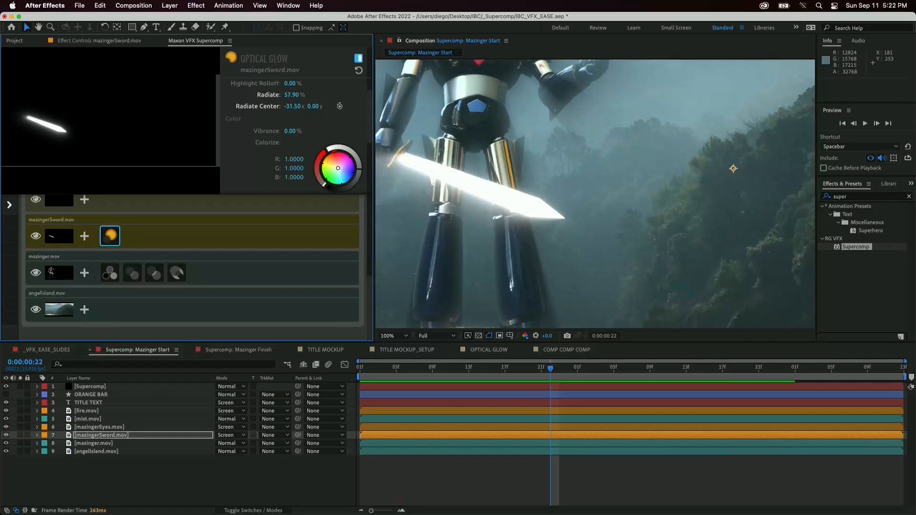
{"action": "left_click_drag", "start_coordinate": [293, 106], "coordinate": [324, 106]}
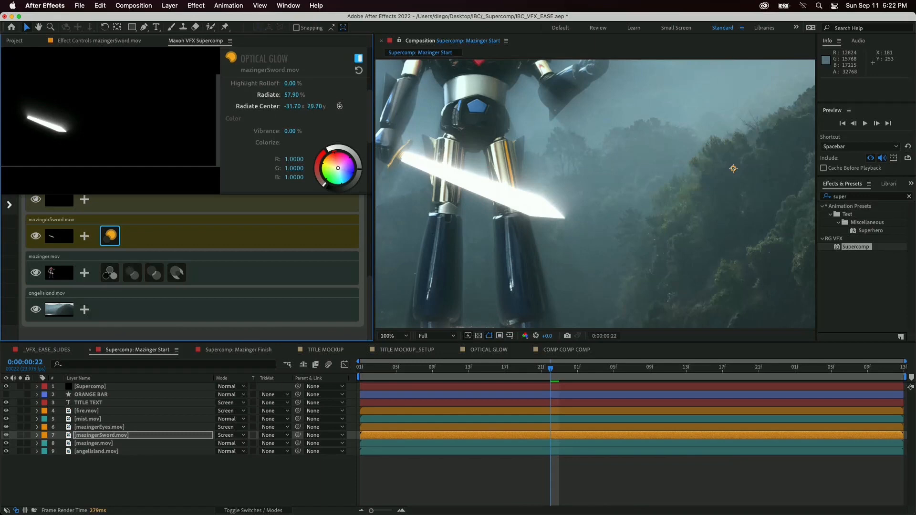
{"action": "mouse_move", "coordinate": [313, 106]}
{"action": "left_mouse_down"}
{"action": "mouse_move", "coordinate": [287, 106]}
{"action": "mouse_move", "coordinate": [319, 106]}
{"action": "left_mouse_up"}
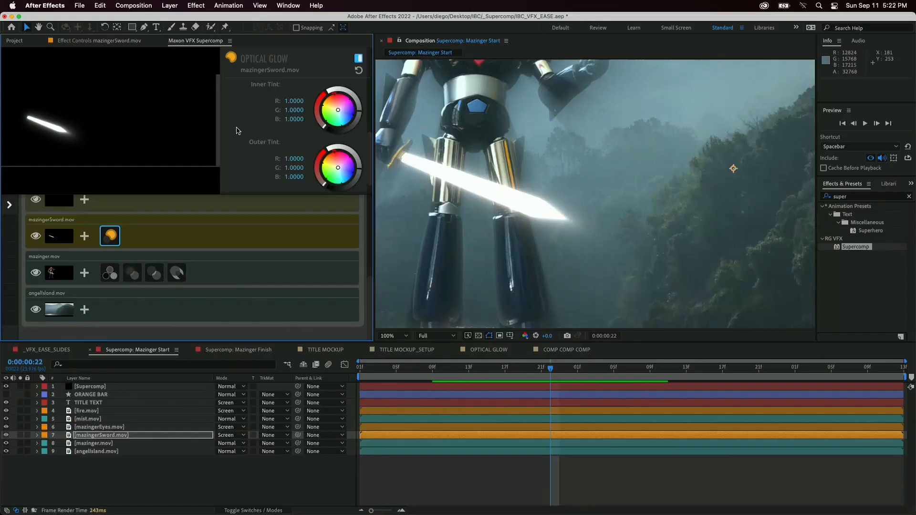
- Look over the Colorize, Inner Tint and Outer Tint settings of the sword's glow
{"action": "scroll", "coordinate": [238, 131], "scroll_direction": "down", "scroll_amount": 3}
{"action": "scroll", "coordinate": [247, 121], "scroll_direction": "up", "scroll_amount": 1}
{"action": "scroll", "coordinate": [247, 122], "scroll_direction": "up", "scroll_amount": 3}
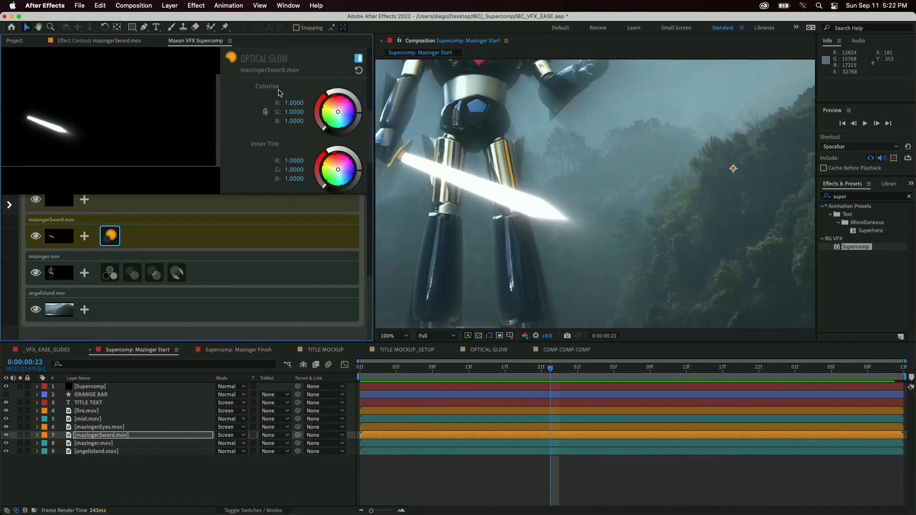
{"action": "scroll", "coordinate": [260, 127], "scroll_direction": "down", "scroll_amount": 1}
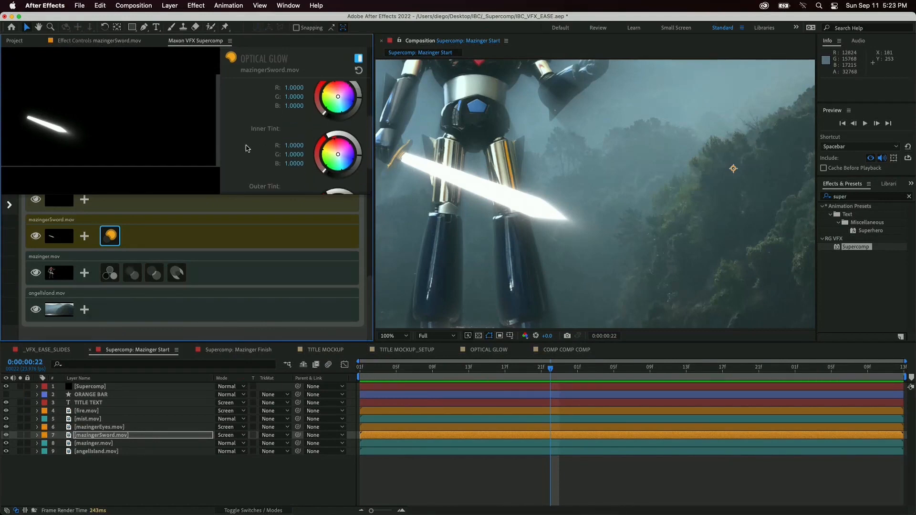
- Tint the sword glow's Inner Tint deep blue, at about R 0, G 0.47, B 7.17
{"action": "left_click", "coordinate": [353, 161]}
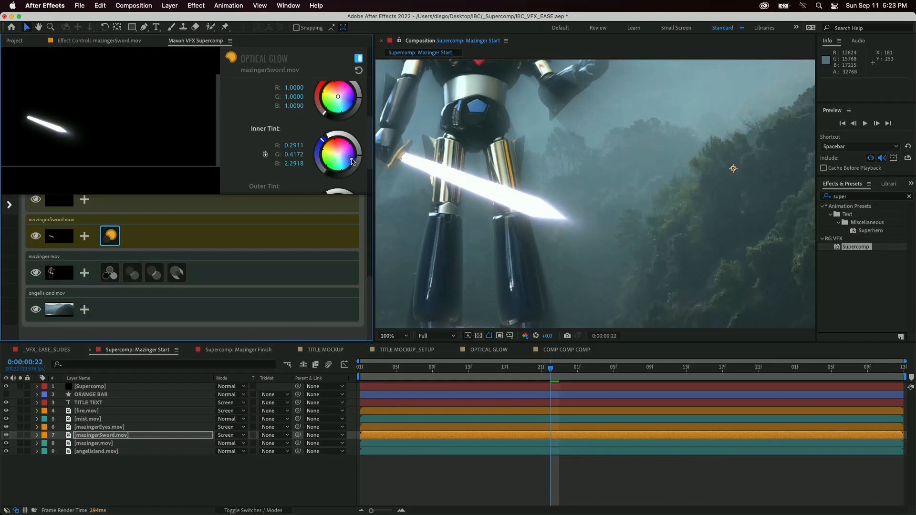
{"action": "left_click_drag", "start_coordinate": [322, 142], "coordinate": [353, 160]}
{"action": "left_click_drag", "start_coordinate": [265, 154], "coordinate": [266, 154]}
{"action": "left_click_drag", "start_coordinate": [344, 176], "coordinate": [354, 163]}
{"action": "scroll", "coordinate": [257, 124], "scroll_direction": "up", "scroll_amount": 1}
- Shift the sword glow's Outer Tint to saturated blue and soften its saturation to a paler blue
{"action": "scroll", "coordinate": [256, 124], "scroll_direction": "down", "scroll_amount": 3}
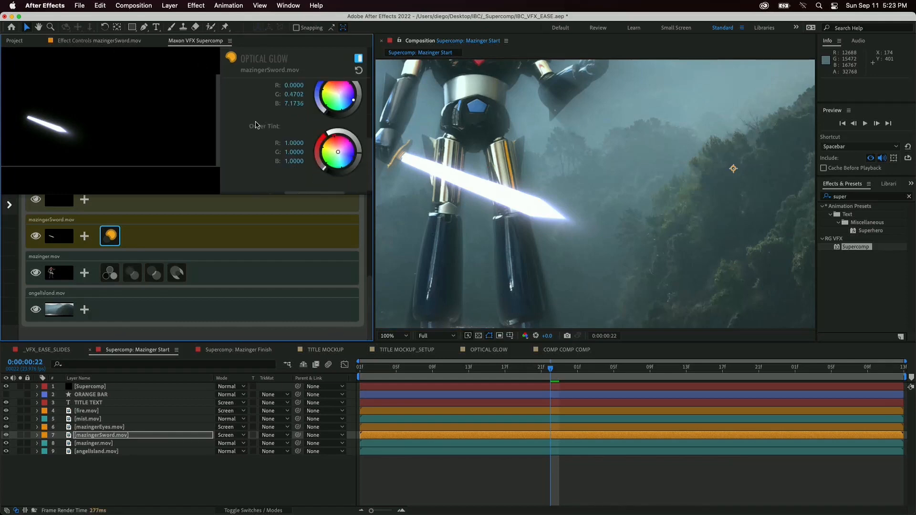
{"action": "scroll", "coordinate": [251, 136], "scroll_direction": "up", "scroll_amount": 1}
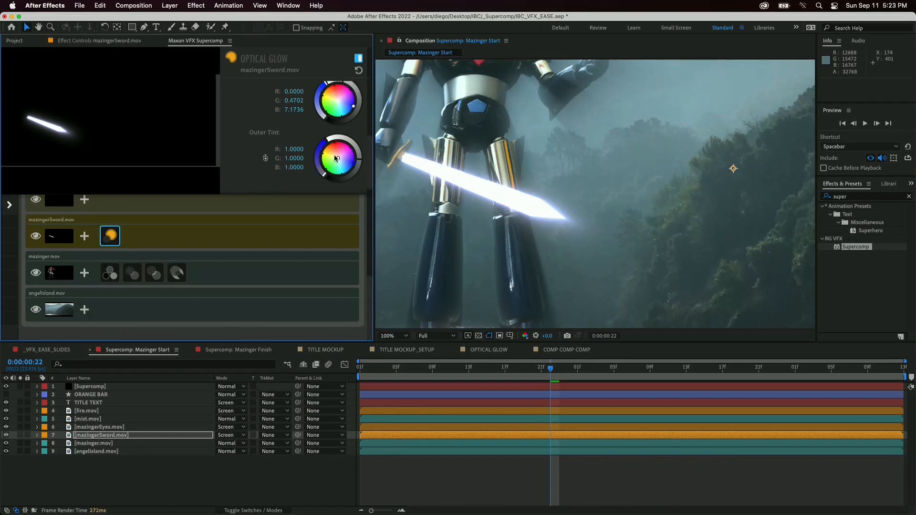
{"action": "left_click_drag", "start_coordinate": [341, 160], "coordinate": [353, 163]}
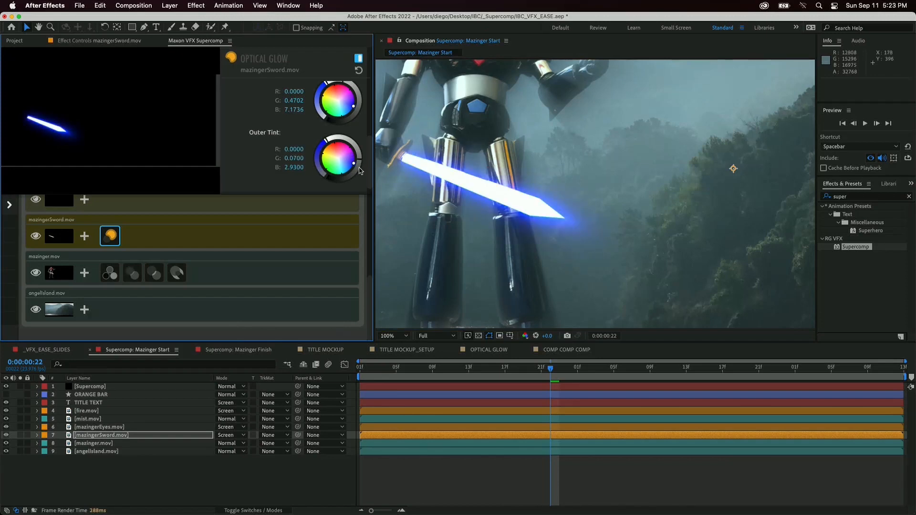
{"action": "left_click_drag", "start_coordinate": [361, 156], "coordinate": [359, 168]}
{"action": "left_click", "coordinate": [325, 143]}
{"action": "left_click_drag", "start_coordinate": [323, 144], "coordinate": [319, 158]}
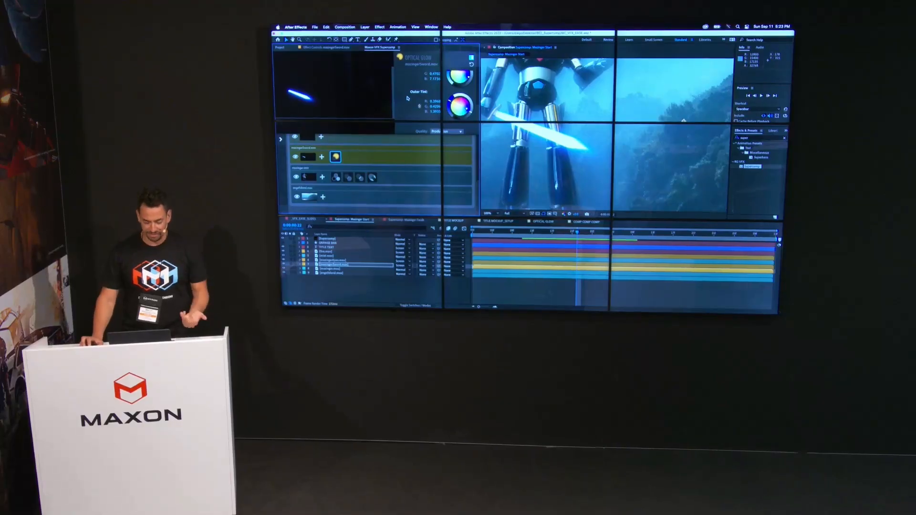
- Select the ORANGE BAR layer in the Supercomp stack and make it visible
{"action": "scroll", "coordinate": [408, 98], "scroll_direction": "up", "scroll_amount": 5}
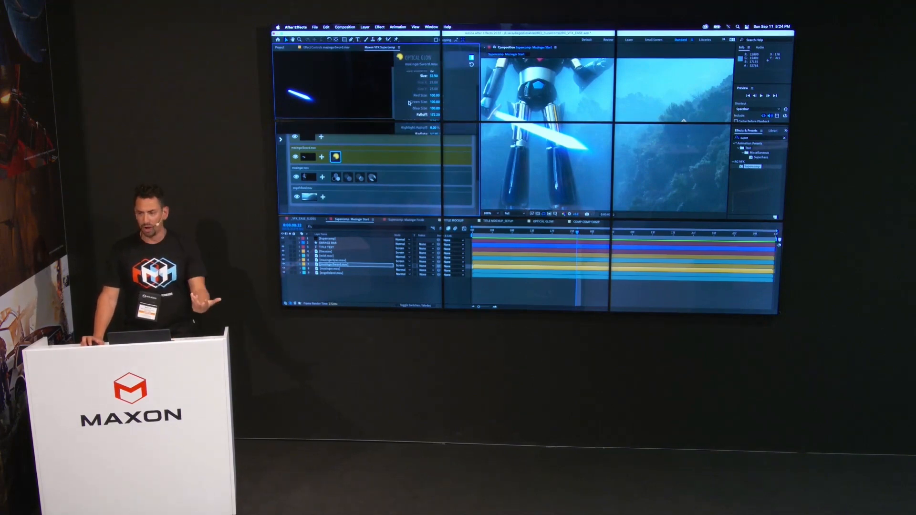
{"action": "scroll", "coordinate": [420, 115], "scroll_direction": "down", "scroll_amount": 1}
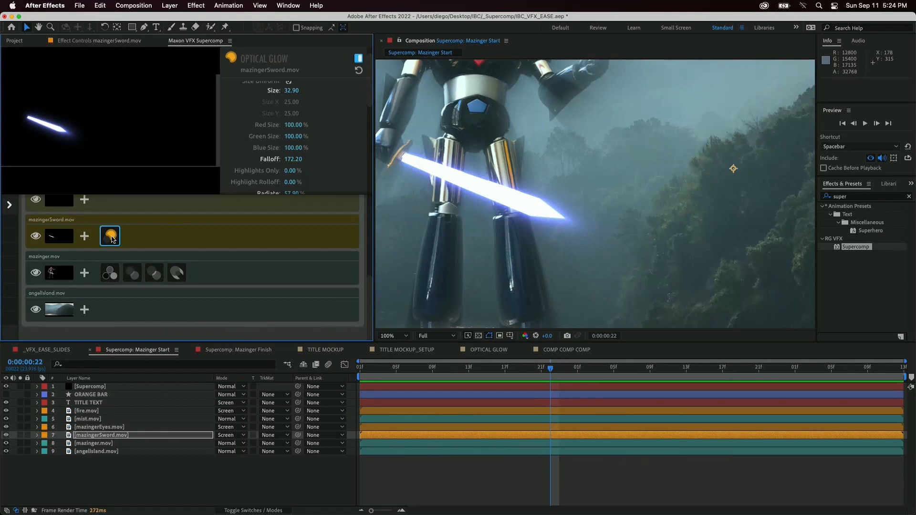
{"action": "scroll", "coordinate": [73, 214], "scroll_direction": "up", "scroll_amount": 4}
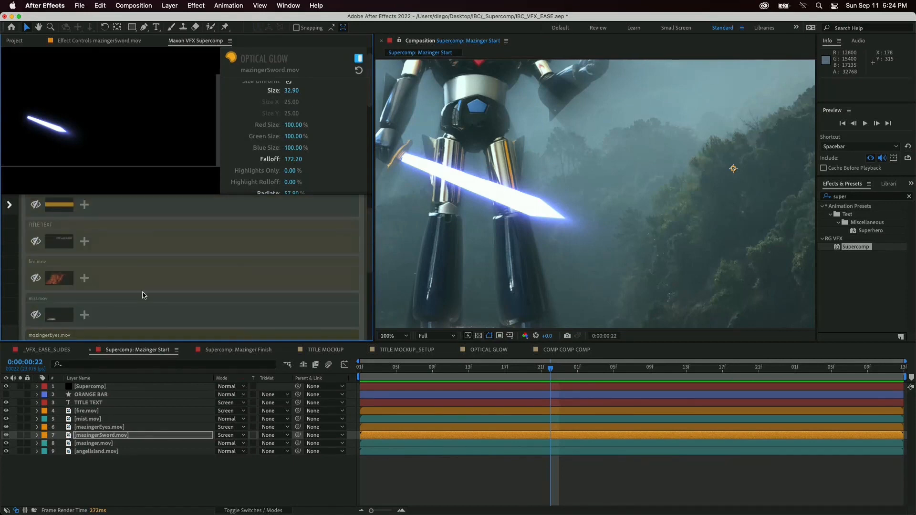
{"action": "scroll", "coordinate": [49, 273], "scroll_direction": "down", "scroll_amount": 2}
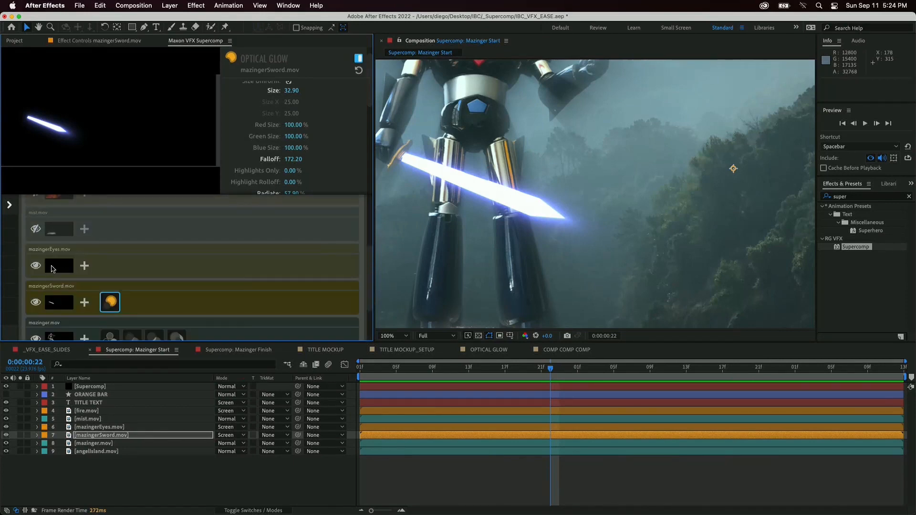
{"action": "scroll", "coordinate": [53, 243], "scroll_direction": "up", "scroll_amount": 3}
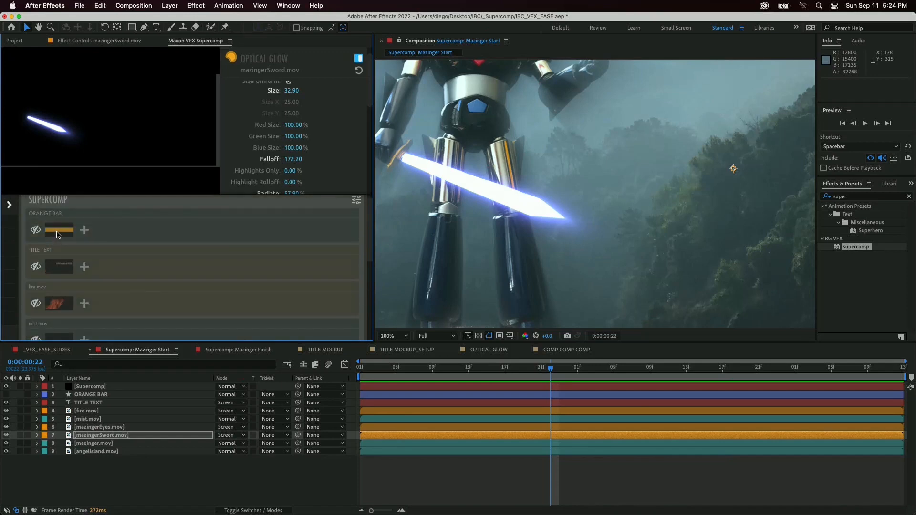
{"action": "left_click", "coordinate": [46, 234]}
{"action": "left_click", "coordinate": [34, 231]}
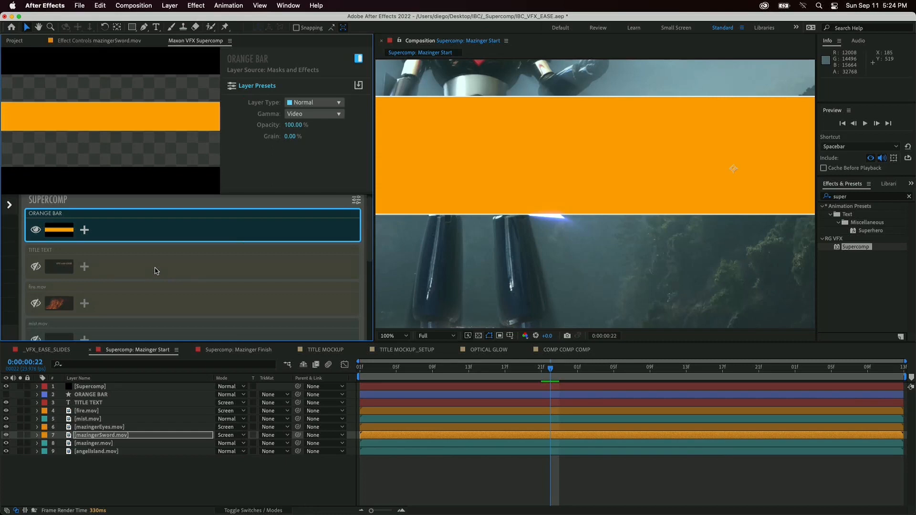
- Move the ORANGE BAR layer directly beneath mazinger.mov in the enlarged Supercomp stack, and restore the panel layout
{"action": "key", "text": "grave"}
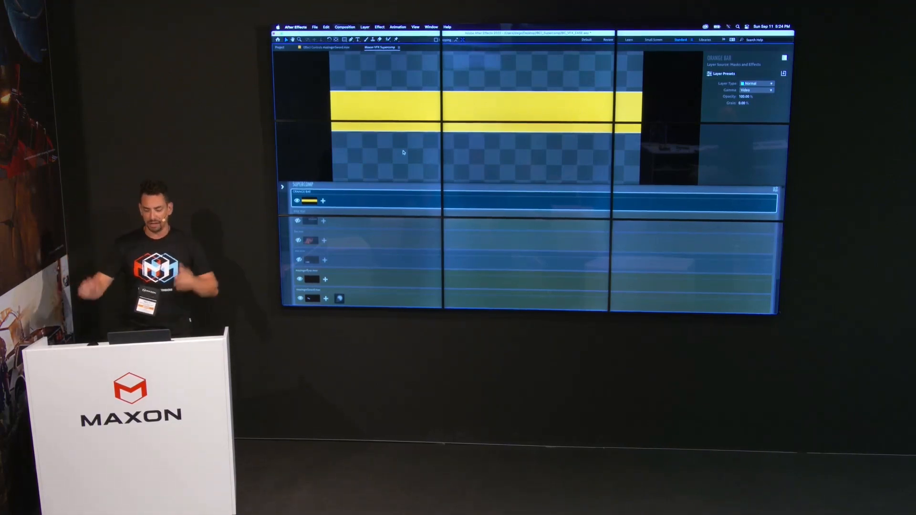
{"action": "left_click_drag", "start_coordinate": [375, 201], "coordinate": [377, 219]}
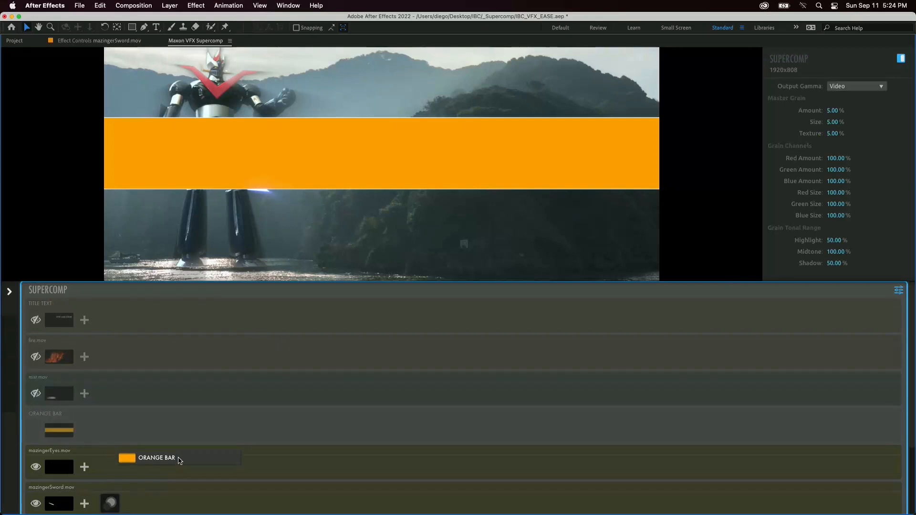
{"action": "mouse_move", "coordinate": [178, 458]}
{"action": "left_mouse_down"}
{"action": "mouse_move", "coordinate": [180, 505]}
{"action": "mouse_move", "coordinate": [179, 468]}
{"action": "left_mouse_up"}
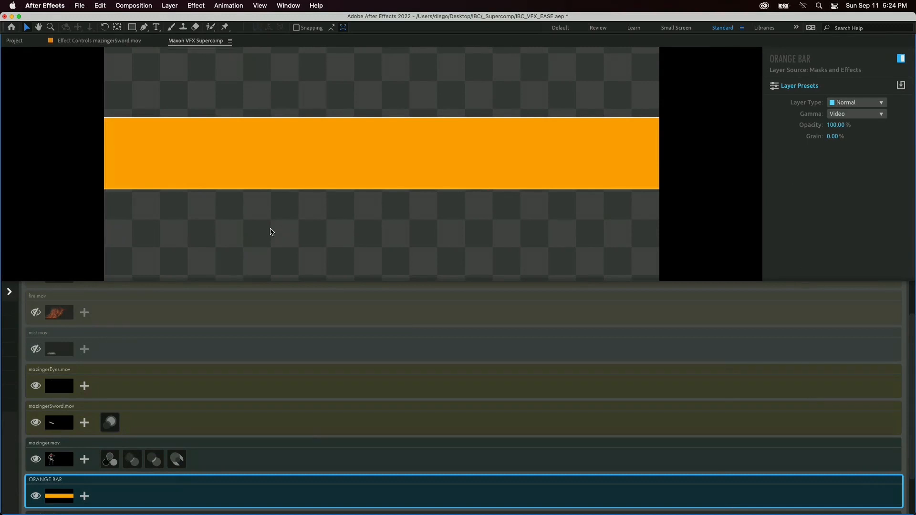
{"action": "key", "text": "grave"}
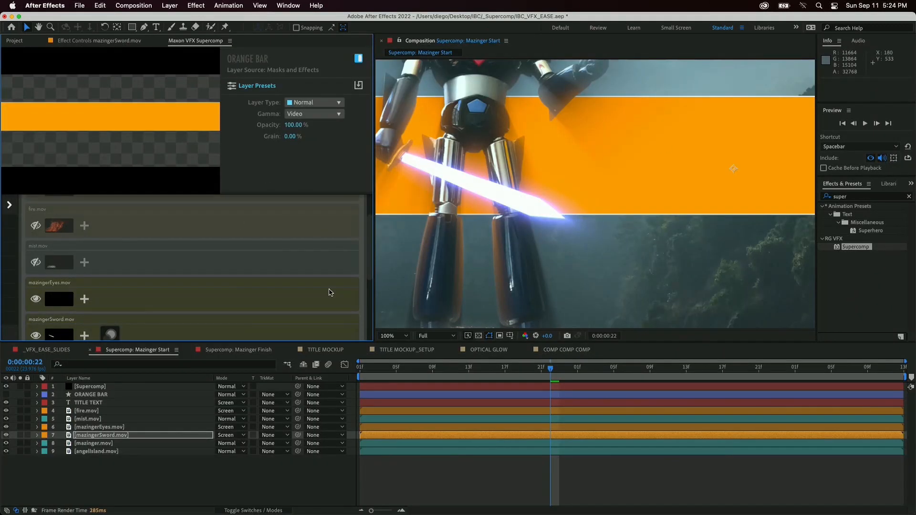
- Examine mazinger.mov's Color Correction, the effect beside it and Light Wrap against the orange bar at 200% magnification
{"action": "key", "text": "period"}
{"action": "left_click_drag", "start_coordinate": [484, 121], "coordinate": [632, 229]}
{"action": "right_click", "coordinate": [663, 250]}
{"action": "left_click", "coordinate": [250, 276]}
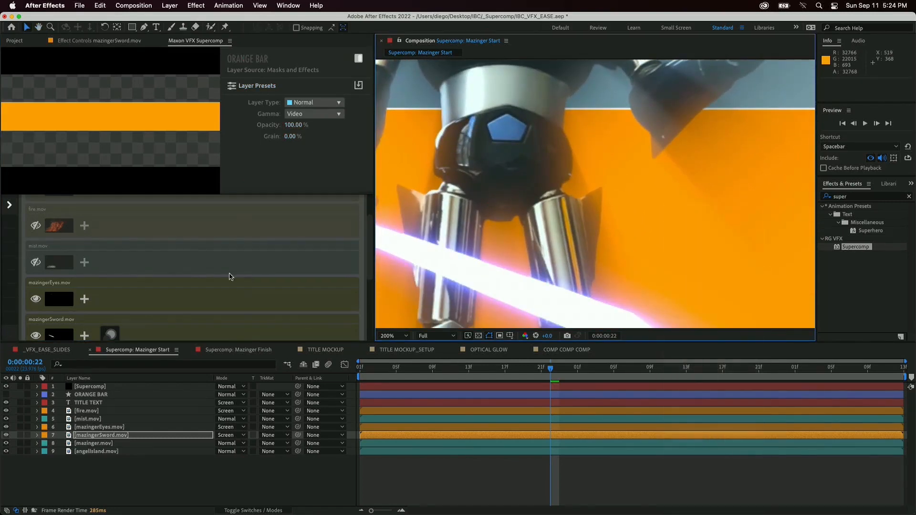
{"action": "scroll", "coordinate": [131, 290], "scroll_direction": "down", "scroll_amount": 5}
{"action": "left_click", "coordinate": [60, 239]}
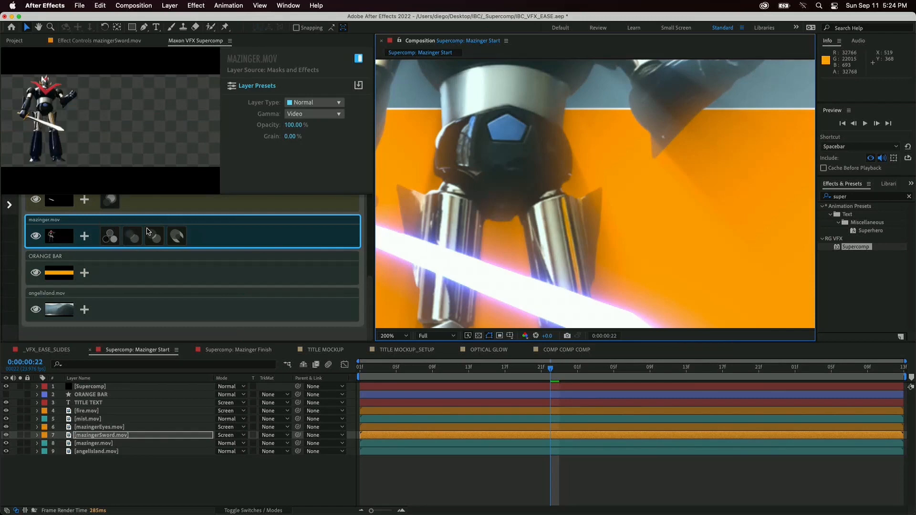
{"action": "left_click", "coordinate": [85, 236]}
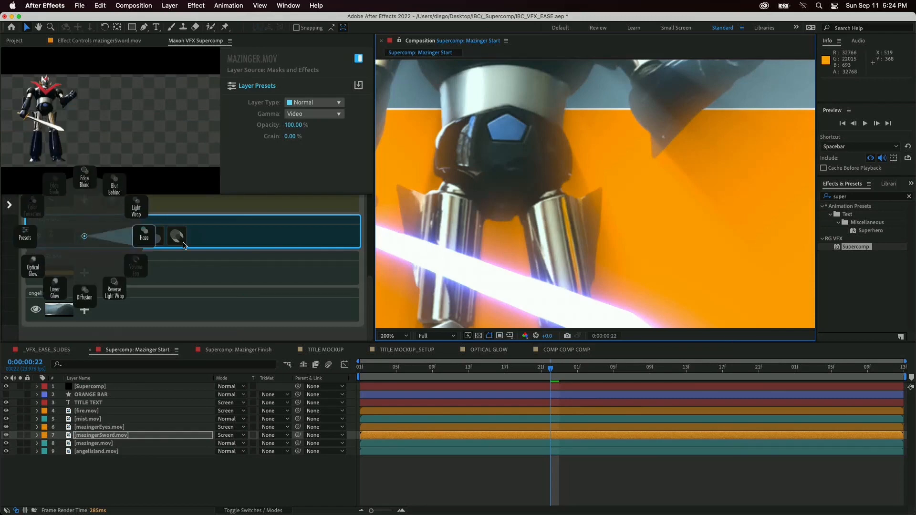
{"action": "left_click", "coordinate": [109, 239]}
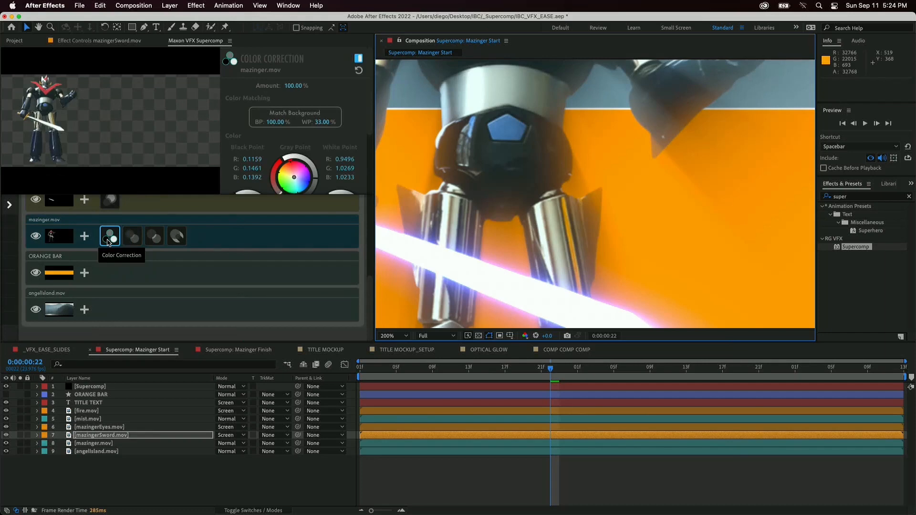
{"action": "left_click", "coordinate": [131, 237]}
{"action": "left_click", "coordinate": [163, 238]}
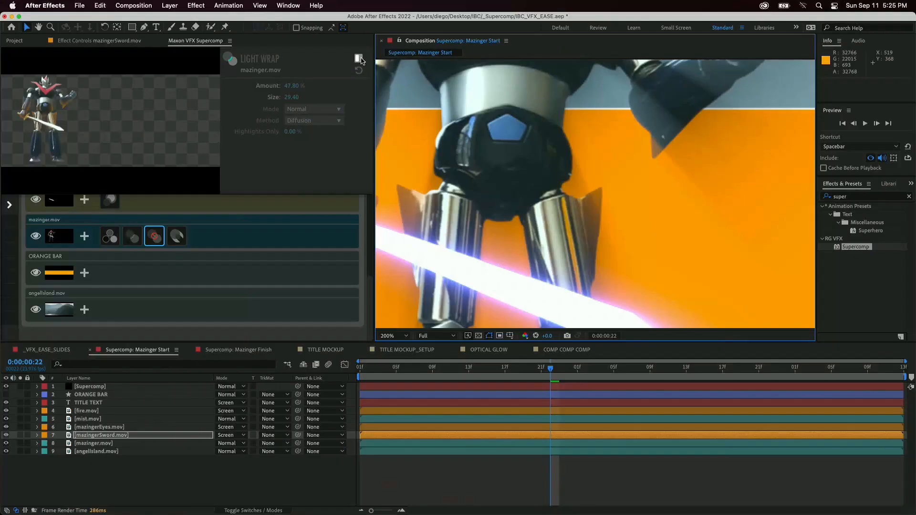
- Compare the robot with and without its Light Wrap, leaving the effect enabled
{"action": "left_click", "coordinate": [361, 61]}
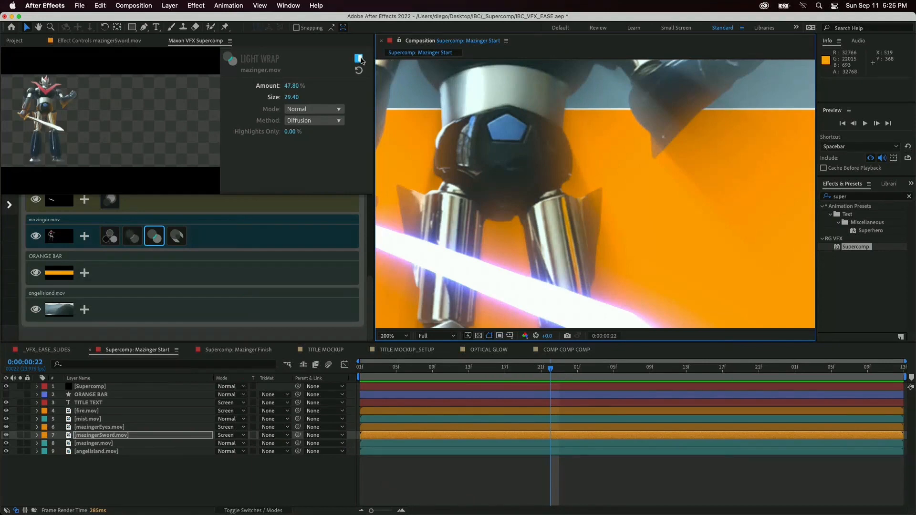
{"action": "left_click", "coordinate": [361, 60]}
{"action": "left_click", "coordinate": [358, 58]}
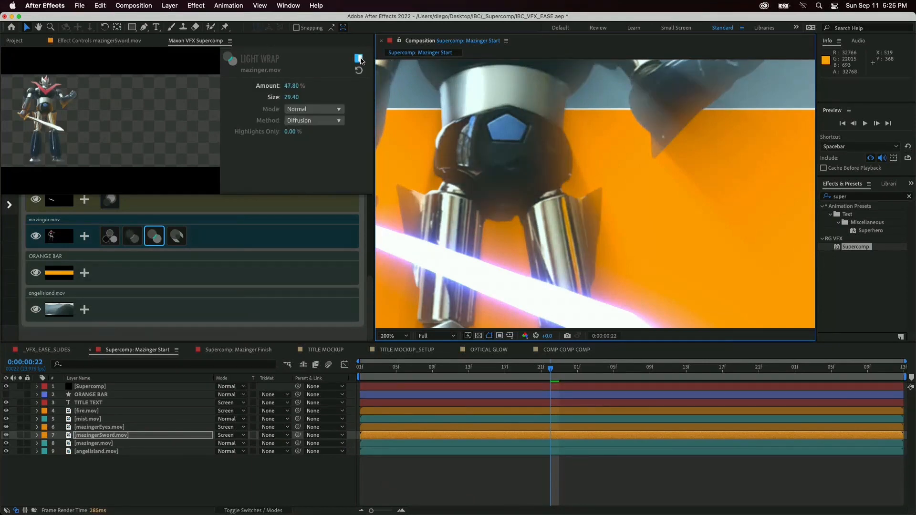
- Compare the robot with all mazinger.mov effects disabled and re-enabled
{"action": "left_click", "coordinate": [66, 239]}
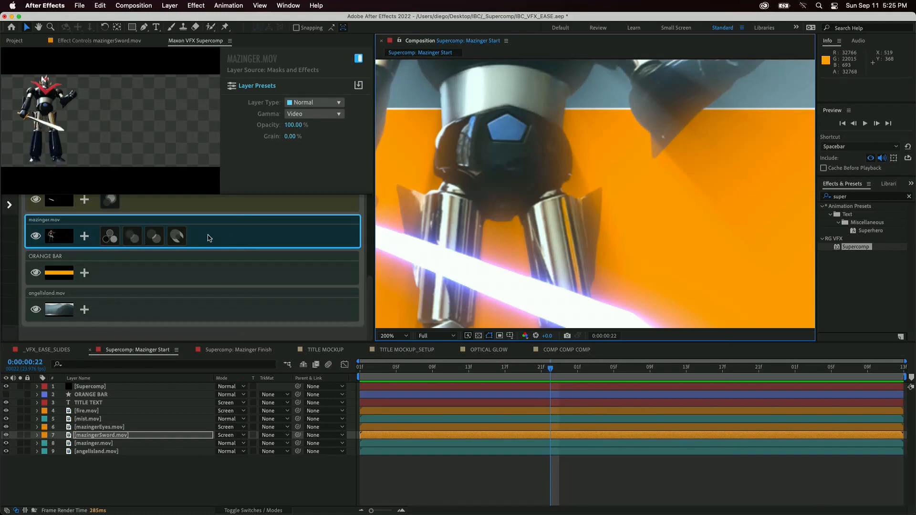
{"action": "left_click", "coordinate": [359, 59]}
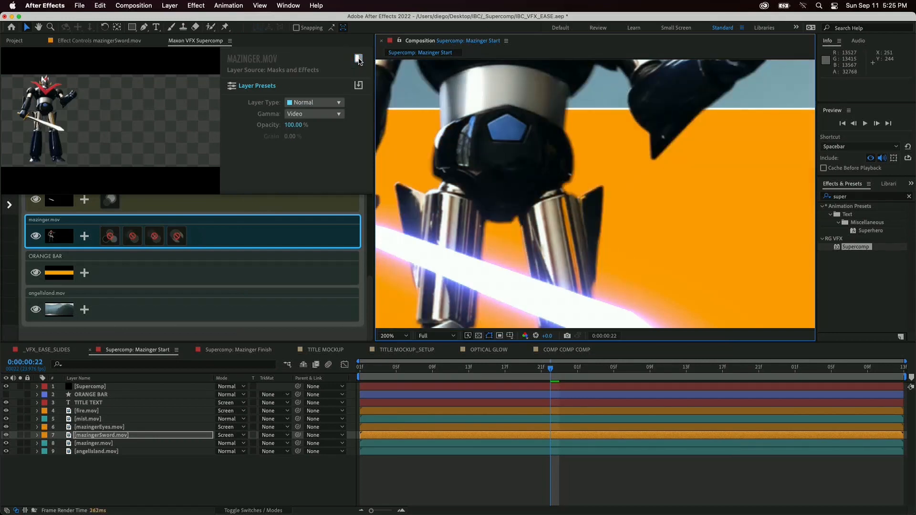
{"action": "left_click", "coordinate": [358, 60]}
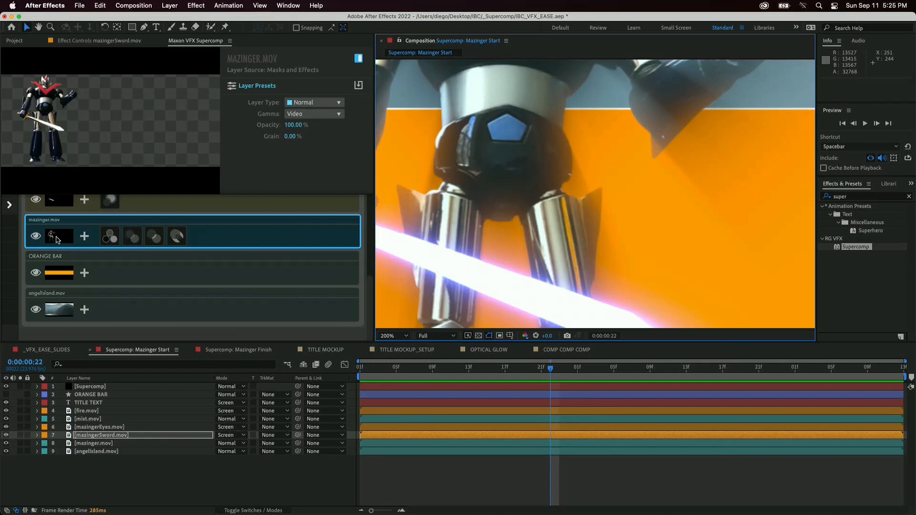
- Copy all effects from mazinger.mov and bring up Paste Effects for mazingerEyes.mov without applying it
{"action": "right_click", "coordinate": [57, 240]}
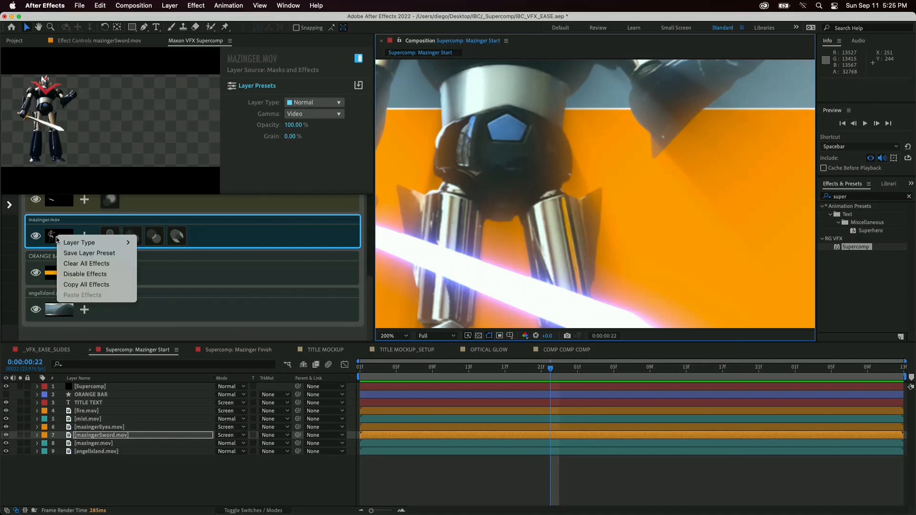
{"action": "left_click", "coordinate": [87, 285]}
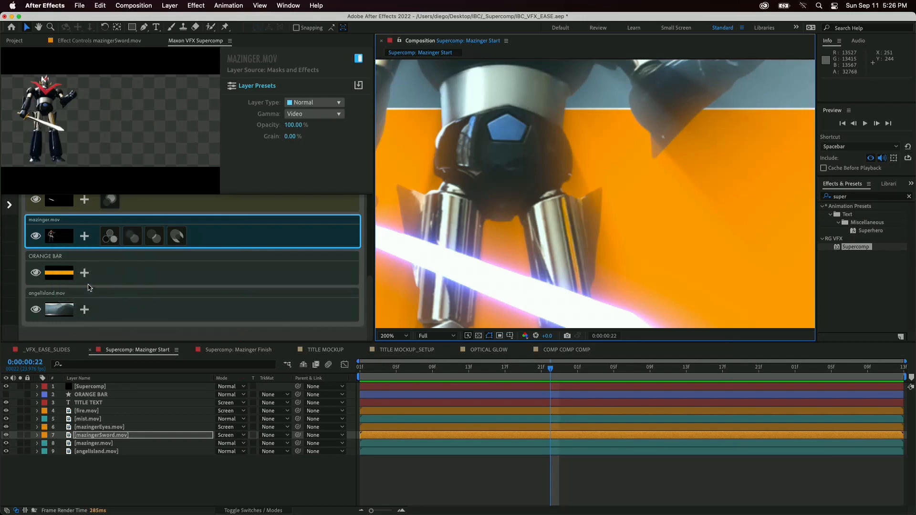
{"action": "scroll", "coordinate": [71, 268], "scroll_direction": "up", "scroll_amount": 5}
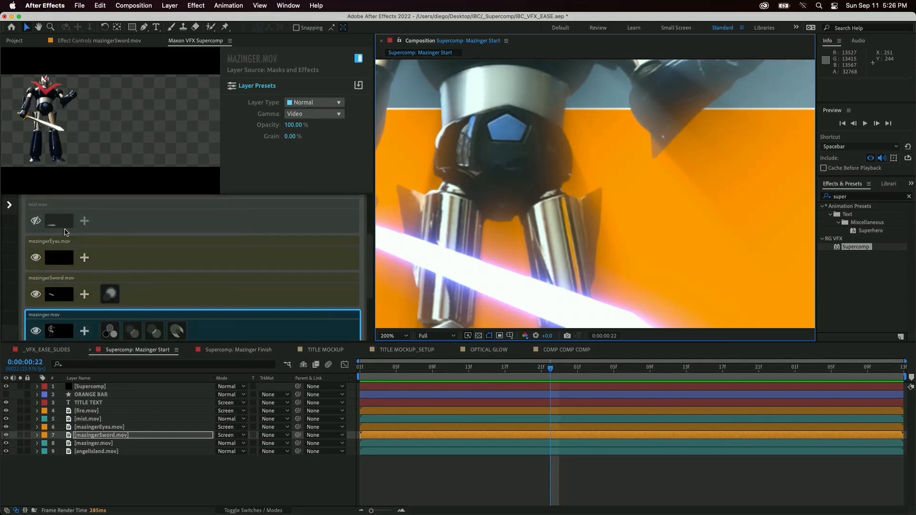
{"action": "left_click", "coordinate": [65, 260]}
{"action": "right_click", "coordinate": [65, 261]}
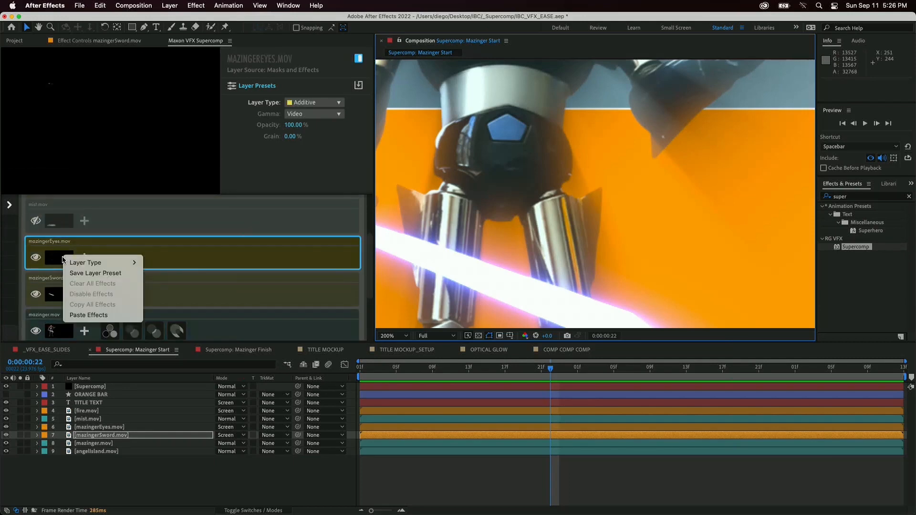
{"action": "mouse_move", "coordinate": [75, 264]}
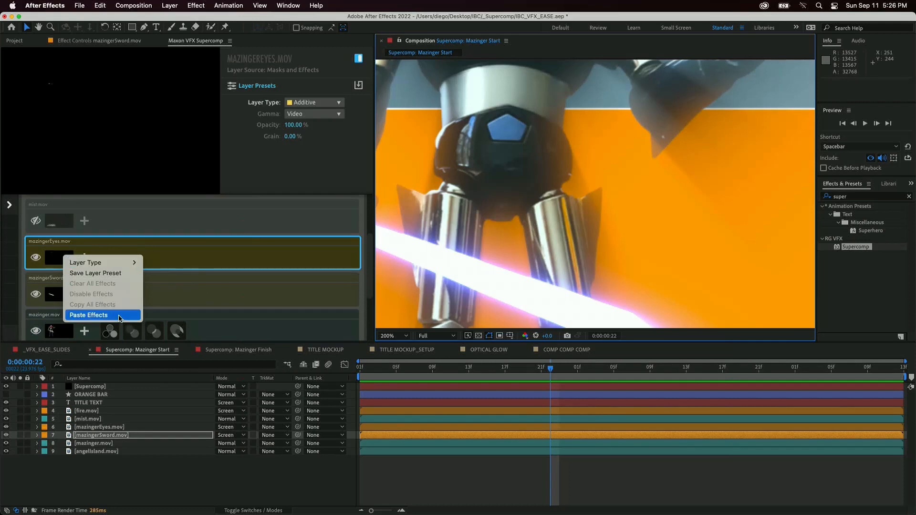
{"action": "left_click", "coordinate": [220, 245]}
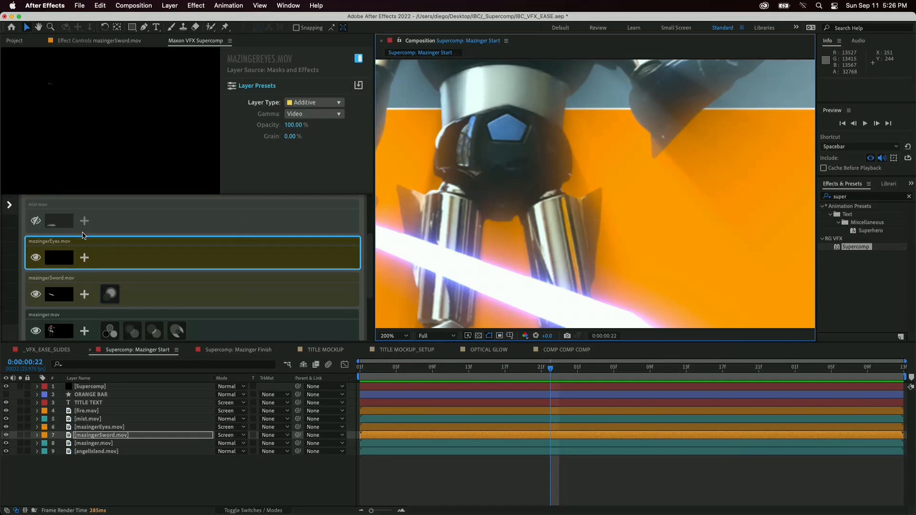
- Add an Optical Glow to mazingerEyes.mov in Supercomp, with the robot's head framed at 800%
{"action": "left_click_drag", "start_coordinate": [501, 138], "coordinate": [559, 227]}
{"action": "scroll", "coordinate": [537, 156], "scroll_direction": "down", "scroll_amount": 1}
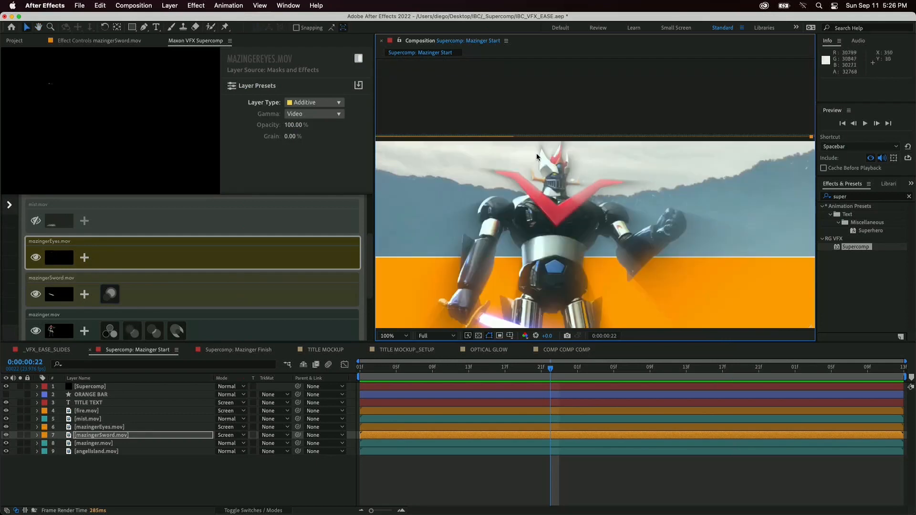
{"action": "scroll", "coordinate": [535, 176], "scroll_direction": "up", "scroll_amount": 3}
{"action": "scroll", "coordinate": [534, 182], "scroll_direction": "up", "scroll_amount": 3}
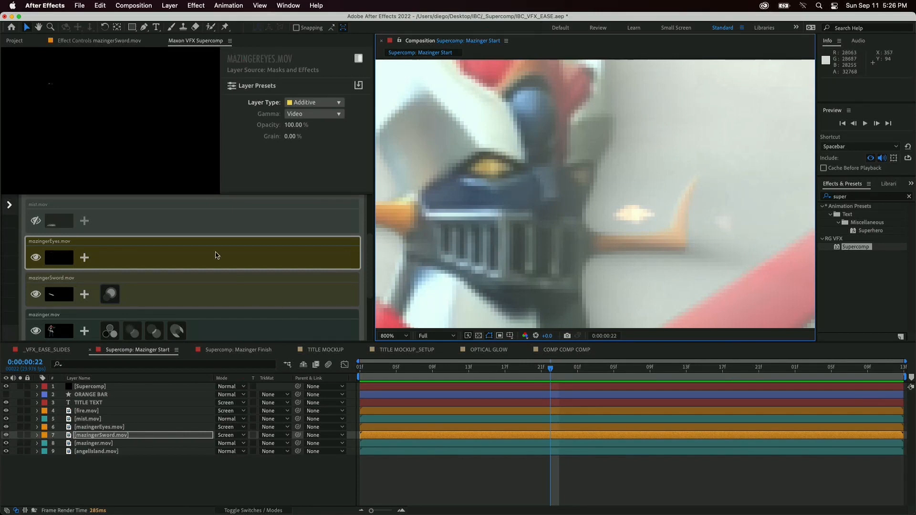
{"action": "left_click", "coordinate": [84, 259]}
{"action": "left_click", "coordinate": [38, 288]}
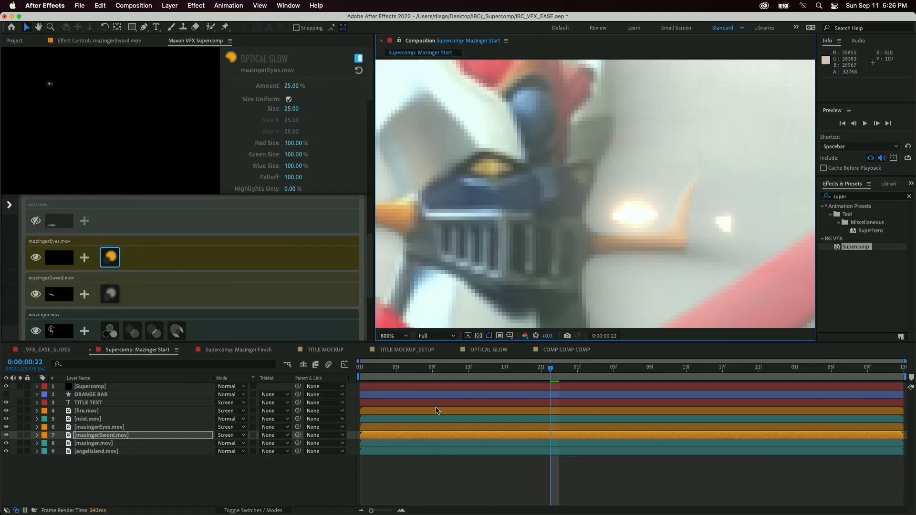
- Nudge the mazingerEyes.mov layer onto the robot's eyes, to position 922.5, 391.5
{"action": "left_click", "coordinate": [143, 428]}
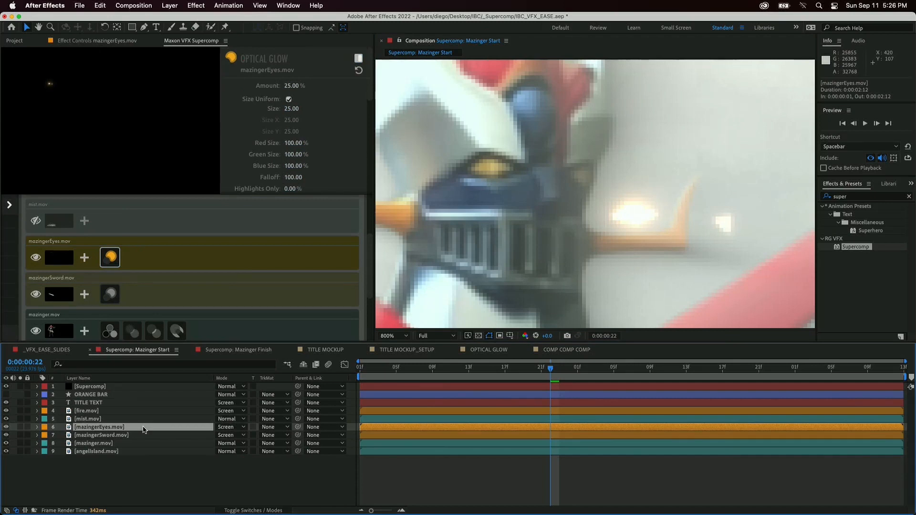
{"action": "key", "text": "shift+Left"}
{"action": "key", "text": "shift+Left"}
{"action": "key", "text": "shift+Left"}
{"action": "key", "text": "shift+Left"}
{"action": "key", "text": "shift+Left"}
{"action": "key", "text": "shift+Left"}
{"action": "key", "text": "shift+Left"}
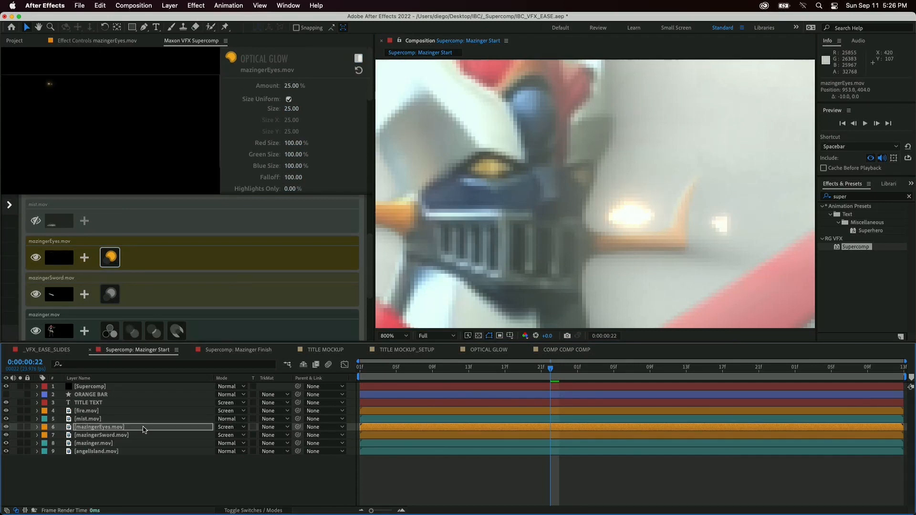
{"action": "key", "text": "shift+Left"}
{"action": "key", "text": "shift+Left"}
{"action": "key", "text": "shift+Left"}
{"action": "key", "text": "shift+Up"}
{"action": "key", "text": "shift+Up"}
{"action": "key", "text": "shift+Up"}
{"action": "key", "text": "shift+Left"}
{"action": "key", "text": "shift+Left"}
{"action": "key", "text": "shift+Left"}
{"action": "key", "text": "shift+Left"}
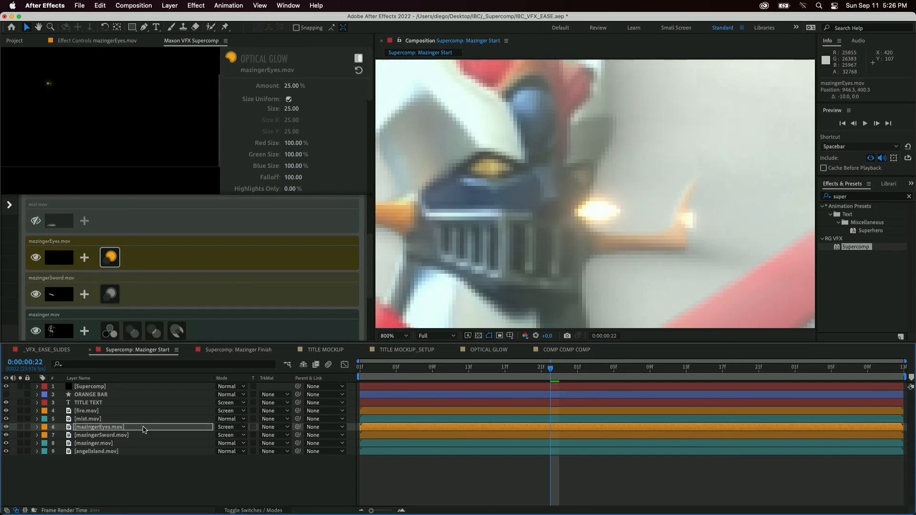
{"action": "key", "text": "shift+Left"}
{"action": "key", "text": "shift+Left"}
{"action": "key", "text": "shift+Left"}
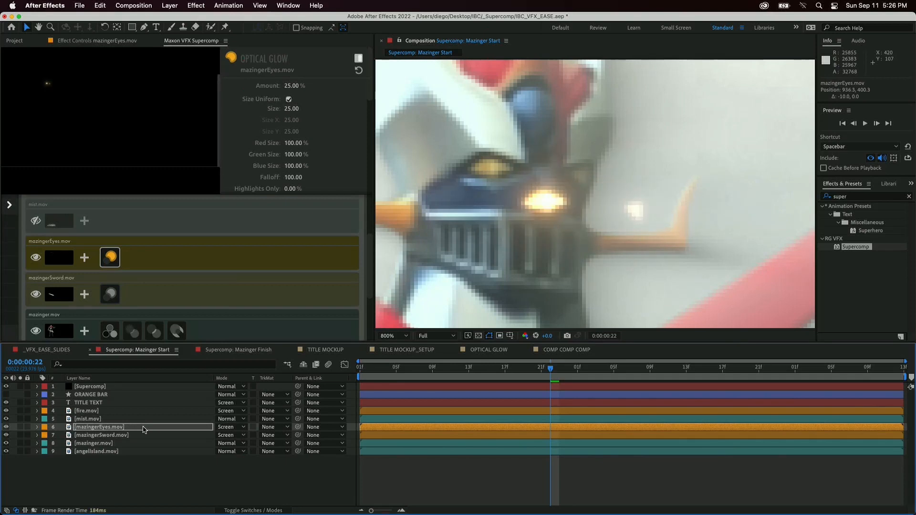
{"action": "key", "text": "shift+Up"}
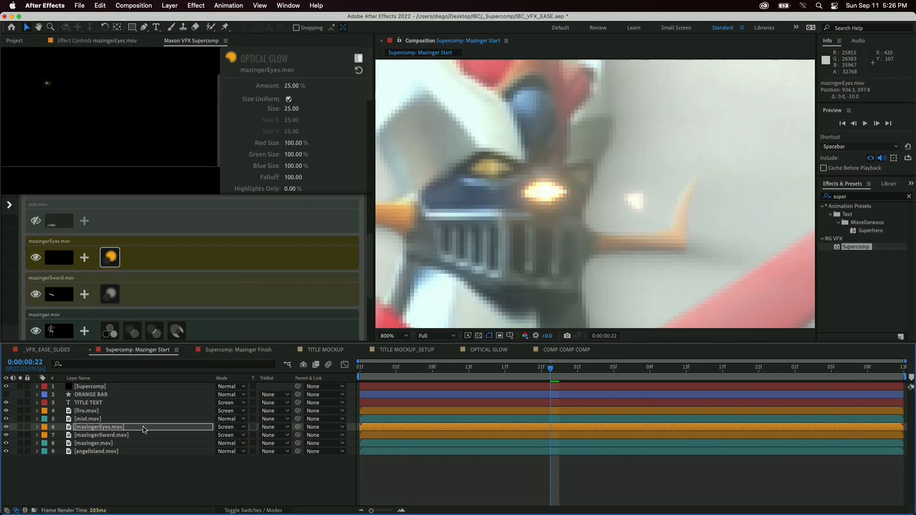
{"action": "key", "text": "shift+Left"}
{"action": "key", "text": "shift+Left"}
{"action": "key", "text": "shift+Left"}
{"action": "key", "text": "shift+Left"}
{"action": "key", "text": "shift+Up"}
{"action": "key", "text": "shift+Left"}
{"action": "key", "text": "shift+Left"}
{"action": "key", "text": "shift+Left"}
{"action": "key", "text": "shift+Left"}
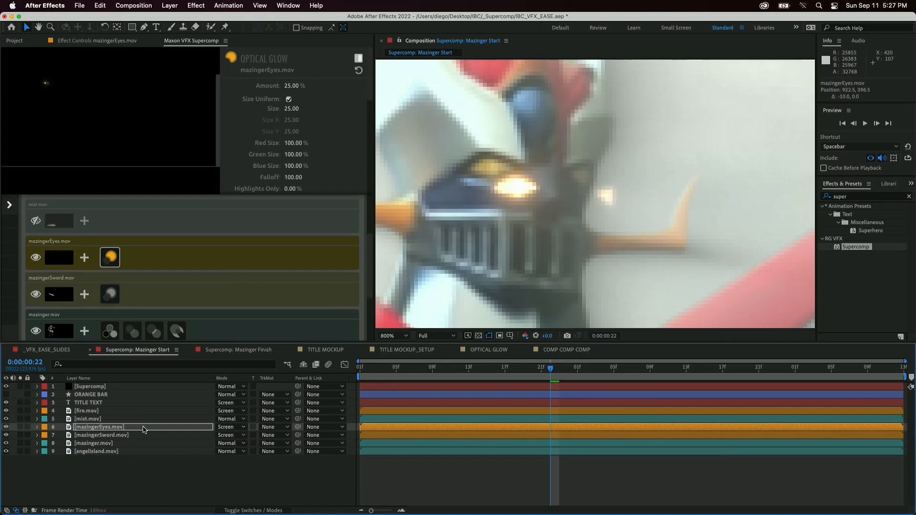
{"action": "key", "text": "shift+Left"}
{"action": "key", "text": "shift+Left"}
{"action": "key", "text": "shift+Left"}
{"action": "key", "text": "shift+Up"}
{"action": "key", "text": "shift+Up"}
{"action": "key", "text": "shift+Up"}
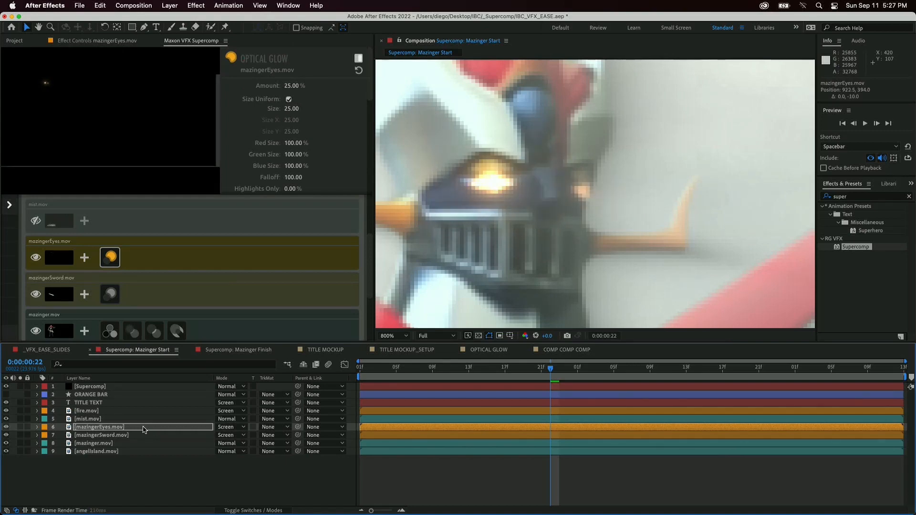
{"action": "key", "text": "shift+Left"}
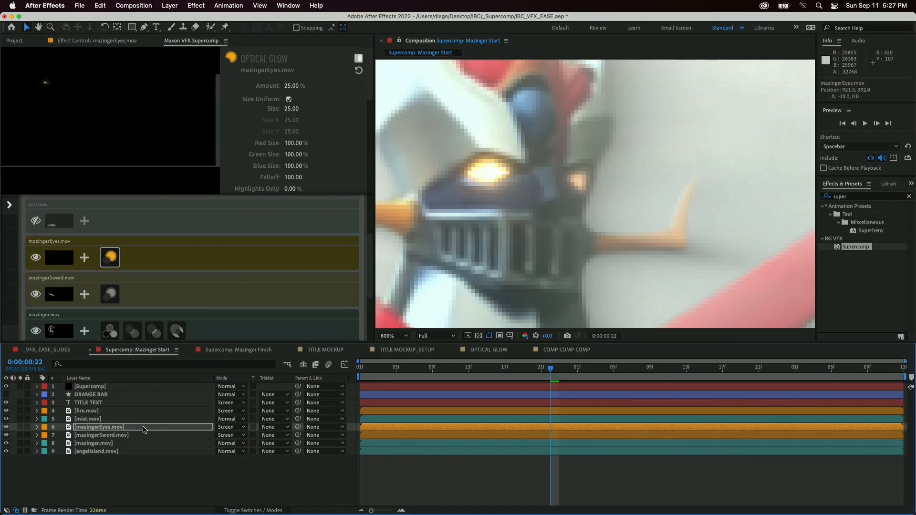
{"action": "key", "text": "shift+Up"}
{"action": "key", "text": "shift+Right"}
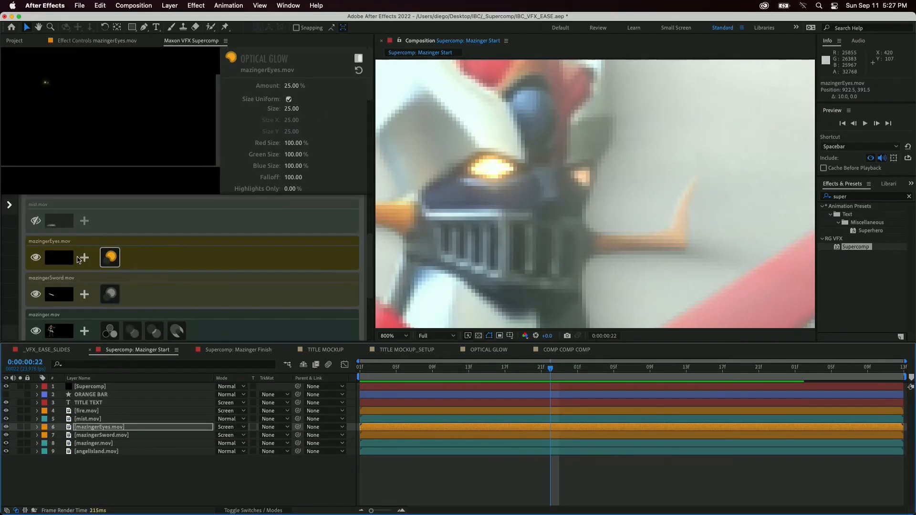
- Set the Optical Glow on mazingerEyes.mov to an Amount of 10.40% and a Size of 50.20
{"action": "left_click", "coordinate": [85, 258]}
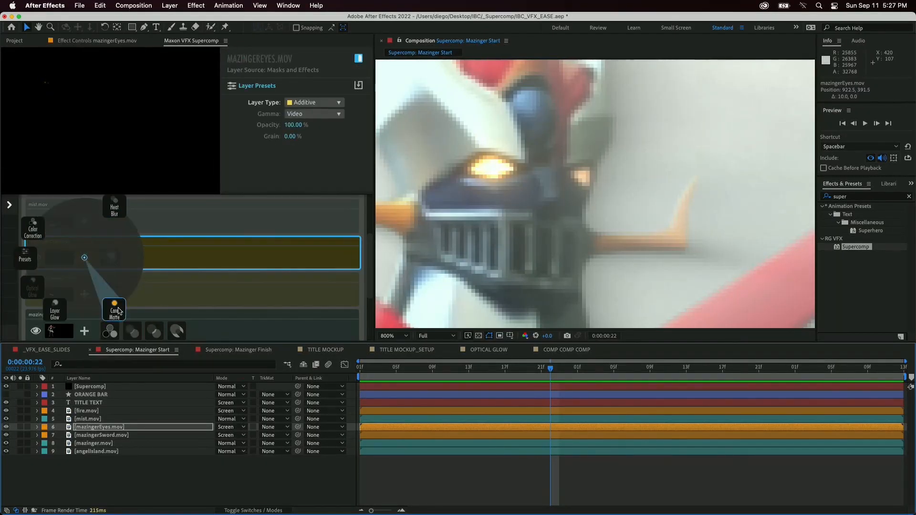
{"action": "left_click", "coordinate": [205, 241]}
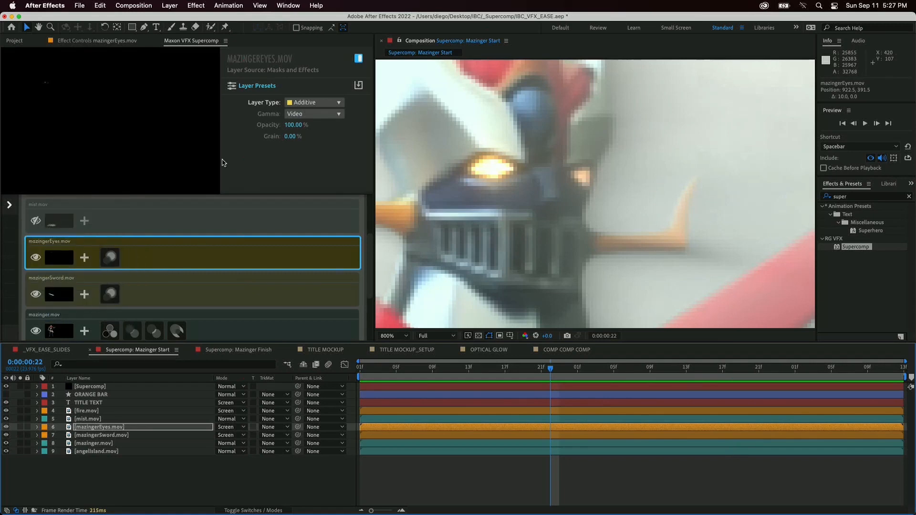
{"action": "left_click", "coordinate": [110, 257]}
{"action": "scroll", "coordinate": [328, 111], "scroll_direction": "down", "scroll_amount": 1}
{"action": "scroll", "coordinate": [325, 111], "scroll_direction": "up", "scroll_amount": 1}
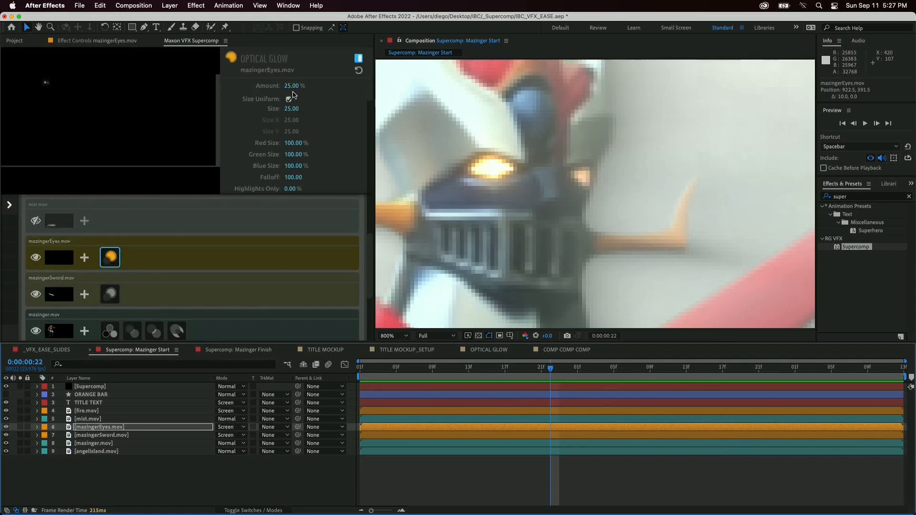
{"action": "left_click_drag", "start_coordinate": [293, 87], "coordinate": [215, 87]}
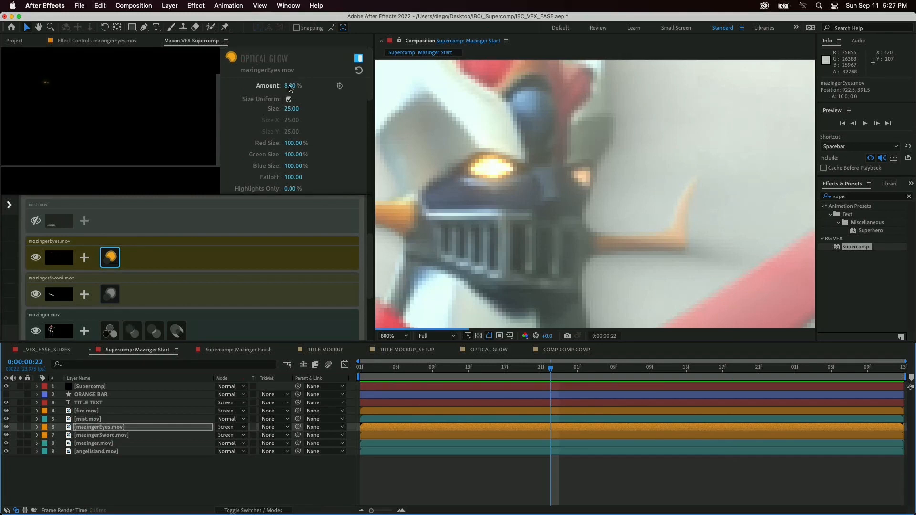
{"action": "left_click_drag", "start_coordinate": [295, 87], "coordinate": [413, 110]}
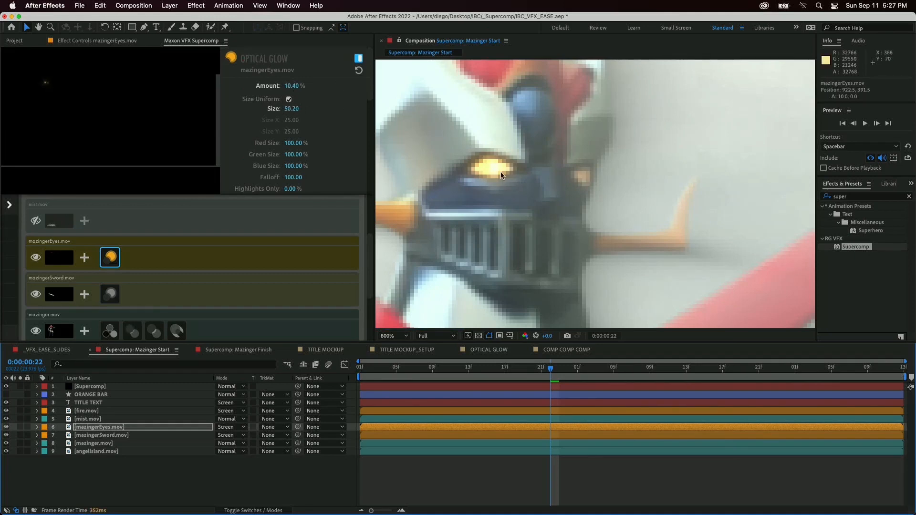
- Set the eye glow's Radiate to 29.30% and inspect the robot's head at different magnifications
{"action": "scroll", "coordinate": [260, 117], "scroll_direction": "down", "scroll_amount": 5}
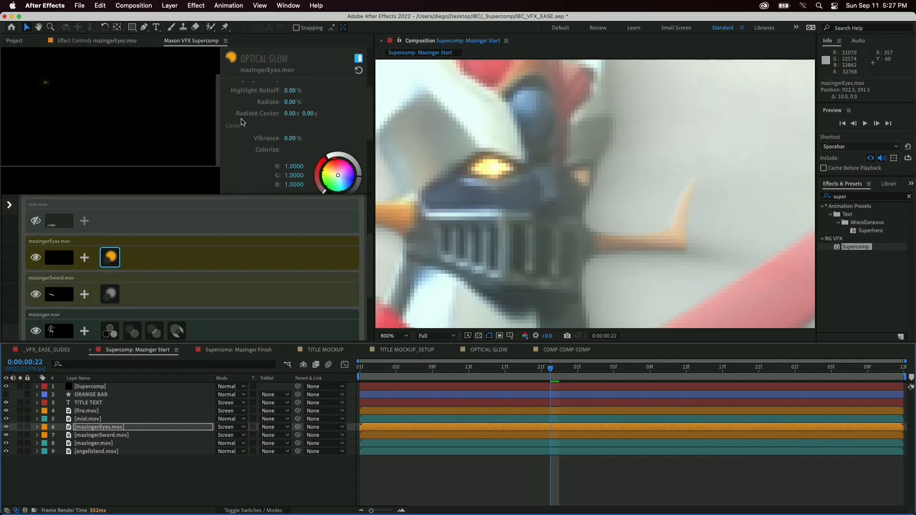
{"action": "left_click_drag", "start_coordinate": [295, 102], "coordinate": [339, 101]}
{"action": "key", "text": "period"}
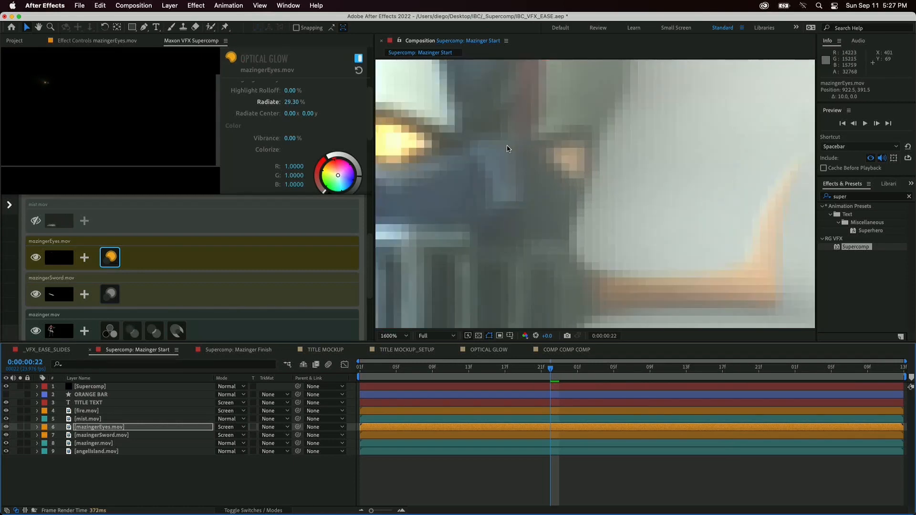
{"action": "key", "text": "comma"}
{"action": "key", "text": "comma"}
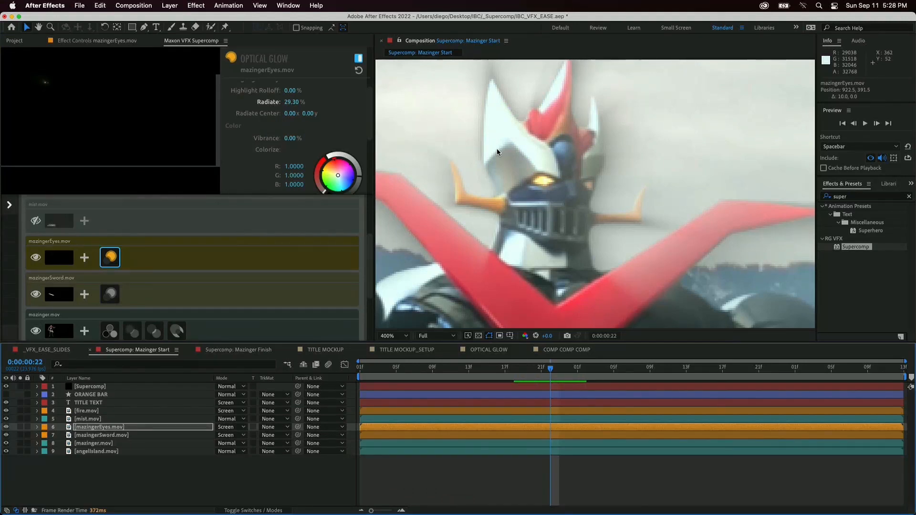
{"action": "key", "text": "period"}
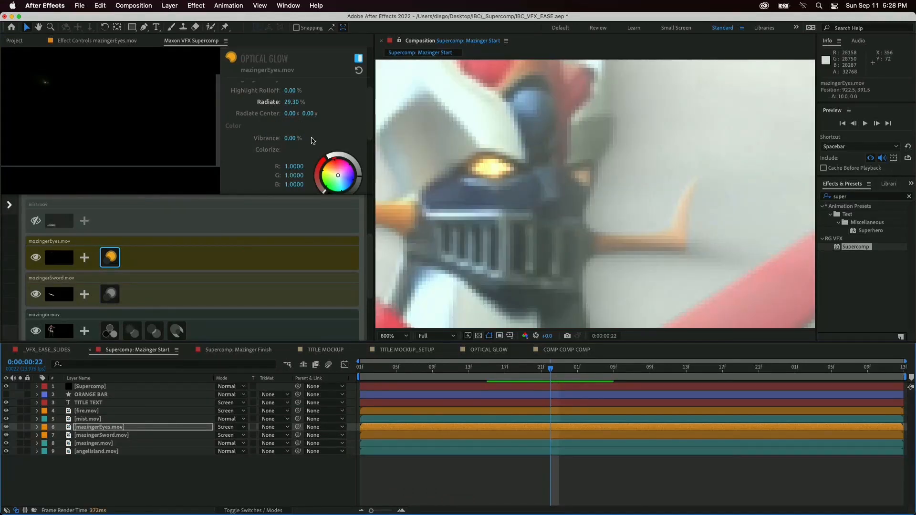
- Compare the robot's eyes with and without the Optical Glow, leaving the effect enabled
{"action": "left_click", "coordinate": [360, 58]}
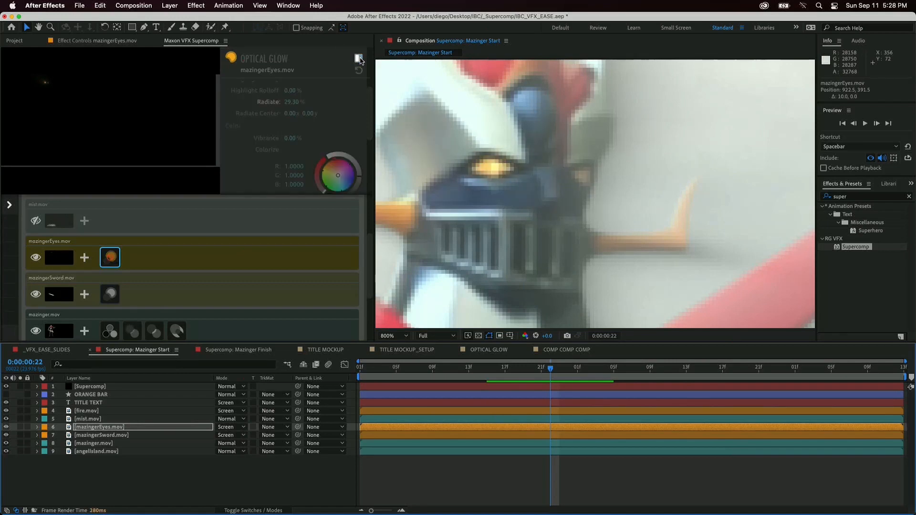
{"action": "left_click", "coordinate": [360, 58]}
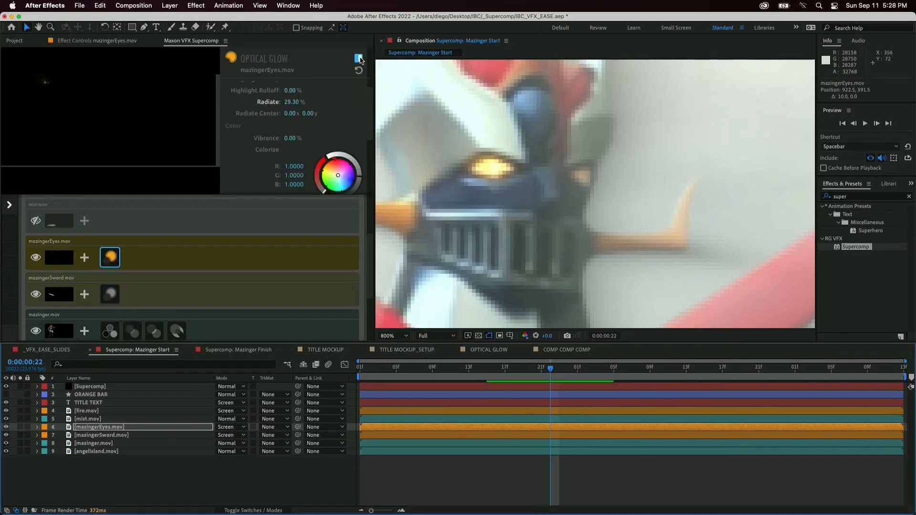
{"action": "left_click", "coordinate": [360, 58]}
{"action": "left_click", "coordinate": [360, 58]}
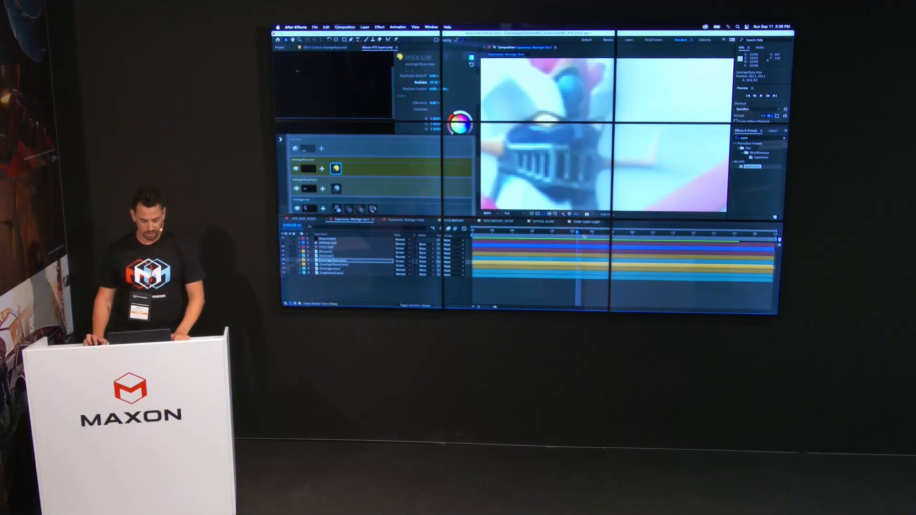
{"action": "left_click", "coordinate": [368, 282]}
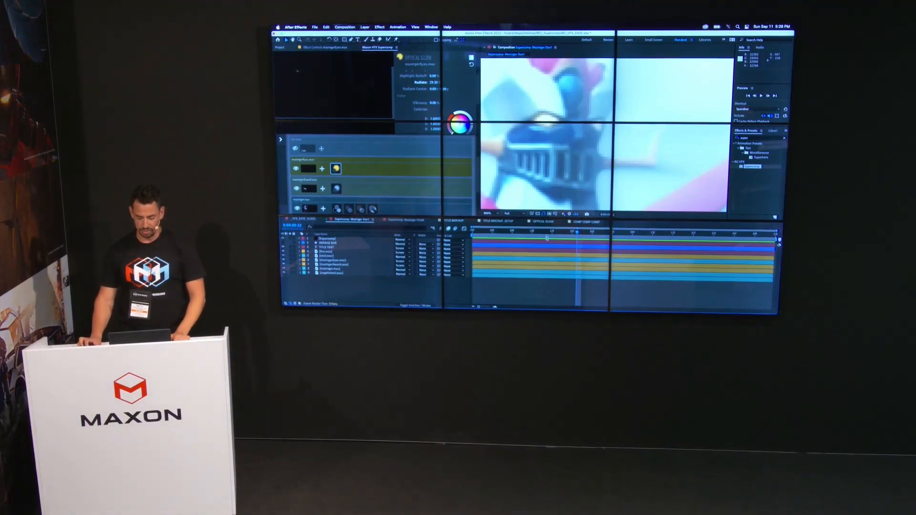
{"action": "scroll", "coordinate": [609, 170], "scroll_direction": "down", "scroll_amount": 5}
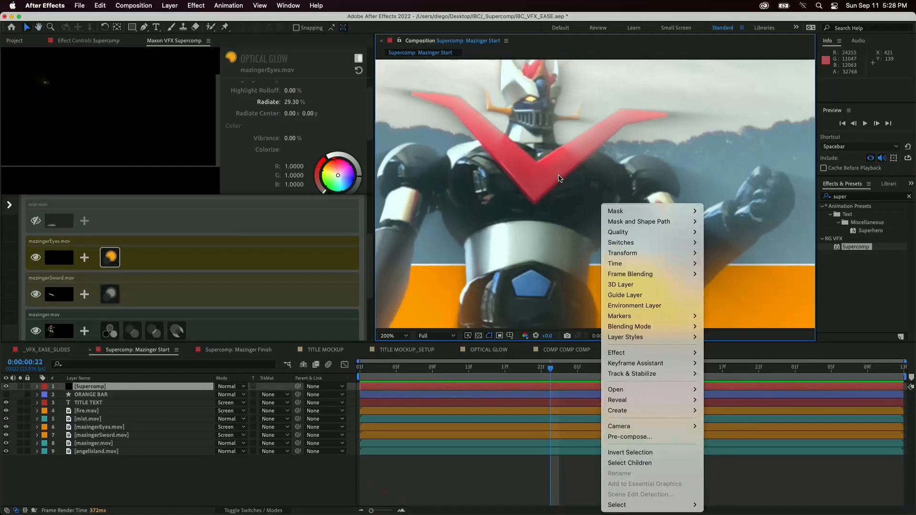
{"action": "left_click", "coordinate": [474, 245]}
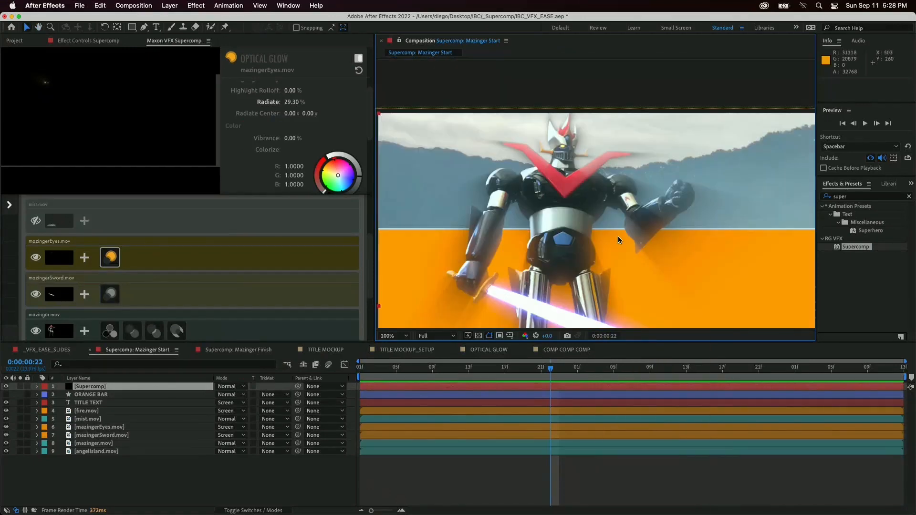
{"action": "left_click_drag", "start_coordinate": [658, 270], "coordinate": [655, 251]}
{"action": "key", "text": "super+z"}
- Hide the ORANGE BAR layer and make the mist.mov layer visible in Supercomp
{"action": "key", "text": "comma"}
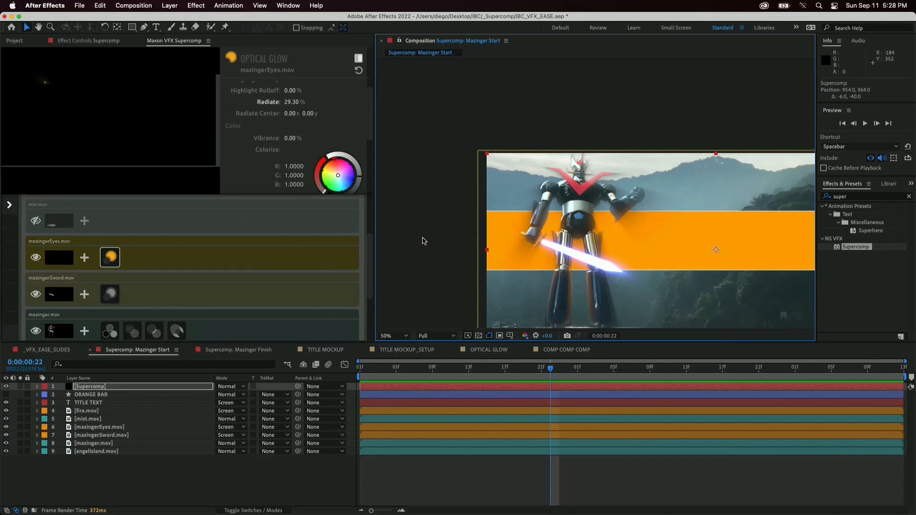
{"action": "scroll", "coordinate": [205, 263], "scroll_direction": "up", "scroll_amount": 3}
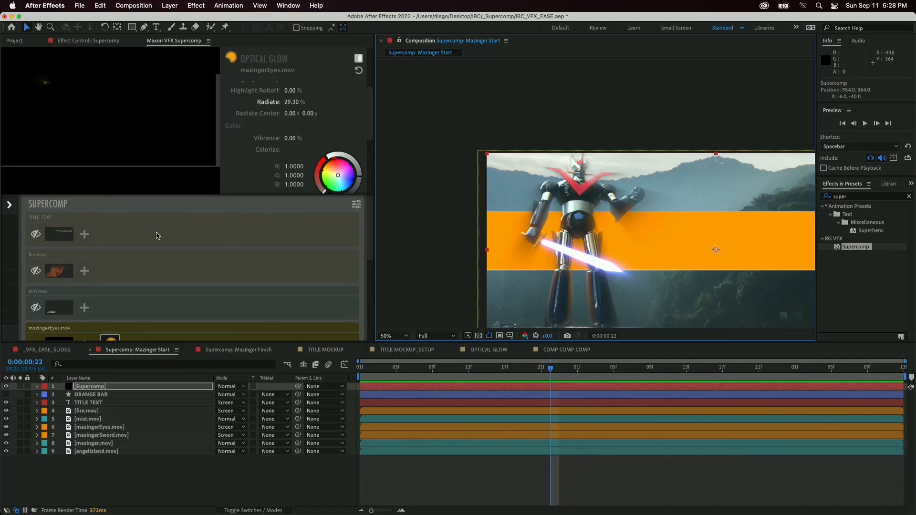
{"action": "scroll", "coordinate": [172, 227], "scroll_direction": "down", "scroll_amount": 5}
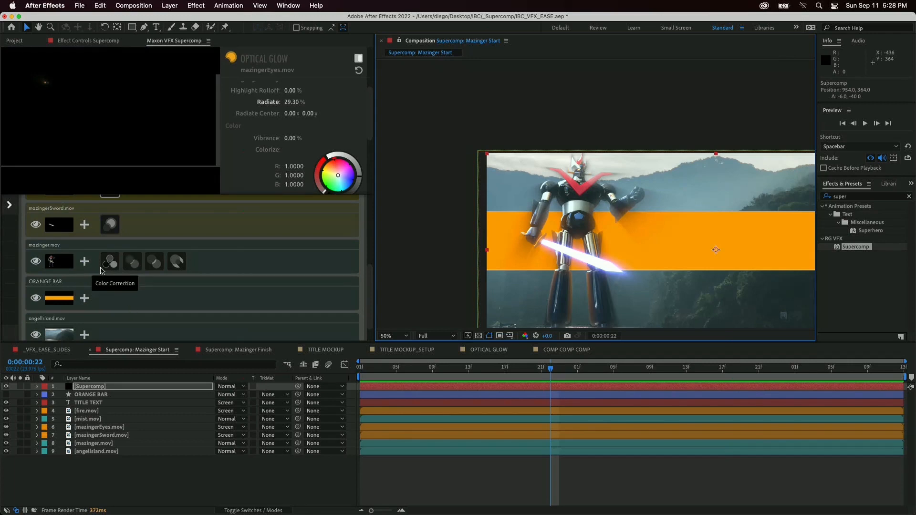
{"action": "left_click", "coordinate": [57, 302]}
{"action": "left_click", "coordinate": [34, 298]}
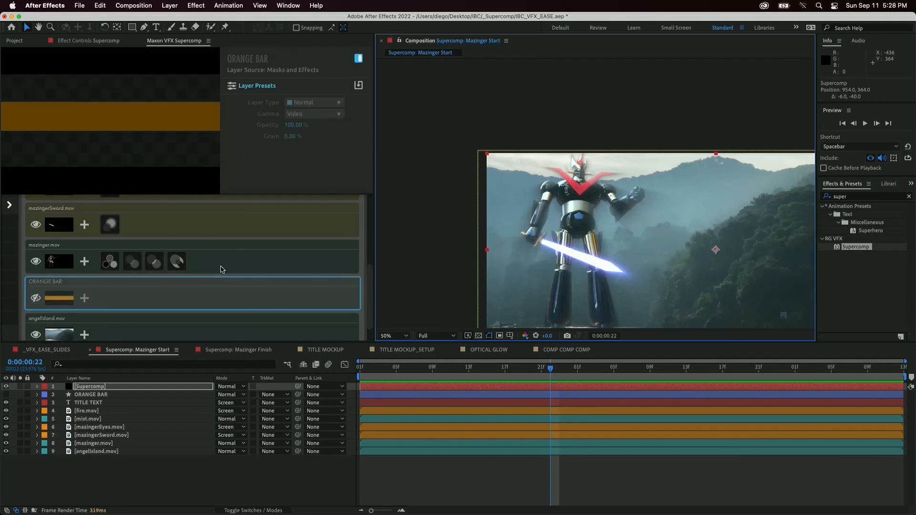
{"action": "scroll", "coordinate": [63, 258], "scroll_direction": "up", "scroll_amount": 3}
{"action": "scroll", "coordinate": [63, 258], "scroll_direction": "up", "scroll_amount": 3}
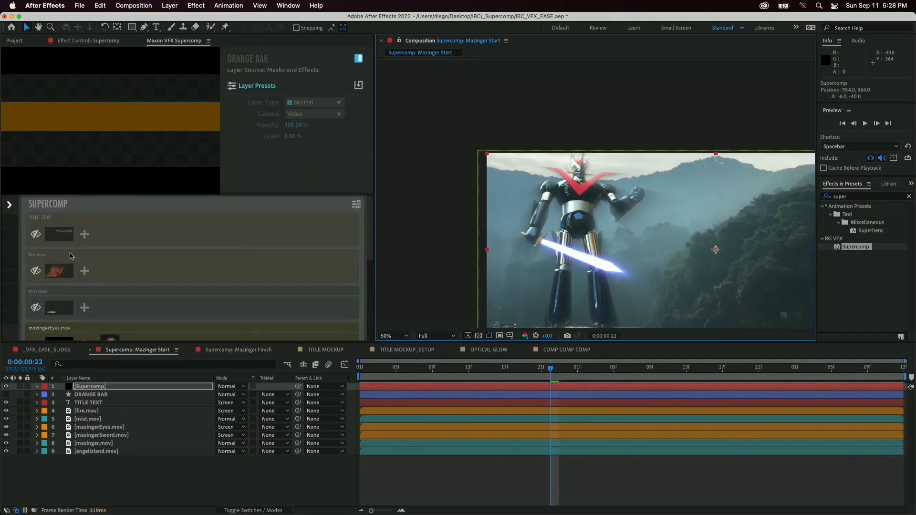
{"action": "left_click", "coordinate": [37, 308]}
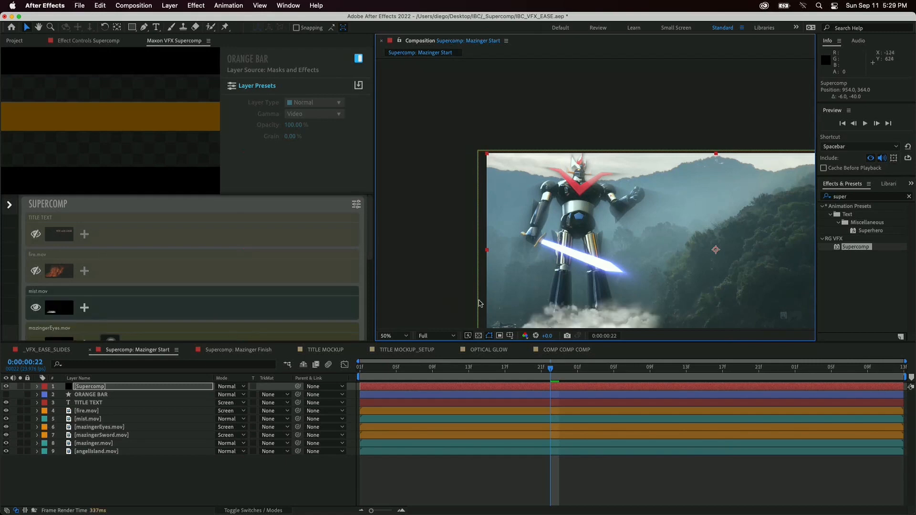
- Add an Edge Erode effect to mist.mov with an Amount of 51.70%, with the robot's feet framed at 100%
{"action": "key", "text": "slash"}
{"action": "left_click_drag", "start_coordinate": [620, 305], "coordinate": [645, 175]}
{"action": "left_click_drag", "start_coordinate": [593, 261], "coordinate": [600, 182]}
{"action": "right_click", "coordinate": [601, 260]}
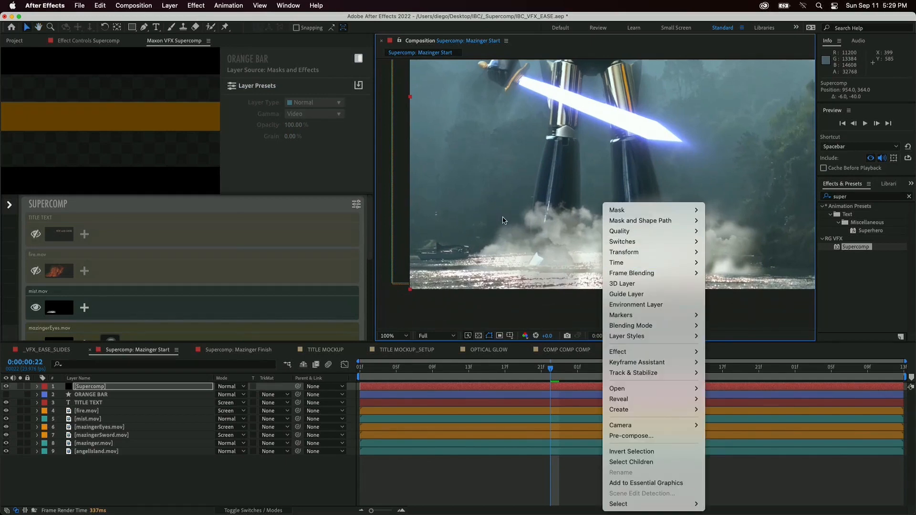
{"action": "left_click", "coordinate": [504, 221]}
{"action": "left_click", "coordinate": [65, 308]}
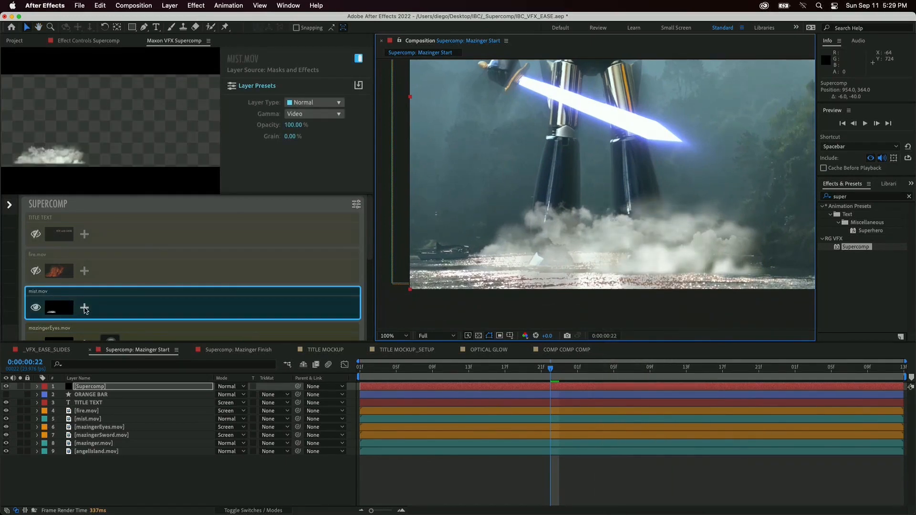
{"action": "left_click", "coordinate": [85, 308]}
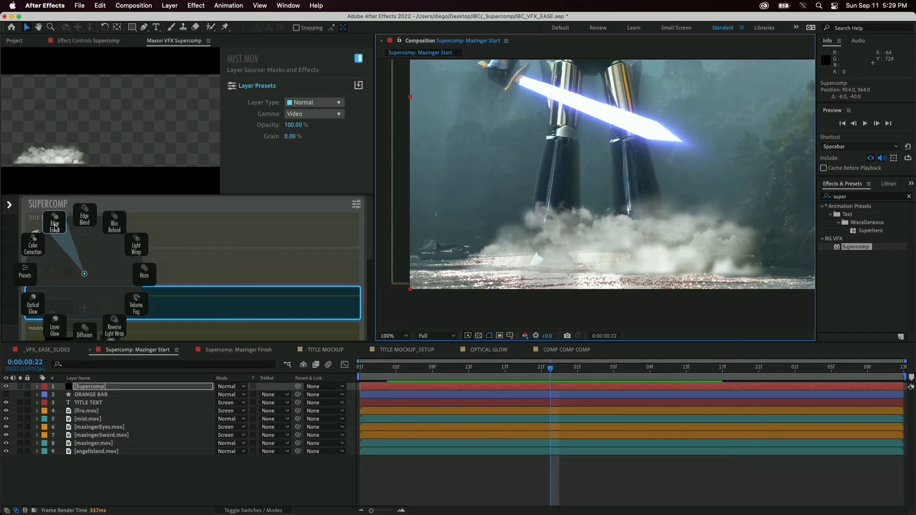
{"action": "left_click", "coordinate": [55, 226]}
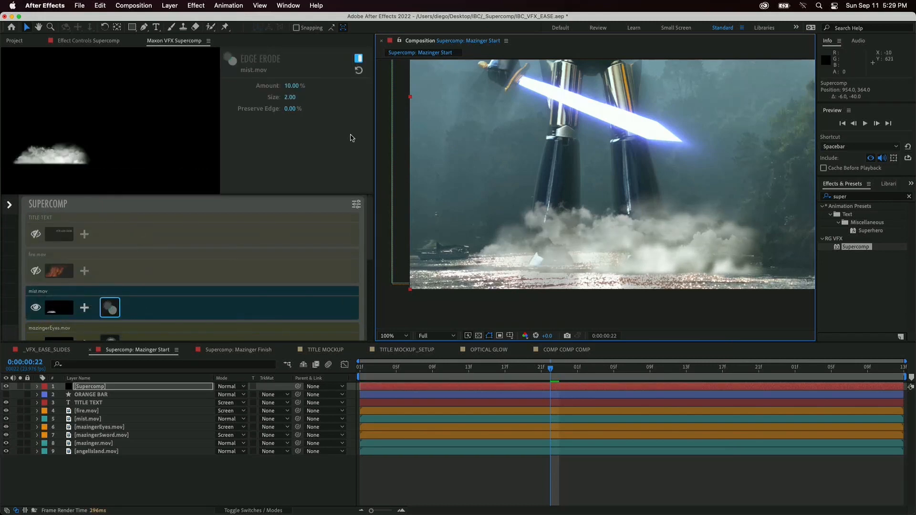
{"action": "left_click_drag", "start_coordinate": [295, 87], "coordinate": [345, 87]}
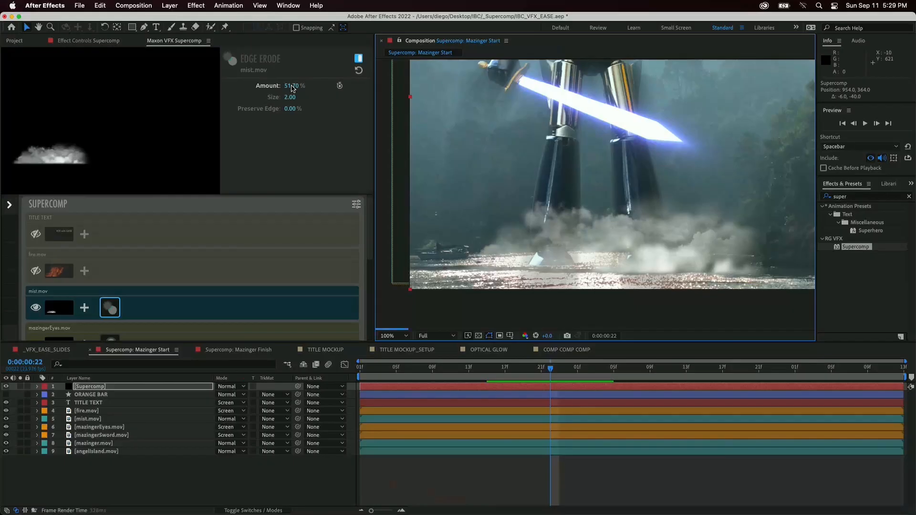
- Add a Blur Behind effect to mist.mov with an Amount of 85.70% and a Size of 26.50
{"action": "left_click_drag", "start_coordinate": [290, 86], "coordinate": [288, 95]}
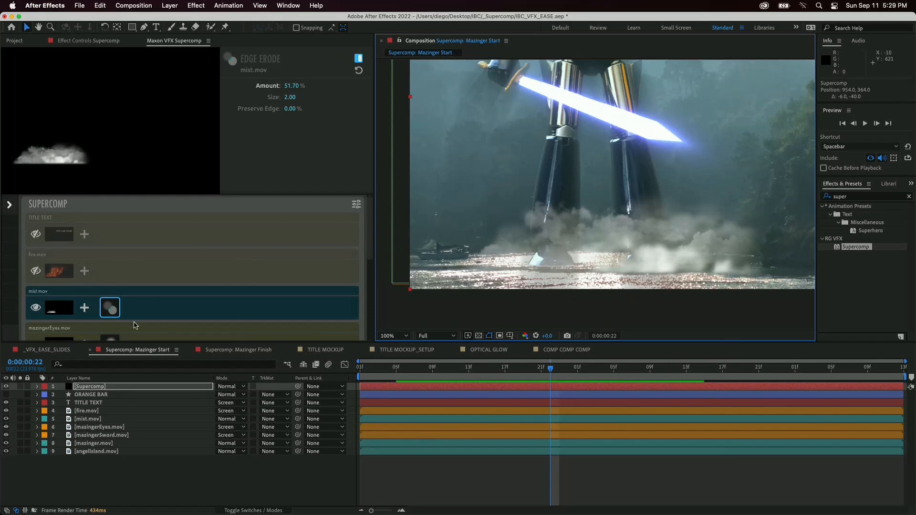
{"action": "left_click", "coordinate": [84, 309]}
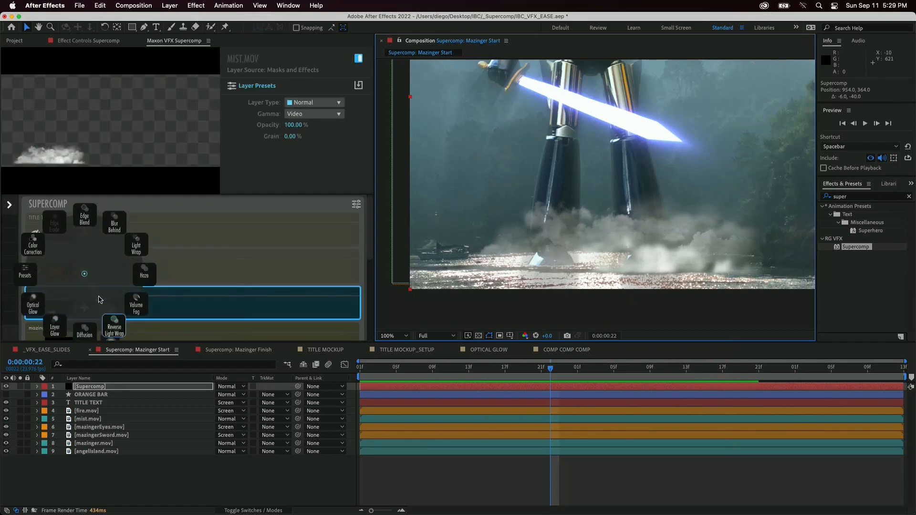
{"action": "left_click", "coordinate": [117, 230]}
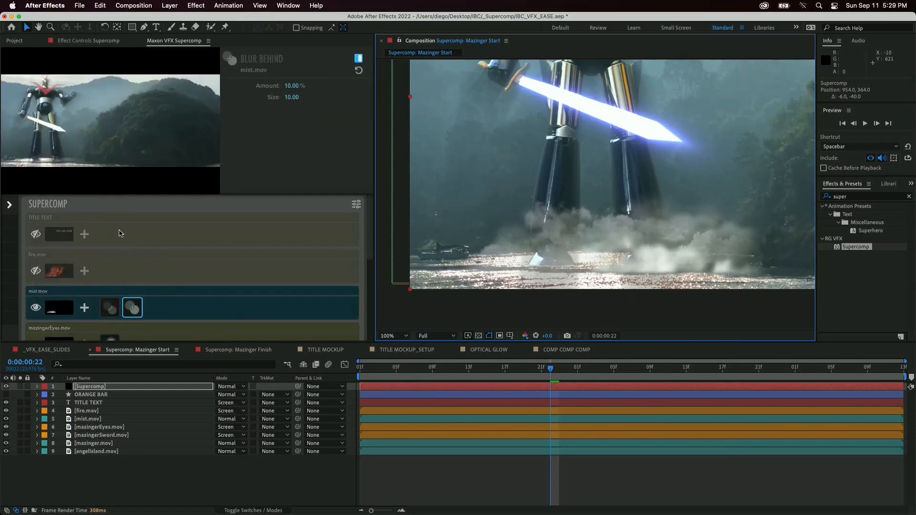
{"action": "left_click_drag", "start_coordinate": [291, 86], "coordinate": [258, 86]}
{"action": "mouse_move", "coordinate": [291, 86]}
{"action": "left_mouse_down"}
{"action": "mouse_move", "coordinate": [282, 86]}
{"action": "mouse_move", "coordinate": [296, 98]}
{"action": "left_mouse_up"}
{"action": "scroll", "coordinate": [551, 252], "scroll_direction": "up", "scroll_amount": 2}
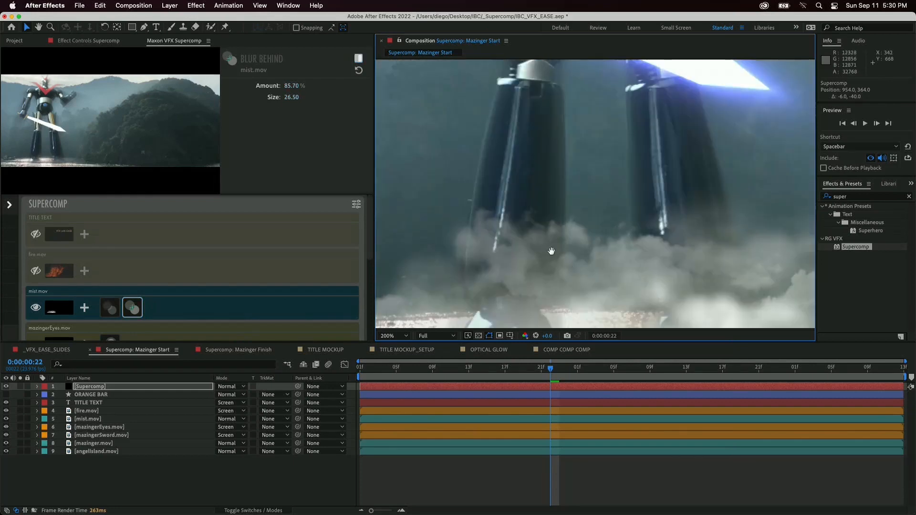
- Refine the mist's Blur Behind to an Amount of 69.30% and a Size of 60.20 while checking around the robot's feet
{"action": "left_click_drag", "start_coordinate": [552, 252], "coordinate": [596, 180]}
{"action": "double_click", "coordinate": [595, 180]}
{"action": "left_click", "coordinate": [452, 42]}
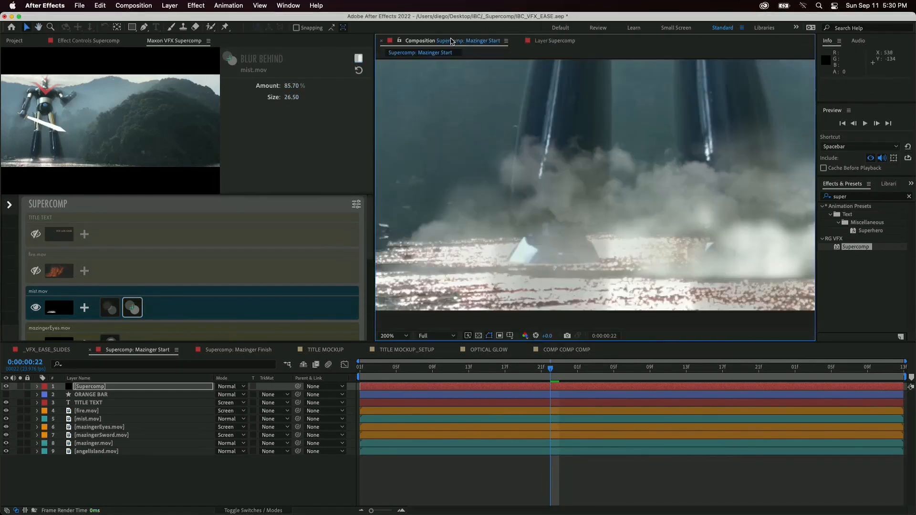
{"action": "scroll", "coordinate": [600, 241], "scroll_direction": "up", "scroll_amount": 2}
{"action": "scroll", "coordinate": [600, 241], "scroll_direction": "down", "scroll_amount": 2}
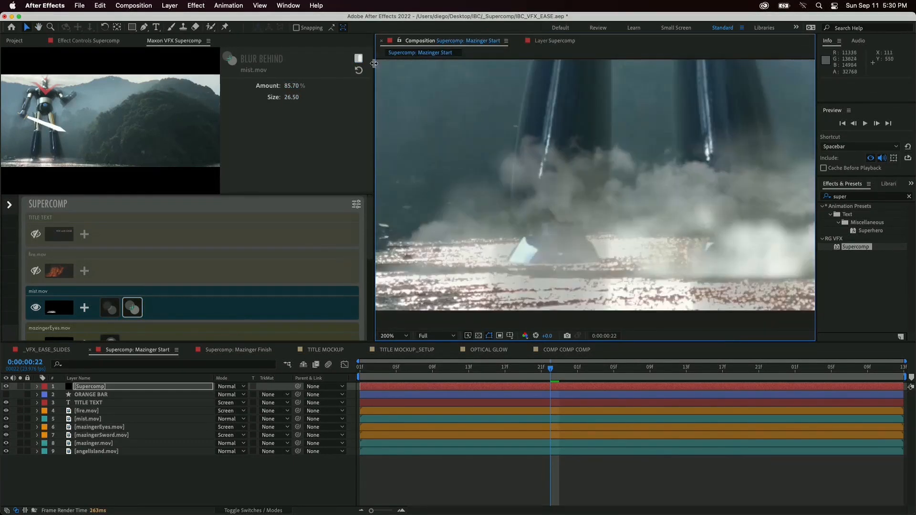
{"action": "left_click_drag", "start_coordinate": [290, 97], "coordinate": [305, 97]}
{"action": "scroll", "coordinate": [477, 203], "scroll_direction": "down", "scroll_amount": 2}
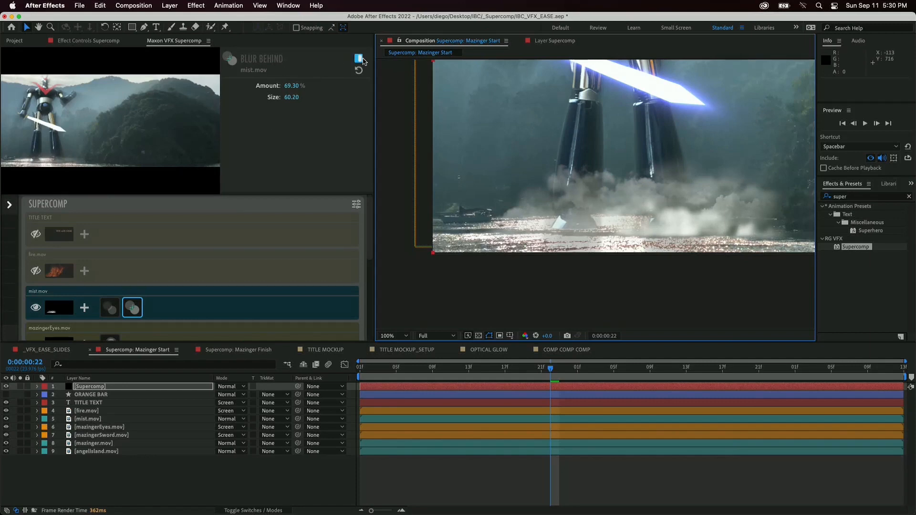
- Compare the area behind the mist with and without Blur Behind, leaving the effect enabled
{"action": "left_click", "coordinate": [361, 61]}
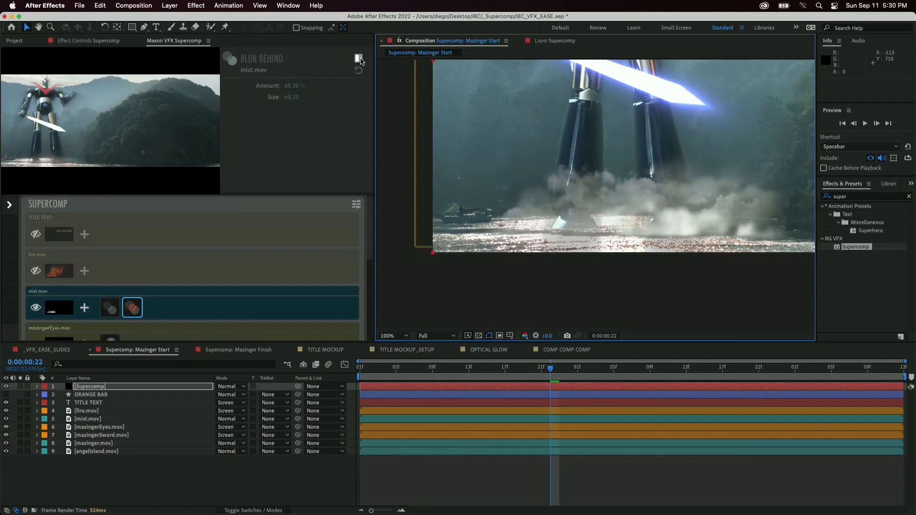
{"action": "left_click", "coordinate": [359, 59]}
{"action": "left_click", "coordinate": [359, 59]}
{"action": "left_click", "coordinate": [359, 58]}
{"action": "left_click", "coordinate": [359, 59]}
{"action": "left_click", "coordinate": [359, 59]}
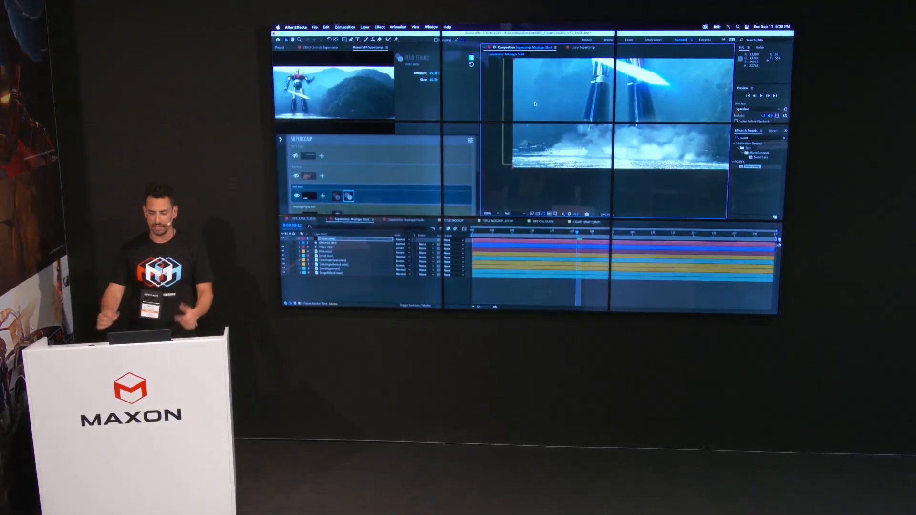
- Add a Color Correction effect to mist.mov and match its colors to the background with BP 100% and WP 33%
{"action": "scroll", "coordinate": [585, 129], "scroll_direction": "down", "scroll_amount": 2}
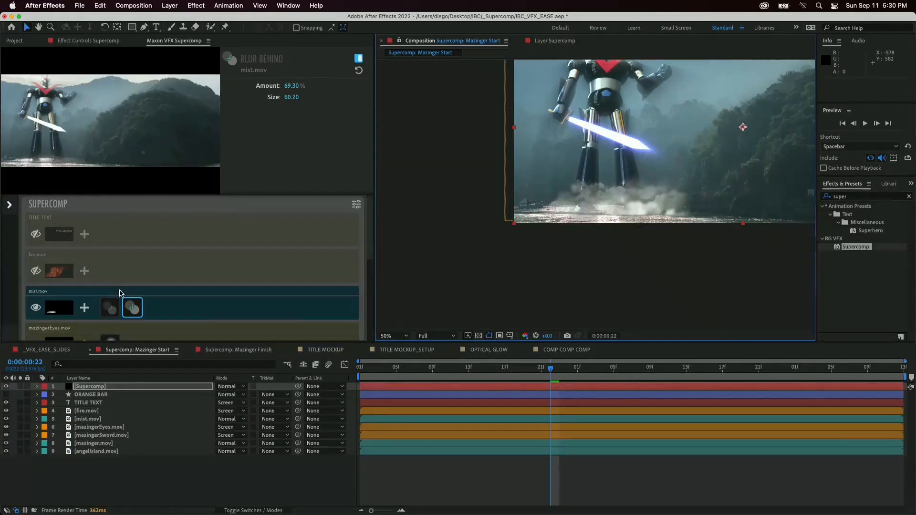
{"action": "left_click", "coordinate": [84, 308]}
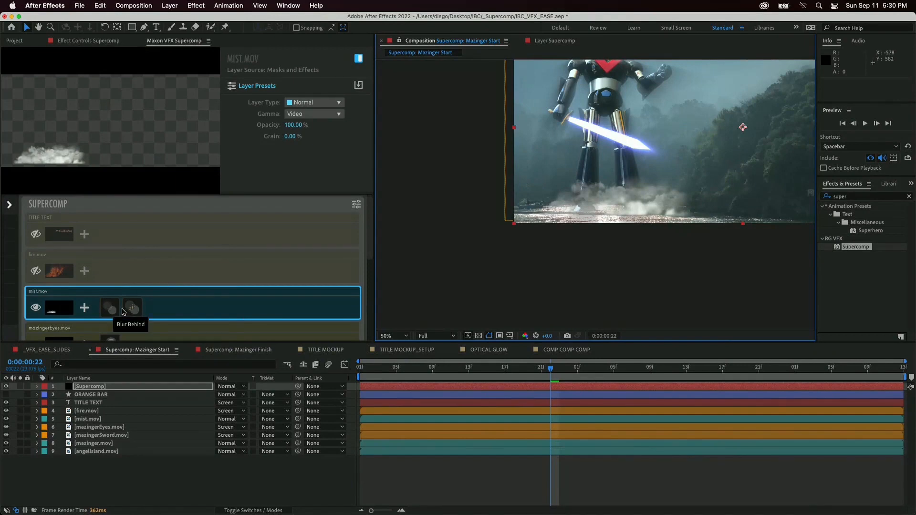
{"action": "left_click", "coordinate": [86, 309]}
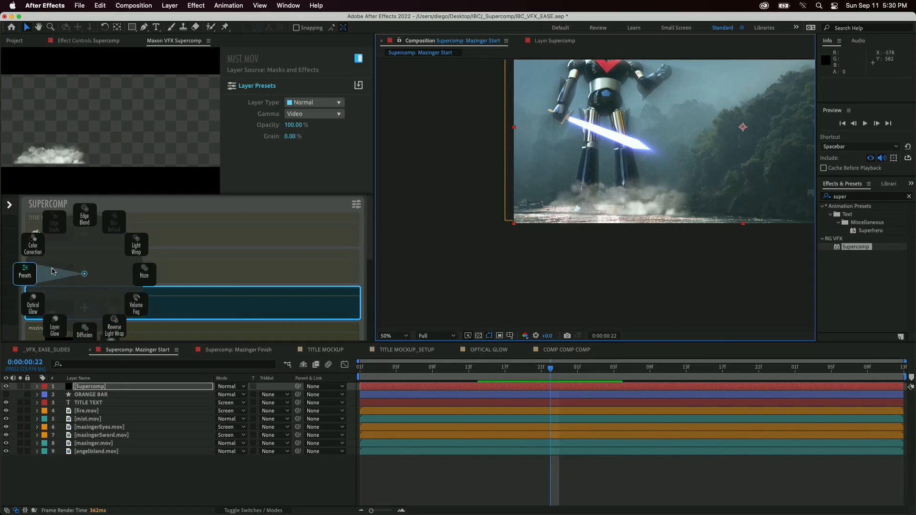
{"action": "left_click", "coordinate": [29, 246]}
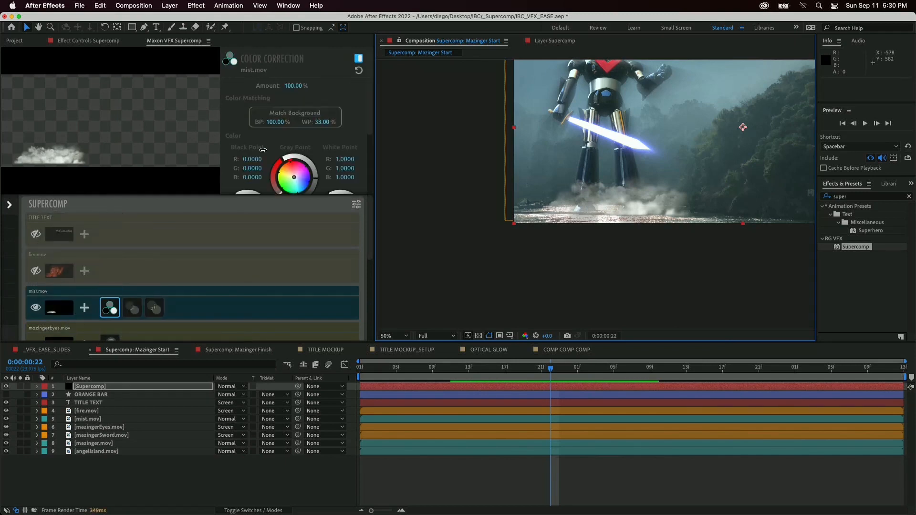
{"action": "left_click", "coordinate": [272, 113]}
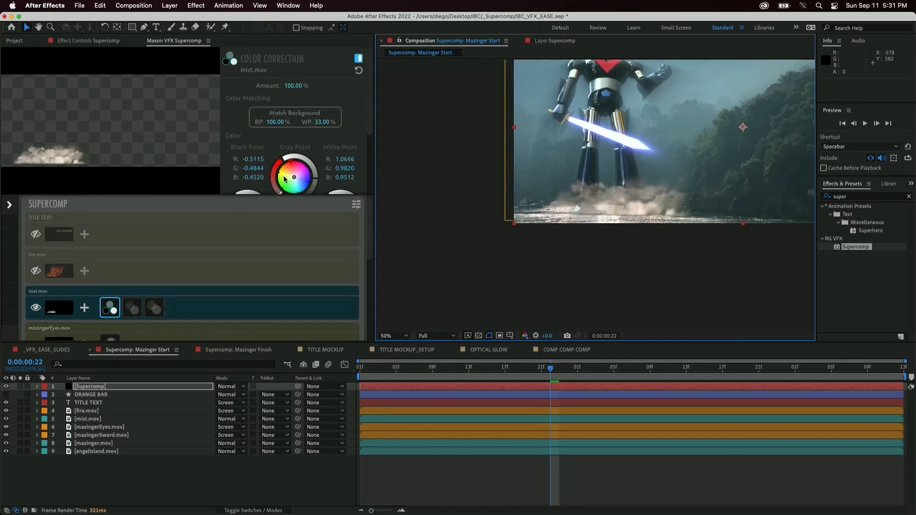
- Try bluish-purple gray point tints on the mist, then settle on a subtler pinkish tone with a red value of 1.1112
{"action": "scroll", "coordinate": [299, 162], "scroll_direction": "down", "scroll_amount": 3}
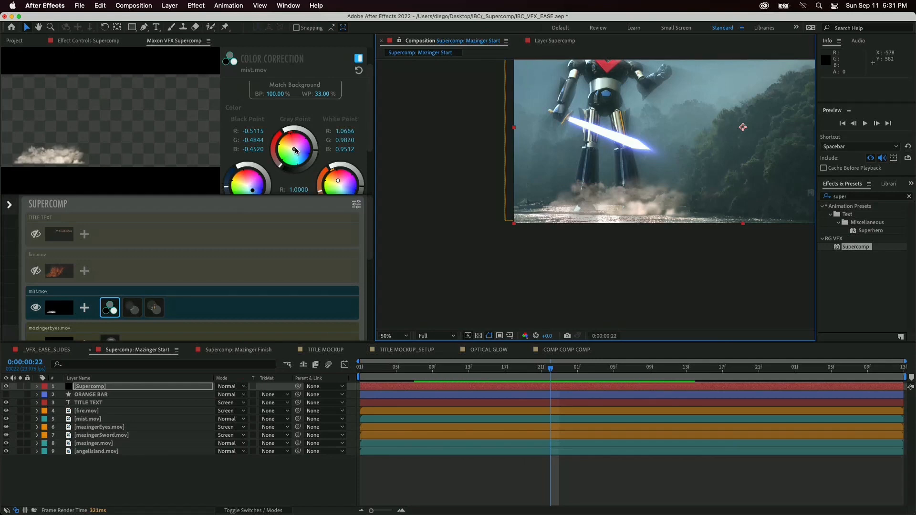
{"action": "left_click_drag", "start_coordinate": [294, 149], "coordinate": [303, 151]}
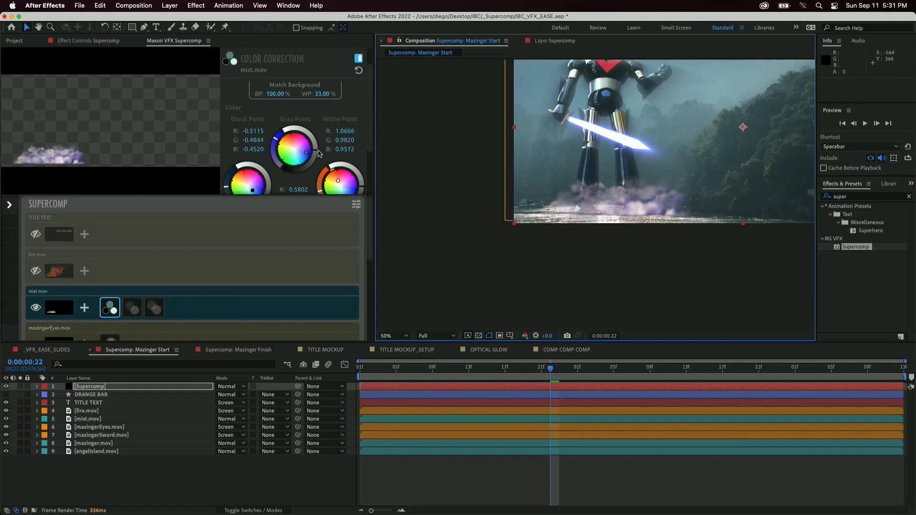
{"action": "left_click_drag", "start_coordinate": [314, 158], "coordinate": [309, 156]}
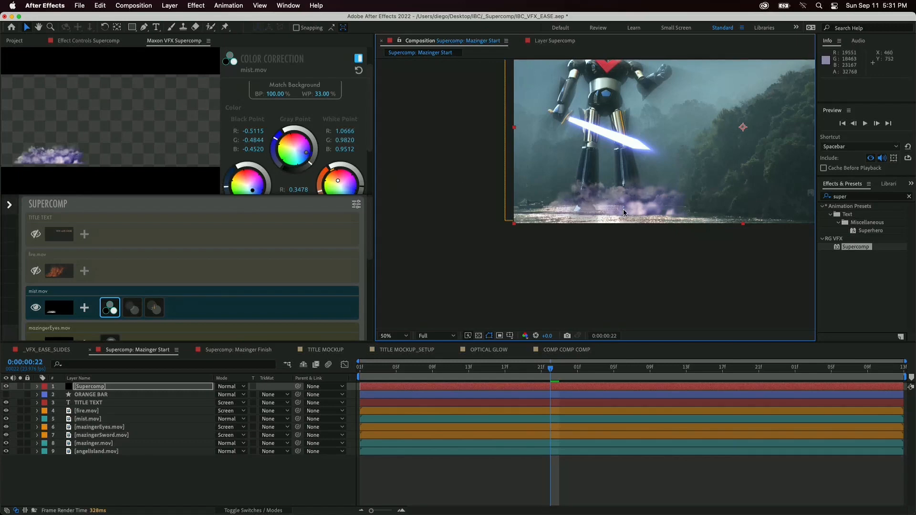
{"action": "key", "text": "slash"}
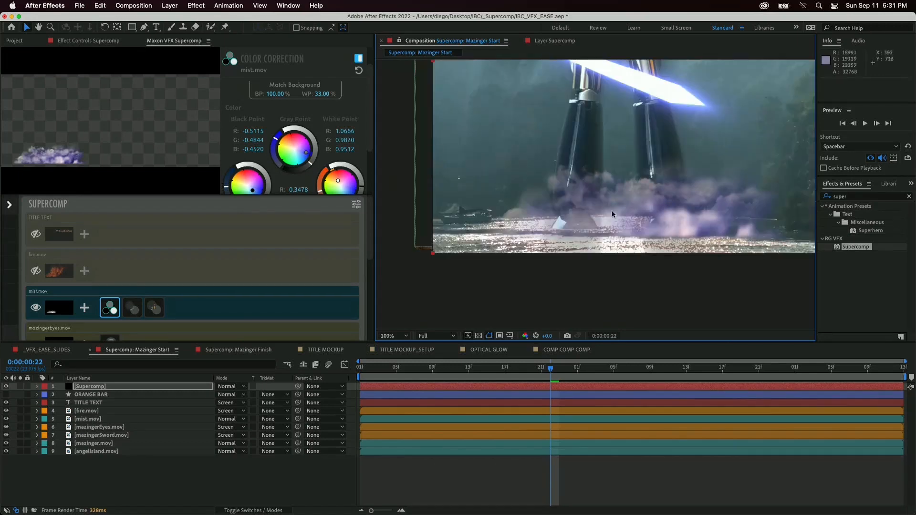
{"action": "left_click_drag", "start_coordinate": [276, 158], "coordinate": [301, 151]}
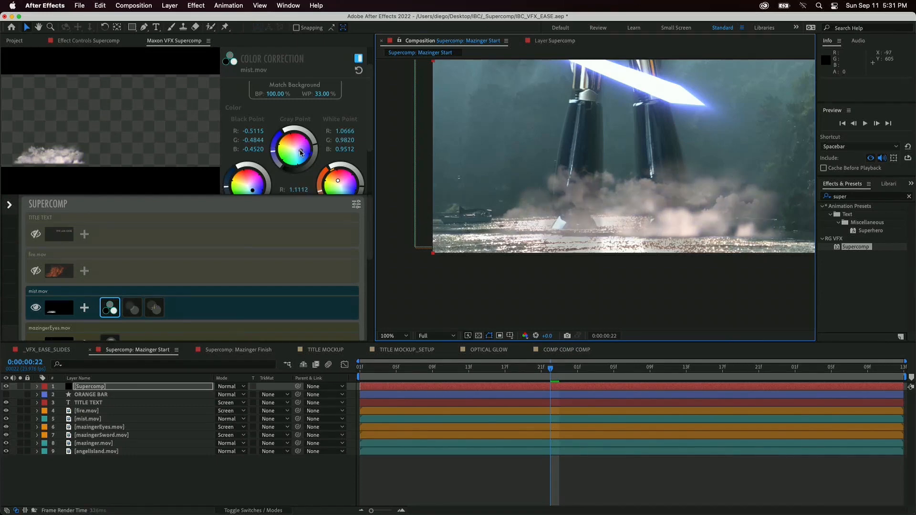
- Compare the mist with and without Color Correction, keep it enabled, and set its Amount to 80%
{"action": "left_click", "coordinate": [359, 58]}
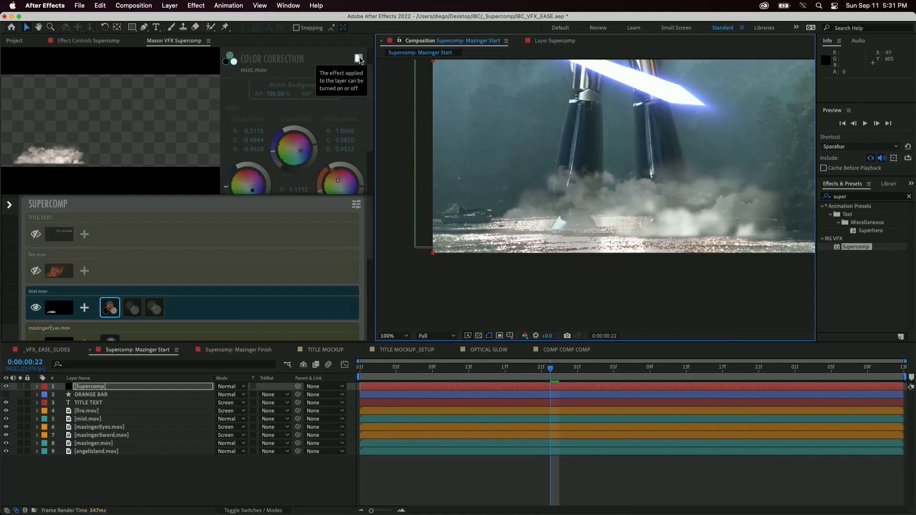
{"action": "left_click", "coordinate": [359, 58]}
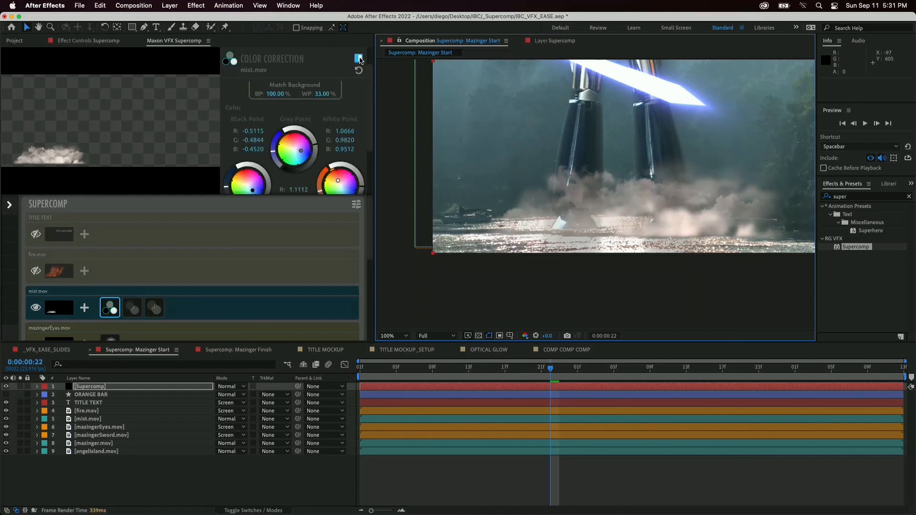
{"action": "scroll", "coordinate": [239, 91], "scroll_direction": "up", "scroll_amount": 2}
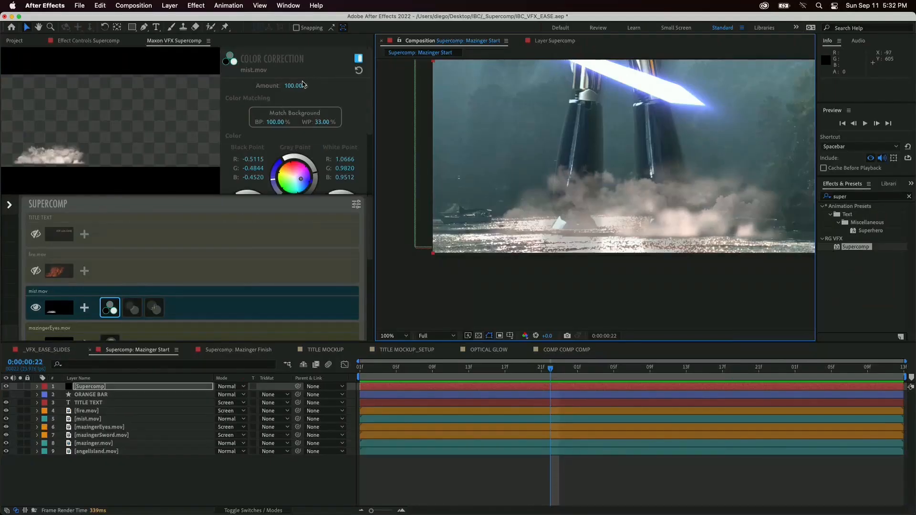
{"action": "left_click", "coordinate": [297, 86]}
{"action": "type", "text": "80"}
{"action": "key", "text": "Return"}
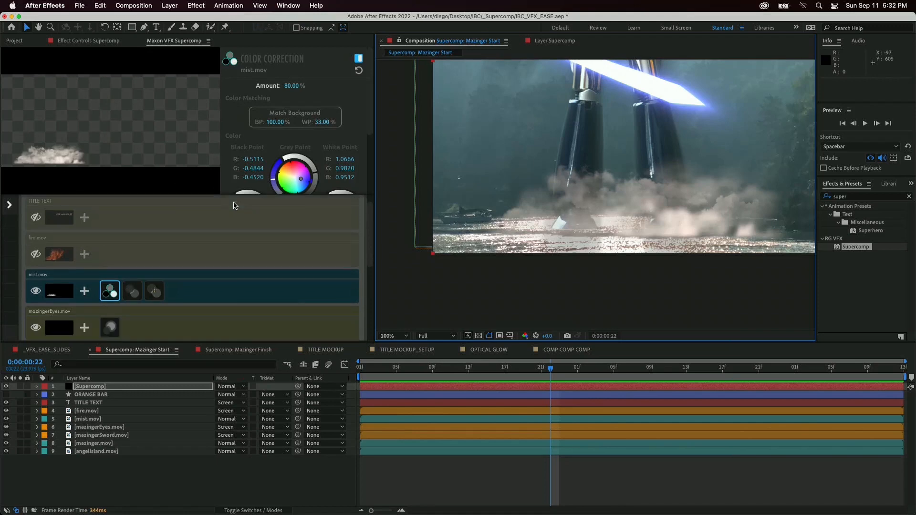
- Review the Supercomp layer stack and the effects offered for the additive mazingerEyes.mov layer, without adding any
{"action": "scroll", "coordinate": [130, 241], "scroll_direction": "down", "scroll_amount": 5}
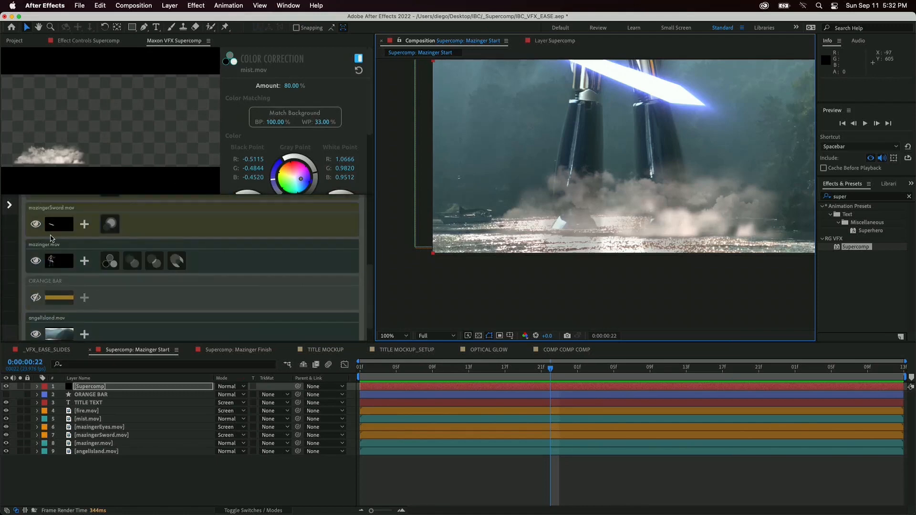
{"action": "scroll", "coordinate": [53, 239], "scroll_direction": "up", "scroll_amount": 2}
{"action": "left_click", "coordinate": [63, 250]}
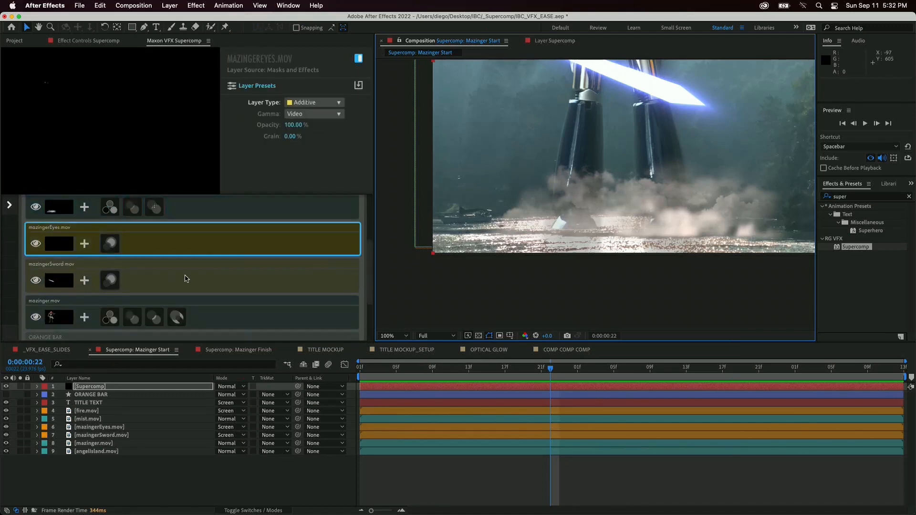
{"action": "scroll", "coordinate": [72, 250], "scroll_direction": "up", "scroll_amount": 4}
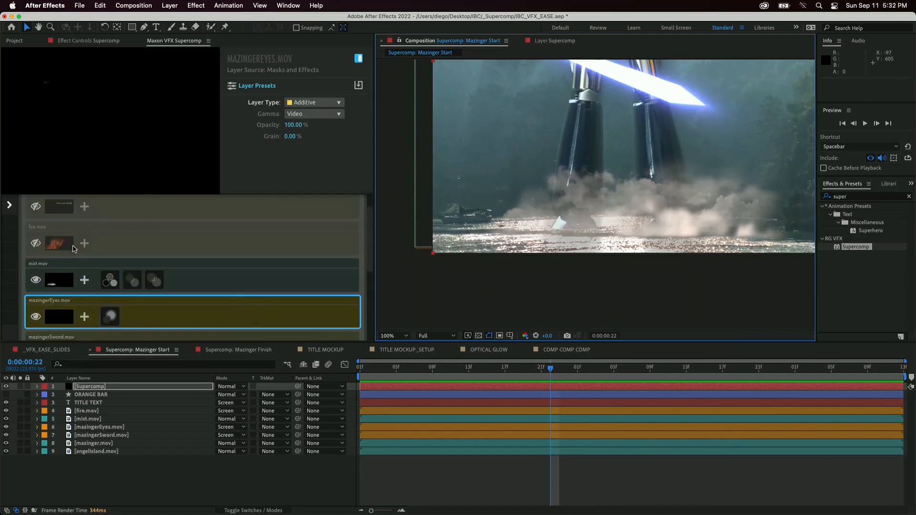
{"action": "scroll", "coordinate": [74, 252], "scroll_direction": "down", "scroll_amount": 5}
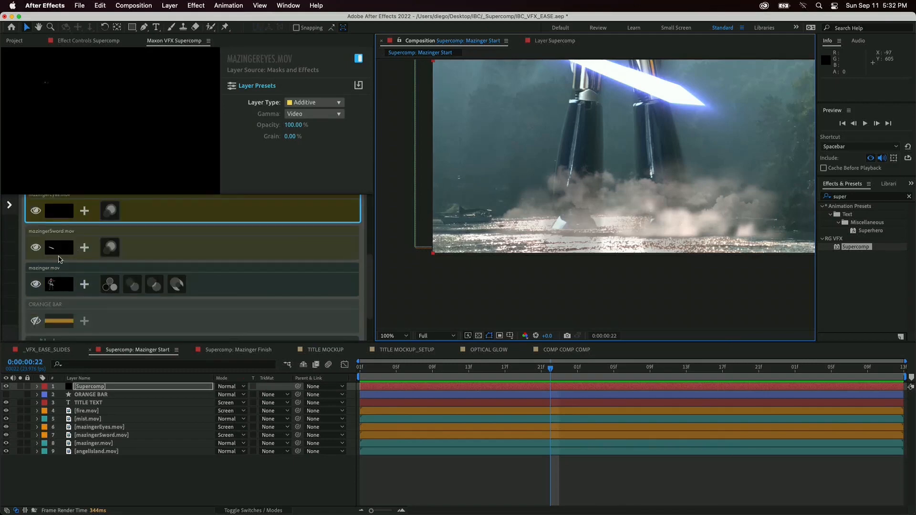
{"action": "scroll", "coordinate": [69, 242], "scroll_direction": "up", "scroll_amount": 2}
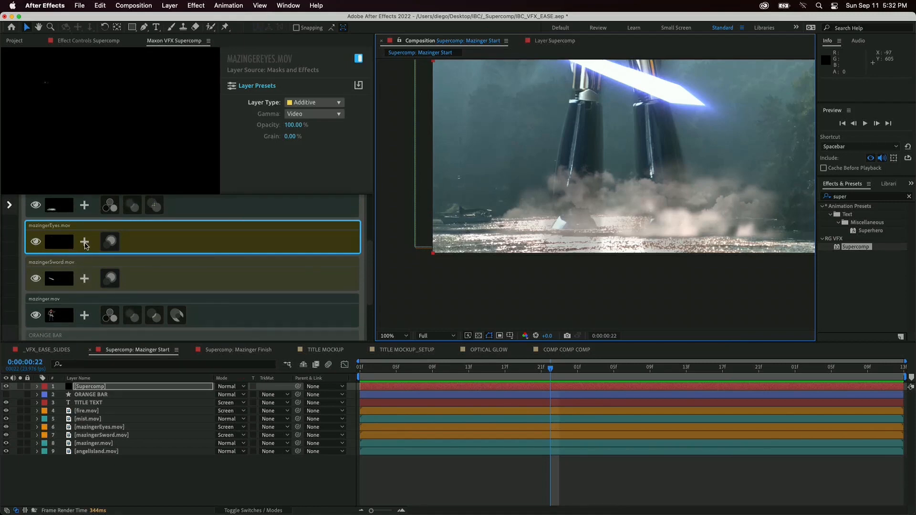
{"action": "left_click", "coordinate": [84, 243]}
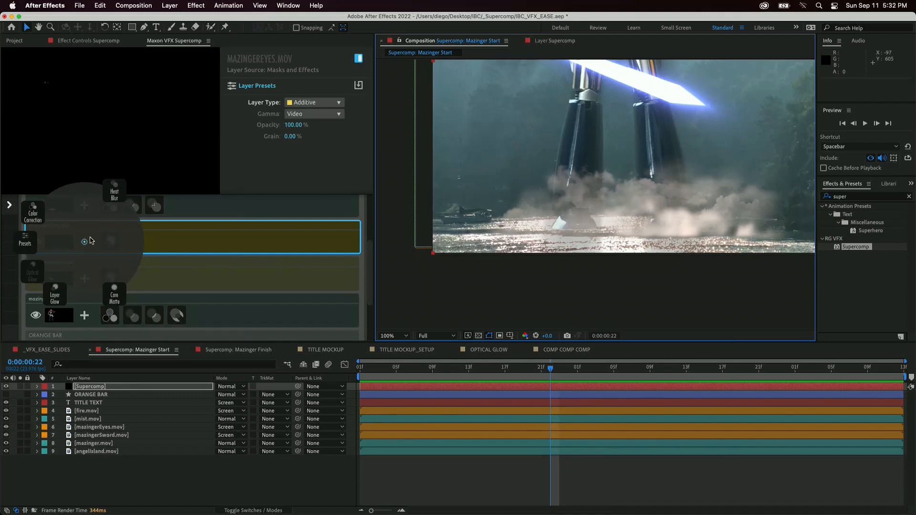
{"action": "left_click", "coordinate": [166, 237]}
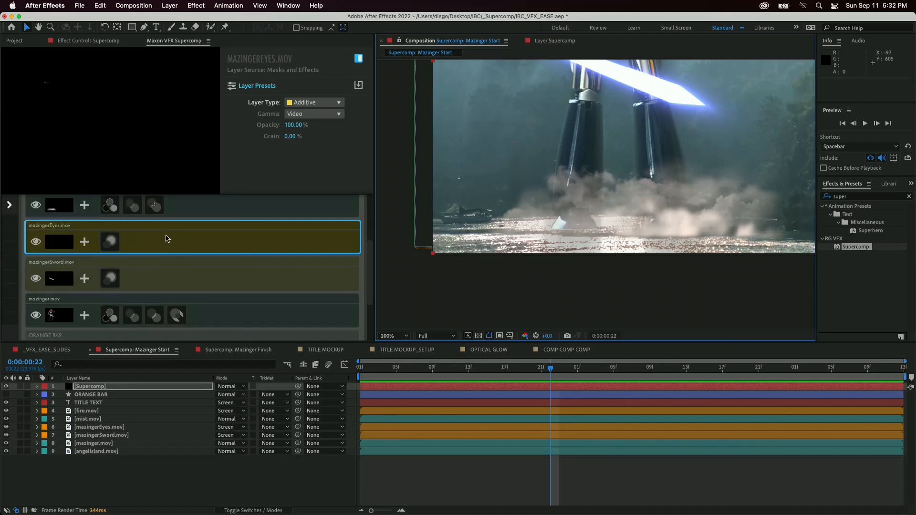
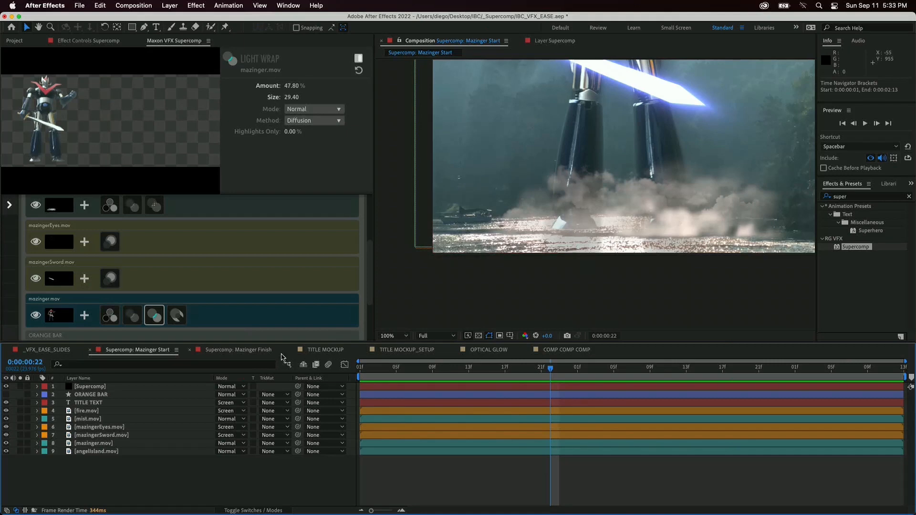
- Open the TITLE MOCKUP_SETUP composition and show its whole frame at 12.5%
{"action": "left_click", "coordinate": [371, 352]}
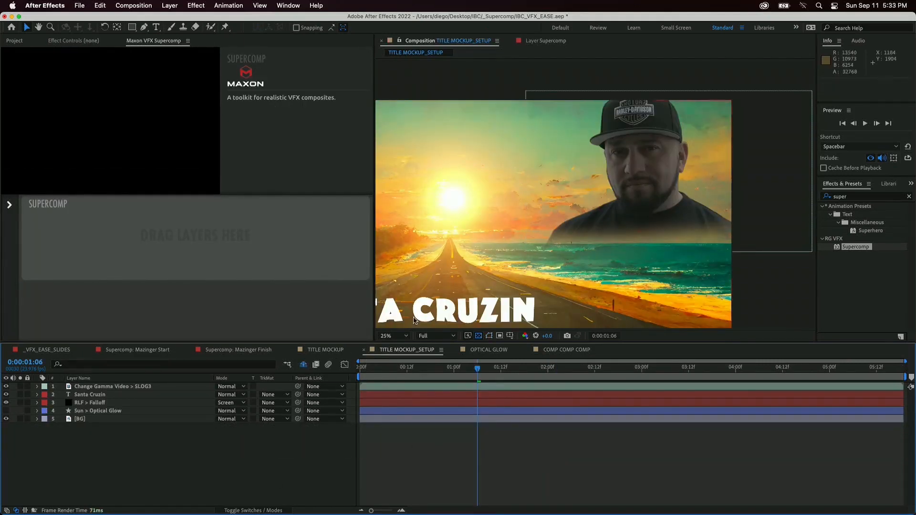
{"action": "scroll", "coordinate": [485, 215], "scroll_direction": "up", "scroll_amount": 2}
{"action": "scroll", "coordinate": [485, 214], "scroll_direction": "up", "scroll_amount": 1}
{"action": "scroll", "coordinate": [484, 214], "scroll_direction": "down", "scroll_amount": 3}
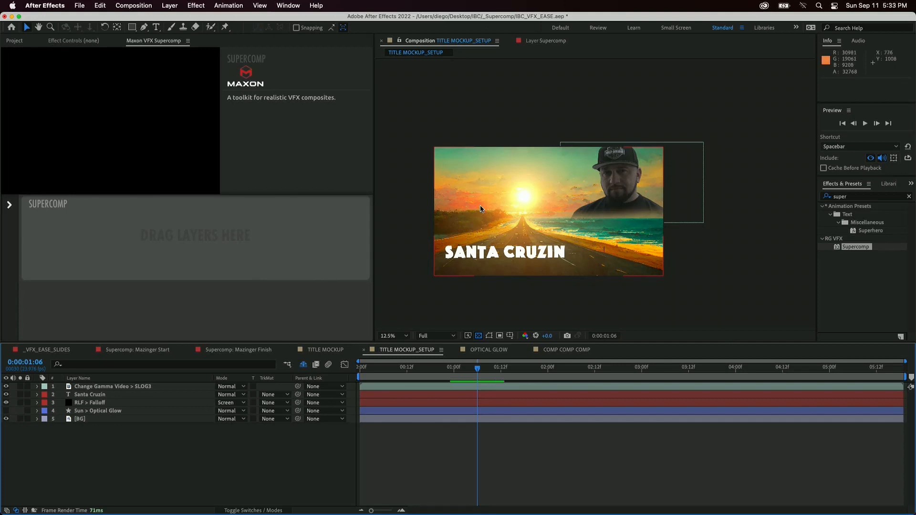
- Compare the Santa Cruzin title shot with and without the RLF > Falloff layer, leaving it visible, and view the frame at 25%
{"action": "left_click", "coordinate": [6, 404]}
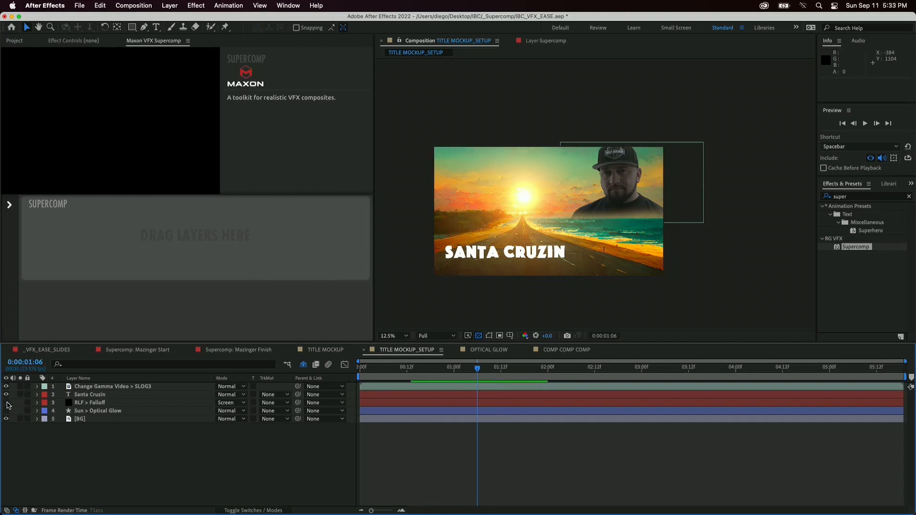
{"action": "left_click", "coordinate": [7, 403]}
{"action": "key", "text": "h"}
{"action": "key", "text": "period"}
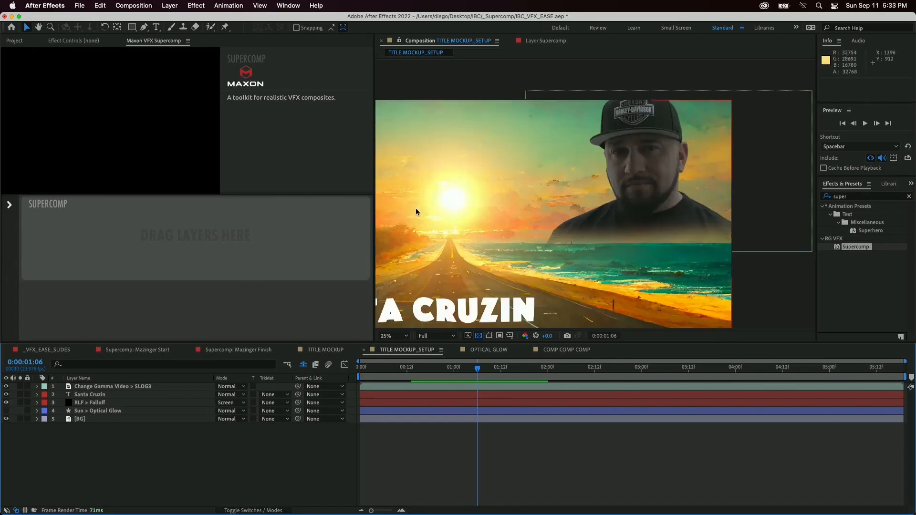
- Hide the RLF > Falloff layer and show the Sun > Optical Glow layer in TITLE MOCKUP_SETUP
{"action": "double_click", "coordinate": [90, 402]}
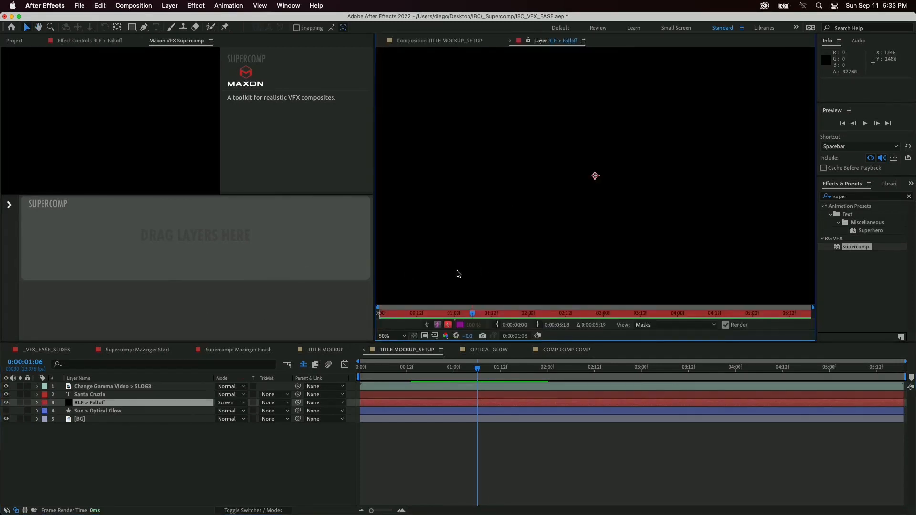
{"action": "left_click", "coordinate": [456, 42]}
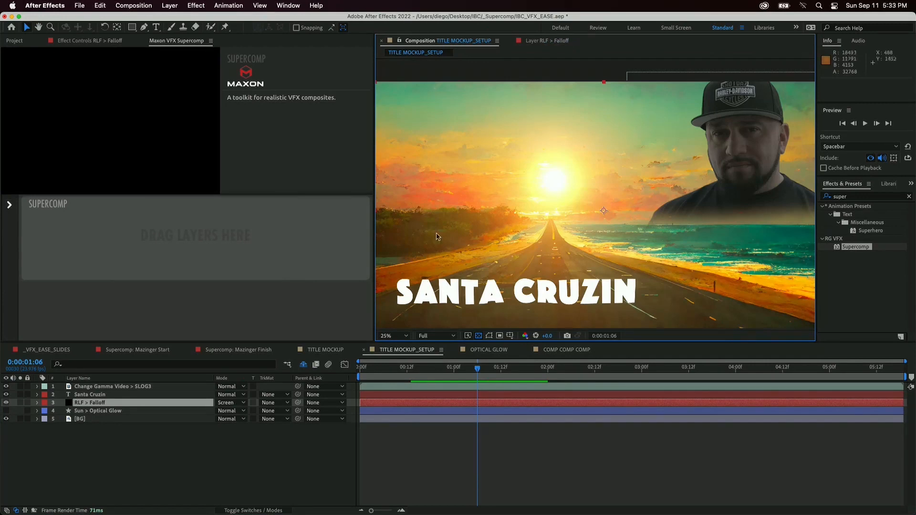
{"action": "left_click", "coordinate": [7, 404]}
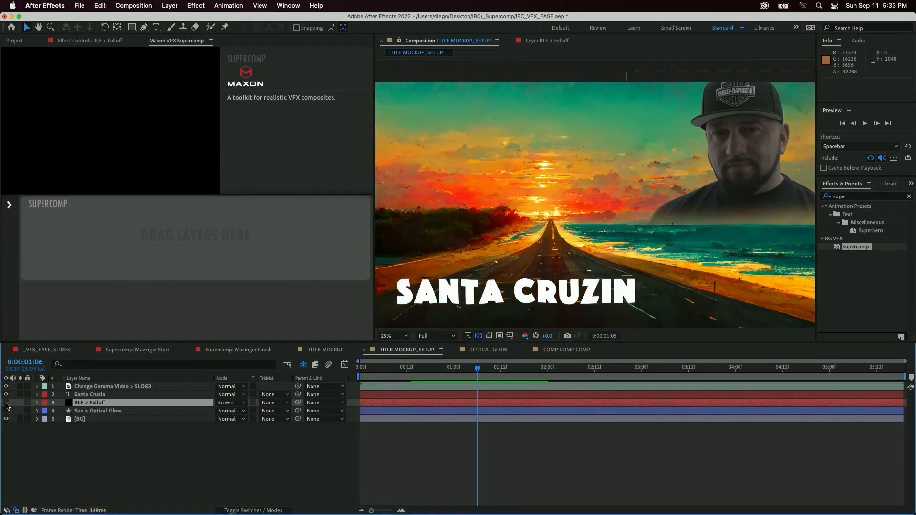
{"action": "left_click", "coordinate": [6, 411]}
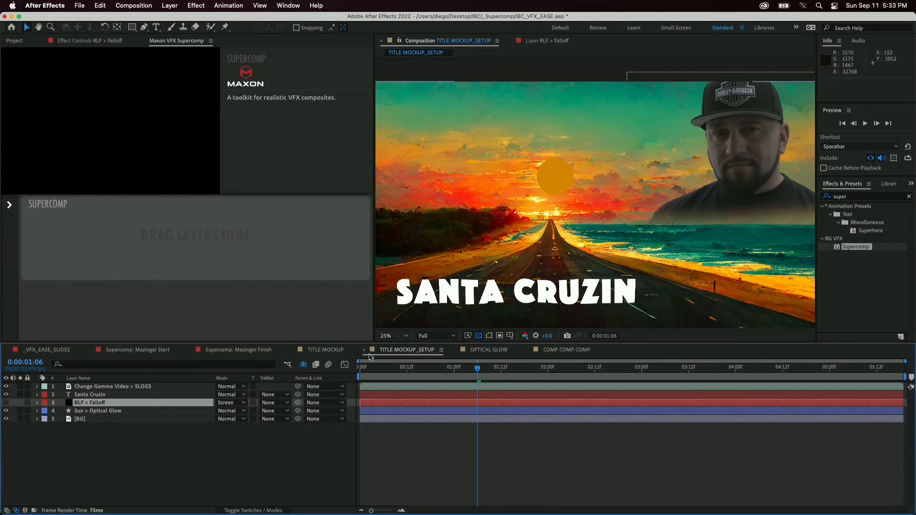
{"action": "left_click", "coordinate": [239, 456]}
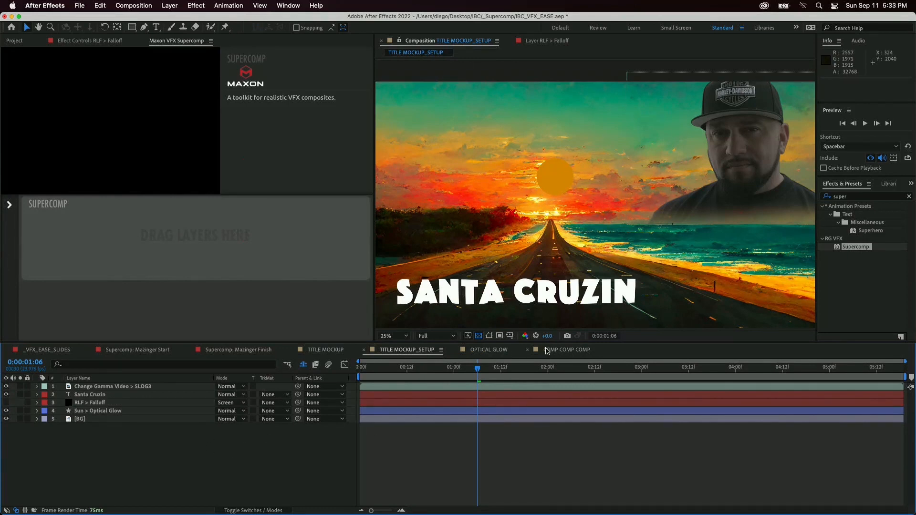
- Look at the finished TITLE MOCKUP composition, return to TITLE MOCKUP_SETUP and scrub the title shot to 0:00:03:07
{"action": "left_click", "coordinate": [325, 350]}
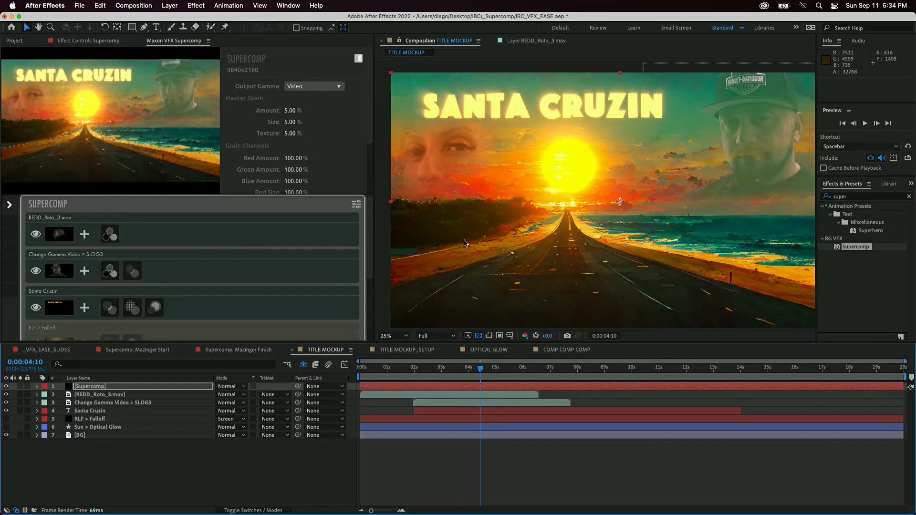
{"action": "left_click", "coordinate": [424, 352]}
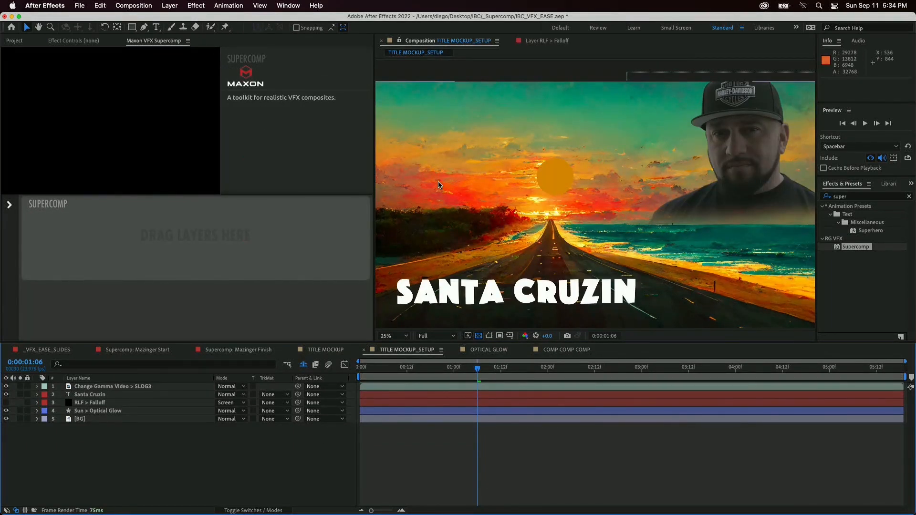
{"action": "left_click_drag", "start_coordinate": [481, 372], "coordinate": [656, 379]}
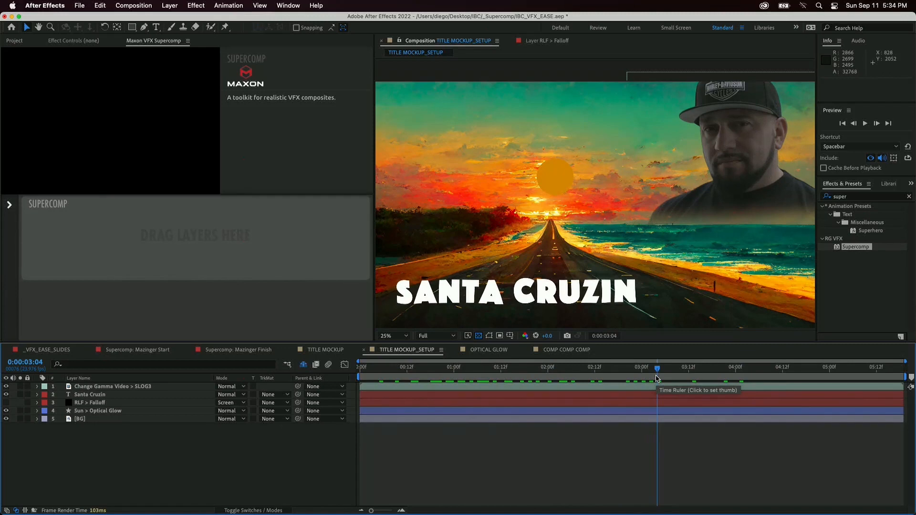
{"action": "left_click_drag", "start_coordinate": [510, 378], "coordinate": [669, 373]}
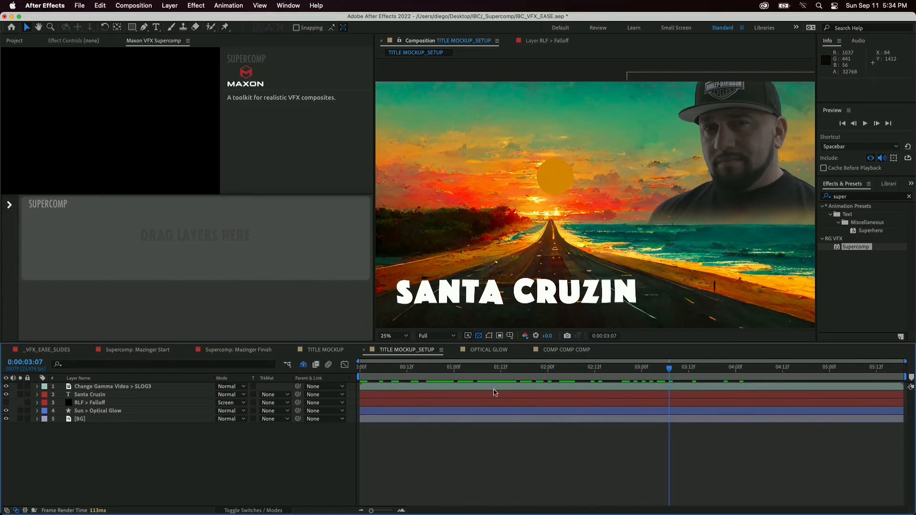
- Apply Supercomp above the top layer and add the BG, Sun > Optical Glow, RLF > Falloff, Santa Cruzin and Sammy_Roto_2.mov source layers to it
{"action": "left_click", "coordinate": [859, 249]}
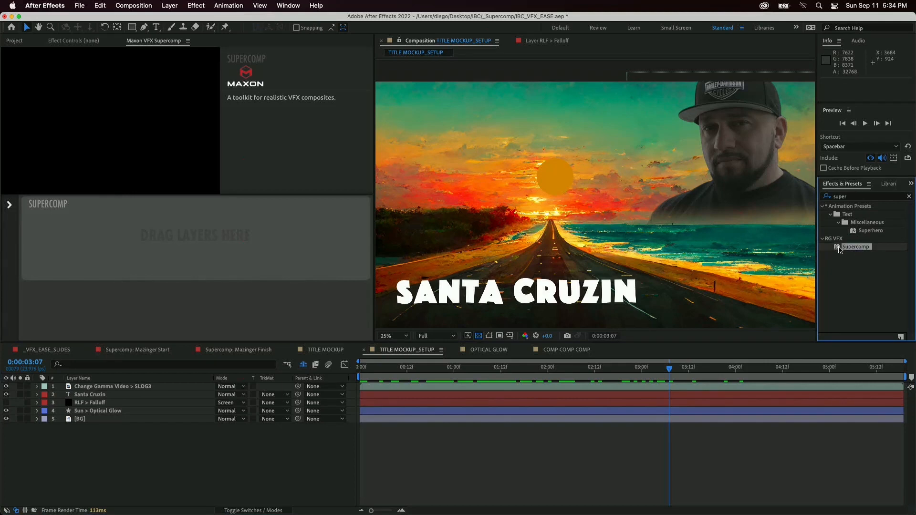
{"action": "left_click_drag", "start_coordinate": [840, 249], "coordinate": [206, 389]}
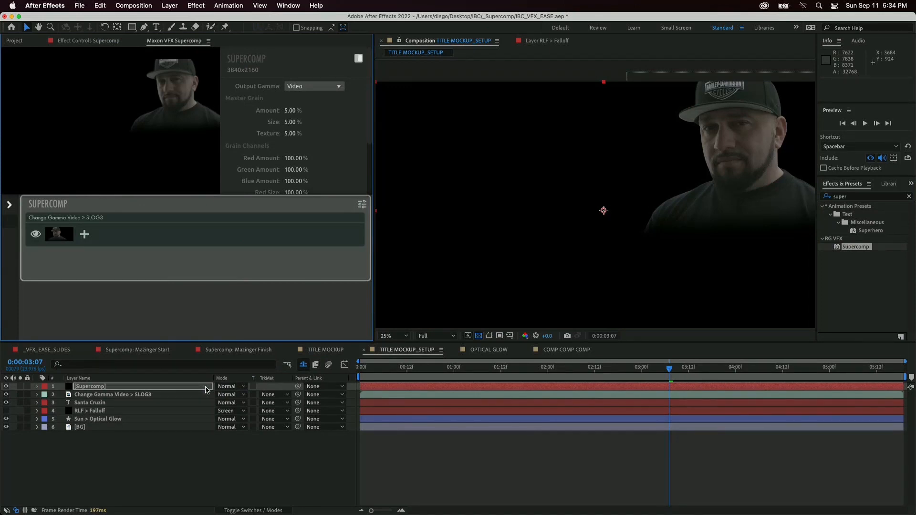
{"action": "left_click", "coordinate": [10, 208]}
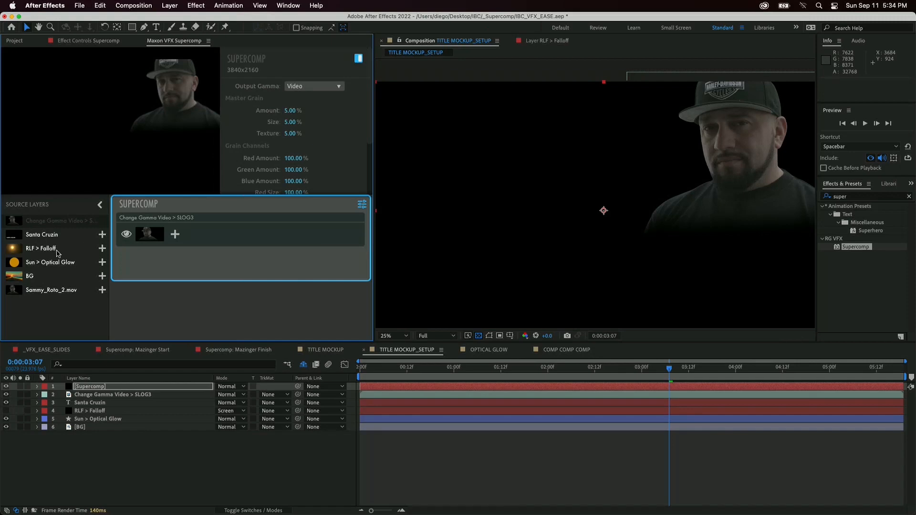
{"action": "left_click", "coordinate": [102, 277]}
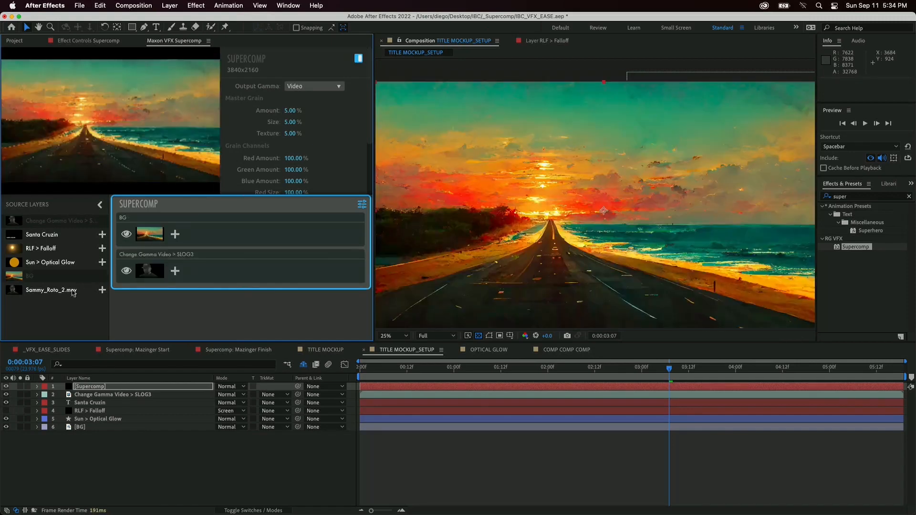
{"action": "left_click", "coordinate": [102, 263]}
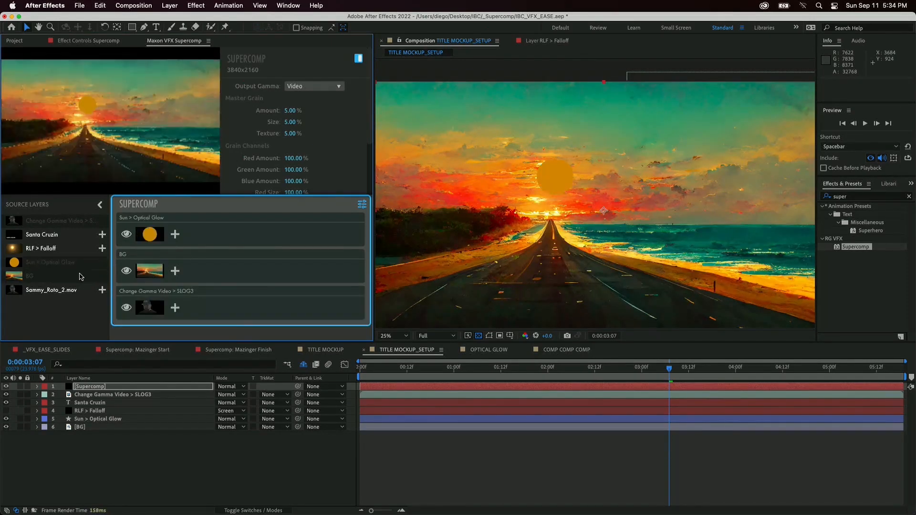
{"action": "left_click", "coordinate": [102, 248]}
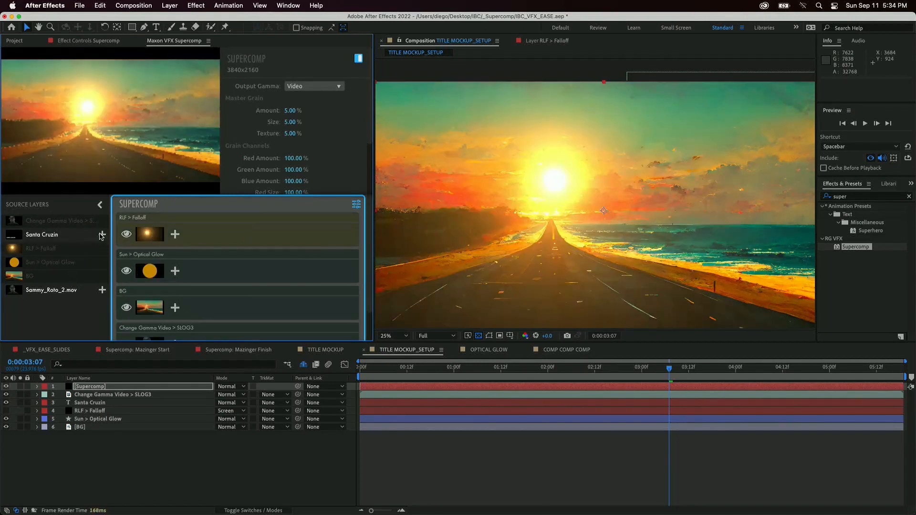
{"action": "left_click", "coordinate": [102, 234]}
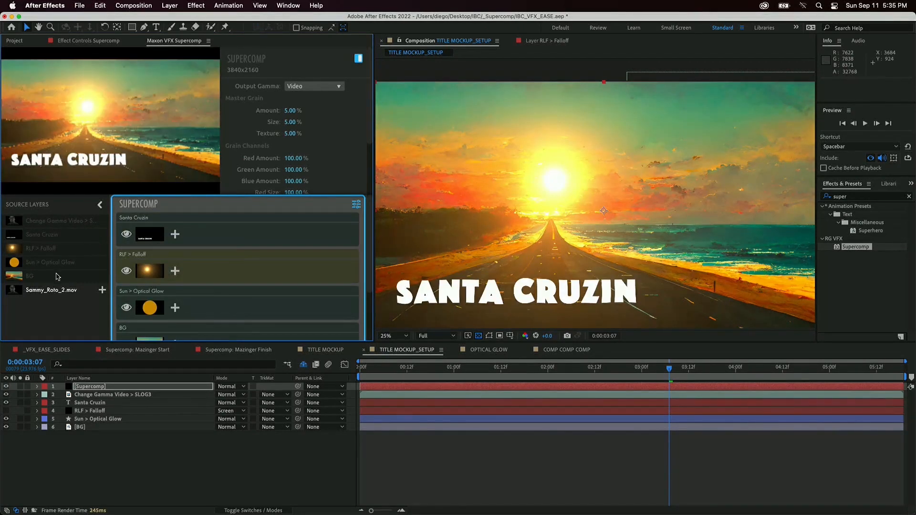
{"action": "left_click", "coordinate": [102, 290]}
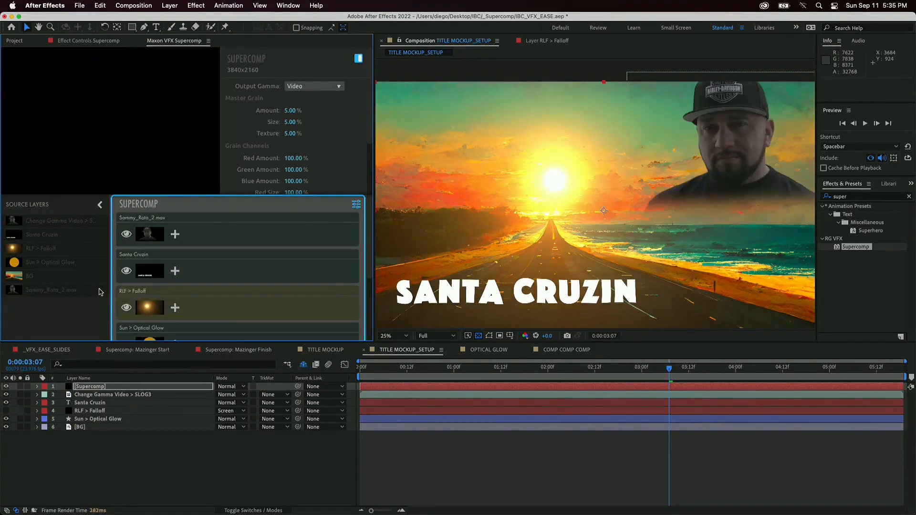
- Hide the RLF > Falloff layer within the Supercomp stack
{"action": "scroll", "coordinate": [196, 250], "scroll_direction": "down", "scroll_amount": 3}
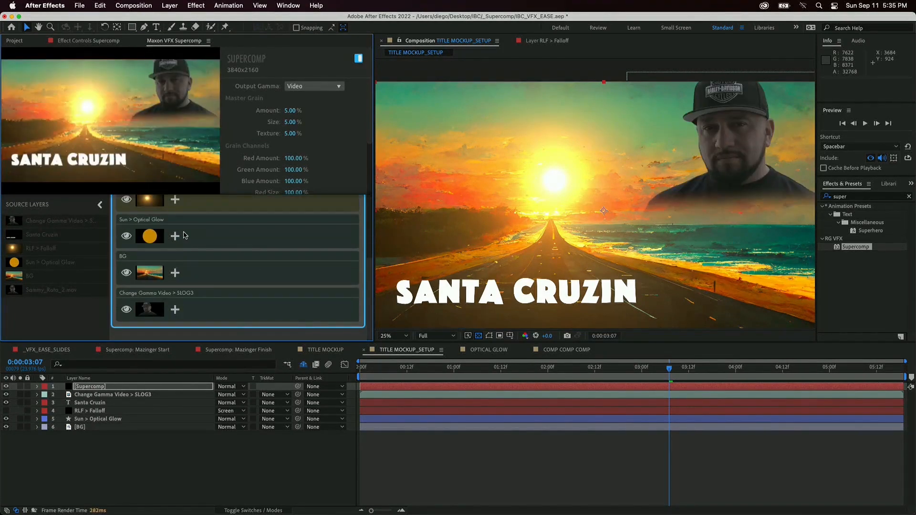
{"action": "scroll", "coordinate": [186, 237], "scroll_direction": "up", "scroll_amount": 3}
{"action": "left_click", "coordinate": [127, 307]}
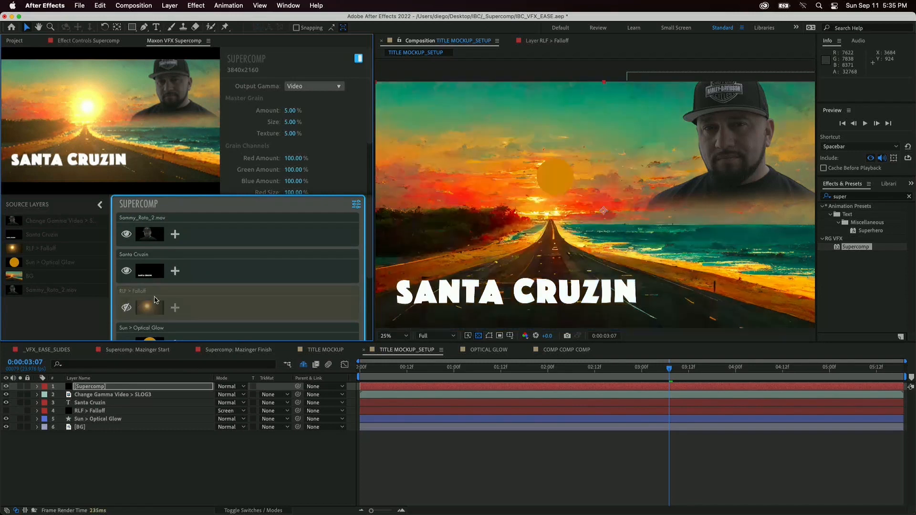
- Move the Change Gamma Video > SLOG3 layer above BG in the Supercomp stack
{"action": "scroll", "coordinate": [213, 258], "scroll_direction": "down", "scroll_amount": 3}
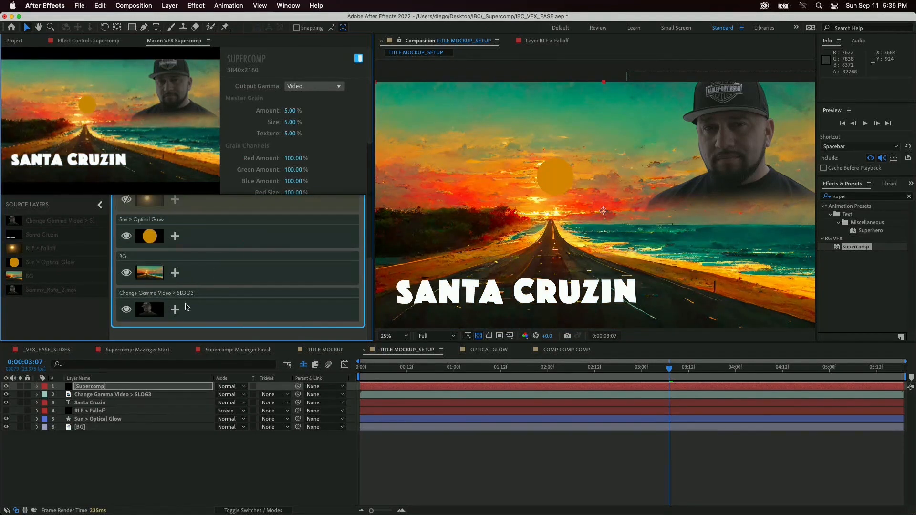
{"action": "left_click_drag", "start_coordinate": [158, 305], "coordinate": [159, 285]}
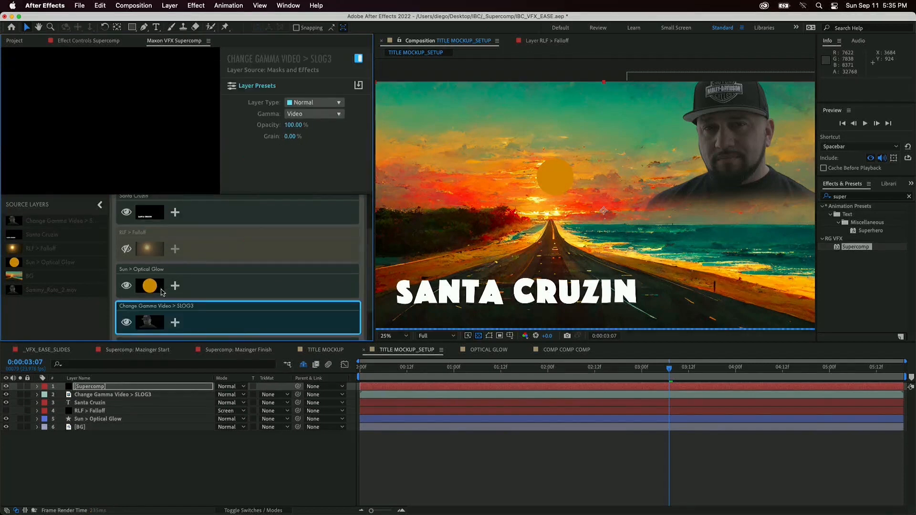
{"action": "scroll", "coordinate": [210, 283], "scroll_direction": "up", "scroll_amount": 1}
{"action": "scroll", "coordinate": [155, 261], "scroll_direction": "up", "scroll_amount": 3}
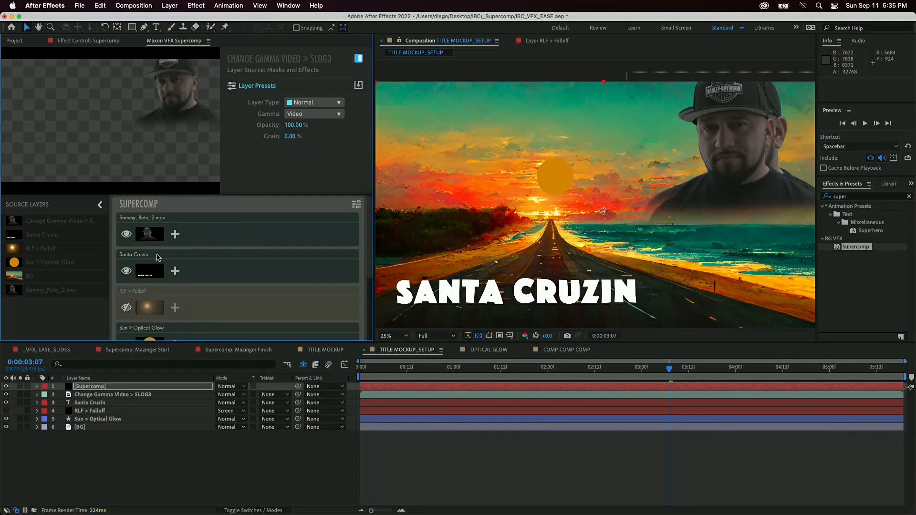
{"action": "scroll", "coordinate": [189, 255], "scroll_direction": "down", "scroll_amount": 3}
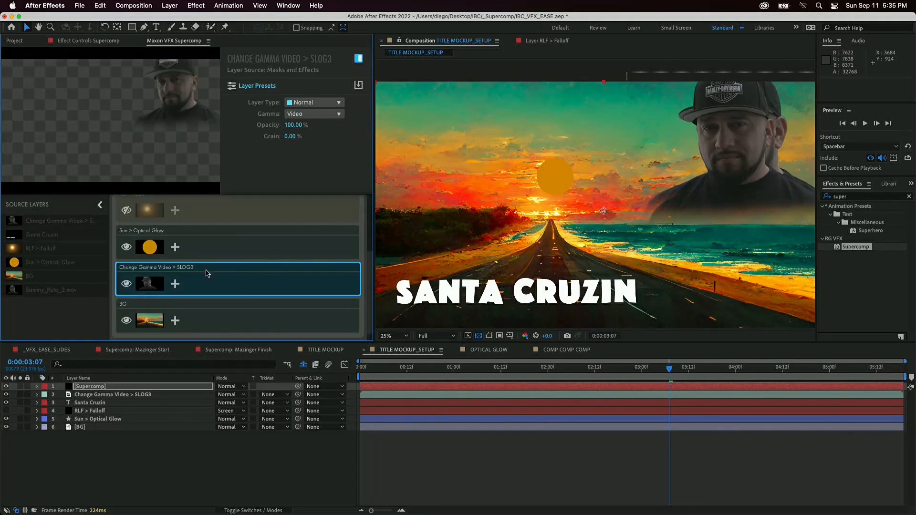
- Remove the duplicate portrait layer Sammy_Roto_2.mov from the Supercomp stack
{"action": "scroll", "coordinate": [187, 278], "scroll_direction": "up", "scroll_amount": 3}
{"action": "left_click", "coordinate": [198, 237]}
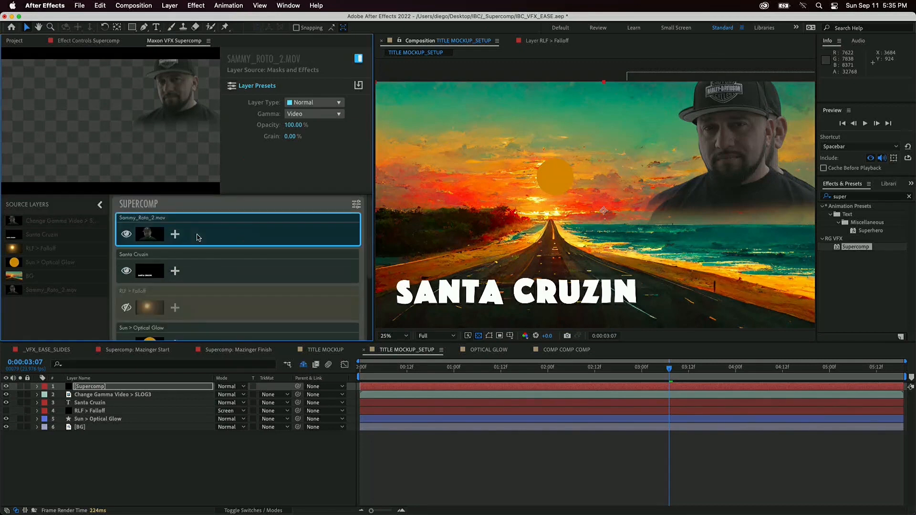
{"action": "key", "text": "Delete"}
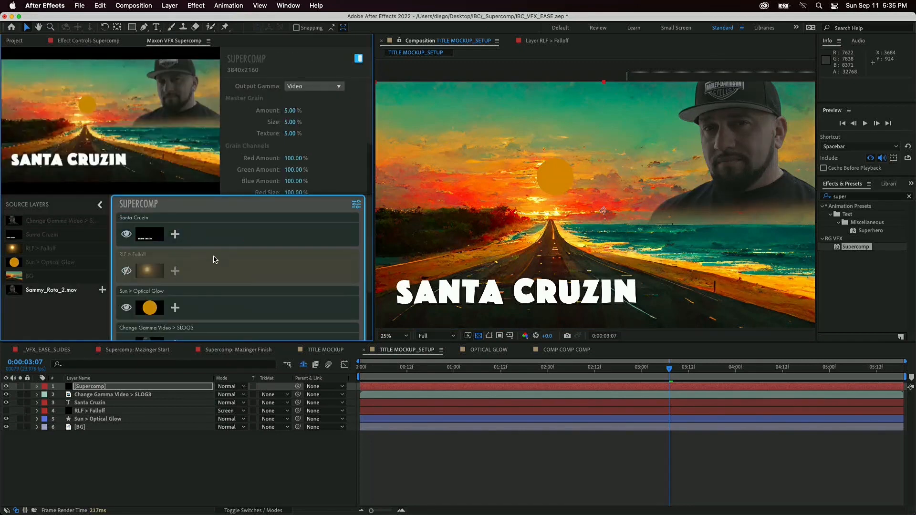
- Review the Supercomp layer stack in an enlarged view, restore the layout and set the current time to 0:00:02:12
{"action": "scroll", "coordinate": [215, 260], "scroll_direction": "down", "scroll_amount": 2}
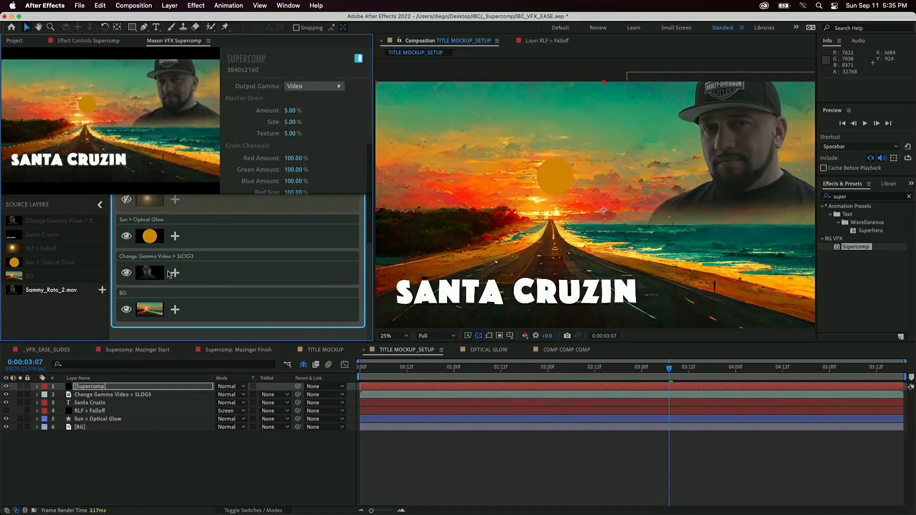
{"action": "key", "text": "grave"}
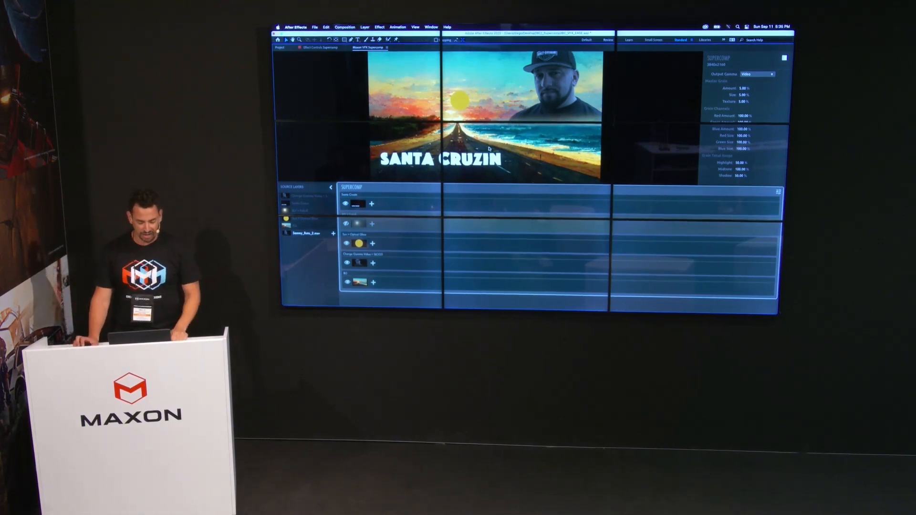
{"action": "left_click", "coordinate": [470, 263]}
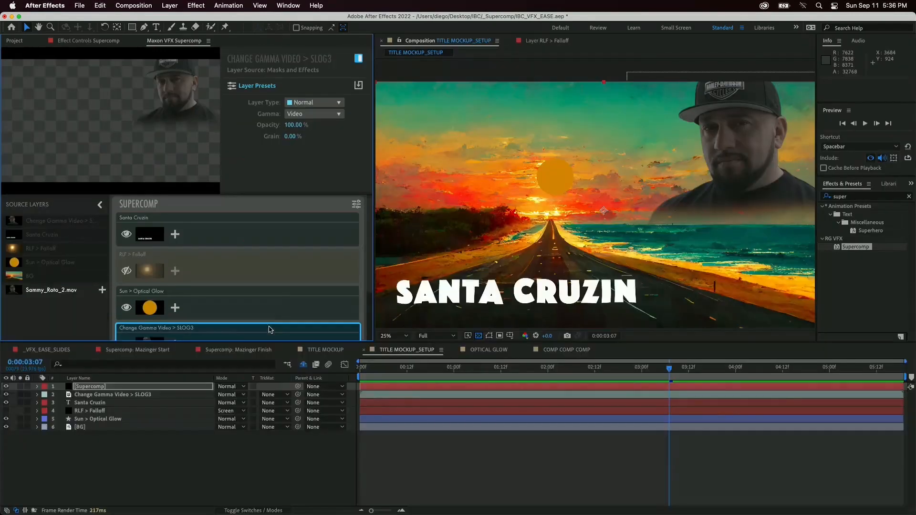
{"action": "key", "text": "grave"}
{"action": "left_click_drag", "start_coordinate": [500, 370], "coordinate": [596, 377]}
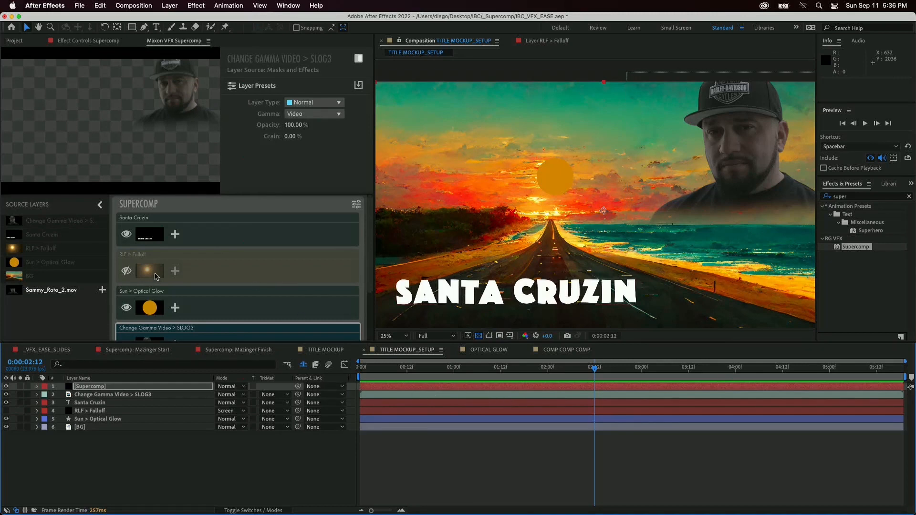
- Set the Gamma of the Change Gamma Video > SLOG3 layer to SLog3 in Supercomp
{"action": "scroll", "coordinate": [241, 273], "scroll_direction": "down", "scroll_amount": 3}
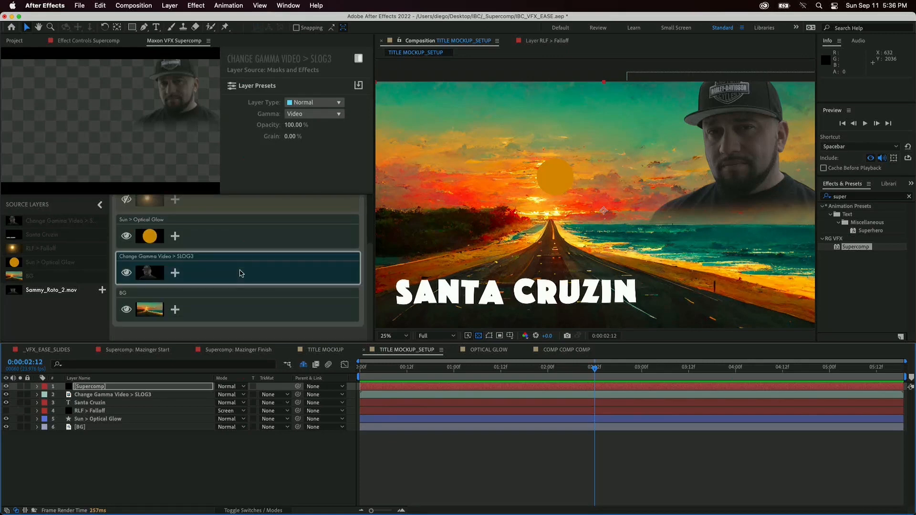
{"action": "left_click", "coordinate": [235, 276]}
{"action": "left_click", "coordinate": [324, 119]}
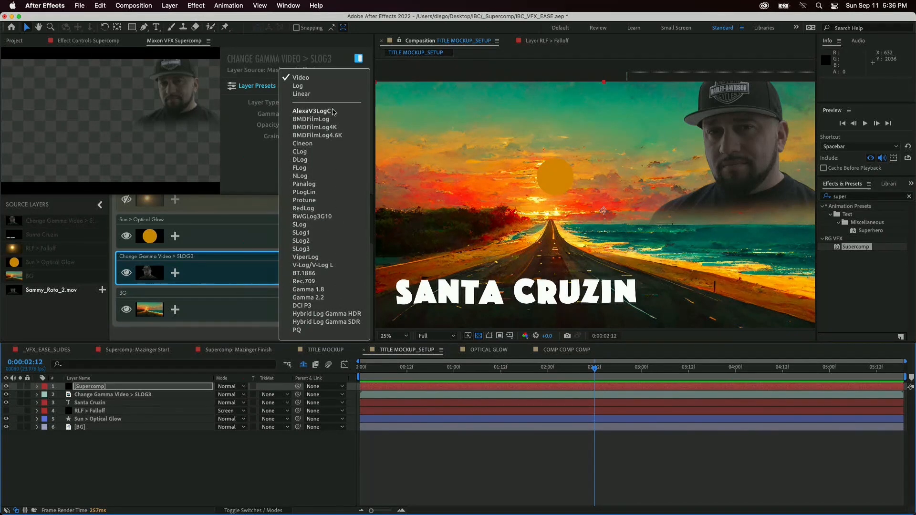
{"action": "left_click", "coordinate": [321, 251]}
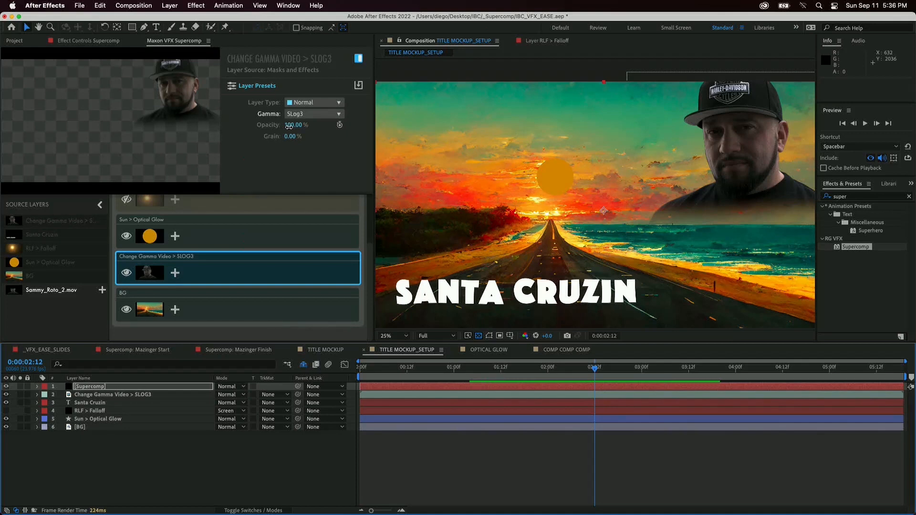
- Try 60% Opacity on the Change Gamma Video > SLOG3 layer, and settle on 80%
{"action": "left_click", "coordinate": [294, 126]}
{"action": "type", "text": "60"}
{"action": "key", "text": "Return"}
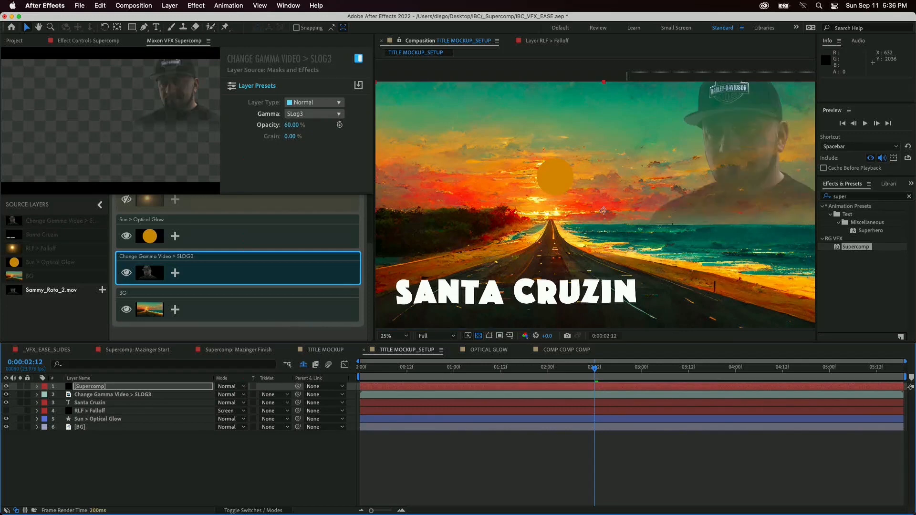
{"action": "left_click", "coordinate": [292, 125]}
{"action": "type", "text": "80"}
{"action": "key", "text": "Return"}
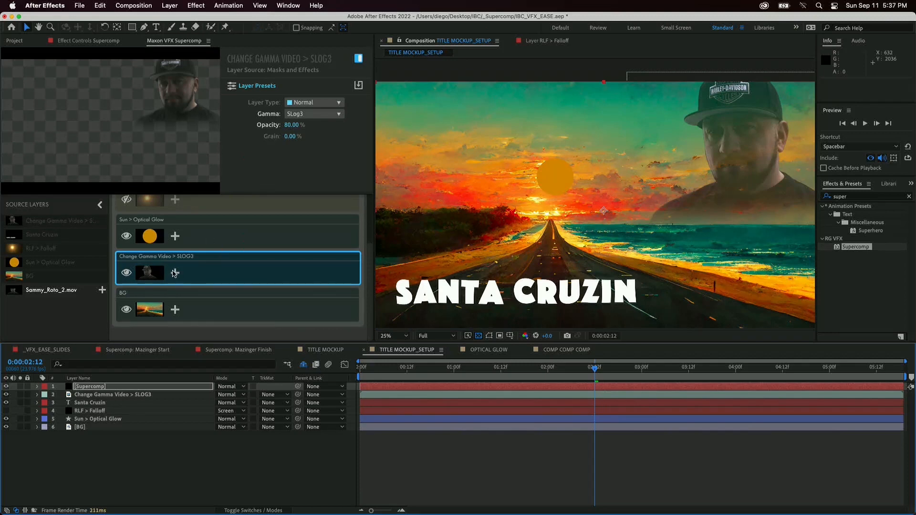
- Add a Color Correction effect to the Change Gamma Video > SLOG3 layer and match its colors to the background
{"action": "left_click", "coordinate": [175, 273]}
{"action": "left_click", "coordinate": [126, 253]}
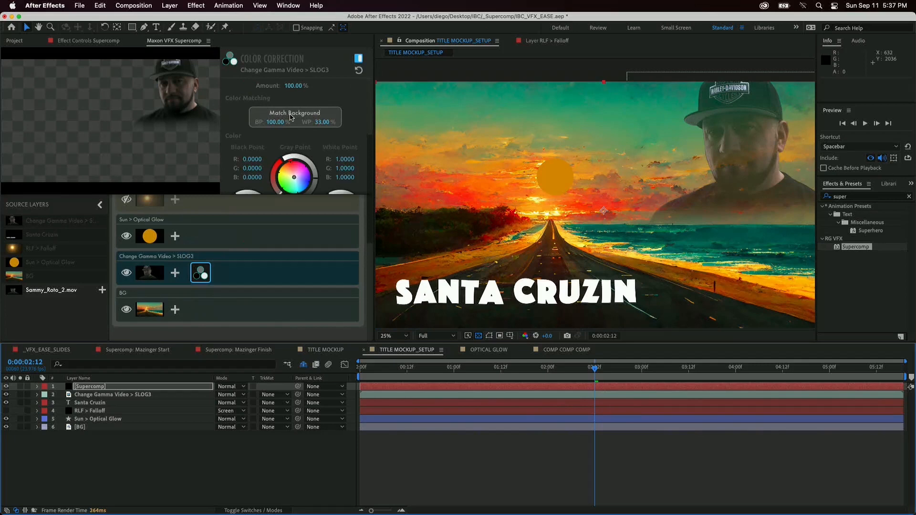
{"action": "left_click", "coordinate": [292, 116]}
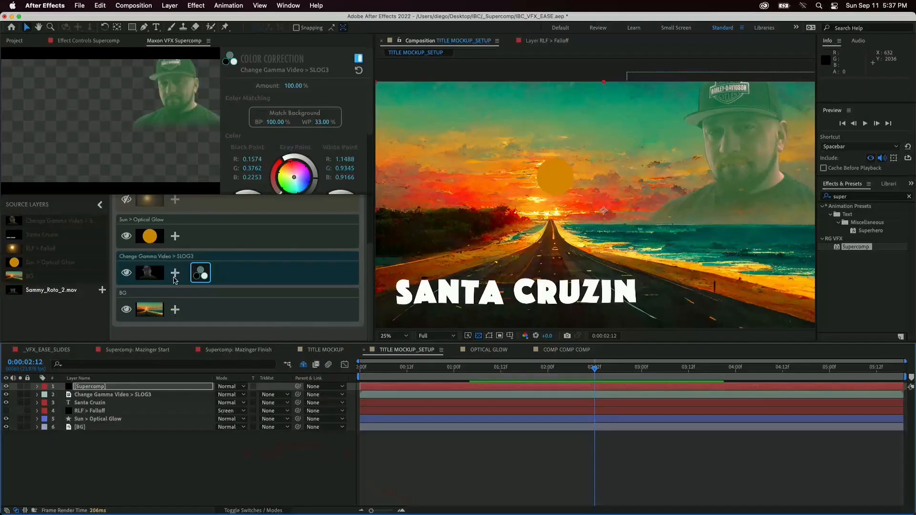
- Add an Edge Erode effect to the Change Gamma Video > SLOG3 layer and set its Amount to 96%
{"action": "left_click", "coordinate": [175, 275]}
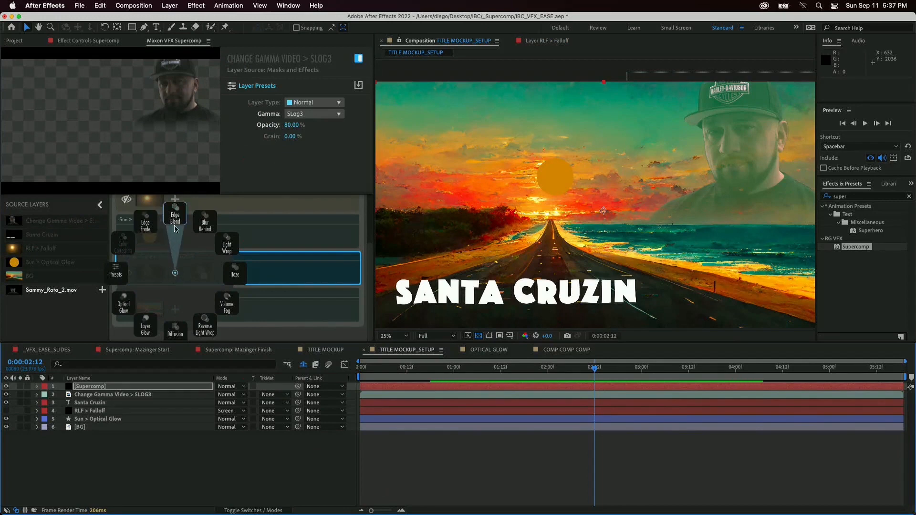
{"action": "left_click", "coordinate": [149, 231]}
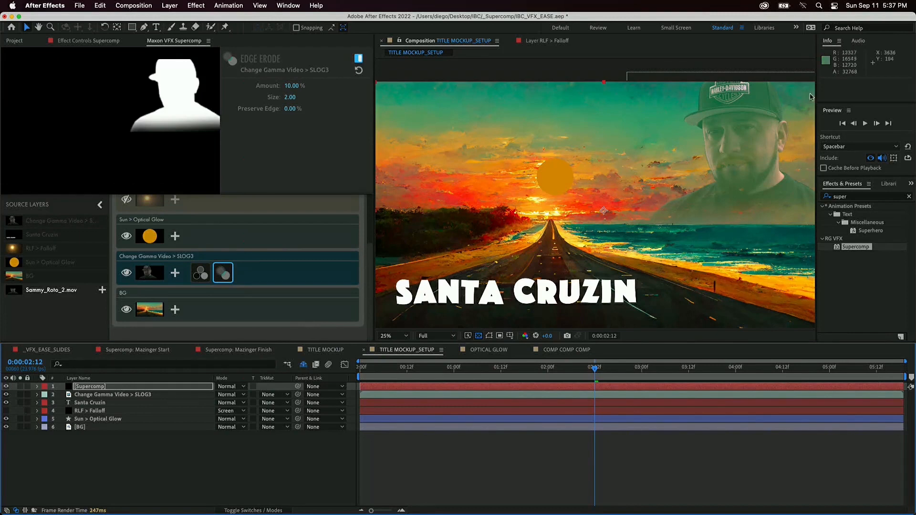
{"action": "key", "text": "period"}
{"action": "key", "text": "period"}
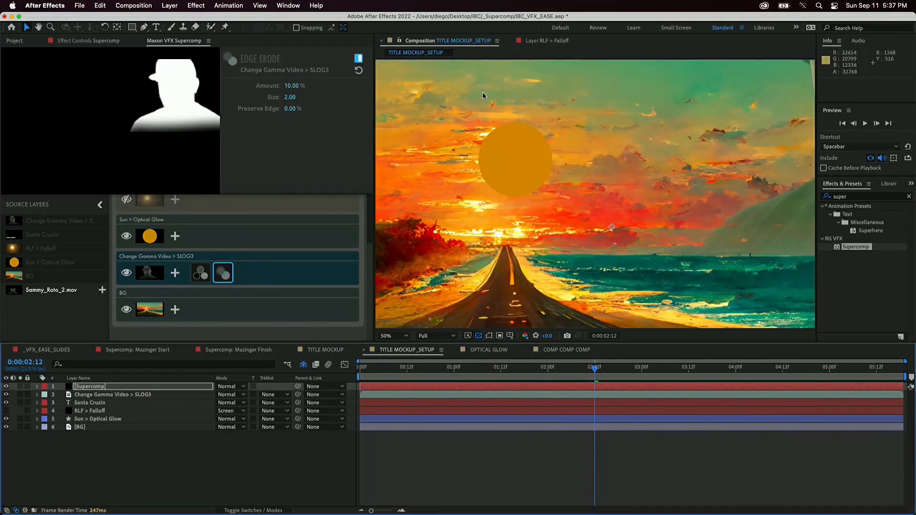
{"action": "key", "text": "h"}
{"action": "left_click_drag", "start_coordinate": [670, 114], "coordinate": [366, 207]}
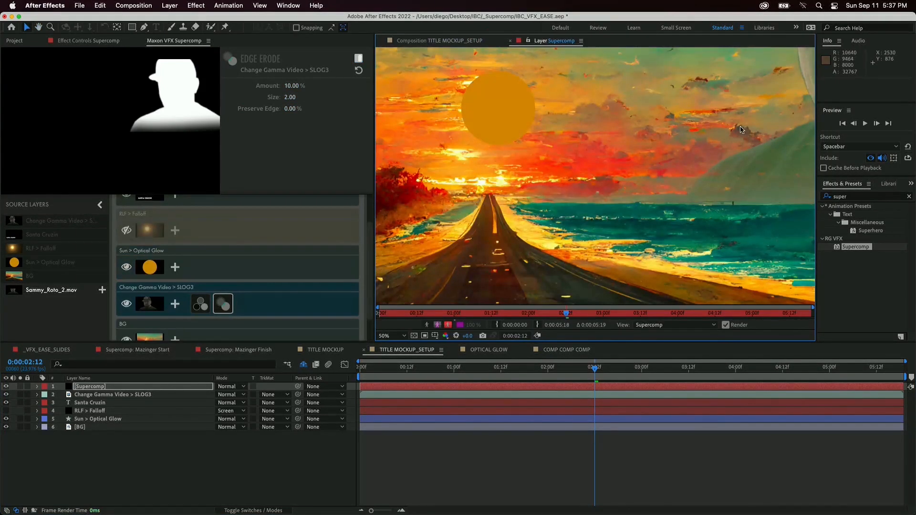
{"action": "key", "text": "h"}
{"action": "left_click_drag", "start_coordinate": [743, 130], "coordinate": [425, 234]}
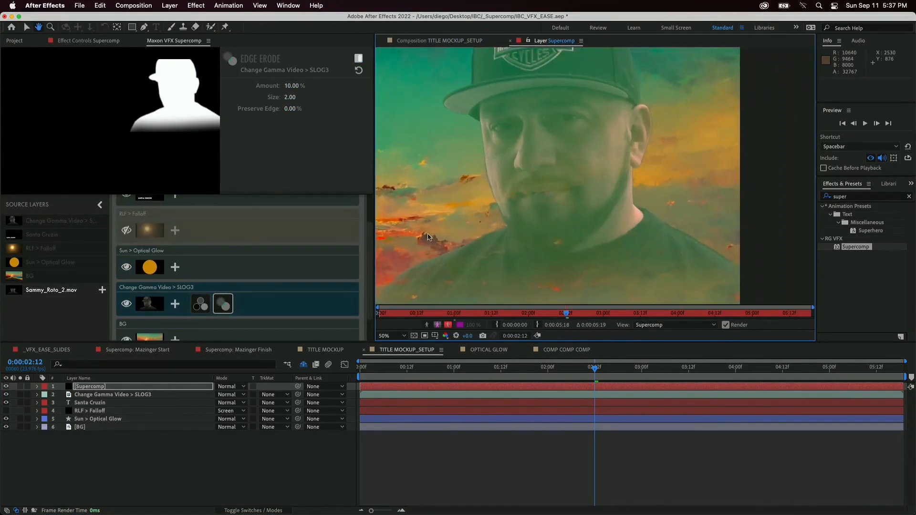
{"action": "left_click", "coordinate": [468, 42]}
{"action": "scroll", "coordinate": [664, 113], "scroll_direction": "up", "scroll_amount": 2}
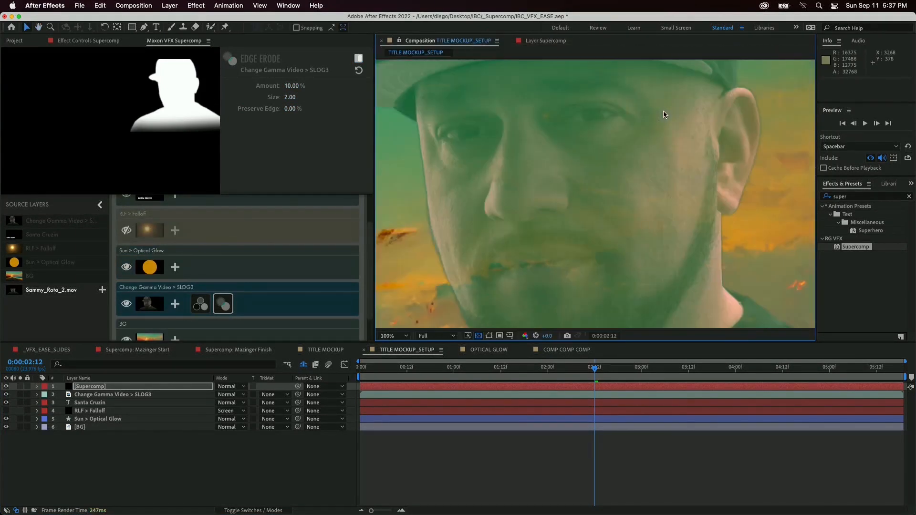
{"action": "key", "text": "h"}
{"action": "left_click_drag", "start_coordinate": [563, 123], "coordinate": [433, 137]}
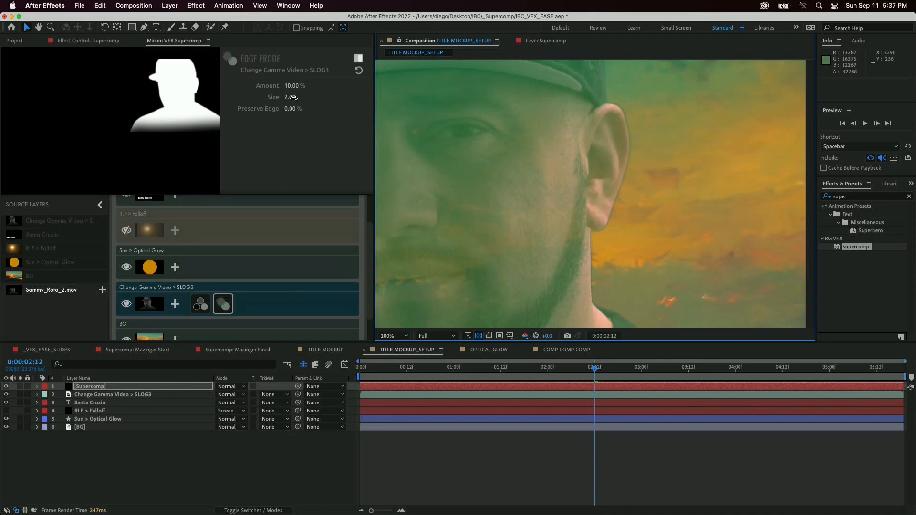
{"action": "left_click_drag", "start_coordinate": [293, 88], "coordinate": [294, 88]}
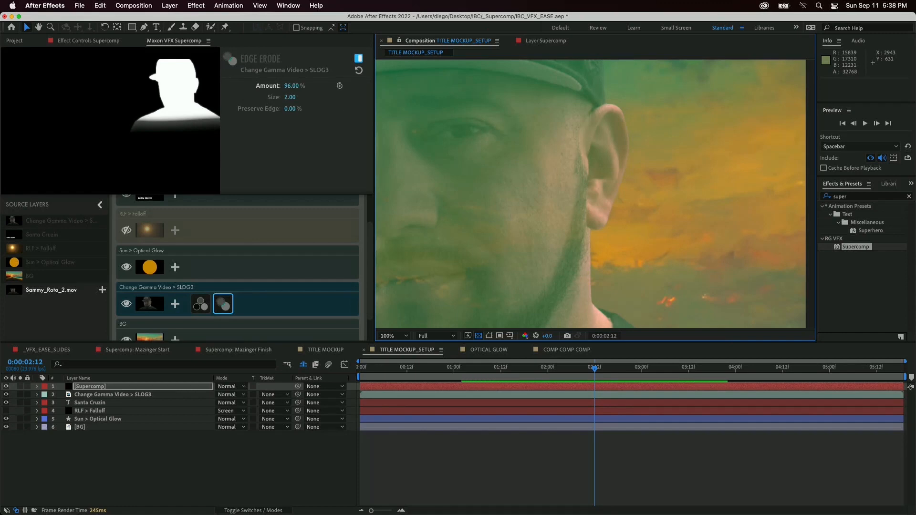
- Compare the edge around the portrait's ear with Edge Erode disabled and enabled, ending with the effect on
{"action": "key", "text": "period"}
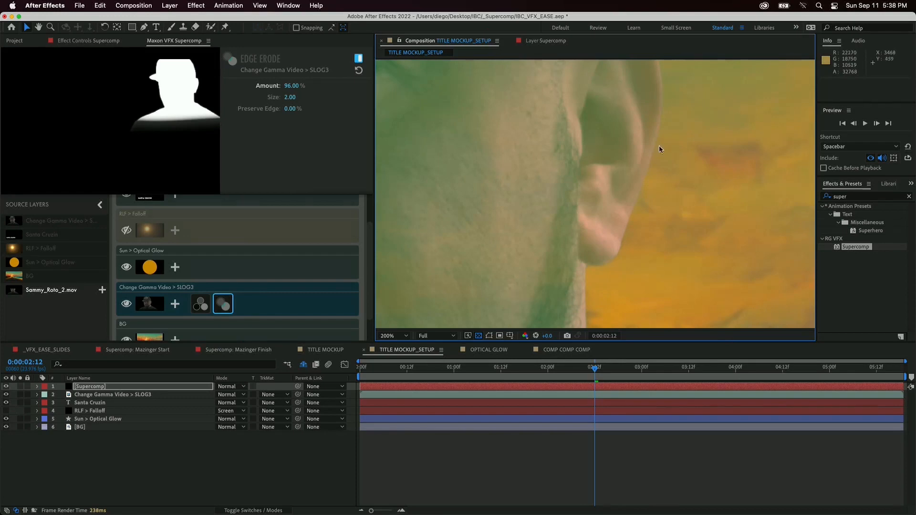
{"action": "left_click", "coordinate": [359, 58]}
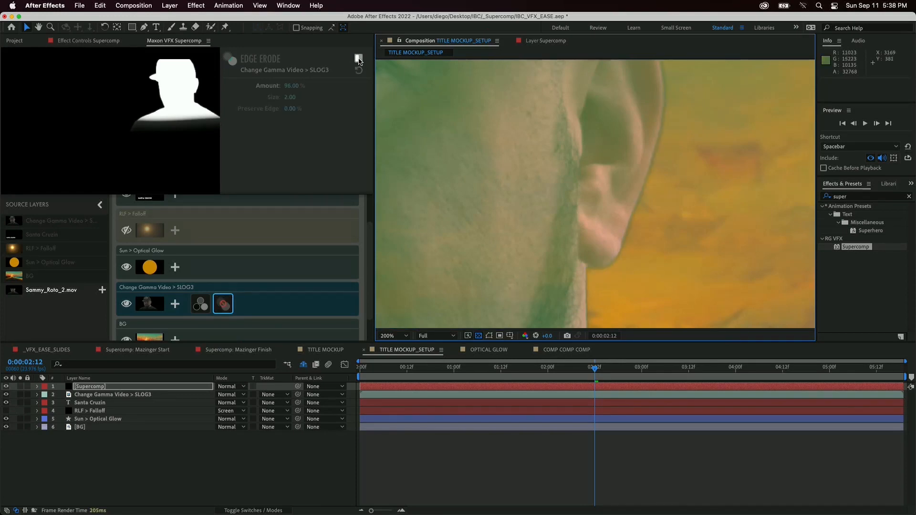
{"action": "left_click", "coordinate": [358, 58]}
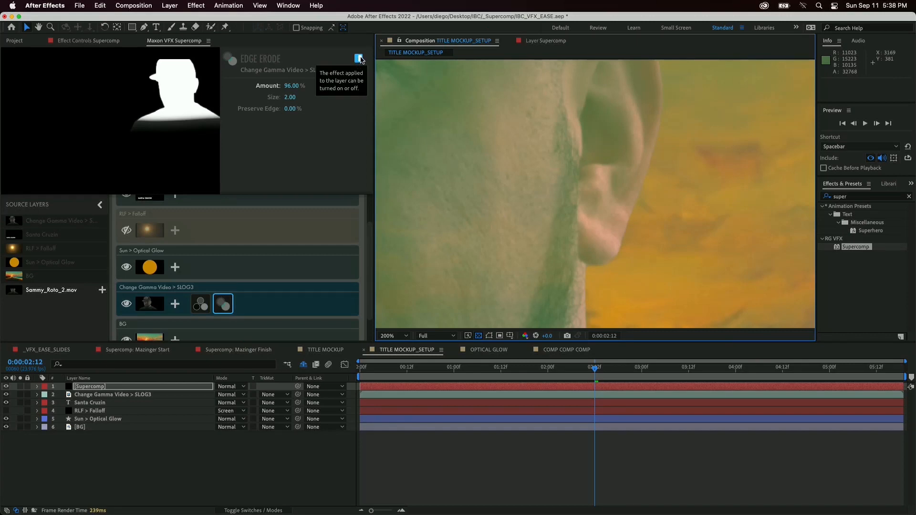
{"action": "left_click", "coordinate": [358, 58]}
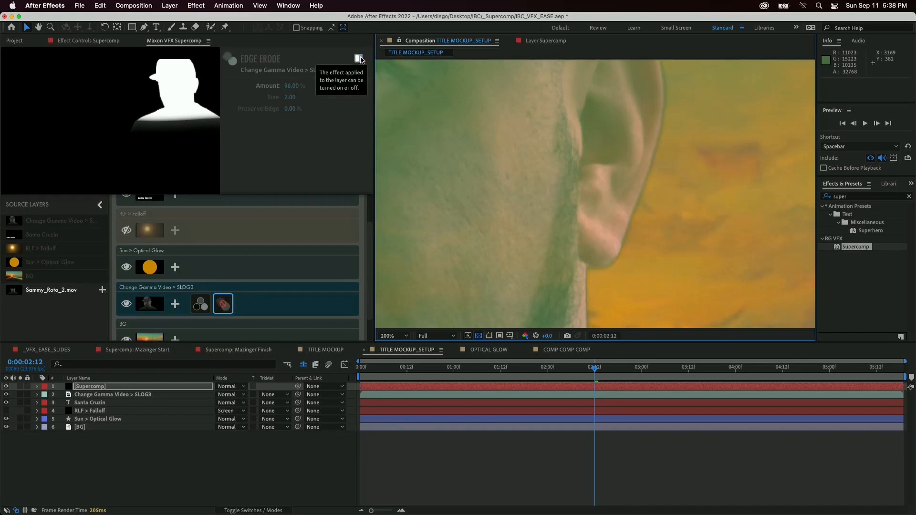
{"action": "scroll", "coordinate": [678, 160], "scroll_direction": "up", "scroll_amount": 2}
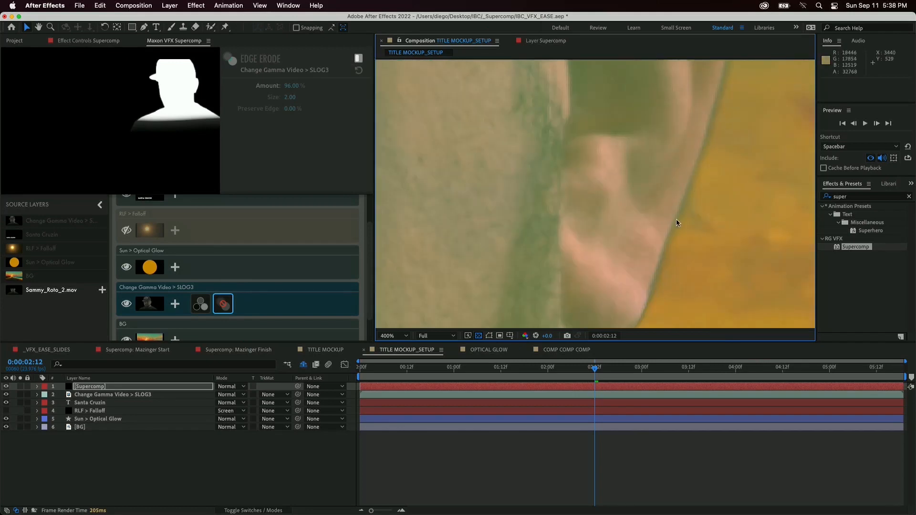
{"action": "left_click", "coordinate": [358, 59]}
{"action": "scroll", "coordinate": [626, 137], "scroll_direction": "down", "scroll_amount": 6}
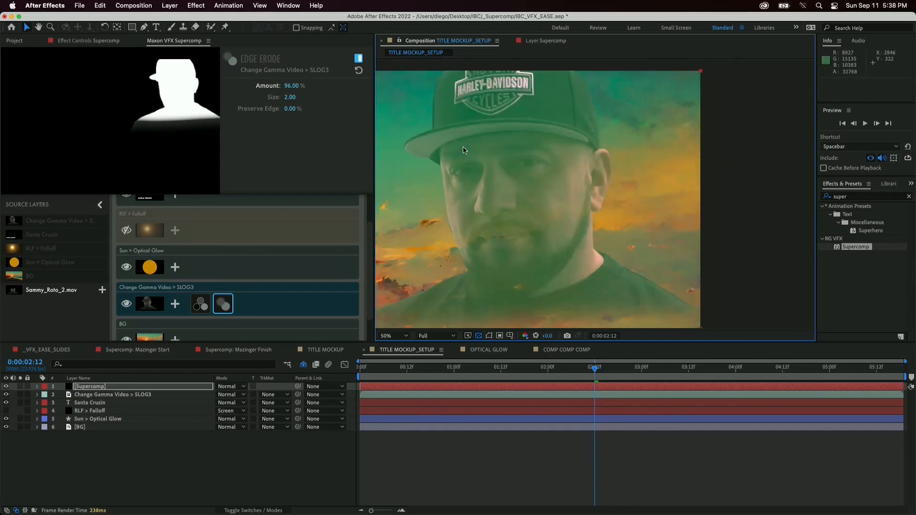
{"action": "scroll", "coordinate": [447, 170], "scroll_direction": "down", "scroll_amount": 2}
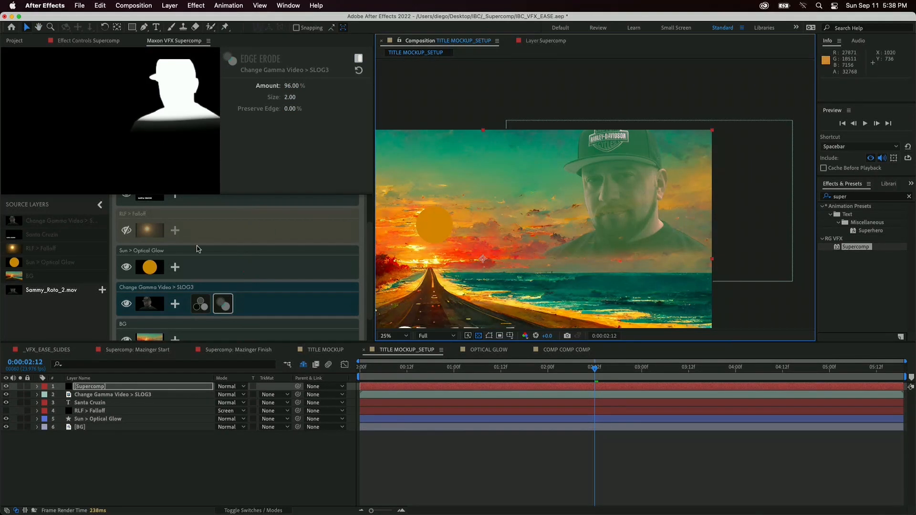
- Add an Optical Glow effect to the Sun > Optical Glow layer in the Supercomp stack
{"action": "left_click", "coordinate": [166, 274]}
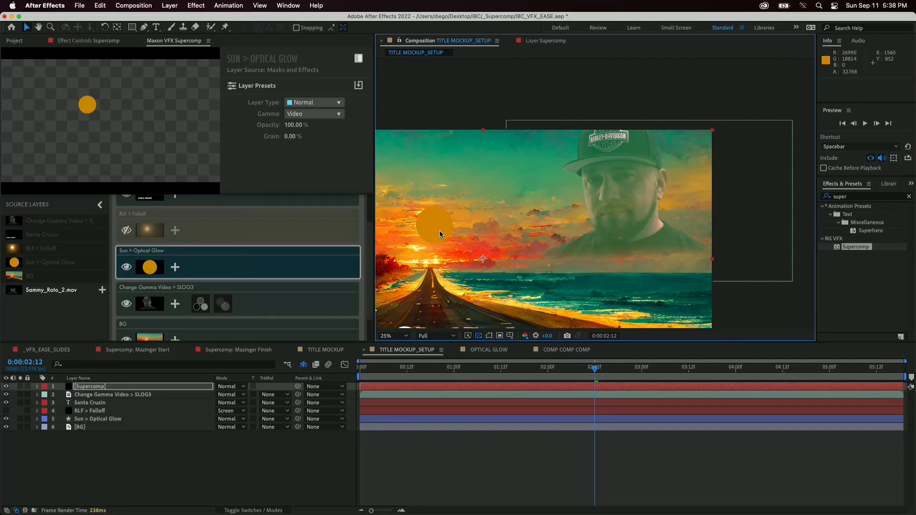
{"action": "left_click", "coordinate": [177, 272]}
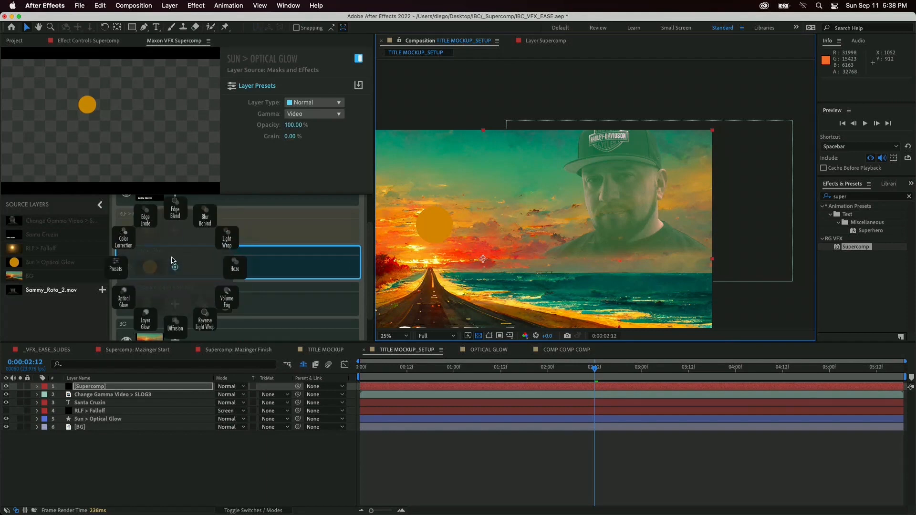
{"action": "left_click", "coordinate": [149, 318]}
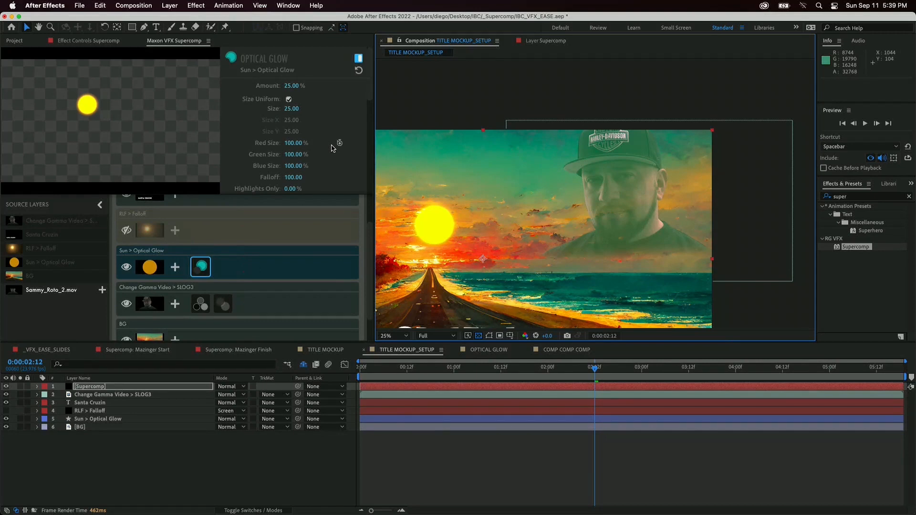
- Set the sun's Optical Glow Amount to 10% and its Size to 60.4
{"action": "left_click", "coordinate": [289, 86]}
{"action": "type", "text": "10"}
{"action": "key", "text": "Return"}
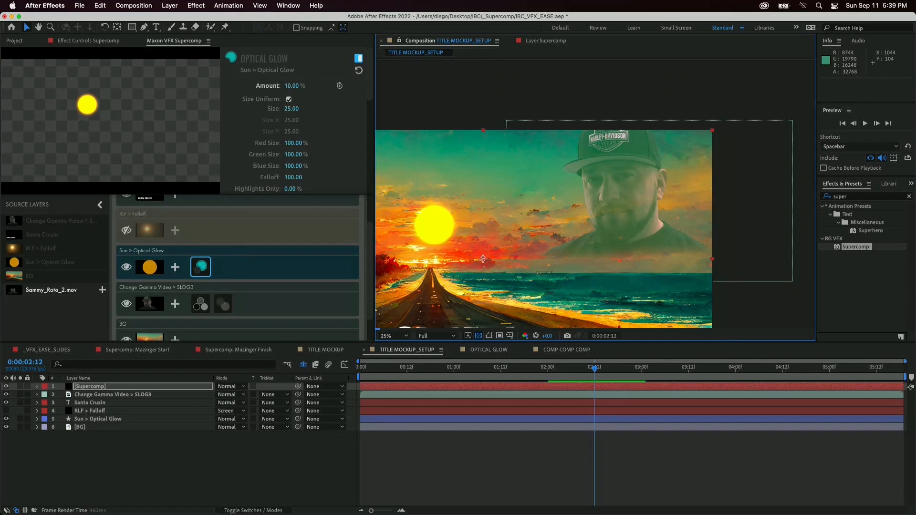
{"action": "left_click_drag", "start_coordinate": [291, 109], "coordinate": [318, 109]}
{"action": "left_click_drag", "start_coordinate": [427, 109], "coordinate": [460, 109]}
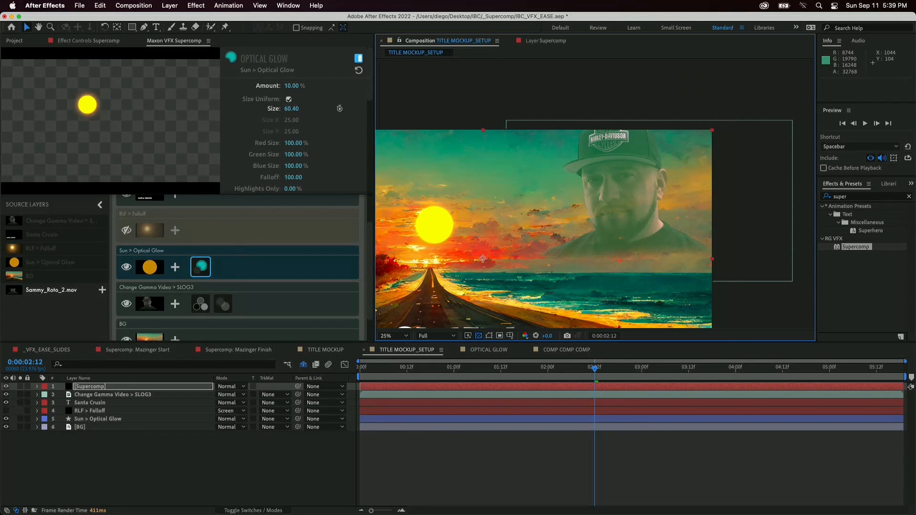
- Set the sun's Optical Glow Amount to 15%
{"action": "scroll", "coordinate": [552, 294], "scroll_direction": "up", "scroll_amount": 2}
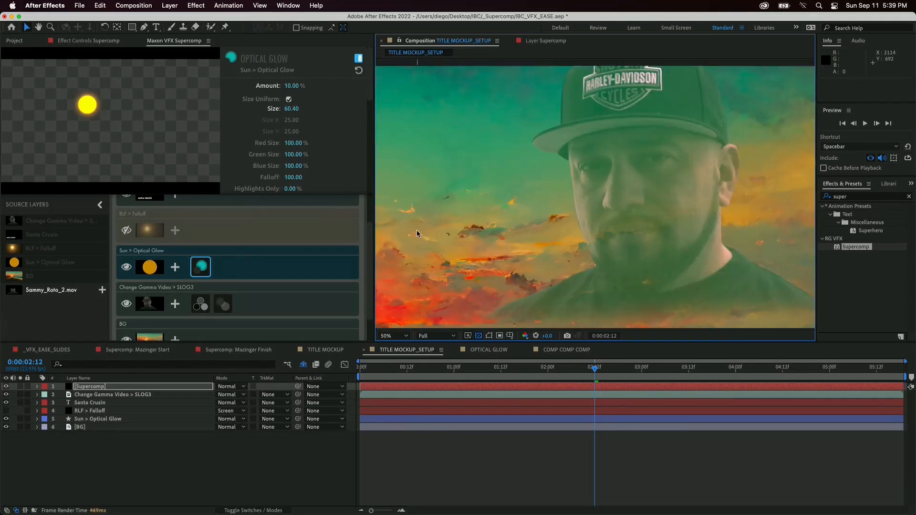
{"action": "right_click", "coordinate": [709, 177]}
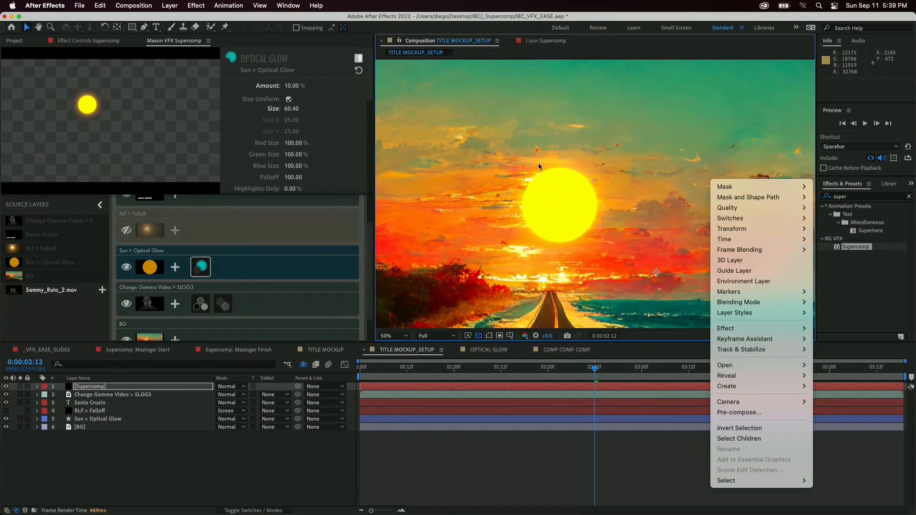
{"action": "right_click", "coordinate": [498, 159]}
{"action": "left_click", "coordinate": [436, 173]}
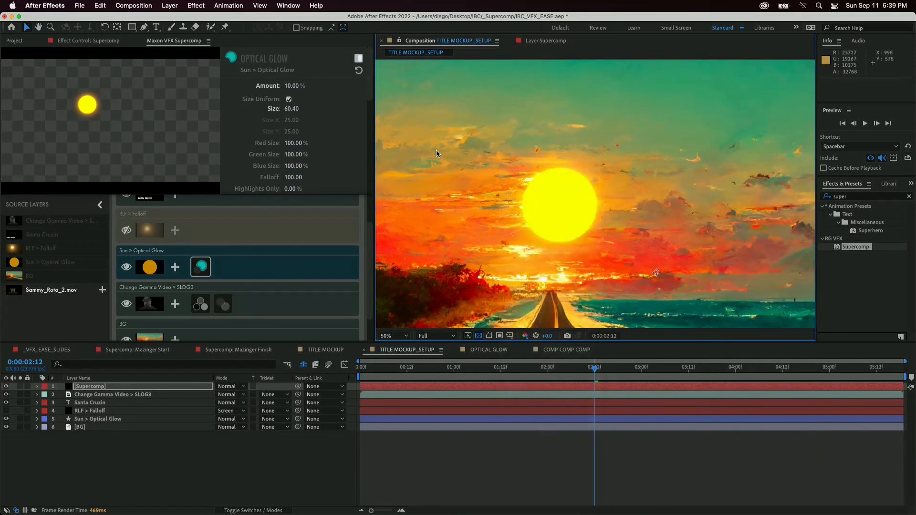
{"action": "left_click_drag", "start_coordinate": [460, 176], "coordinate": [448, 116]}
{"action": "key", "text": "v"}
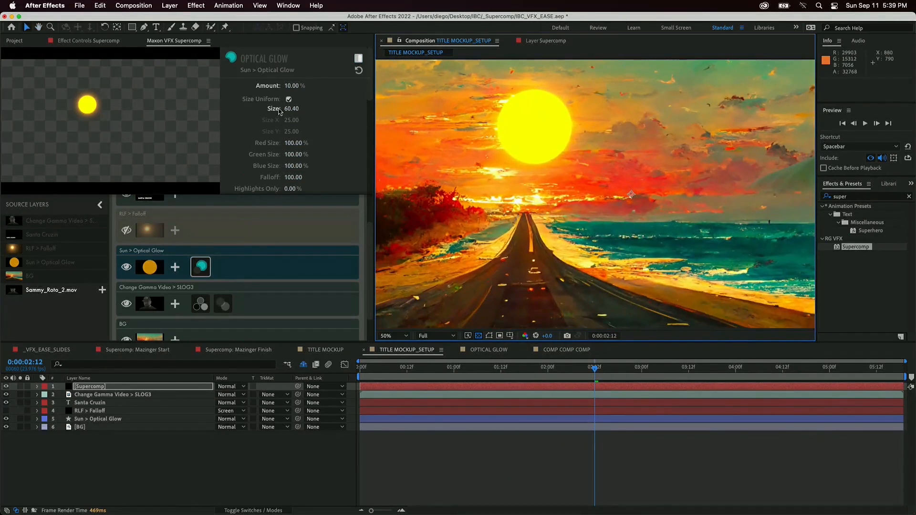
{"action": "left_click", "coordinate": [291, 85]}
{"action": "type", "text": "15"}
{"action": "key", "text": "Return"}
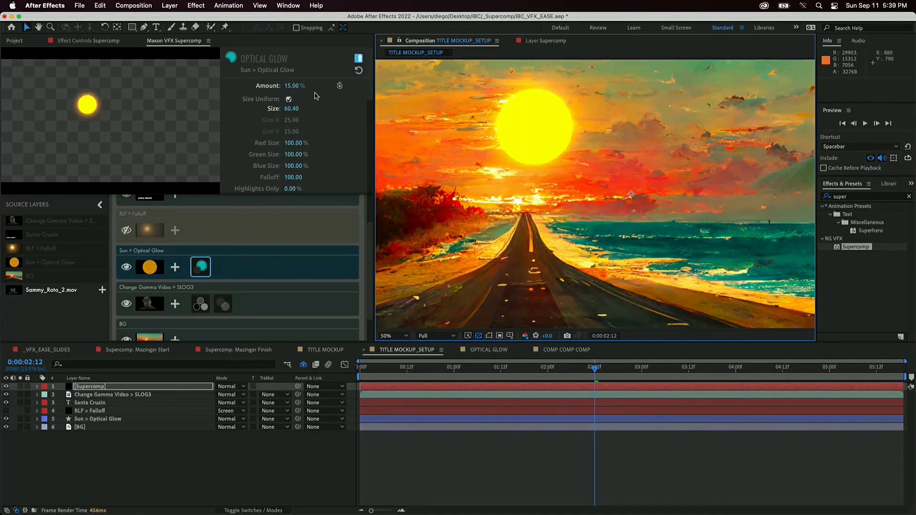
- Set the sun glow's Radiate to 74.5% and its Radiate Center to -10.6 x, -12.5 y
{"action": "scroll", "coordinate": [258, 151], "scroll_direction": "down", "scroll_amount": 3}
{"action": "scroll", "coordinate": [258, 151], "scroll_direction": "down", "scroll_amount": 2}
{"action": "left_click_drag", "start_coordinate": [296, 146], "coordinate": [367, 145]}
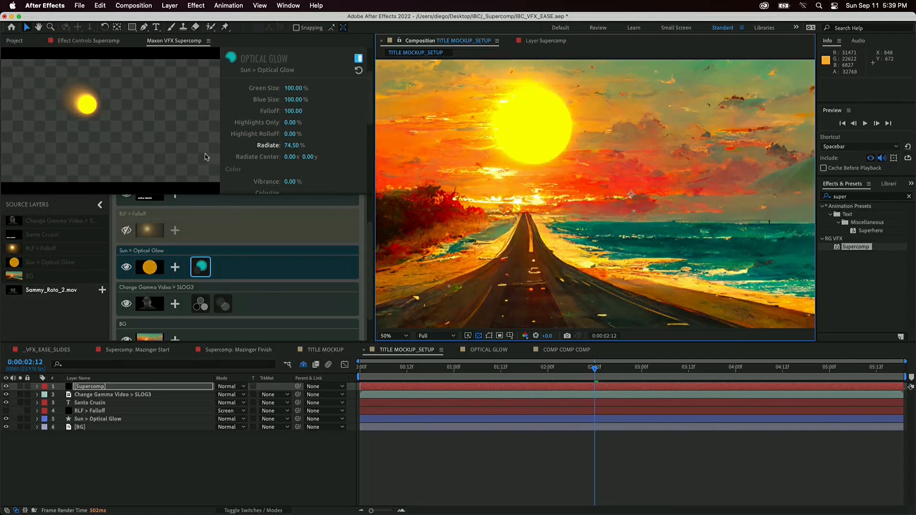
{"action": "left_click_drag", "start_coordinate": [290, 158], "coordinate": [310, 157]}
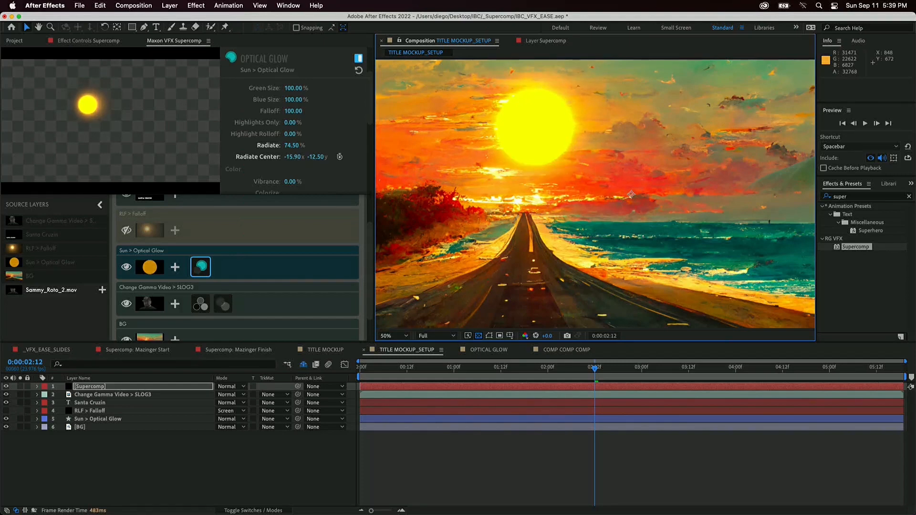
{"action": "left_click_drag", "start_coordinate": [290, 157], "coordinate": [278, 157]}
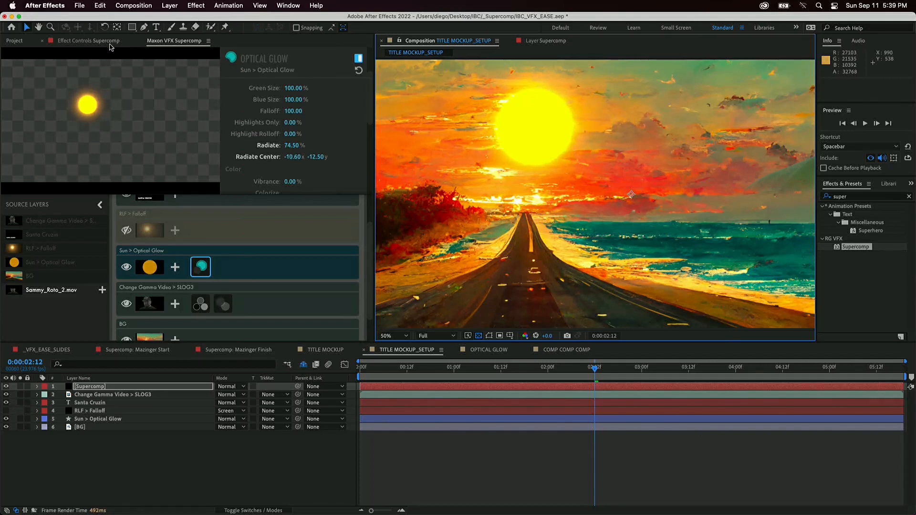
- Review the remaining Optical Glow settings and set the sun glow's Amount to 19.1%
{"action": "left_click", "coordinate": [81, 41]}
{"action": "left_click", "coordinate": [67, 95]}
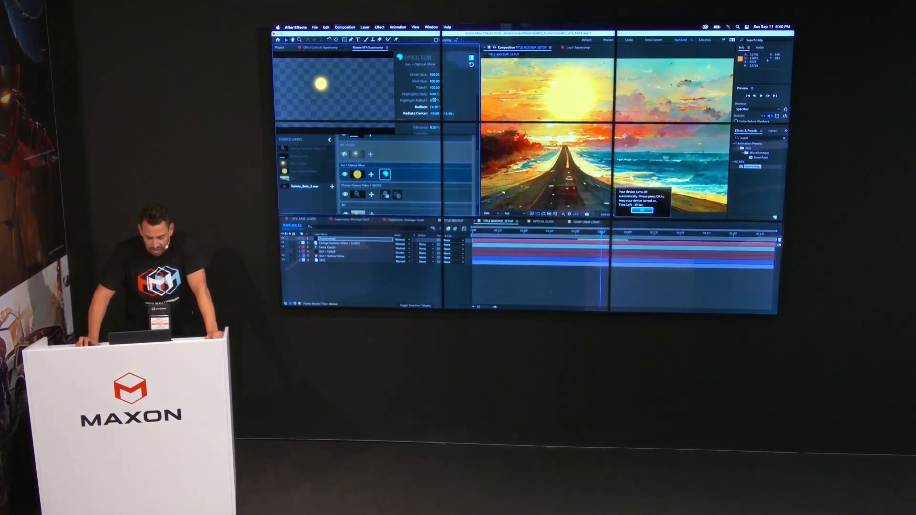
{"action": "scroll", "coordinate": [436, 89], "scroll_direction": "down", "scroll_amount": 5}
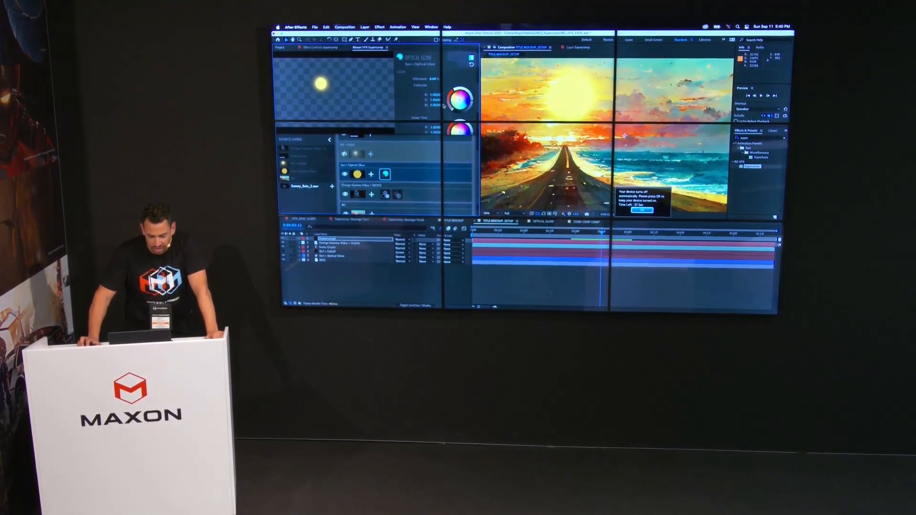
{"action": "scroll", "coordinate": [409, 110], "scroll_direction": "down", "scroll_amount": 3}
{"action": "scroll", "coordinate": [409, 109], "scroll_direction": "up", "scroll_amount": 8}
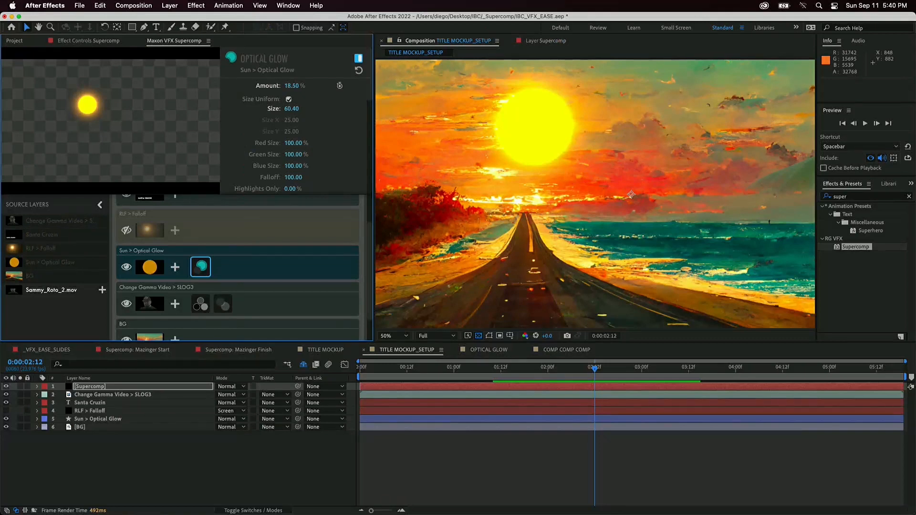
{"action": "left_click_drag", "start_coordinate": [295, 86], "coordinate": [300, 86]}
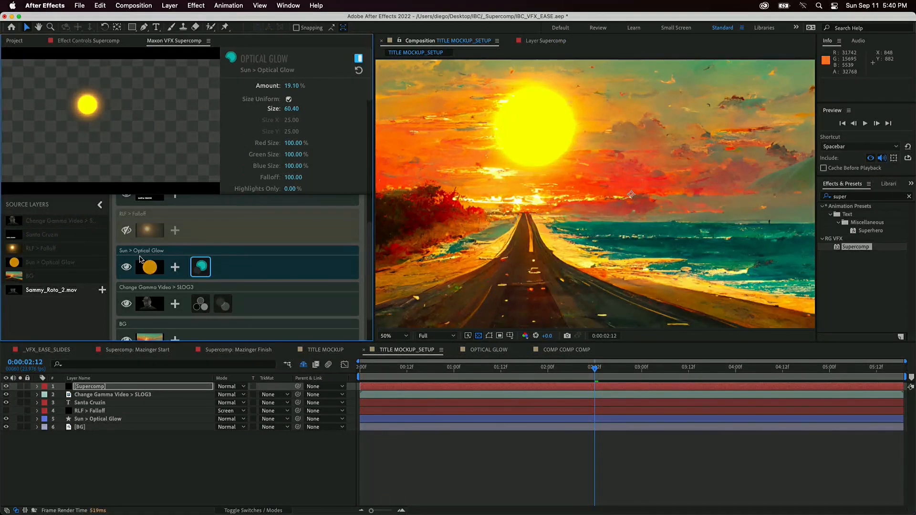
- Try the Log, Linear and SLog3 gamma options on the sun layer and return its Gamma to Video
{"action": "left_click", "coordinate": [149, 268]}
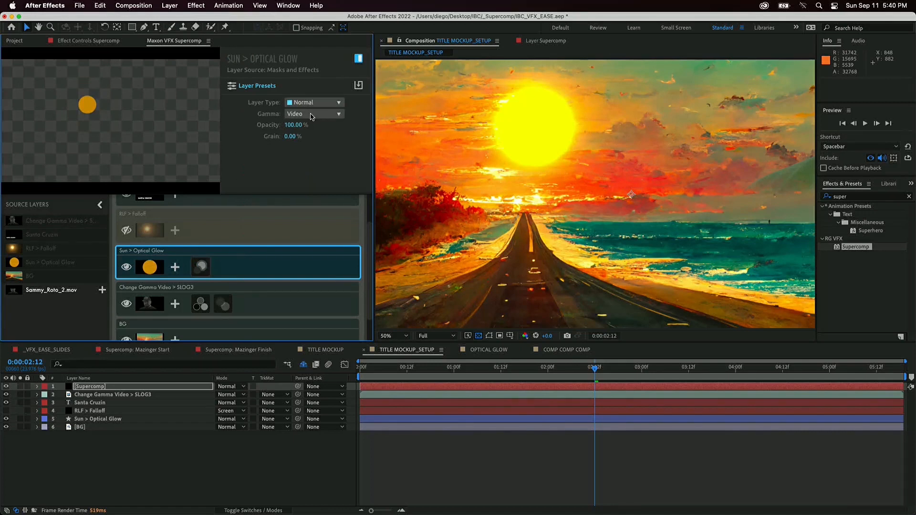
{"action": "left_click", "coordinate": [312, 115]}
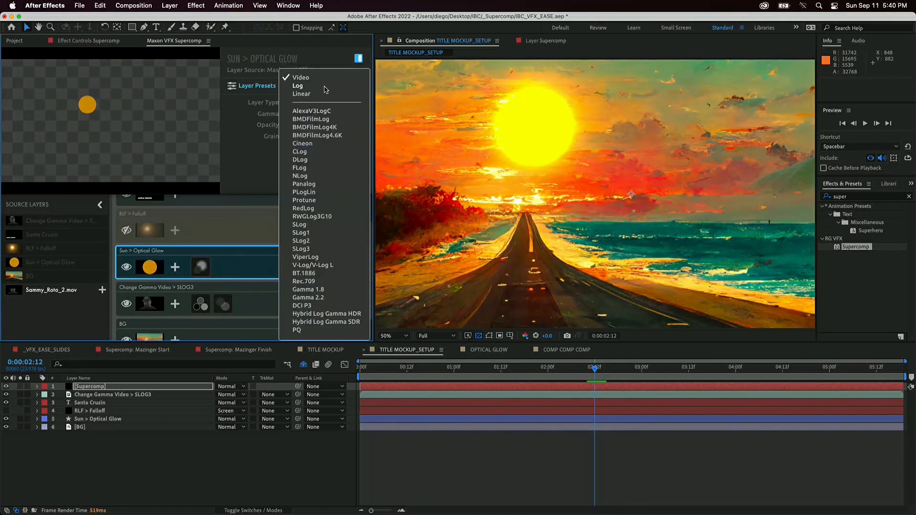
{"action": "left_click", "coordinate": [324, 87]}
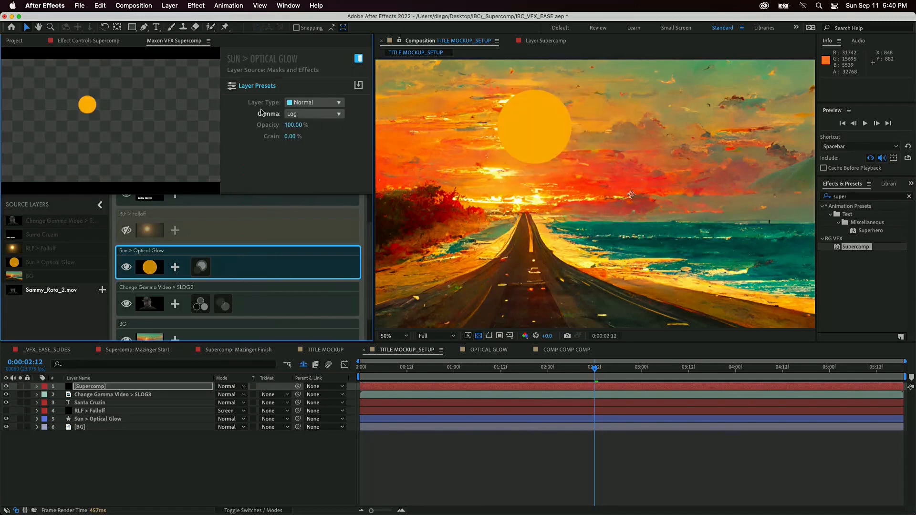
{"action": "left_click", "coordinate": [306, 115]}
{"action": "left_click", "coordinate": [303, 99]}
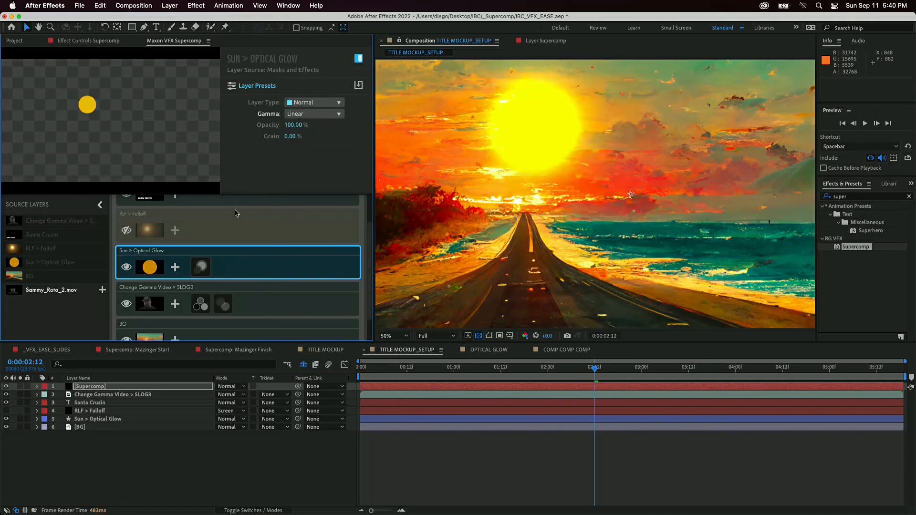
{"action": "left_click", "coordinate": [312, 114]}
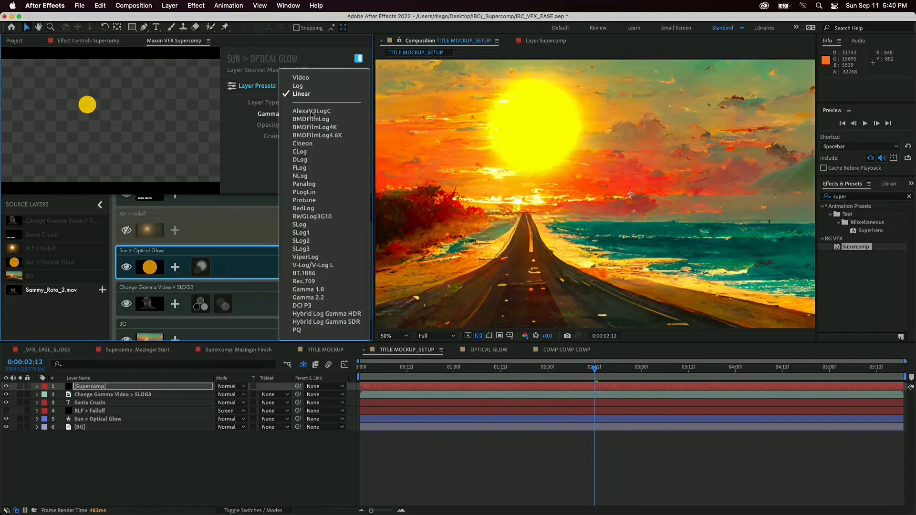
{"action": "left_click", "coordinate": [316, 249]}
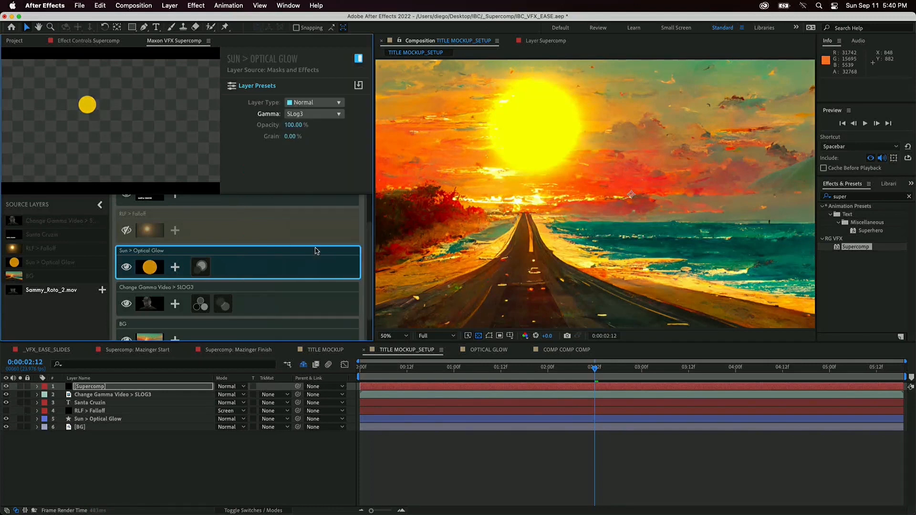
{"action": "left_click", "coordinate": [319, 115]}
{"action": "left_click", "coordinate": [317, 75]}
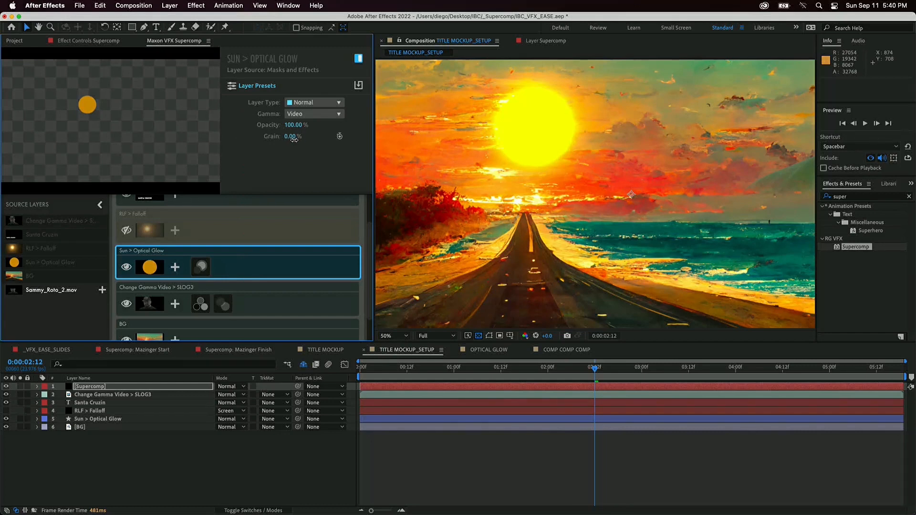
- Set the sun layer's Grain to 37.2% and inspect the sun up close with and without its Supercomp treatment
{"action": "left_click_drag", "start_coordinate": [292, 140], "coordinate": [299, 139]}
{"action": "scroll", "coordinate": [485, 119], "scroll_direction": "up", "scroll_amount": 3}
{"action": "double_click", "coordinate": [445, 101]}
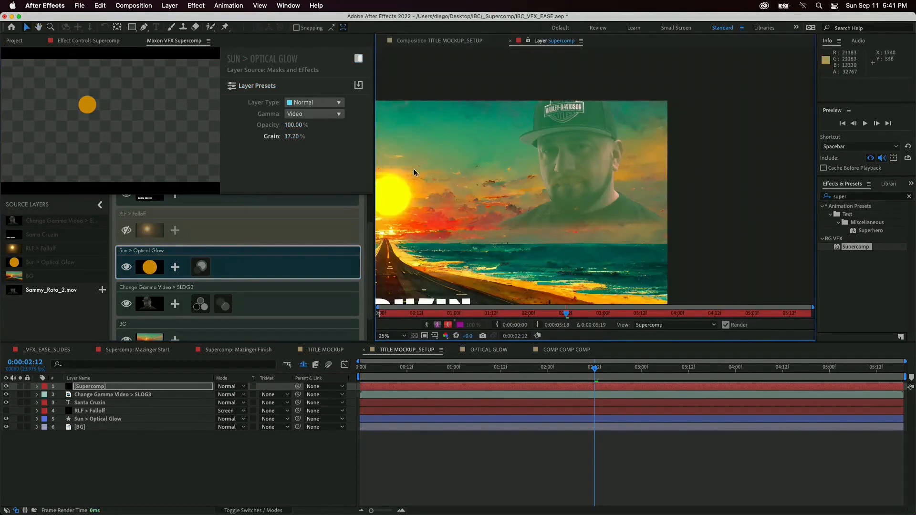
{"action": "left_click_drag", "start_coordinate": [423, 179], "coordinate": [681, 124]}
{"action": "scroll", "coordinate": [497, 160], "scroll_direction": "up", "scroll_amount": 4}
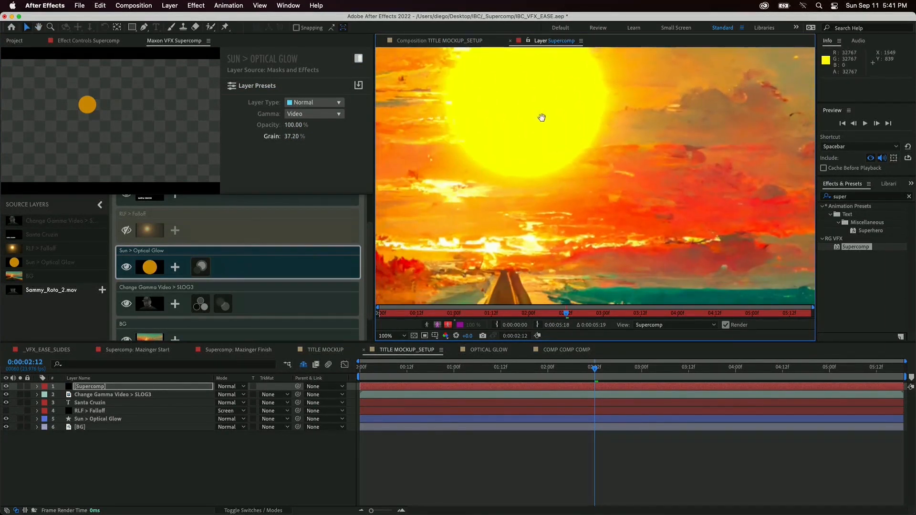
{"action": "left_click_drag", "start_coordinate": [542, 117], "coordinate": [575, 148]}
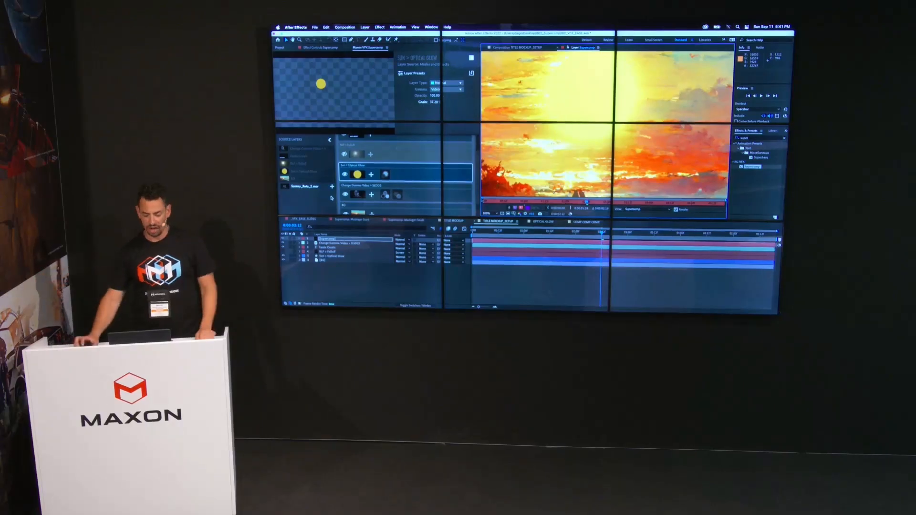
{"action": "scroll", "coordinate": [570, 144], "scroll_direction": "down", "scroll_amount": 1}
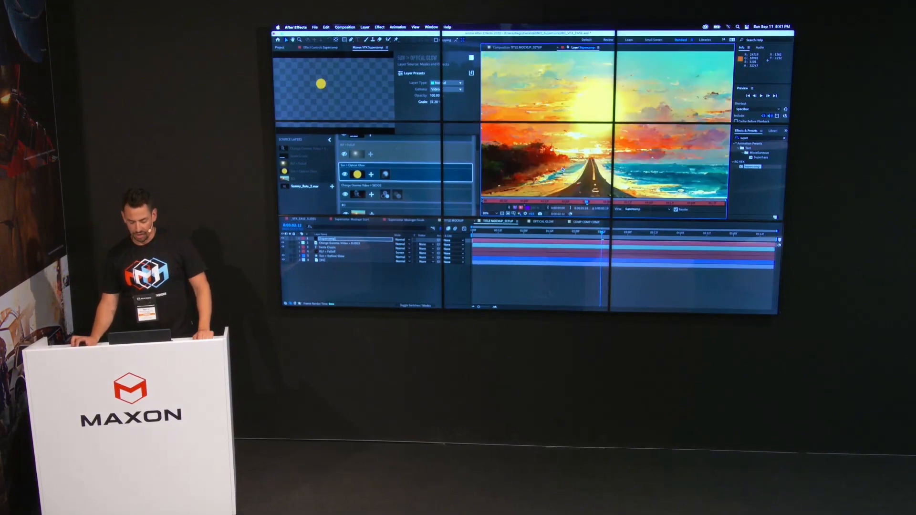
{"action": "left_click_drag", "start_coordinate": [571, 144], "coordinate": [565, 106]}
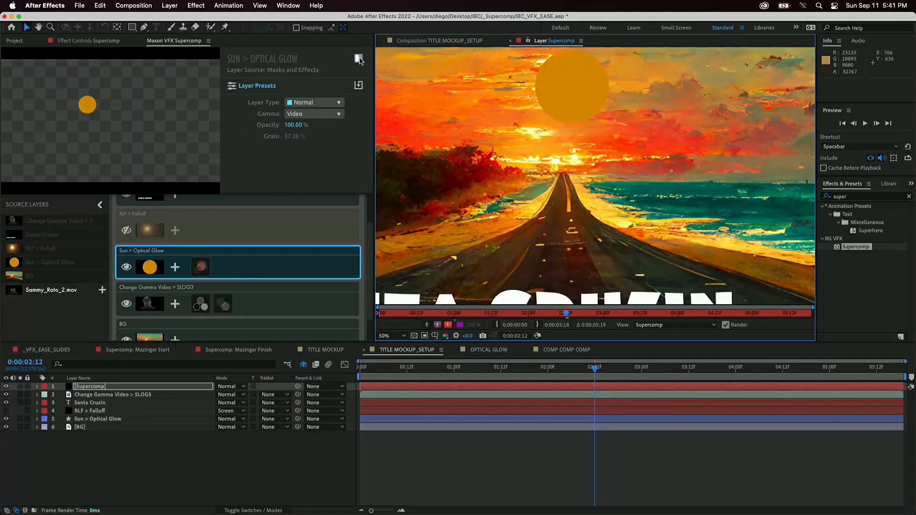
{"action": "left_click", "coordinate": [359, 58]}
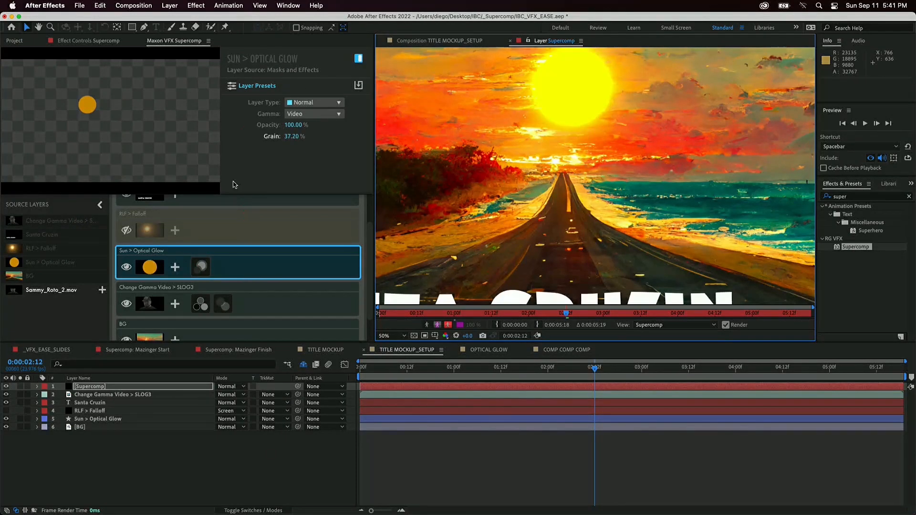
- Hide the Sun > Optical Glow layer in the Supercomp and show the RLF > Falloff layer instead
{"action": "left_click", "coordinate": [126, 267]}
{"action": "left_click", "coordinate": [126, 231]}
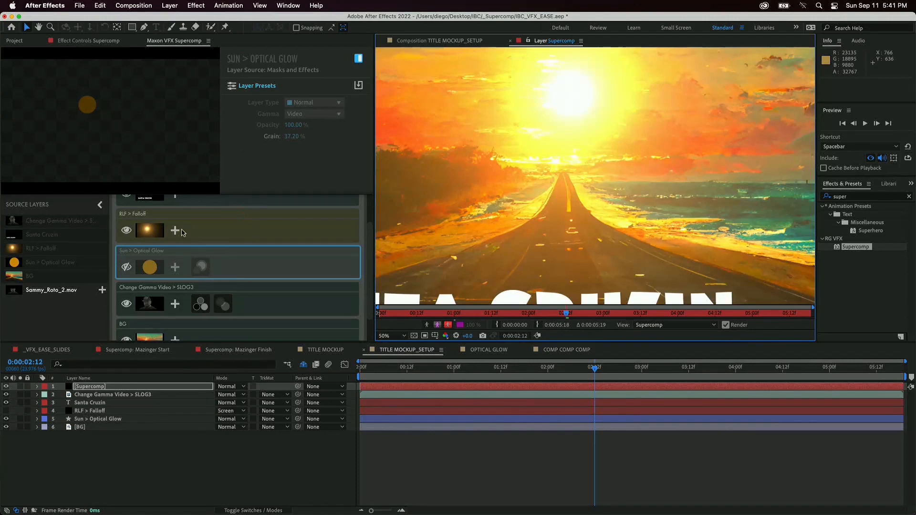
{"action": "left_click", "coordinate": [147, 234]}
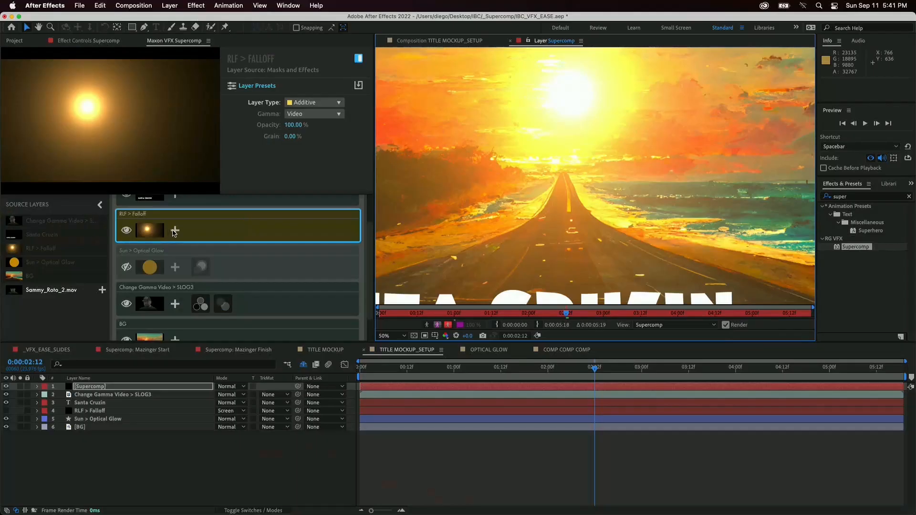
- Add a Core Matte to the RLF > Falloff layer with Density 82.5, Soften 37, Grow 6.3 and Detail Blur 7.7
{"action": "left_click", "coordinate": [175, 231]}
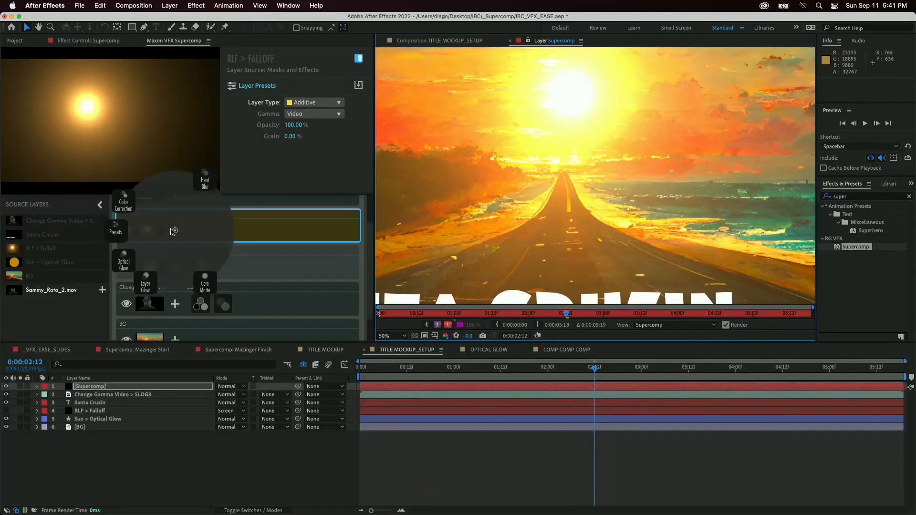
{"action": "left_click", "coordinate": [205, 285]}
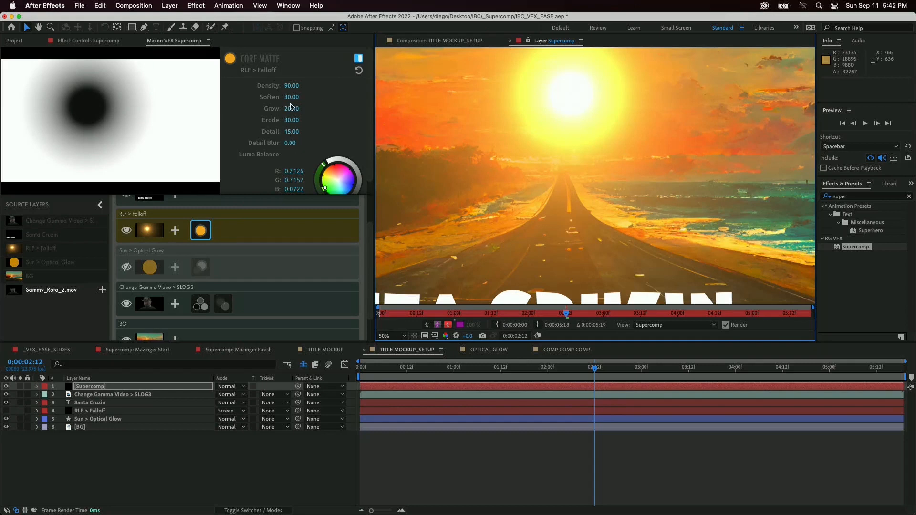
{"action": "left_click_drag", "start_coordinate": [291, 109], "coordinate": [258, 108]}
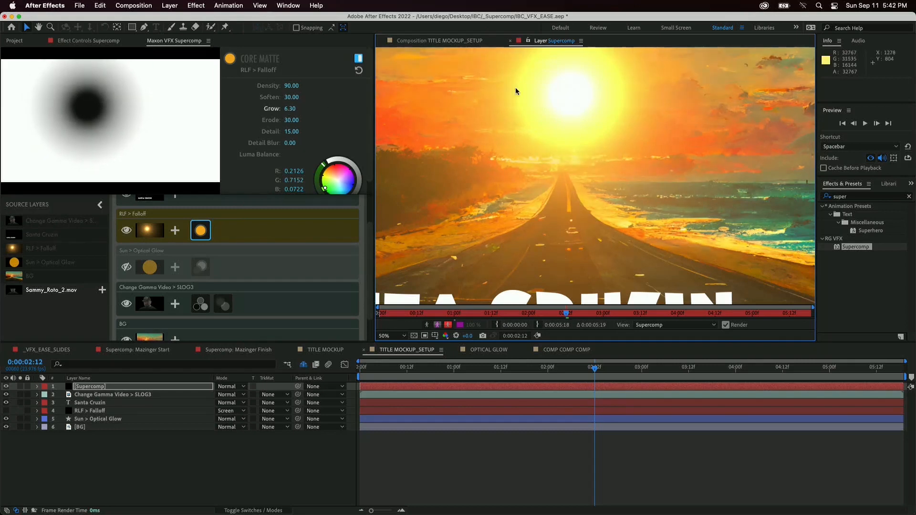
{"action": "key", "text": "comma"}
{"action": "key", "text": "comma"}
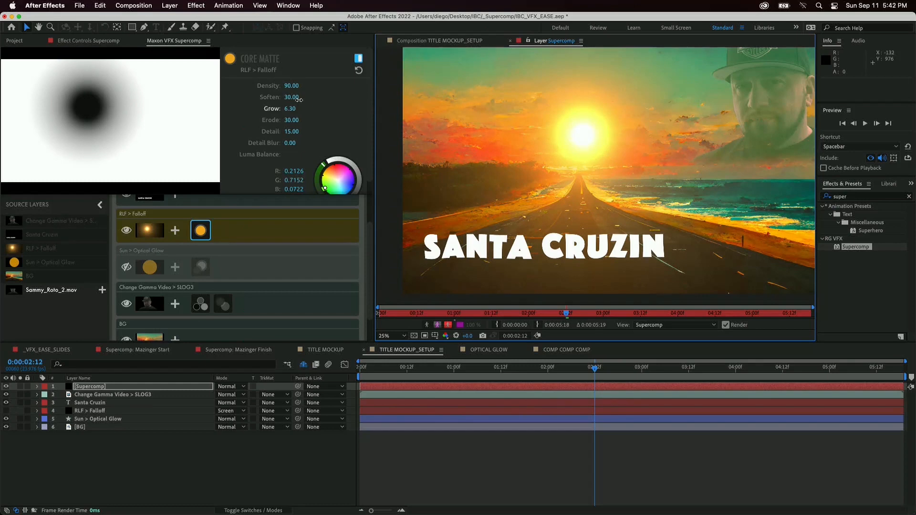
{"action": "mouse_move", "coordinate": [298, 99]}
{"action": "left_mouse_down"}
{"action": "mouse_move", "coordinate": [339, 97]}
{"action": "mouse_move", "coordinate": [310, 86]}
{"action": "left_mouse_up"}
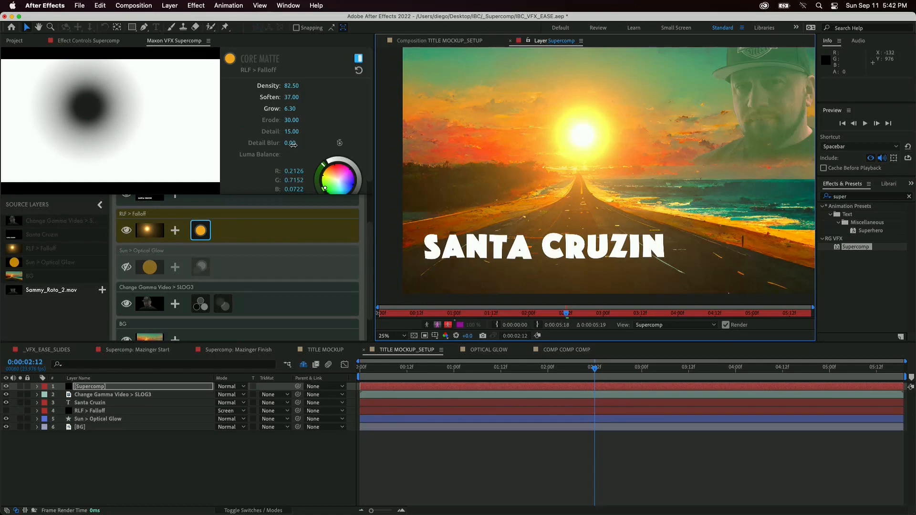
{"action": "left_click_drag", "start_coordinate": [293, 144], "coordinate": [303, 144]}
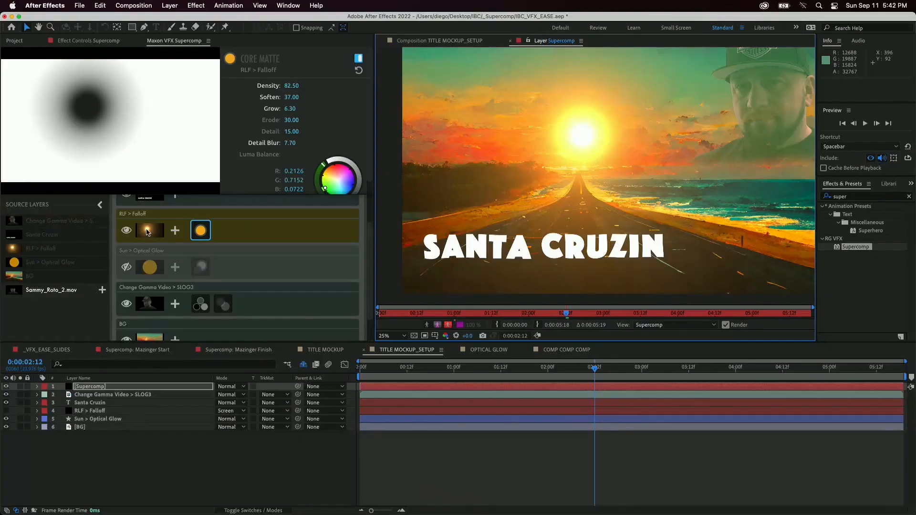
- Compare the RLF > Falloff layer with and without its Supercomp treatment
{"action": "left_click", "coordinate": [152, 225]}
{"action": "left_click", "coordinate": [359, 58]}
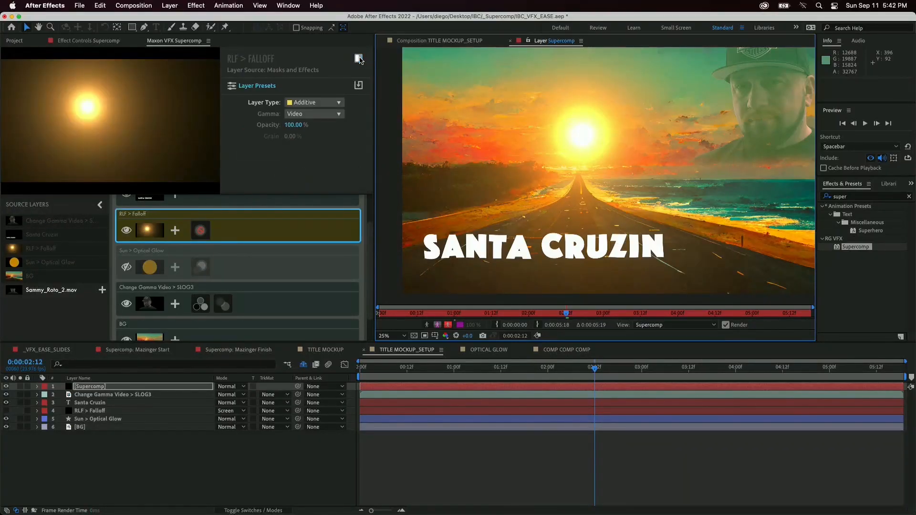
{"action": "left_click", "coordinate": [359, 58]}
{"action": "left_click", "coordinate": [359, 58]}
{"action": "left_click", "coordinate": [359, 58]}
- Add a Diffusion effect to the Santa Cruzin title layer with Amount 41.9% and Size 58.1
{"action": "scroll", "coordinate": [149, 272], "scroll_direction": "down", "scroll_amount": 2}
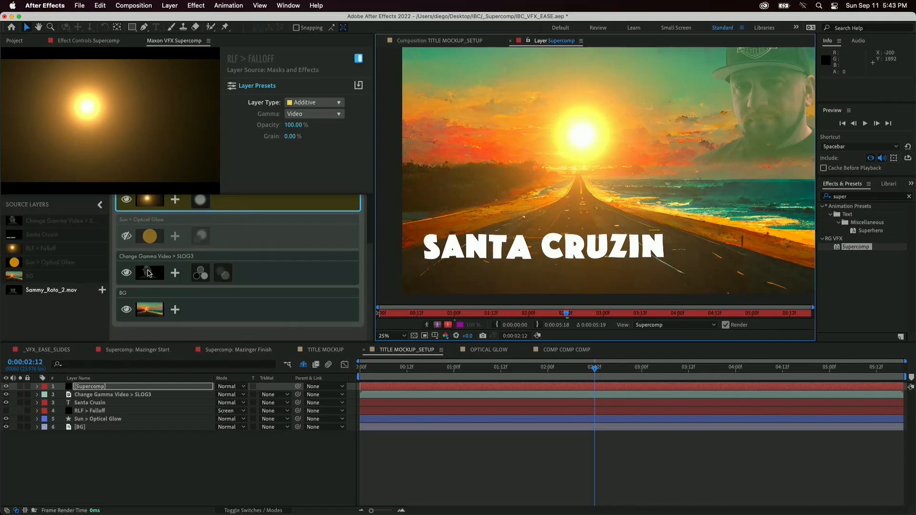
{"action": "scroll", "coordinate": [146, 267], "scroll_direction": "up", "scroll_amount": 4}
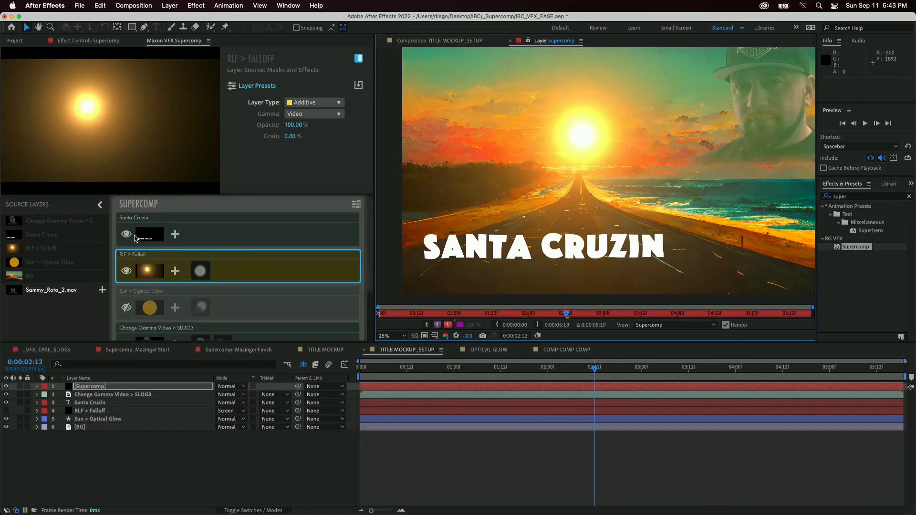
{"action": "left_click", "coordinate": [157, 237]}
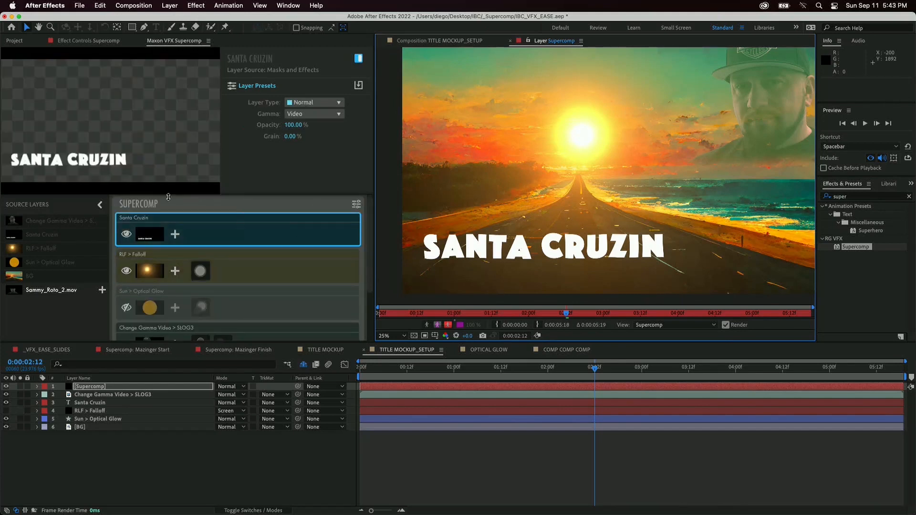
{"action": "left_click", "coordinate": [176, 235]}
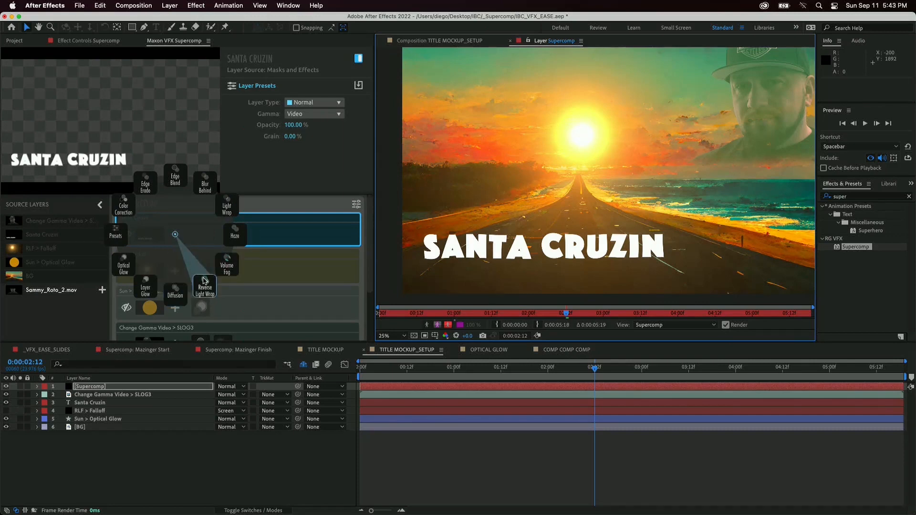
{"action": "left_click", "coordinate": [177, 292]}
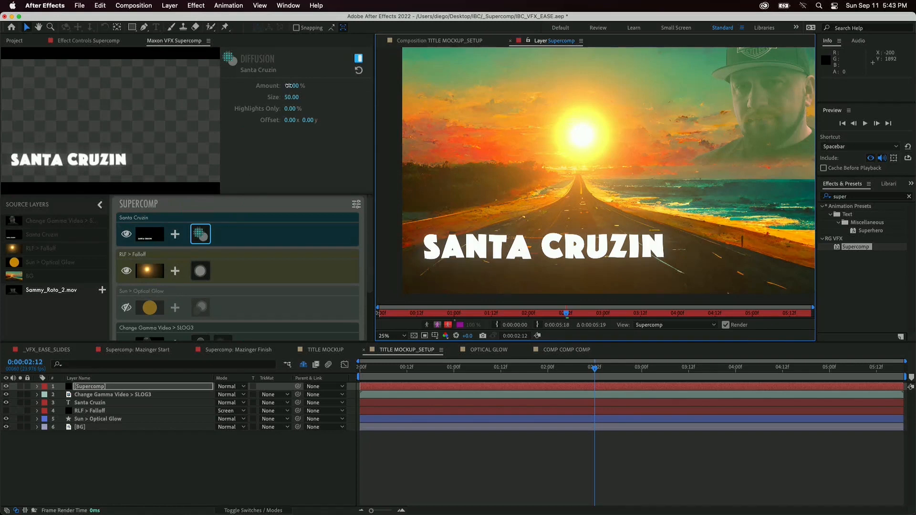
{"action": "left_click_drag", "start_coordinate": [290, 87], "coordinate": [293, 89]}
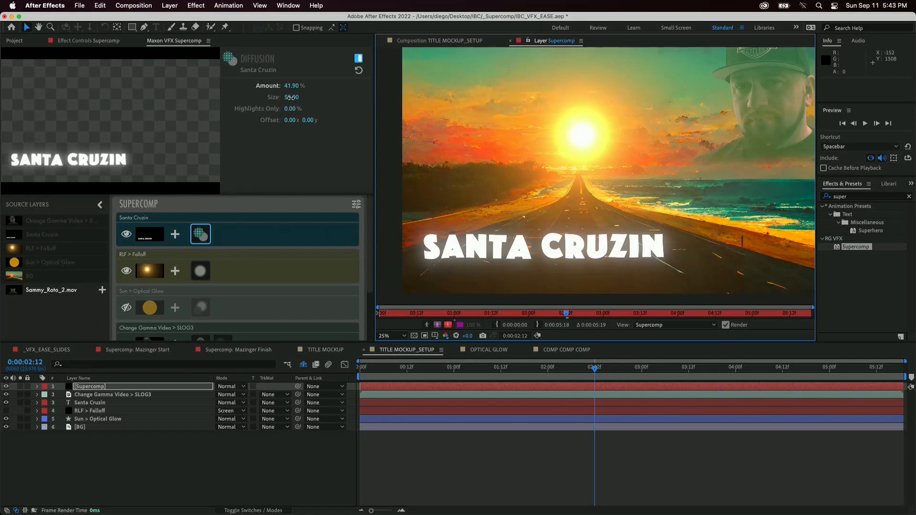
{"action": "left_click_drag", "start_coordinate": [291, 98], "coordinate": [303, 98]}
- Select all the text of the Santa Cruzin title layer and open its text color
{"action": "left_click", "coordinate": [113, 405]}
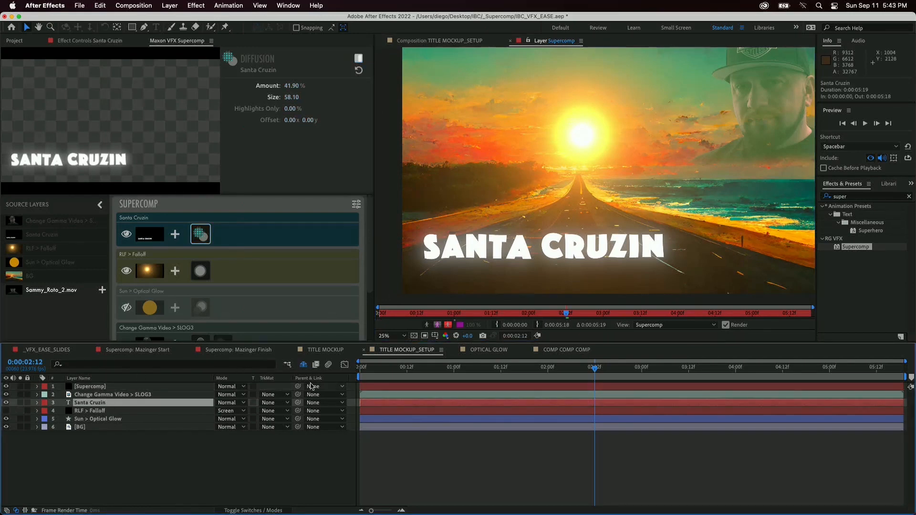
{"action": "double_click", "coordinate": [69, 405]}
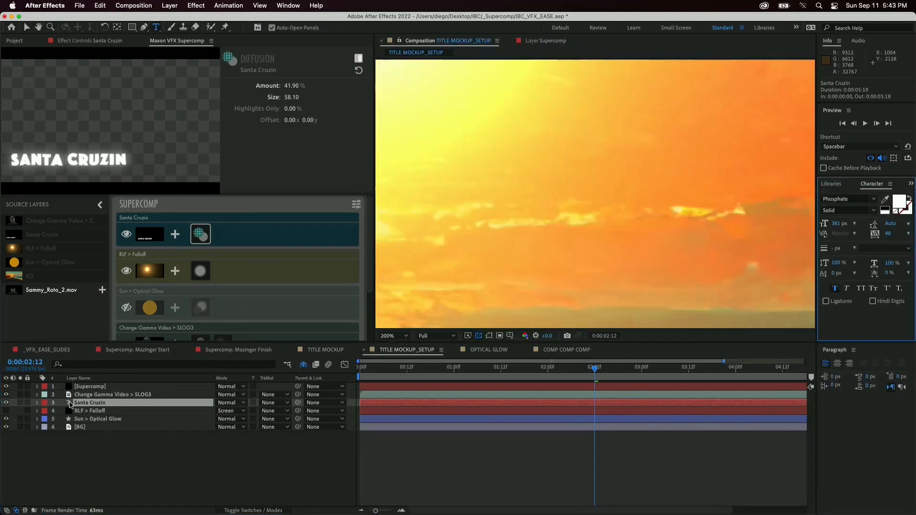
{"action": "scroll", "coordinate": [664, 195], "scroll_direction": "down", "scroll_amount": 4}
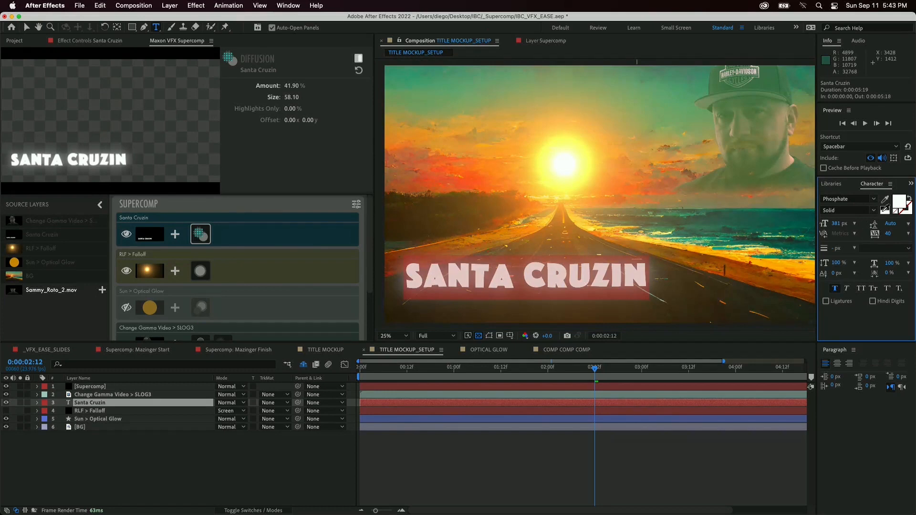
{"action": "left_click", "coordinate": [899, 201]}
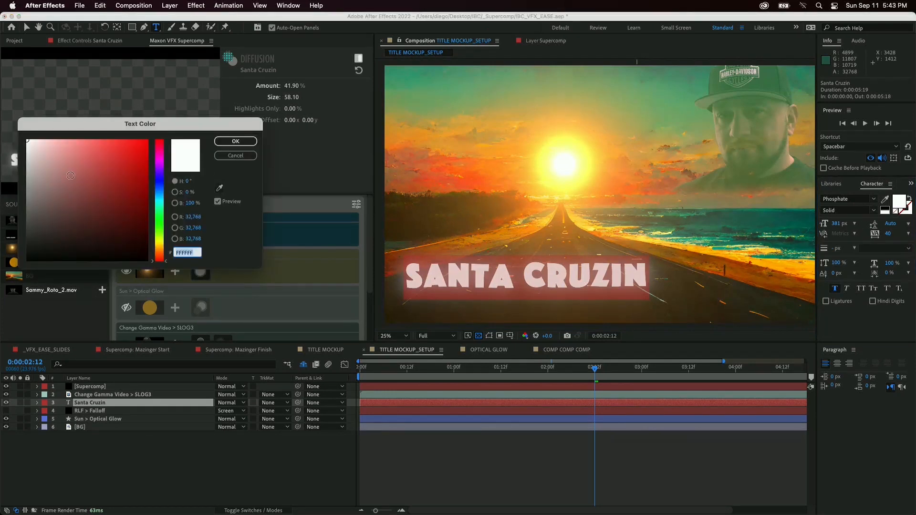
- Try to sample a new color for the title text with the eyedropper and deny the screen recording request
{"action": "left_click", "coordinate": [158, 247]}
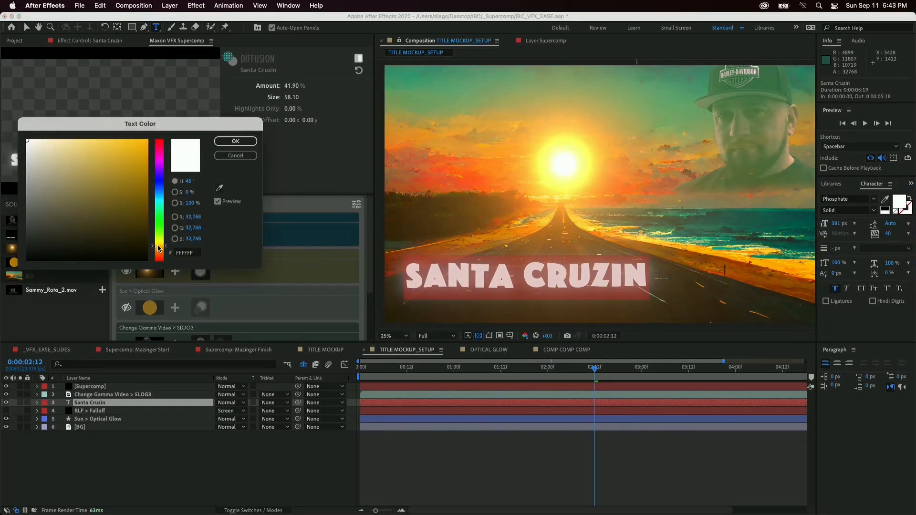
{"action": "left_click", "coordinate": [219, 187]}
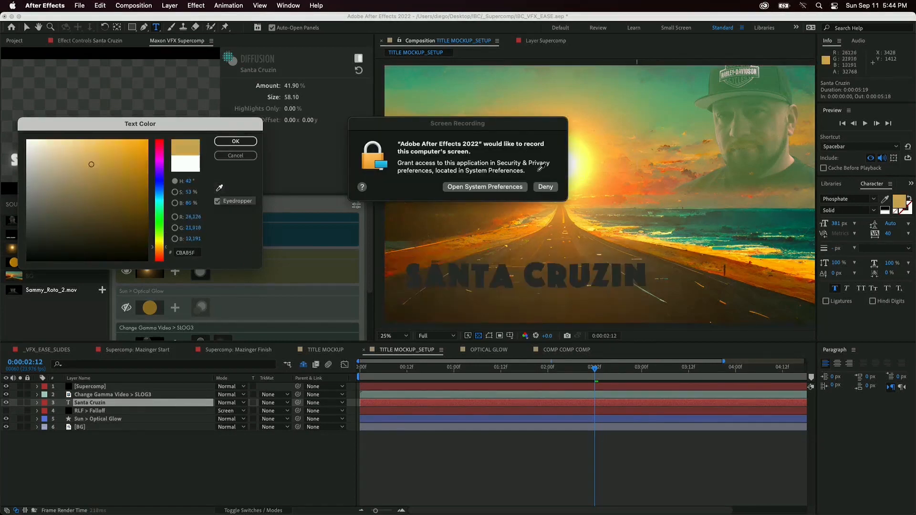
{"action": "left_click", "coordinate": [466, 187]}
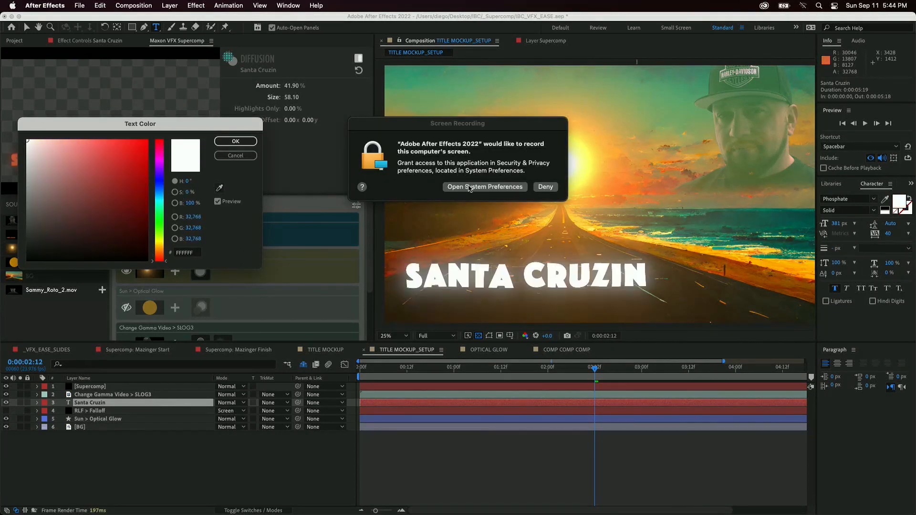
{"action": "left_click", "coordinate": [540, 186]}
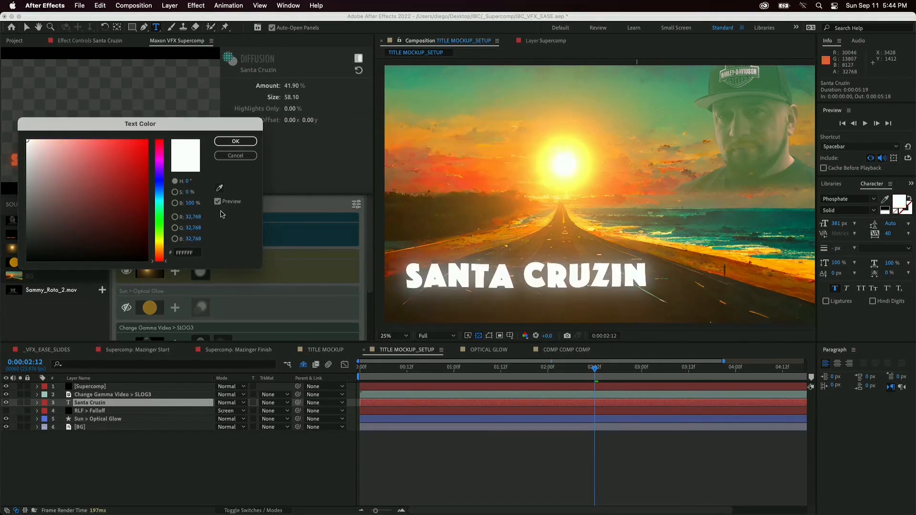
- Set the Santa Cruzin title's text color to orange, about E48014
{"action": "left_click", "coordinate": [161, 245]}
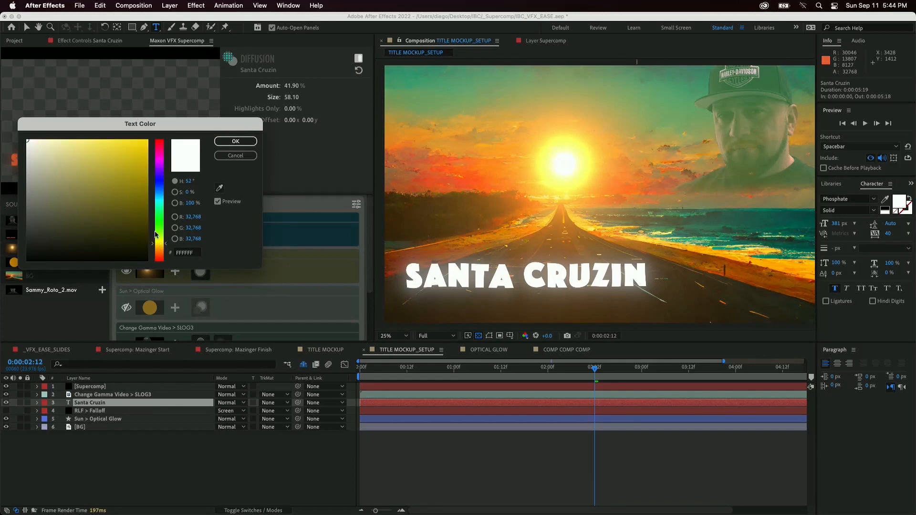
{"action": "left_click_drag", "start_coordinate": [160, 245], "coordinate": [161, 251]}
{"action": "left_click", "coordinate": [133, 146]}
{"action": "left_click_drag", "start_coordinate": [132, 146], "coordinate": [137, 152]}
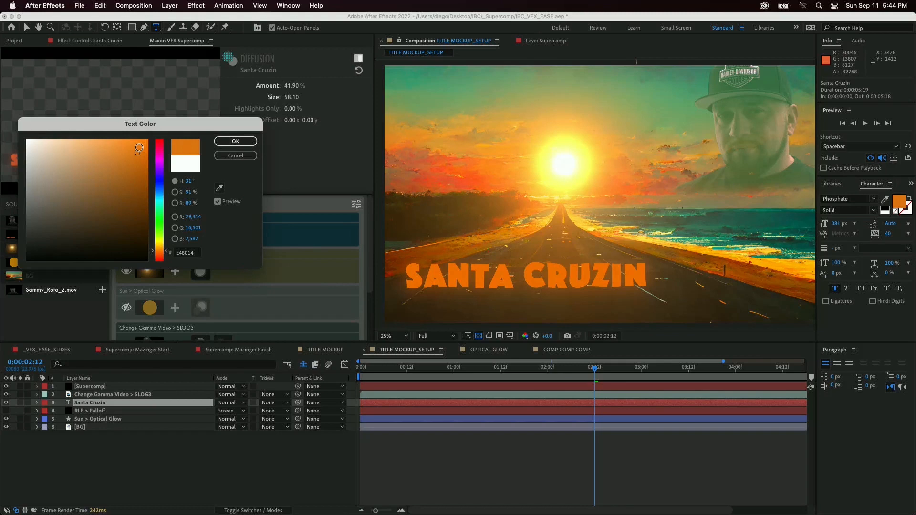
{"action": "left_click", "coordinate": [235, 141]}
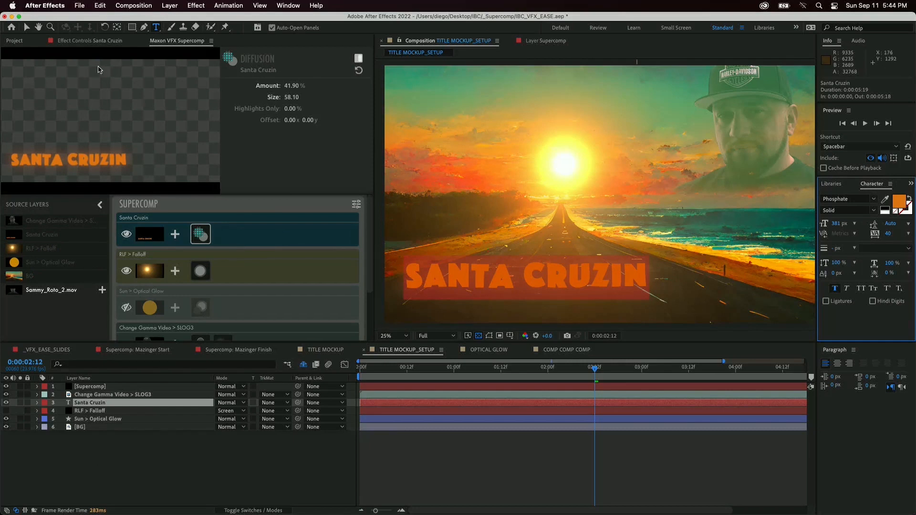
- Move the Santa Cruzin title about 1236 px right and 12 px down, into the lower right of the frame
{"action": "left_click", "coordinate": [28, 26]}
{"action": "left_click", "coordinate": [531, 280]}
{"action": "left_click_drag", "start_coordinate": [532, 280], "coordinate": [680, 285]}
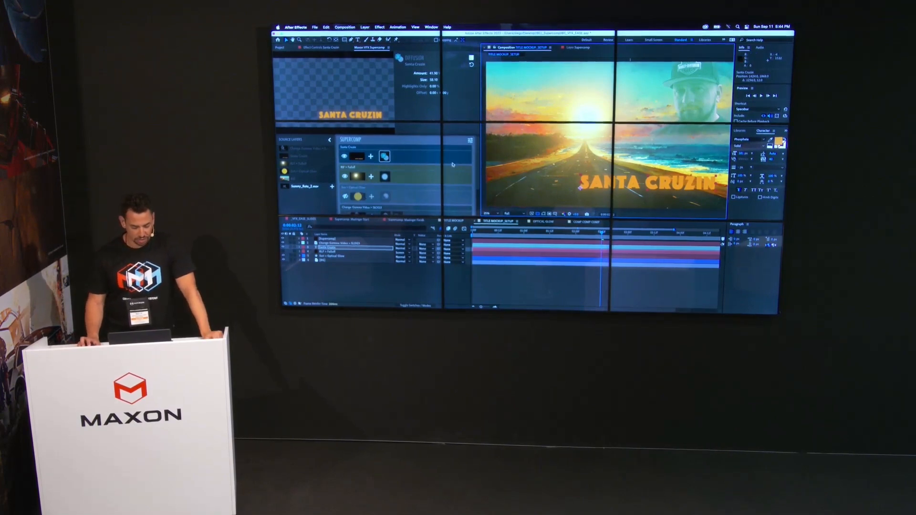
- Add a Color Correction effect to the Santa Cruzin layer, try Match Background on it and undo the match
{"action": "left_click", "coordinate": [371, 157]}
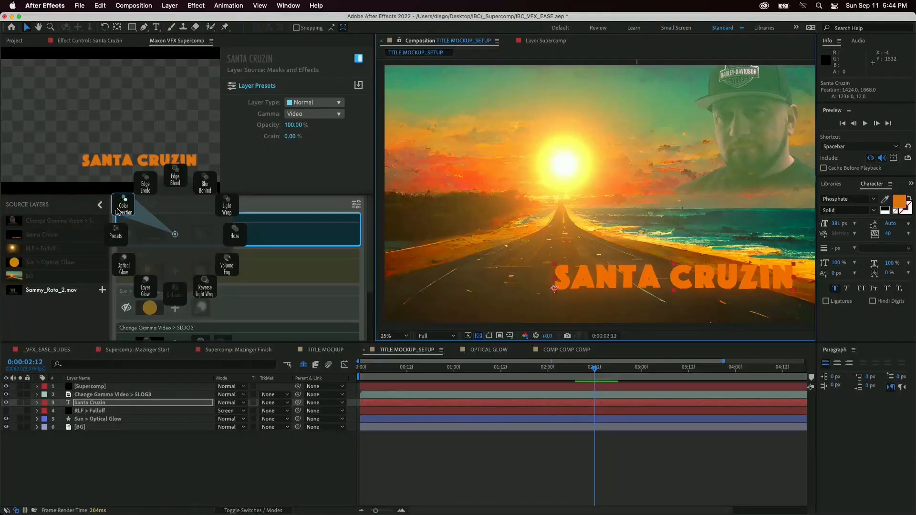
{"action": "left_click", "coordinate": [124, 208]}
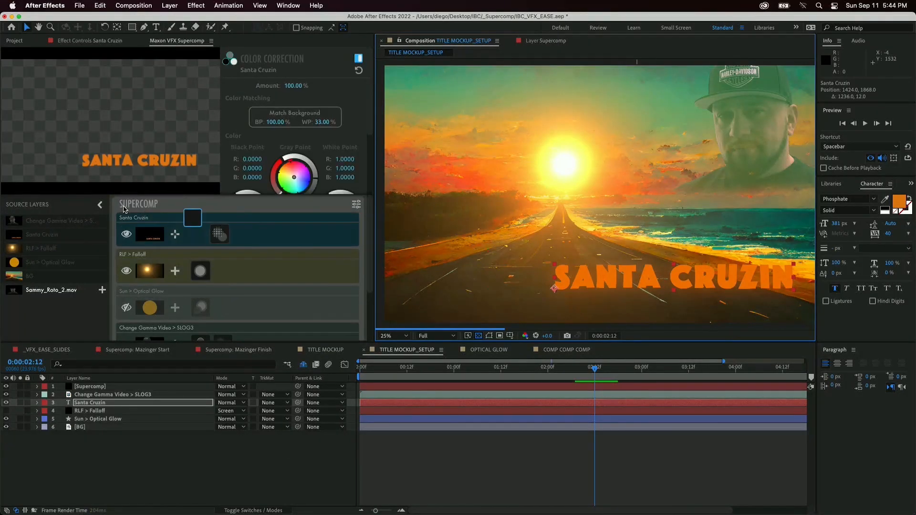
{"action": "left_click", "coordinate": [300, 118]}
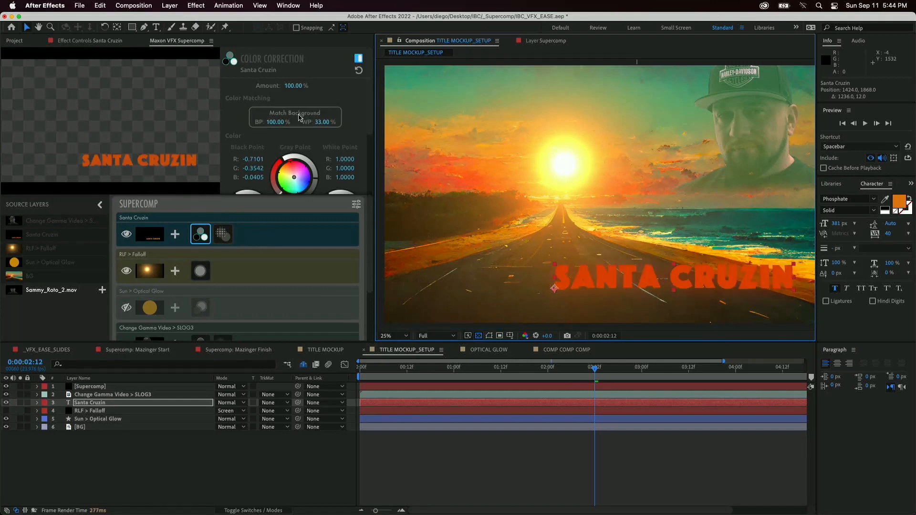
{"action": "key", "text": "super+z"}
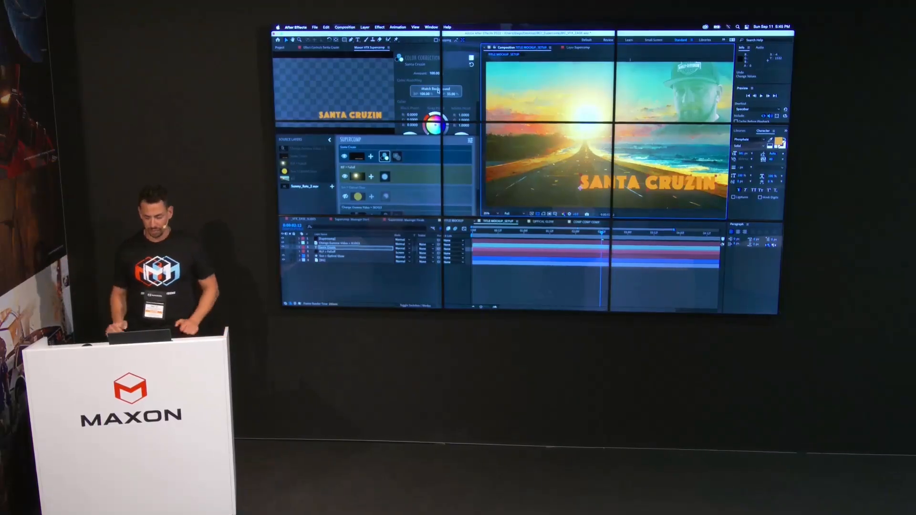
- Set the opacity of the BG layer in the Supercomp to 80%
{"action": "scroll", "coordinate": [386, 181], "scroll_direction": "down", "scroll_amount": 2}
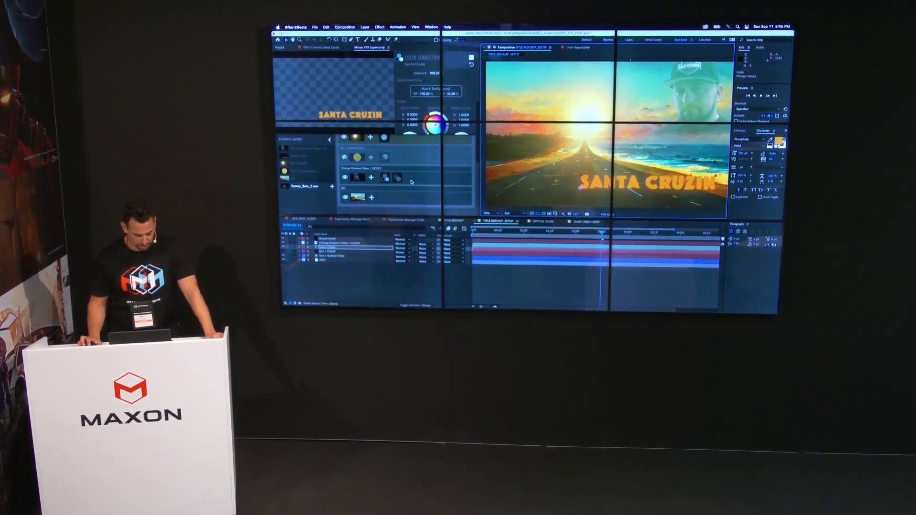
{"action": "left_click", "coordinate": [406, 196]}
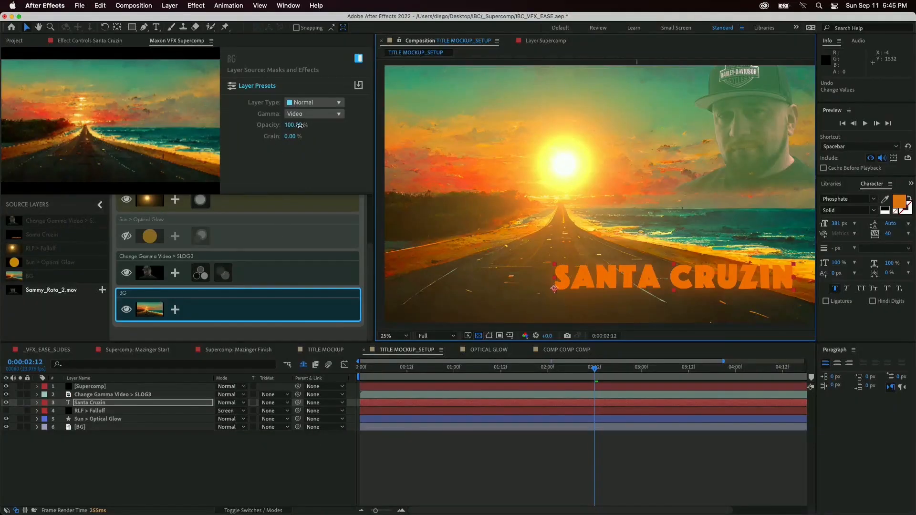
{"action": "left_click", "coordinate": [300, 125]}
{"action": "type", "text": "80"}
{"action": "key", "text": "Return"}
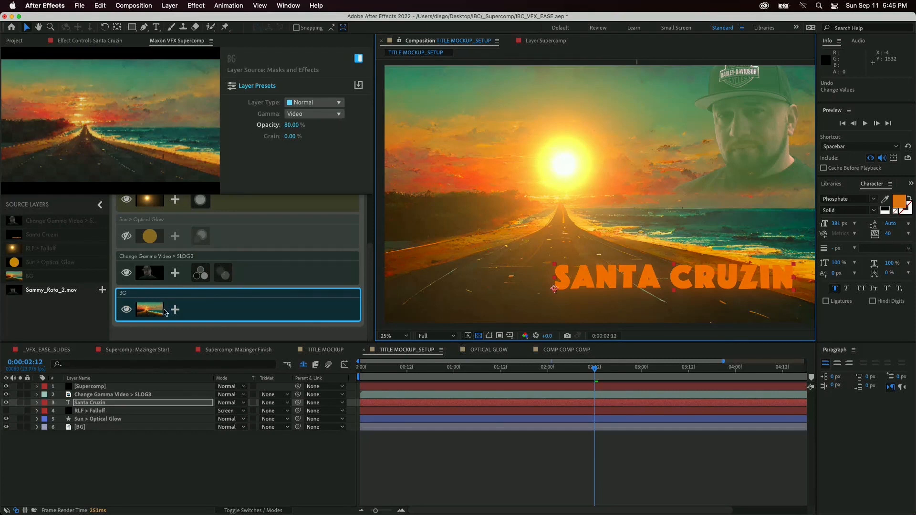
- Add a Color Correction effect to the BG layer, try a cooler Temp of -4.97, and settle on 0.19
{"action": "left_click", "coordinate": [175, 311]}
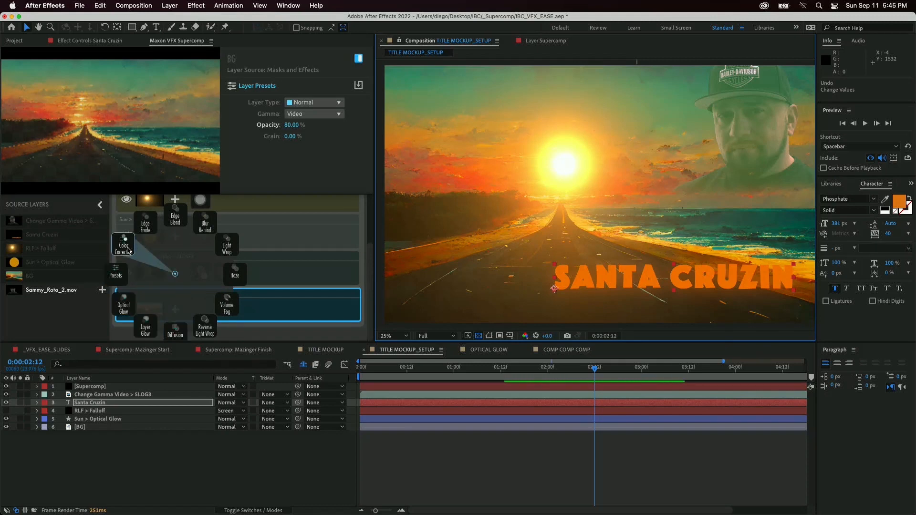
{"action": "left_click", "coordinate": [125, 246]}
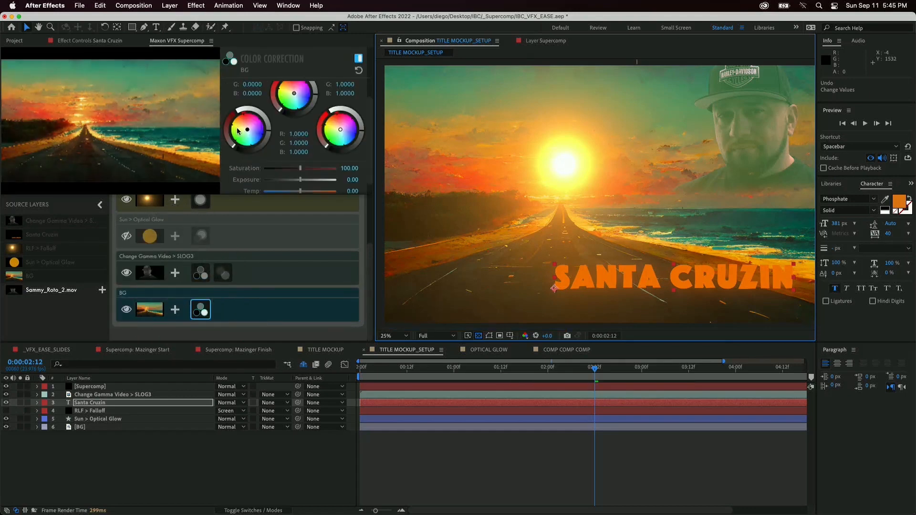
{"action": "scroll", "coordinate": [304, 151], "scroll_direction": "down", "scroll_amount": 1}
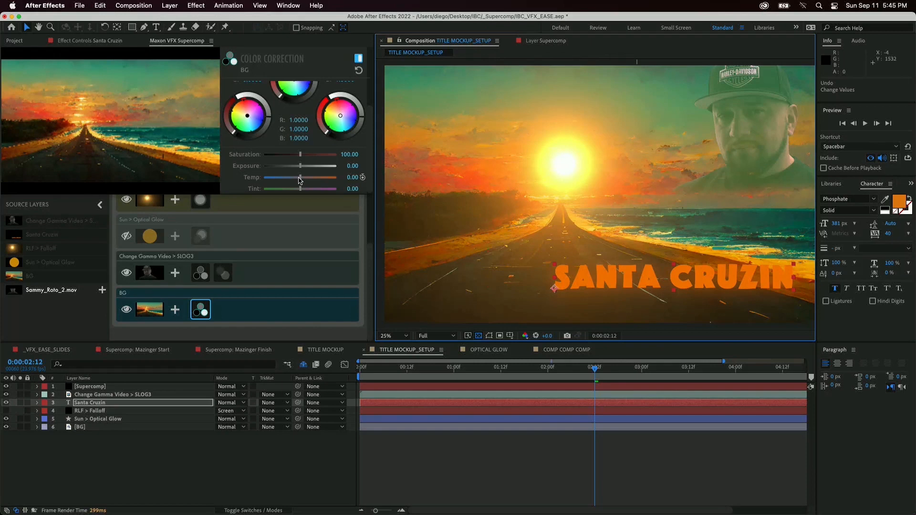
{"action": "left_click_drag", "start_coordinate": [300, 178], "coordinate": [282, 178]}
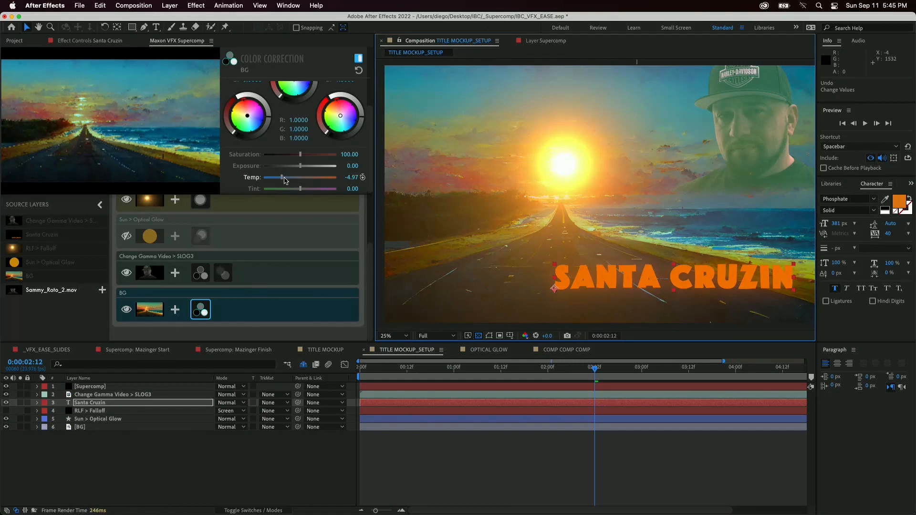
{"action": "mouse_move", "coordinate": [284, 181]}
{"action": "left_mouse_down"}
{"action": "mouse_move", "coordinate": [310, 180]}
{"action": "mouse_move", "coordinate": [302, 180]}
{"action": "left_mouse_up"}
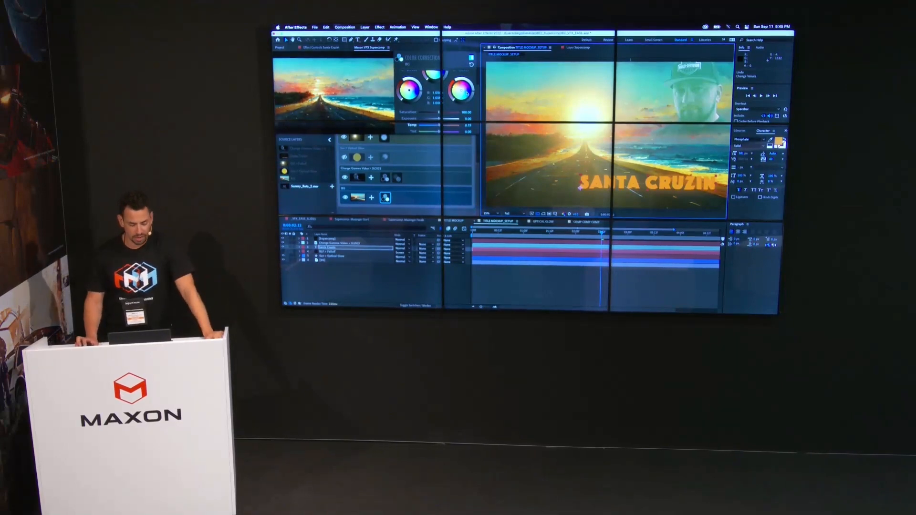
- Shift the BG Color Correction's Gray Point slightly warmer, to R 1.0030, G 0.9999 and B 0.9971
{"action": "scroll", "coordinate": [461, 99], "scroll_direction": "up", "scroll_amount": 3}
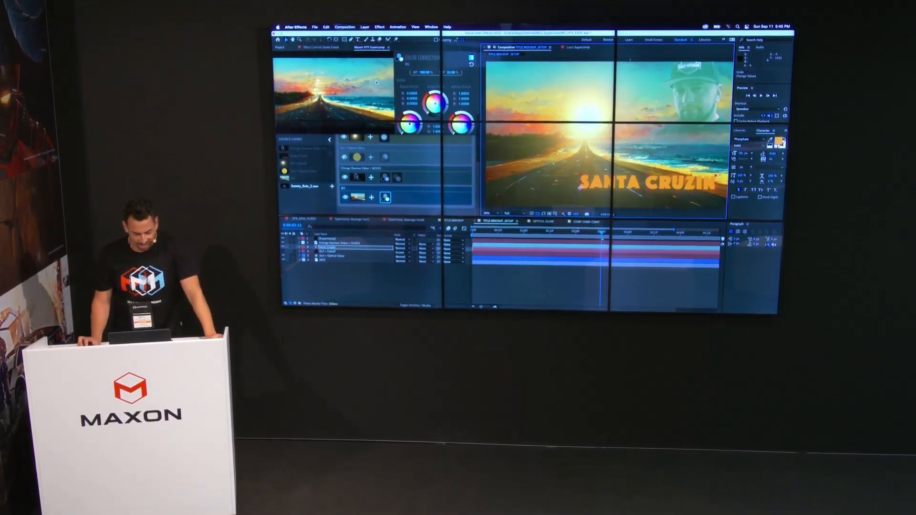
{"action": "scroll", "coordinate": [405, 88], "scroll_direction": "down", "scroll_amount": 3}
{"action": "scroll", "coordinate": [406, 87], "scroll_direction": "up", "scroll_amount": 3}
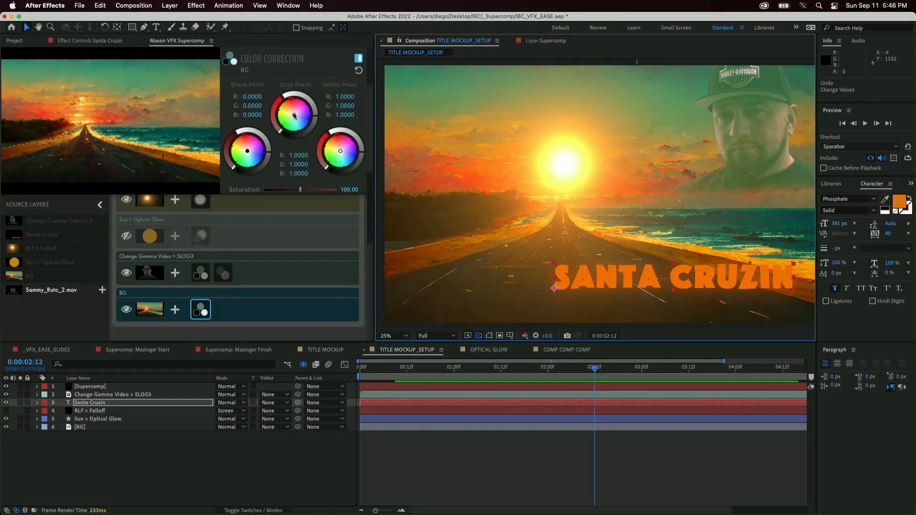
{"action": "left_click_drag", "start_coordinate": [294, 115], "coordinate": [293, 114]}
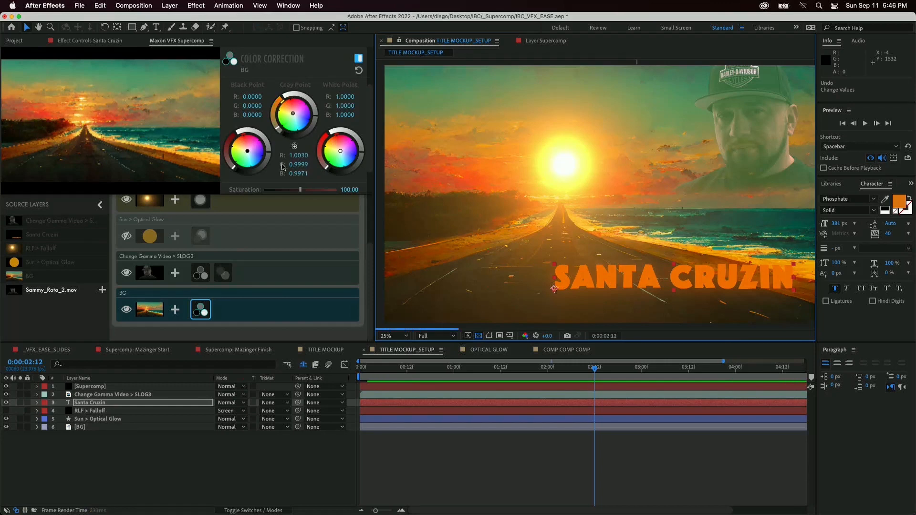
- Try stronger and weaker Saturation in the BG Color Correction and settle on 79.35
{"action": "scroll", "coordinate": [294, 117], "scroll_direction": "down", "scroll_amount": 3}
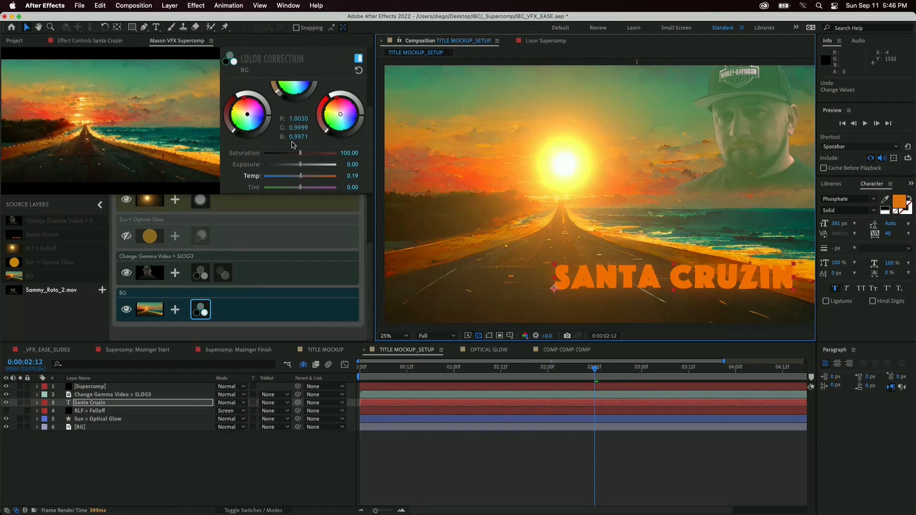
{"action": "left_click", "coordinate": [310, 152]}
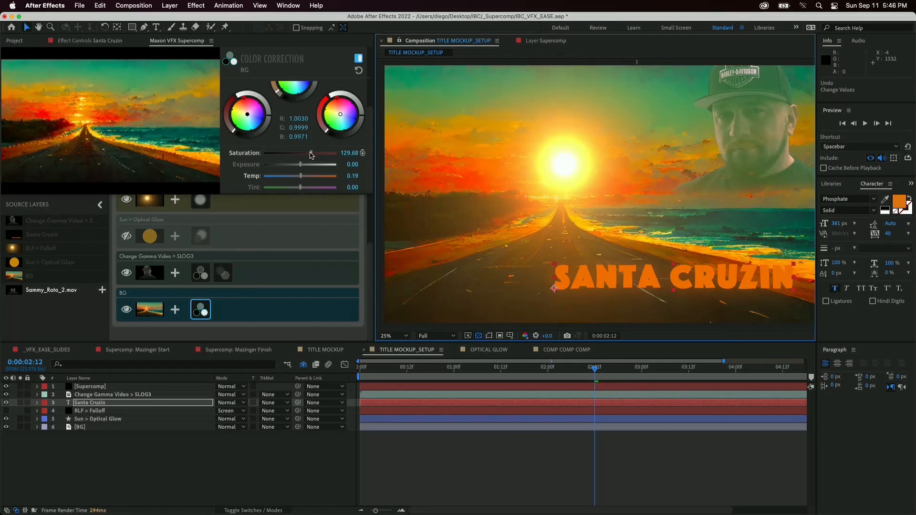
{"action": "left_click_drag", "start_coordinate": [311, 153], "coordinate": [286, 153]}
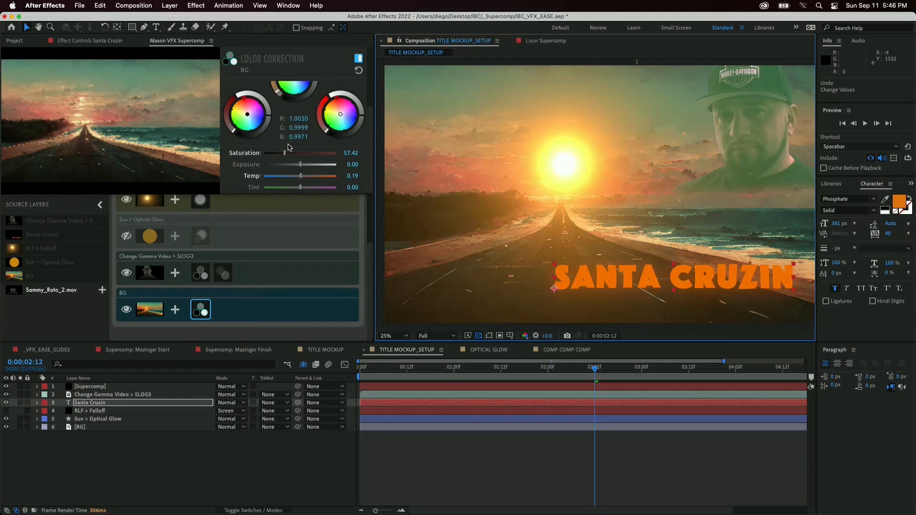
{"action": "left_click_drag", "start_coordinate": [286, 153], "coordinate": [291, 155]}
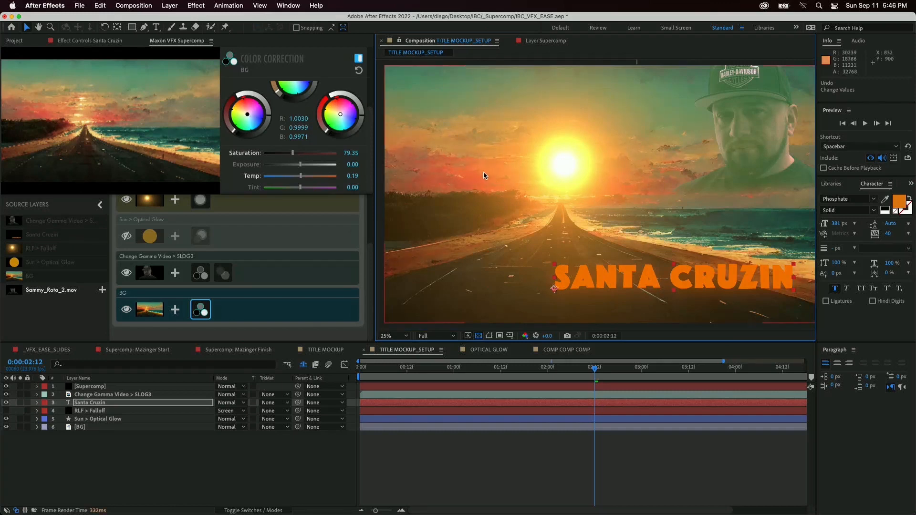
- Deselect the title and select the Supercomp layer in the composition
{"action": "key", "text": "comma"}
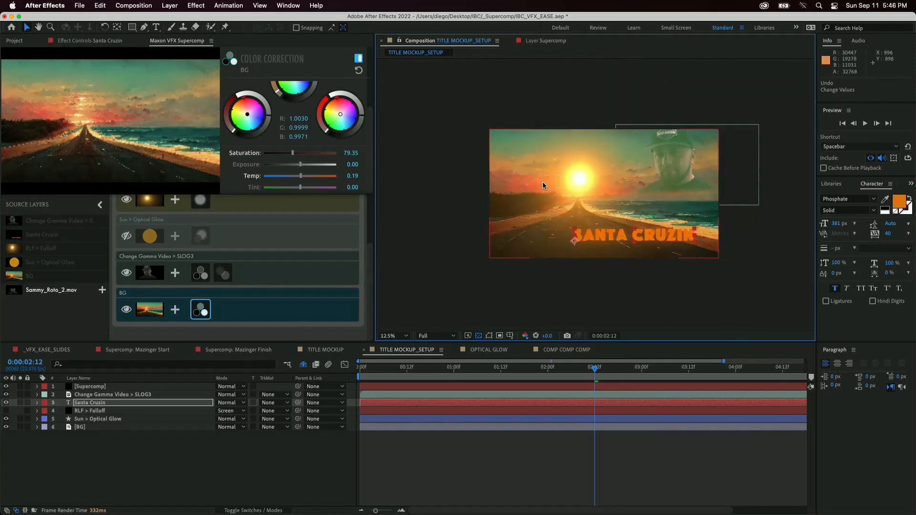
{"action": "left_click", "coordinate": [647, 266]}
{"action": "key", "text": "period"}
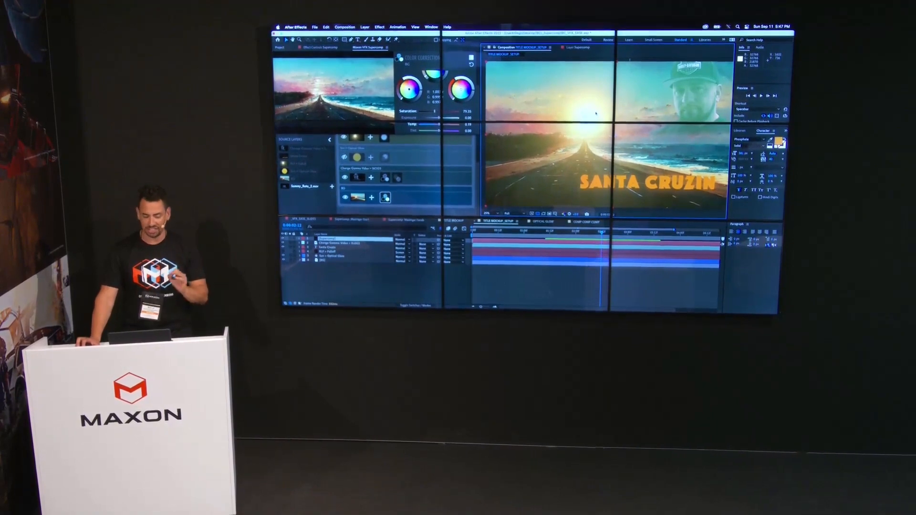
- Look through the Mazinger Finish and title compositions, ending with the finished TITLE MOCKUP composition open
{"action": "left_click", "coordinate": [408, 220]}
{"action": "left_click", "coordinate": [453, 221]}
{"action": "left_click", "coordinate": [498, 221]}
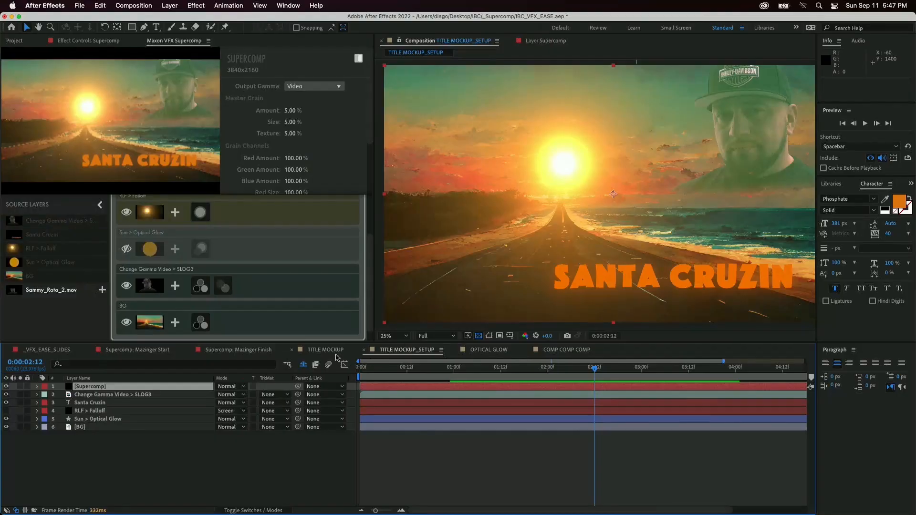
{"action": "left_click", "coordinate": [341, 351]}
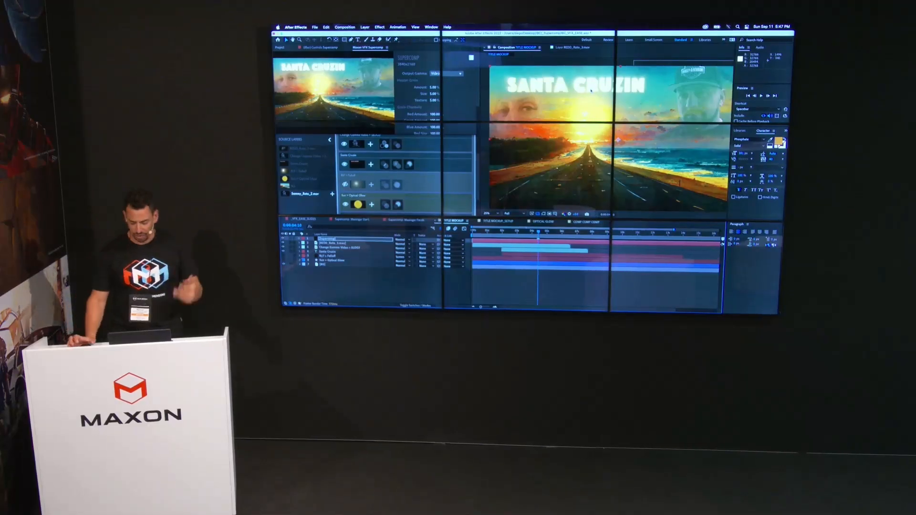
{"action": "scroll", "coordinate": [695, 97], "scroll_direction": "up", "scroll_amount": 2}
{"action": "scroll", "coordinate": [694, 97], "scroll_direction": "down", "scroll_amount": 2}
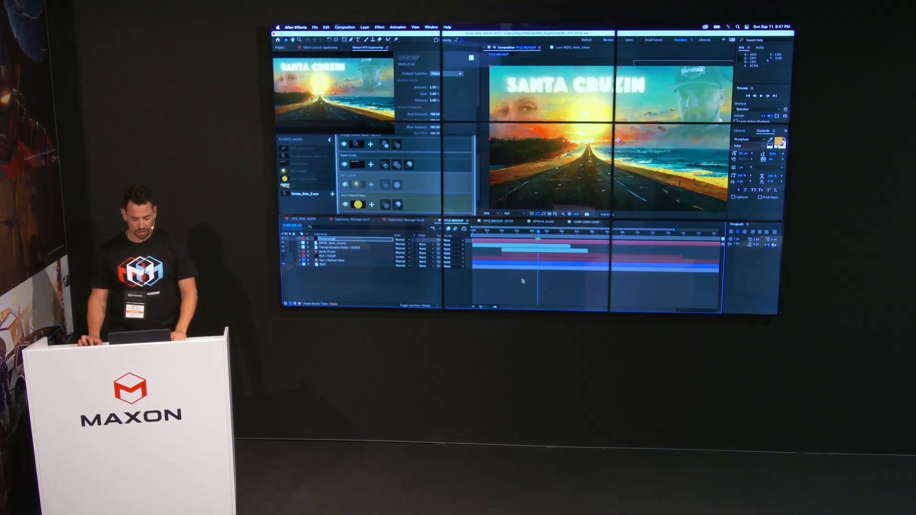
{"action": "left_click", "coordinate": [497, 281]}
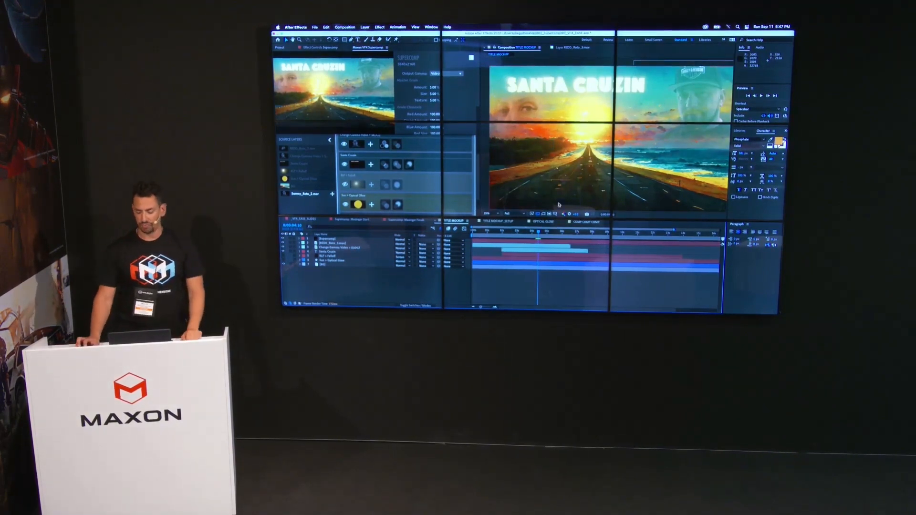
{"action": "left_click", "coordinate": [694, 95]}
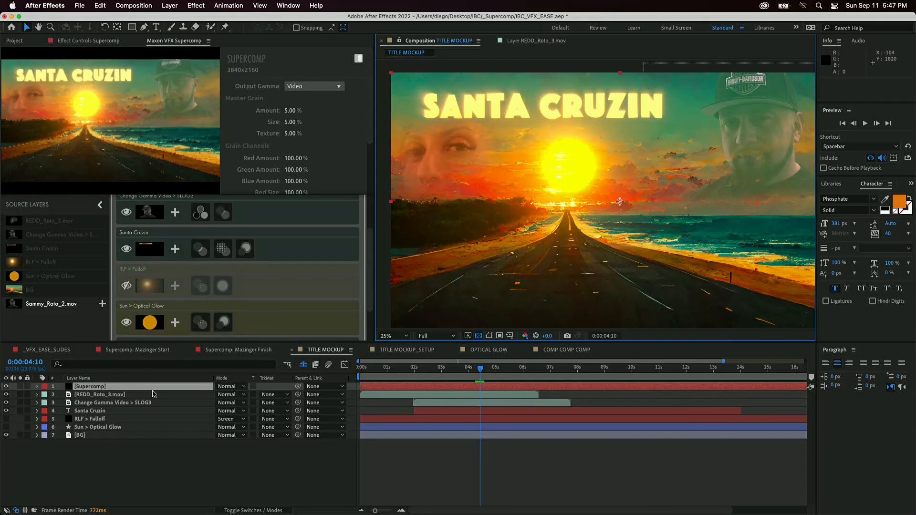
- Nudge the Change Gamma Video > SLOG3 portrait layer left and down to position 2036, 796, behind the title and beside the sun
{"action": "left_click", "coordinate": [98, 403]}
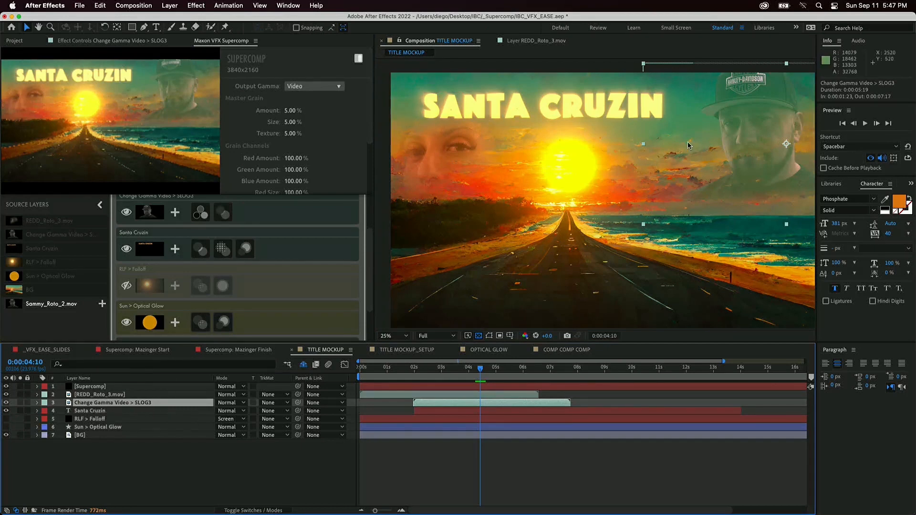
{"action": "key", "text": "shift+Left"}
{"action": "key", "text": "shift+Left"}
{"action": "key", "text": "shift+Left"}
{"action": "key", "text": "shift+Left"}
{"action": "key", "text": "shift+Left"}
{"action": "key", "text": "shift+Left"}
{"action": "key", "text": "shift+Left"}
{"action": "key", "text": "shift+Left"}
{"action": "key", "text": "shift+Left"}
{"action": "key", "text": "shift+Left"}
{"action": "key", "text": "shift+Left"}
{"action": "key", "text": "shift+Left"}
{"action": "key", "text": "shift+Left"}
{"action": "key", "text": "shift+Left"}
{"action": "key", "text": "shift+Left"}
{"action": "key", "text": "shift+Left"}
{"action": "key", "text": "shift+Left"}
{"action": "key", "text": "shift+Left"}
{"action": "key", "text": "shift+Left"}
{"action": "key", "text": "shift+Left"}
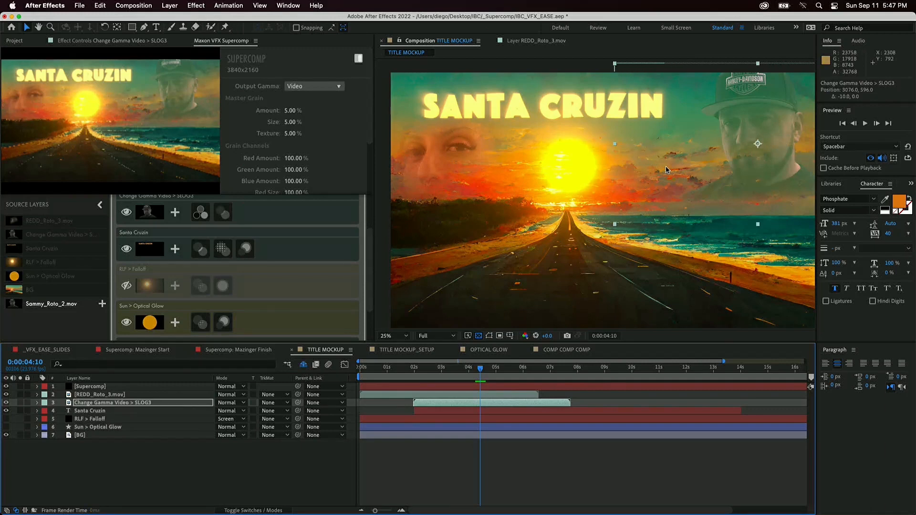
{"action": "key", "text": "shift+Left"}
{"action": "key", "text": "shift+Left"}
{"action": "key", "text": "shift+Left"}
{"action": "key", "text": "shift+Left"}
{"action": "key", "text": "shift+Left"}
{"action": "key", "text": "shift+Left"}
{"action": "key", "text": "shift+Left"}
{"action": "key", "text": "shift+Left"}
{"action": "key", "text": "shift+Left"}
{"action": "key", "text": "shift+Left"}
{"action": "key", "text": "shift+Left"}
{"action": "key", "text": "shift+Left"}
{"action": "key", "text": "shift+Left"}
{"action": "key", "text": "shift+Left"}
{"action": "key", "text": "shift+Left"}
{"action": "key", "text": "shift+Left"}
{"action": "key", "text": "shift+Left"}
{"action": "key", "text": "shift+Left"}
{"action": "key", "text": "shift+Left"}
{"action": "key", "text": "shift+Left"}
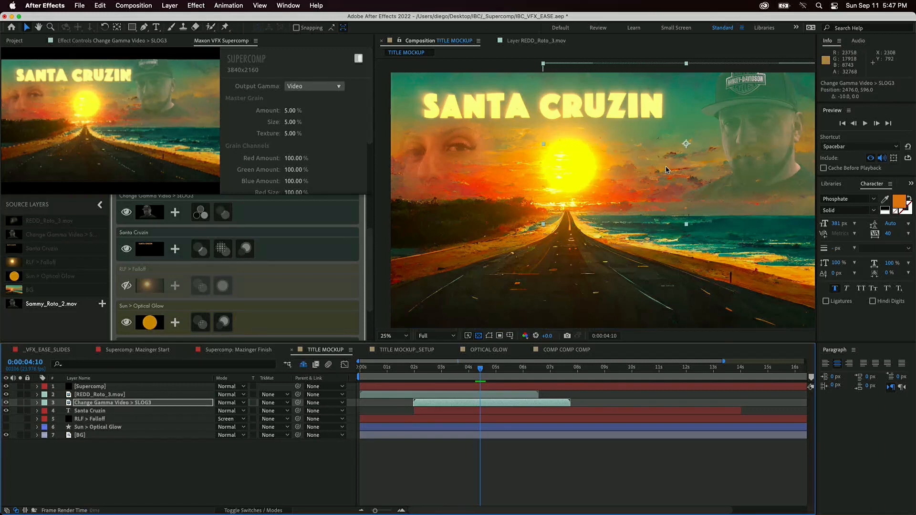
{"action": "key", "text": "shift+Left"}
{"action": "key", "text": "shift+Left"}
{"action": "key", "text": "shift+Left"}
{"action": "key", "text": "shift+Left"}
{"action": "key", "text": "shift+Left"}
{"action": "key", "text": "shift+Left"}
{"action": "key", "text": "shift+Left"}
{"action": "key", "text": "shift+Left"}
{"action": "key", "text": "shift+Left"}
{"action": "key", "text": "shift+Left"}
{"action": "key", "text": "shift+Left"}
{"action": "key", "text": "shift+Left"}
{"action": "key", "text": "shift+Left"}
{"action": "key", "text": "shift+Left"}
{"action": "key", "text": "shift+Left"}
{"action": "key", "text": "shift+Left"}
{"action": "key", "text": "shift+Left"}
{"action": "key", "text": "shift+Left"}
{"action": "key", "text": "shift+Left"}
{"action": "key", "text": "shift+Left"}
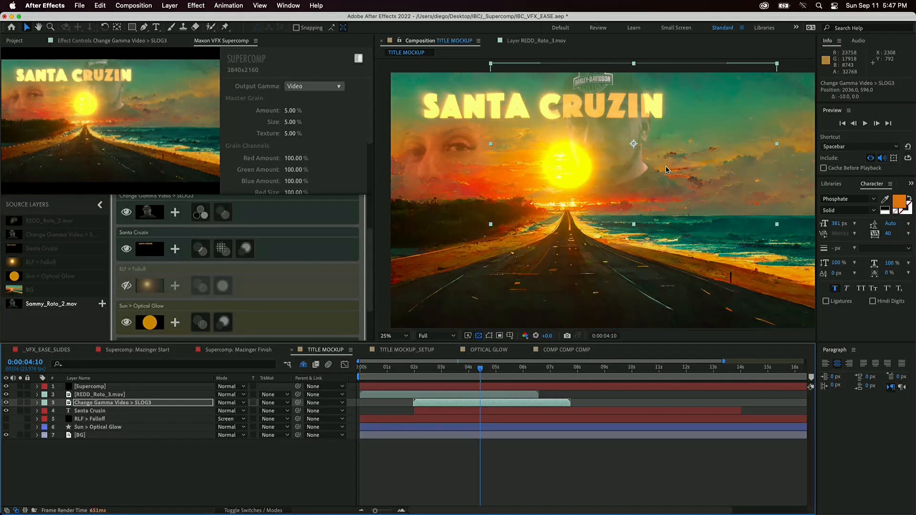
{"action": "key", "text": "shift+Down"}
{"action": "key", "text": "shift+Down"}
{"action": "key", "text": "shift+Down"}
{"action": "key", "text": "shift+Down"}
{"action": "key", "text": "shift+Down"}
{"action": "key", "text": "shift+Down"}
{"action": "key", "text": "shift+Down"}
{"action": "key", "text": "shift+Down"}
{"action": "key", "text": "shift+Down"}
{"action": "key", "text": "shift+Down"}
{"action": "key", "text": "shift+Down"}
{"action": "key", "text": "shift+Down"}
{"action": "key", "text": "shift+Down"}
{"action": "key", "text": "shift+Down"}
{"action": "key", "text": "shift+Down"}
{"action": "key", "text": "shift+Down"}
{"action": "key", "text": "shift+Down"}
{"action": "key", "text": "shift+Down"}
{"action": "key", "text": "shift+Down"}
{"action": "key", "text": "shift+Down"}
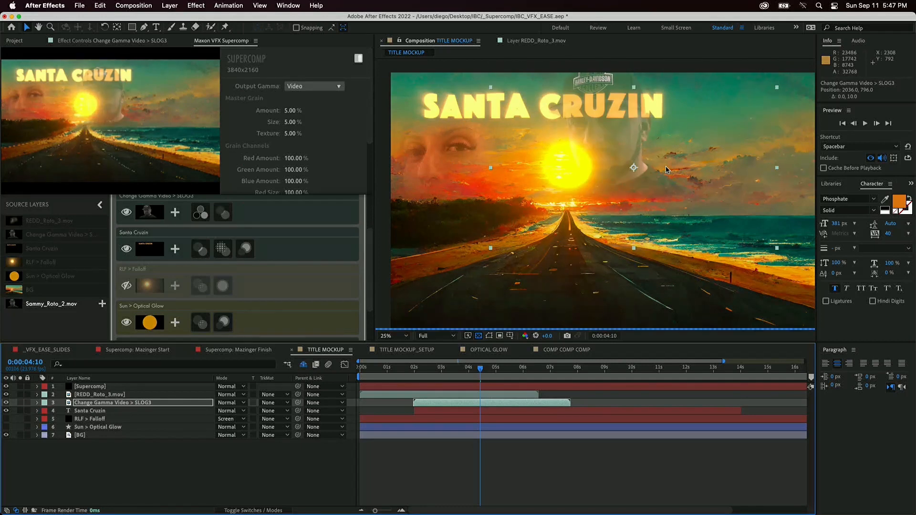
- Apply Match Background again in the Change Gamma Video > SLOG3 layer's Color Correction
{"action": "scroll", "coordinate": [210, 243], "scroll_direction": "up", "scroll_amount": 1}
{"action": "left_click", "coordinate": [201, 223]}
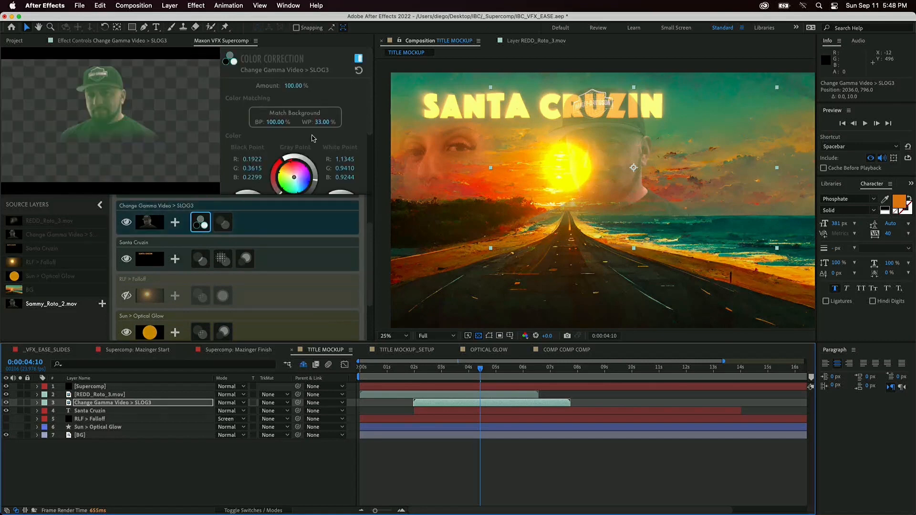
{"action": "left_click", "coordinate": [300, 116]}
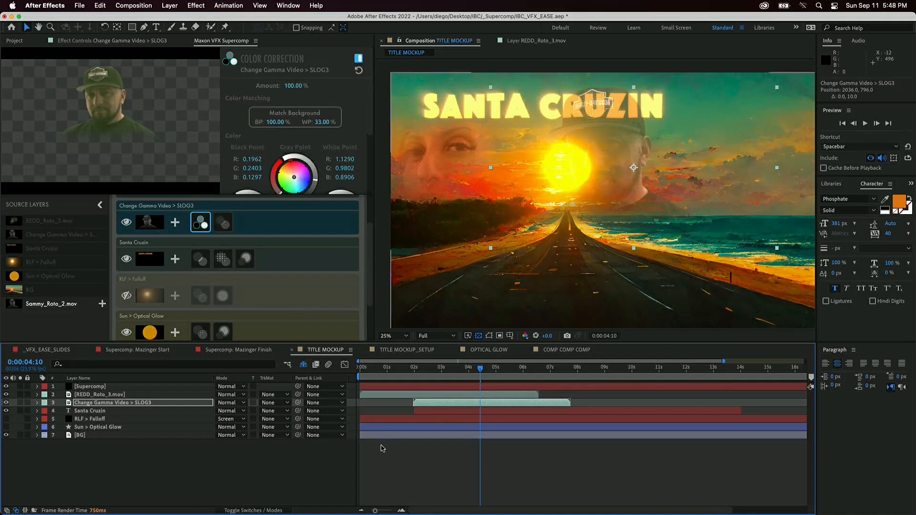
- Undo the last background match and nudge the Change Gamma Video > SLOG3 portrait layer right to position 3316, 796, clear of the sun and title
{"action": "key", "text": "super+z"}
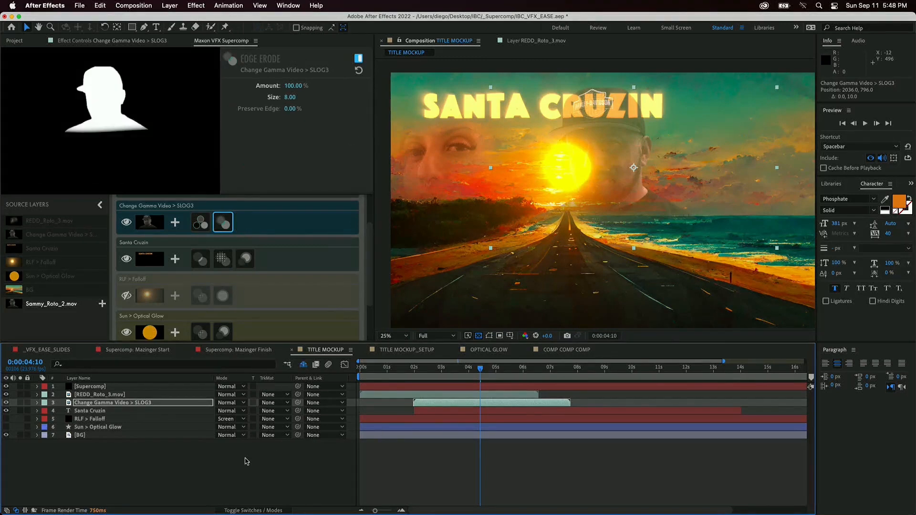
{"action": "key", "text": "super+z"}
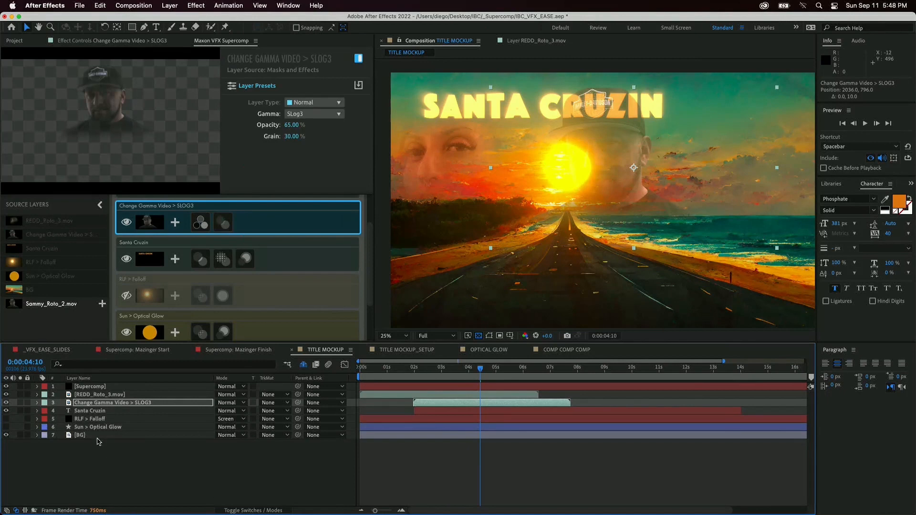
{"action": "left_click", "coordinate": [103, 404]}
{"action": "key", "text": "shift+Right"}
{"action": "key", "text": "shift+Right"}
{"action": "key", "text": "shift+Right"}
{"action": "key", "text": "shift+Right"}
{"action": "key", "text": "shift+Right"}
{"action": "key", "text": "shift+Right"}
{"action": "key", "text": "shift+Right"}
{"action": "key", "text": "shift+Right"}
{"action": "key", "text": "shift+Right"}
{"action": "key", "text": "shift+Right"}
{"action": "key", "text": "shift+Right"}
{"action": "key", "text": "shift+Right"}
{"action": "key", "text": "shift+Right"}
{"action": "key", "text": "shift+Right"}
{"action": "key", "text": "shift+Right"}
{"action": "key", "text": "shift+Right"}
{"action": "key", "text": "shift+Right"}
{"action": "key", "text": "shift+Right"}
{"action": "key", "text": "shift+Right"}
{"action": "key", "text": "shift+Right"}
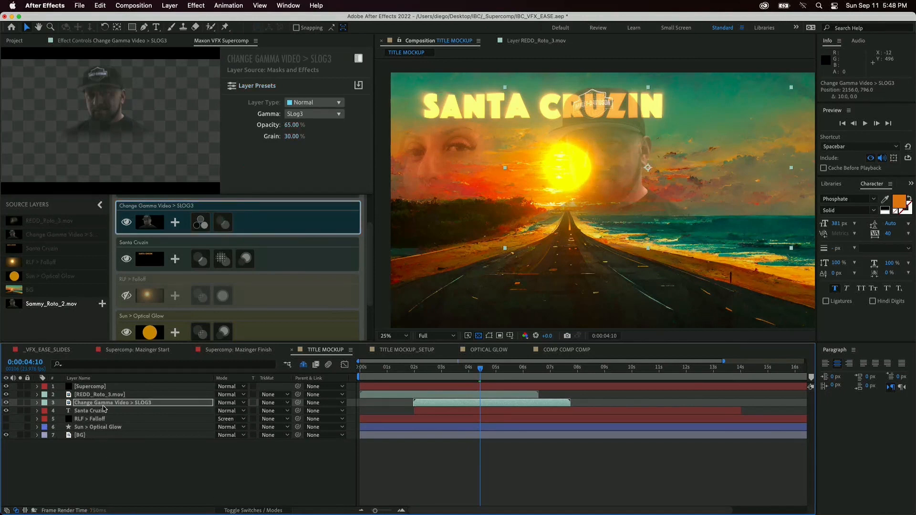
{"action": "key", "text": "shift+Right"}
{"action": "key", "text": "shift+Right"}
{"action": "key", "text": "shift+Right"}
{"action": "key", "text": "shift+Right"}
{"action": "key", "text": "shift+Right"}
{"action": "key", "text": "shift+Right"}
{"action": "key", "text": "shift+Right"}
{"action": "key", "text": "shift+Right"}
{"action": "key", "text": "shift+Right"}
{"action": "key", "text": "shift+Right"}
{"action": "key", "text": "shift+Right"}
{"action": "key", "text": "shift+Right"}
{"action": "key", "text": "shift+Right"}
{"action": "key", "text": "shift+Right"}
{"action": "key", "text": "shift+Right"}
{"action": "key", "text": "shift+Right"}
{"action": "key", "text": "shift+Right"}
{"action": "key", "text": "shift+Right"}
{"action": "key", "text": "shift+Right"}
{"action": "key", "text": "shift+Right"}
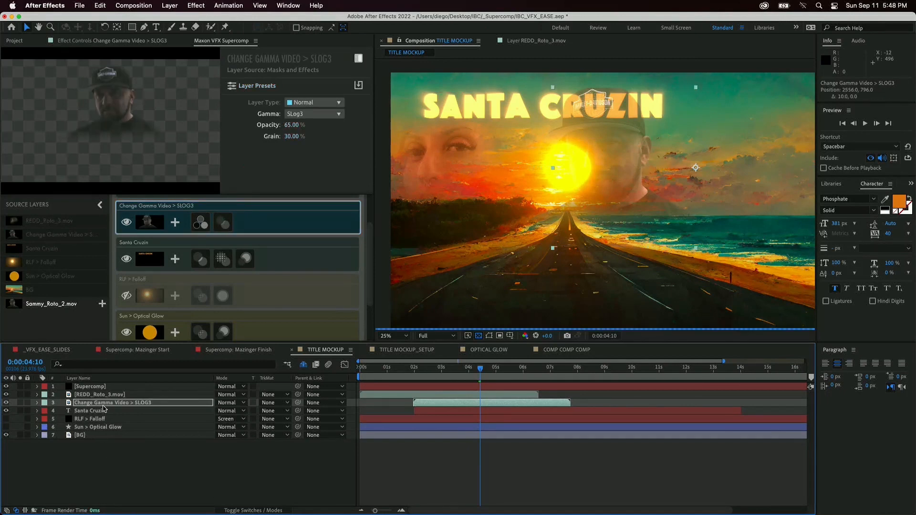
{"action": "key", "text": "shift+Right"}
{"action": "key", "text": "shift+Right"}
{"action": "key", "text": "shift+Right"}
{"action": "key", "text": "shift+Right"}
{"action": "key", "text": "shift+Right"}
{"action": "key", "text": "shift+Right"}
{"action": "key", "text": "shift+Right"}
{"action": "key", "text": "shift+Right"}
{"action": "key", "text": "shift+Right"}
{"action": "key", "text": "shift+Right"}
{"action": "key", "text": "shift+Right"}
{"action": "key", "text": "shift+Right"}
{"action": "key", "text": "shift+Right"}
{"action": "key", "text": "shift+Right"}
{"action": "key", "text": "shift+Right"}
{"action": "key", "text": "shift+Right"}
{"action": "key", "text": "shift+Right"}
{"action": "key", "text": "shift+Right"}
{"action": "key", "text": "shift+Right"}
{"action": "key", "text": "shift+Right"}
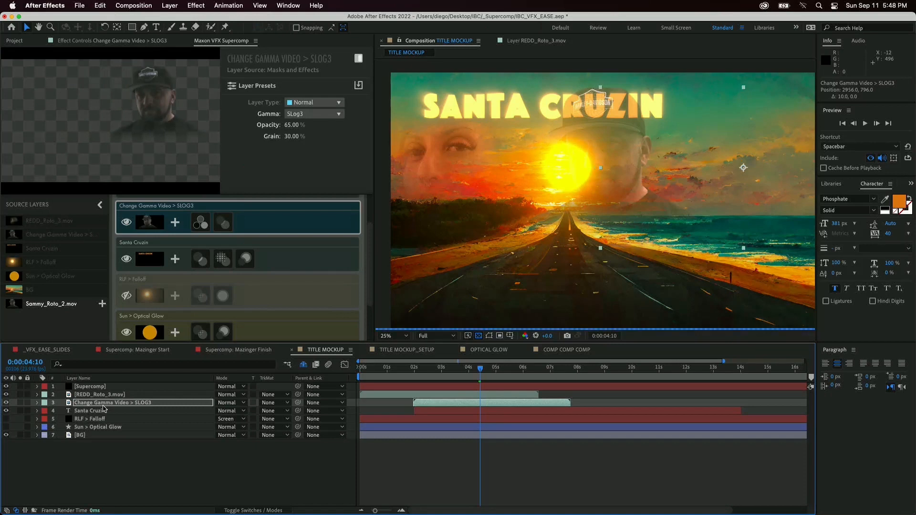
{"action": "key", "text": "shift+Right"}
{"action": "key", "text": "shift+Right"}
{"action": "key", "text": "shift+Right"}
{"action": "key", "text": "shift+Right"}
{"action": "key", "text": "shift+Right"}
{"action": "key", "text": "shift+Right"}
{"action": "key", "text": "shift+Right"}
{"action": "key", "text": "shift+Right"}
{"action": "key", "text": "shift+Right"}
{"action": "key", "text": "shift+Right"}
{"action": "key", "text": "shift+Right"}
{"action": "key", "text": "shift+Right"}
{"action": "key", "text": "shift+Right"}
{"action": "key", "text": "shift+Right"}
{"action": "key", "text": "shift+Right"}
{"action": "key", "text": "shift+Right"}
{"action": "key", "text": "shift+Right"}
{"action": "key", "text": "shift+Right"}
{"action": "key", "text": "shift+Right"}
{"action": "key", "text": "shift+Right"}
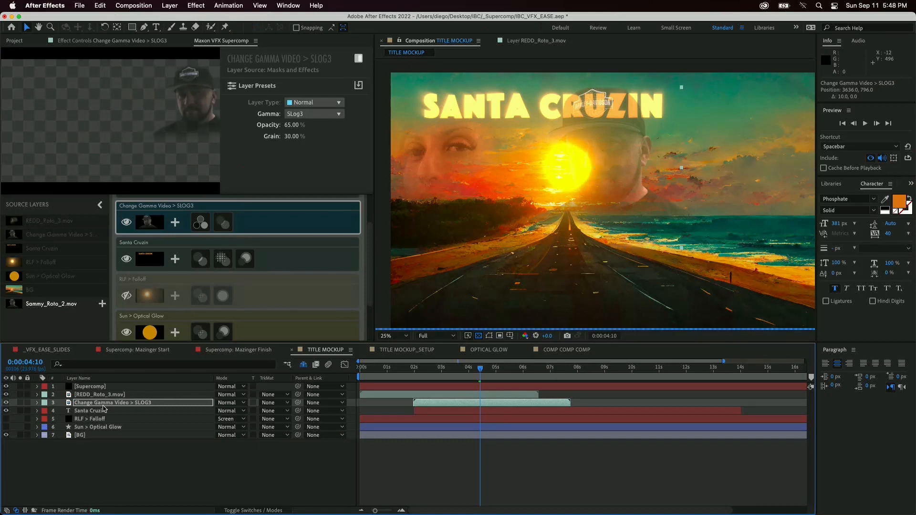
{"action": "key", "text": "shift+Left"}
{"action": "key", "text": "shift+Left"}
{"action": "key", "text": "shift+Left"}
{"action": "key", "text": "shift+Left"}
{"action": "key", "text": "shift+Left"}
{"action": "key", "text": "shift+Left"}
{"action": "key", "text": "shift+Left"}
{"action": "key", "text": "shift+Left"}
{"action": "key", "text": "shift+Left"}
{"action": "key", "text": "shift+Left"}
{"action": "key", "text": "shift+Left"}
{"action": "key", "text": "shift+Left"}
{"action": "key", "text": "shift+Left"}
{"action": "key", "text": "shift+Left"}
{"action": "key", "text": "shift+Left"}
{"action": "key", "text": "shift+Left"}
{"action": "key", "text": "shift+Left"}
{"action": "key", "text": "shift+Left"}
{"action": "key", "text": "shift+Left"}
{"action": "key", "text": "shift+Left"}
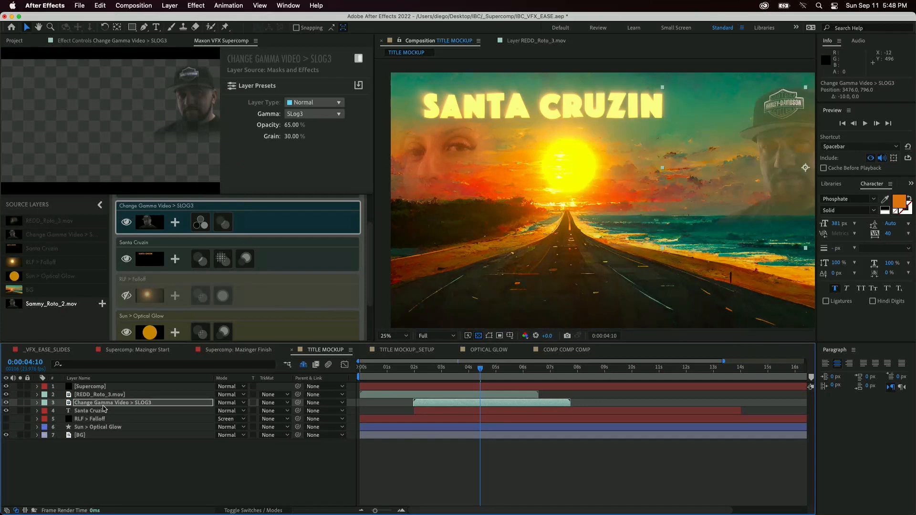
{"action": "key", "text": "shift+Left"}
{"action": "key", "text": "shift+Left"}
{"action": "key", "text": "shift+Left"}
{"action": "key", "text": "shift+Left"}
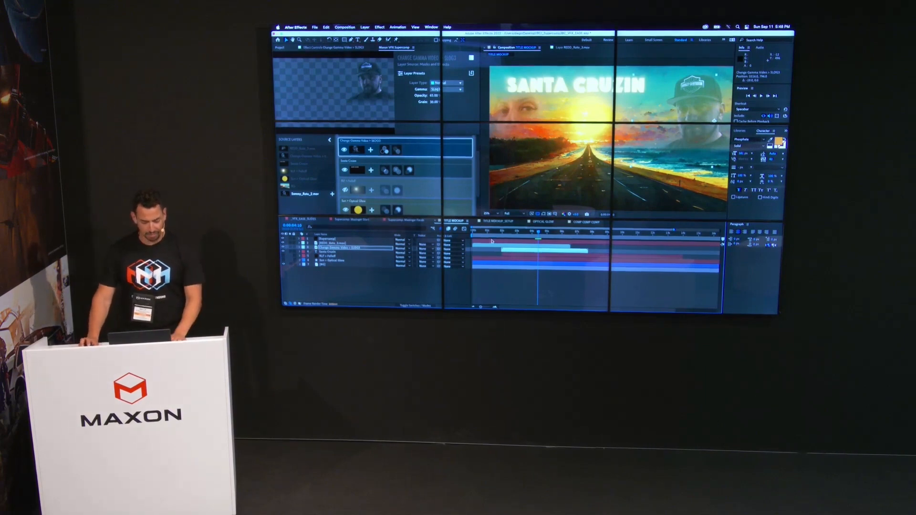
{"action": "left_click", "coordinate": [329, 48]}
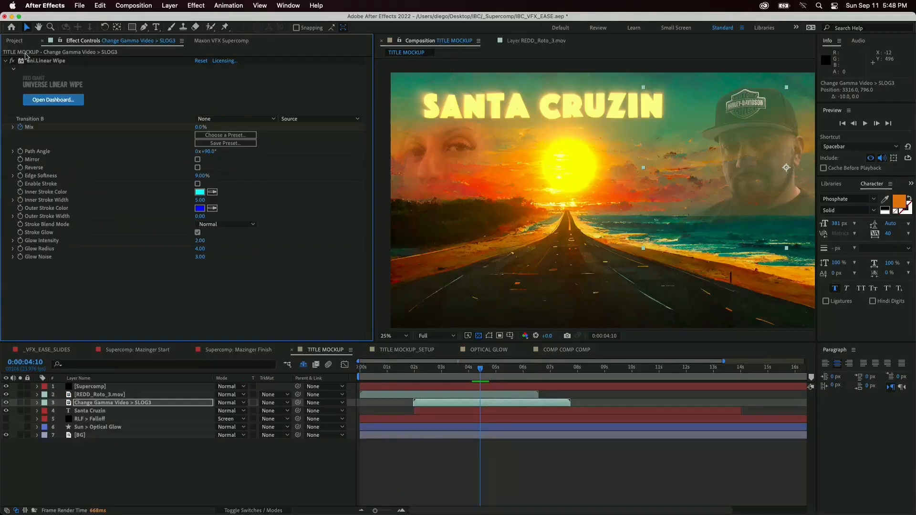
{"action": "left_click", "coordinate": [281, 47]}
{"action": "left_click", "coordinate": [239, 42]}
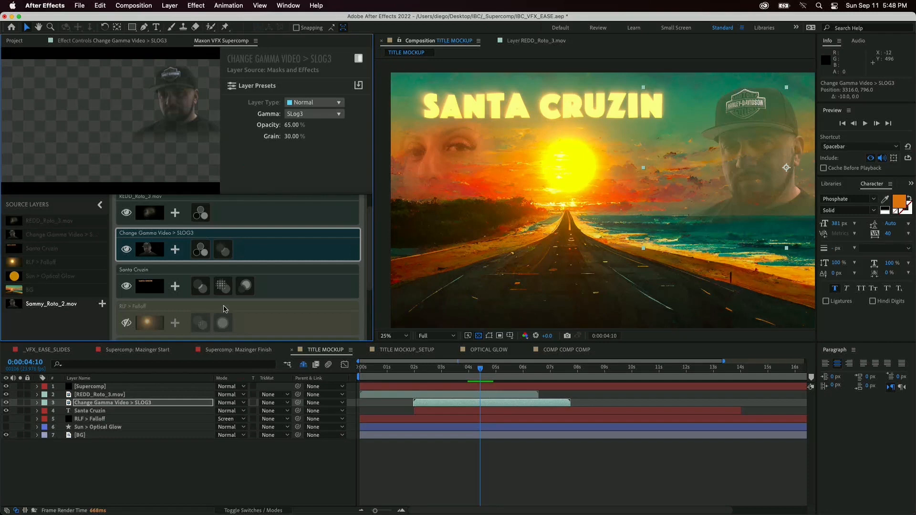
- Open the choice of Supercomp effects that can be added to the Santa Cruzin title layer
{"action": "left_click", "coordinate": [180, 292]}
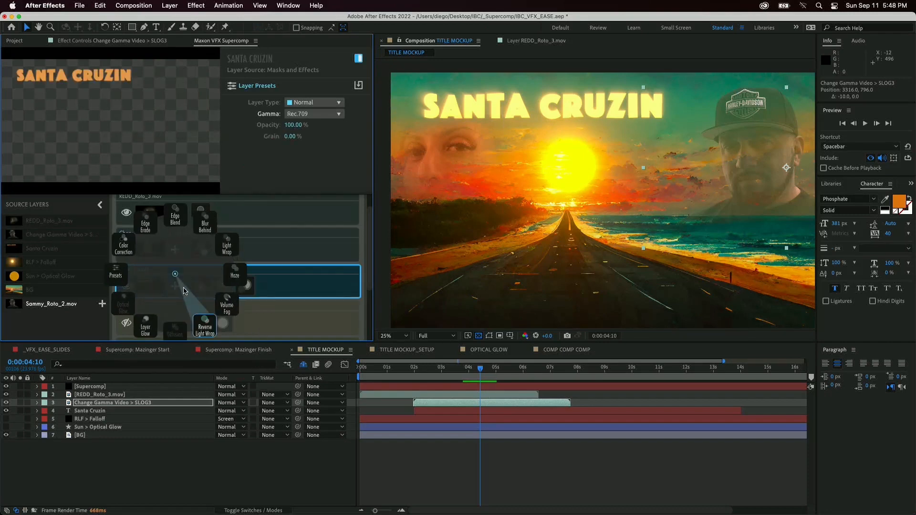